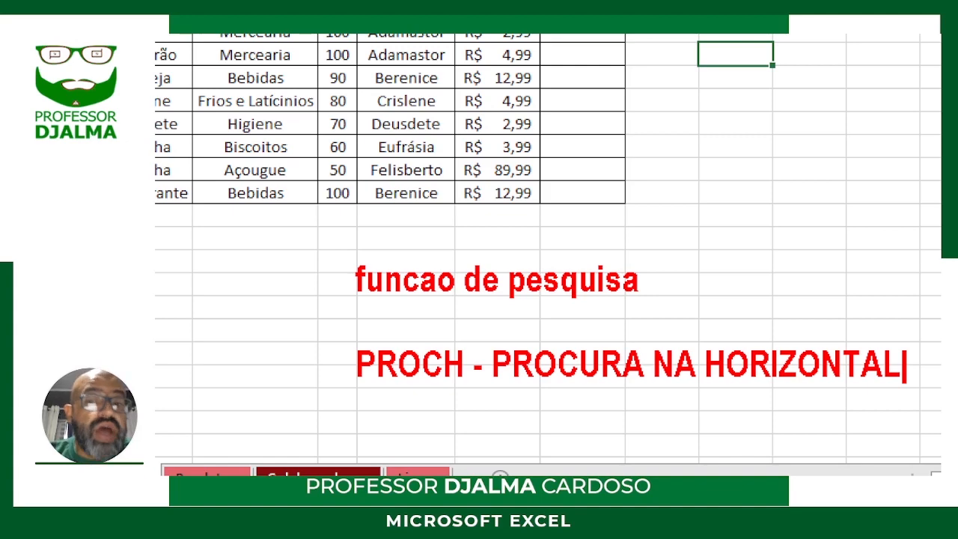
# Leave the current screen annotation, zoom in on the product table and write the note "PROCV - PROCURAR NA VERTICAL" beneath it.
pyautogui.press('Escape')
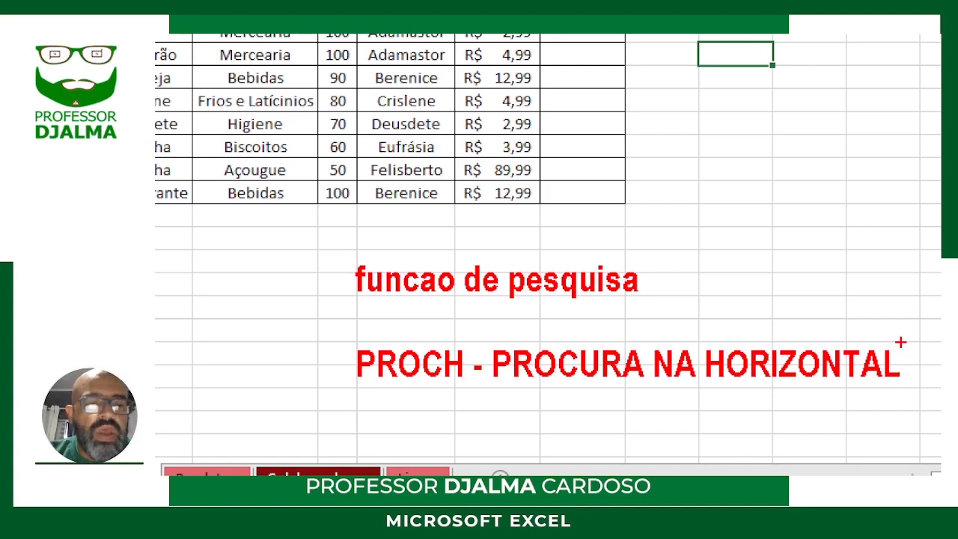
pyautogui.press('Escape')
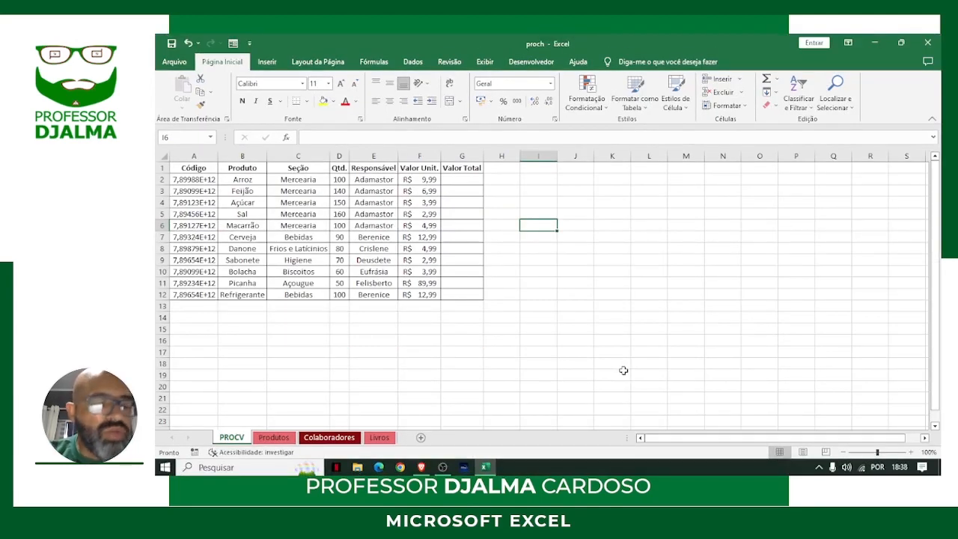
pyautogui.hotkey('ctrl', '1')
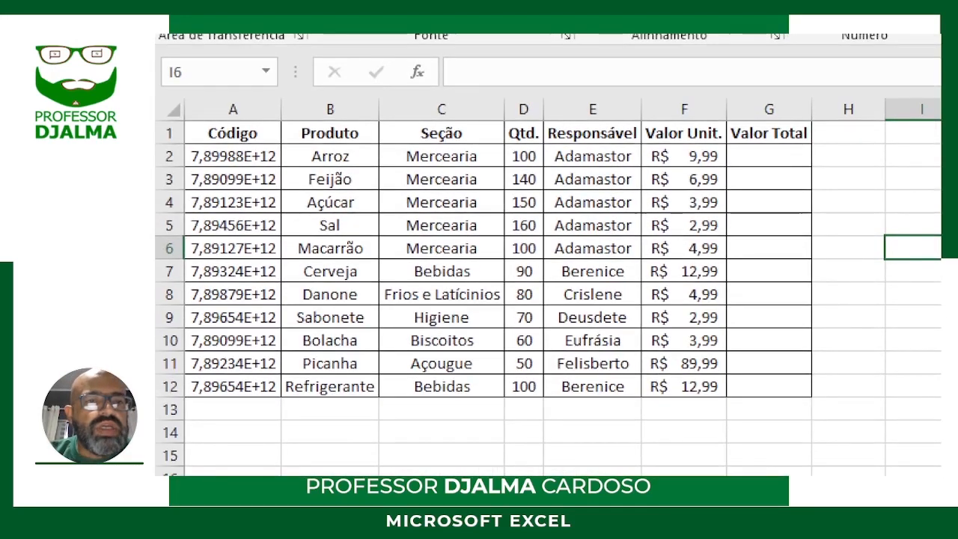
pyautogui.click(160, 202)
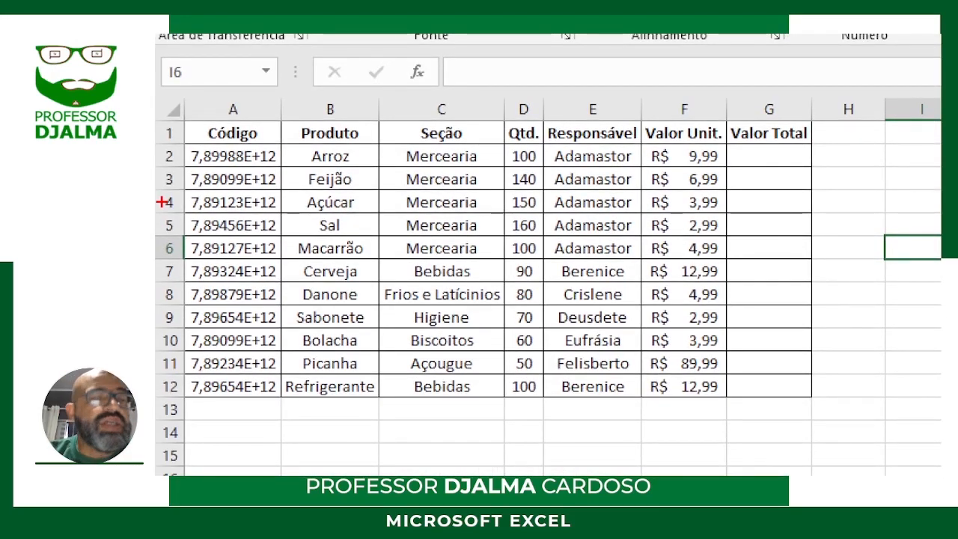
pyautogui.write('tPROC')
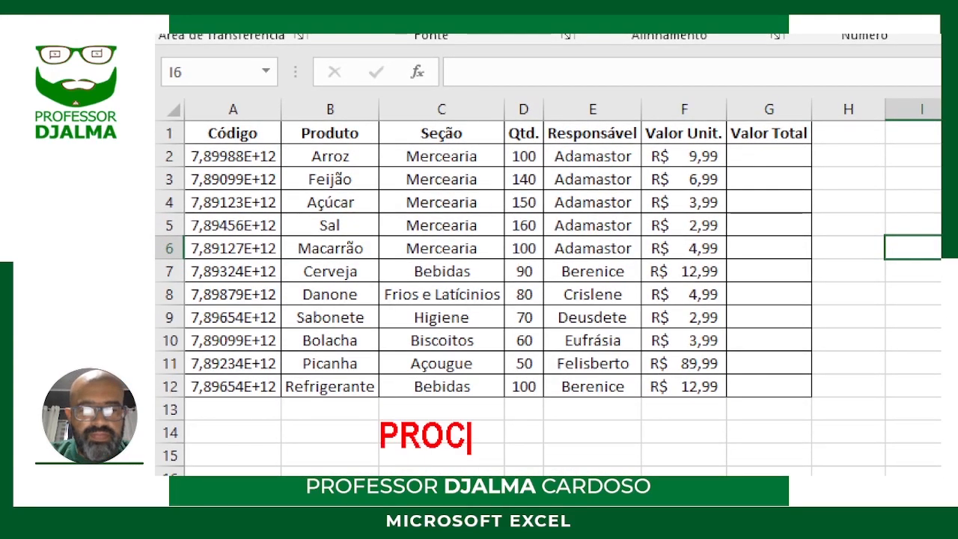
pyautogui.write('V - ')
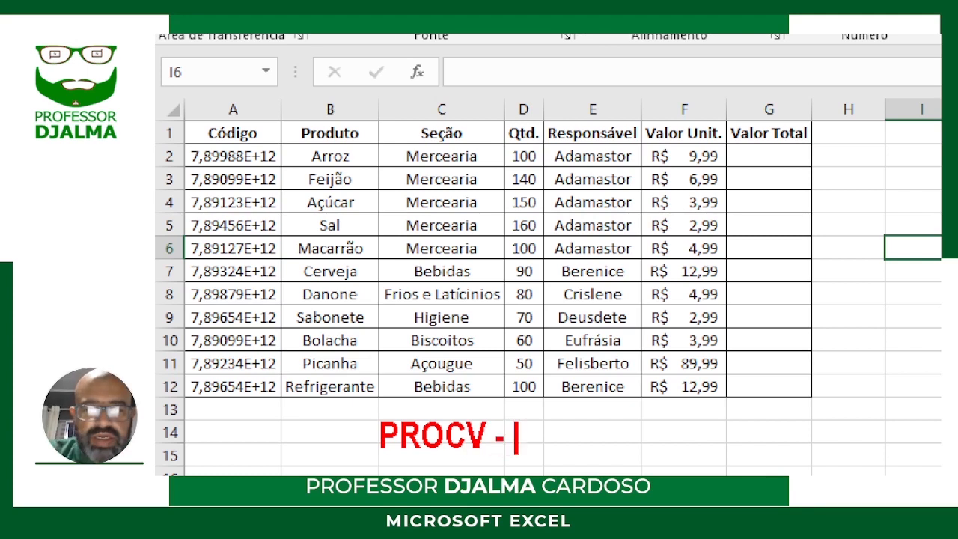
pyautogui.write('PROCURAR NA VERTI')
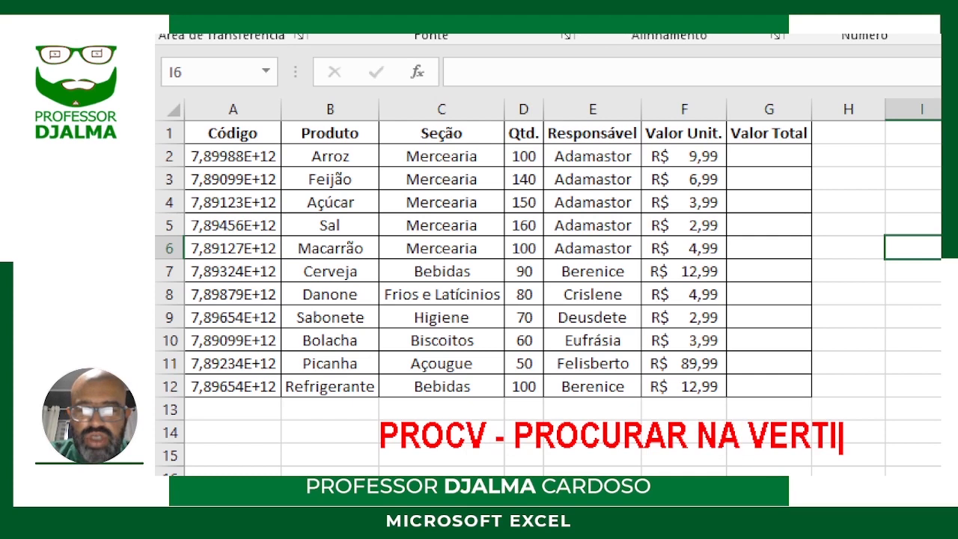
pyautogui.write('CAL')
pyautogui.press('Escape')
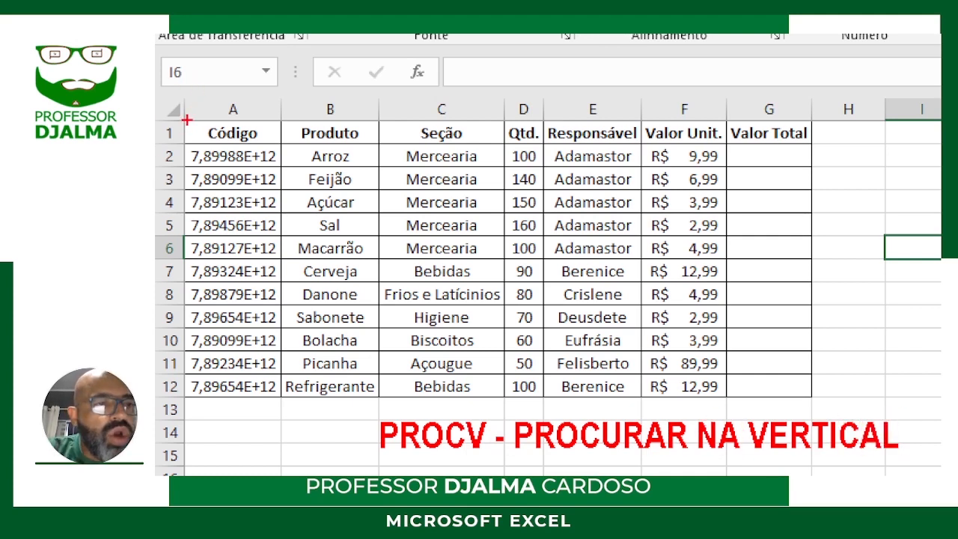
# Outline the table A1:G12 with a red annotation box and draw a downward arrow through each of its seven columns.
pyautogui.moveTo(186, 119); pyautogui.dragTo(813, 395)
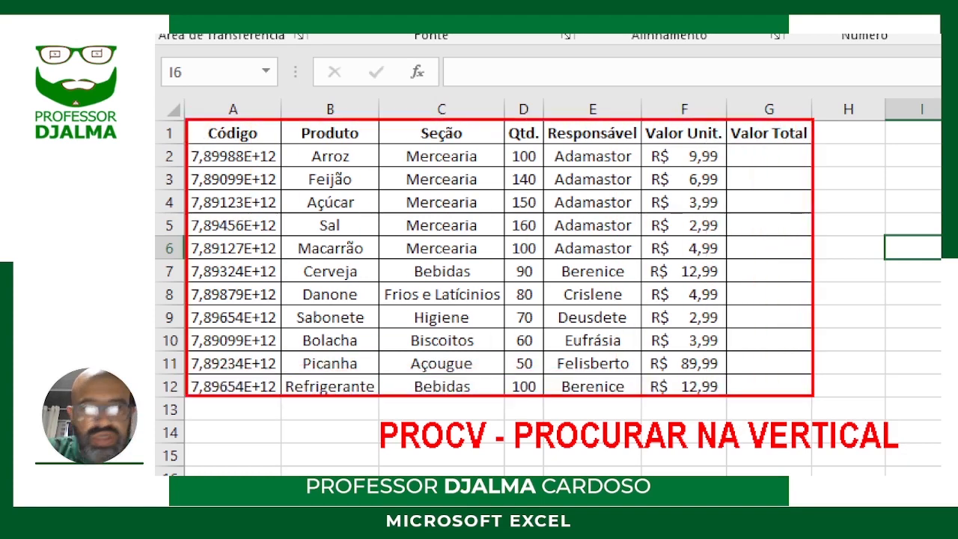
pyautogui.moveTo(240, 368); pyautogui.dragTo(240, 158)
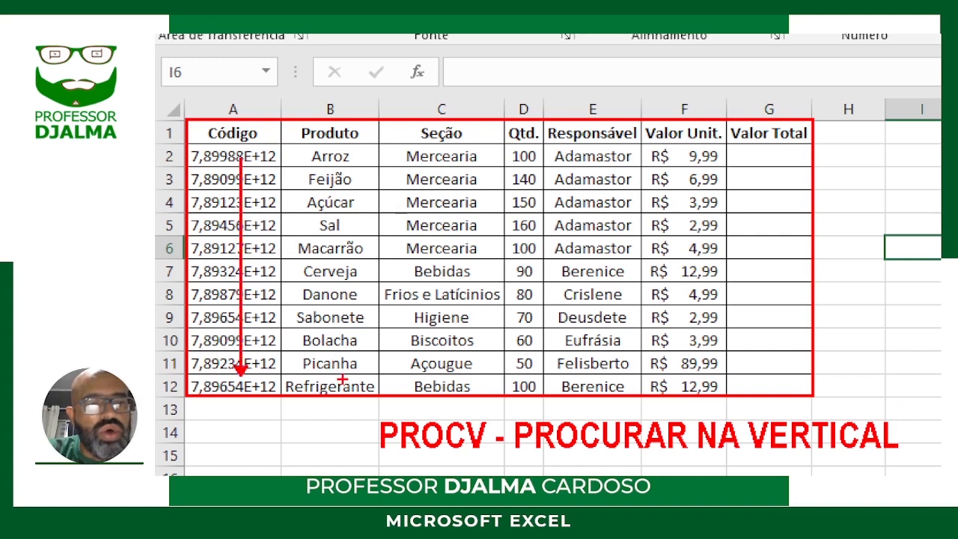
pyautogui.moveTo(343, 378); pyautogui.dragTo(345, 167)
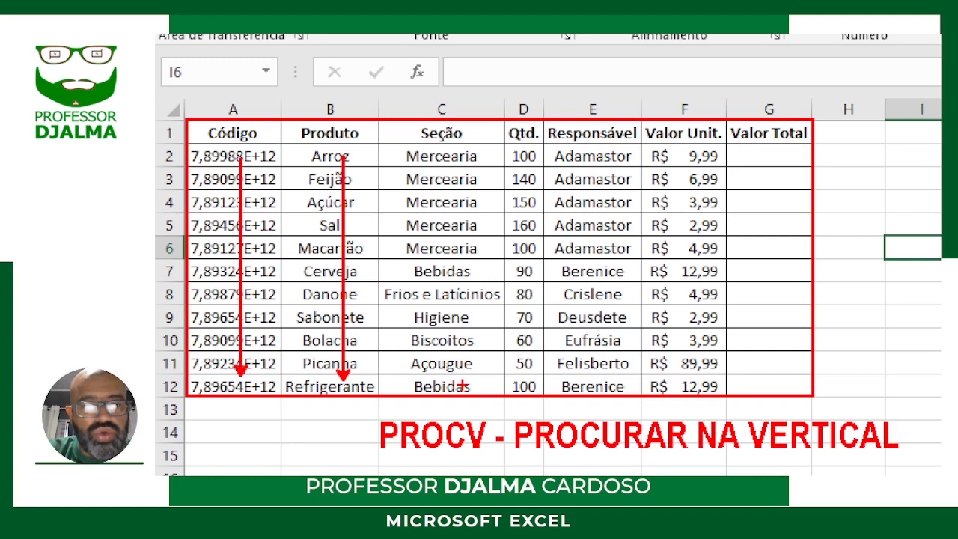
pyautogui.moveTo(461, 383); pyautogui.dragTo(458, 154)
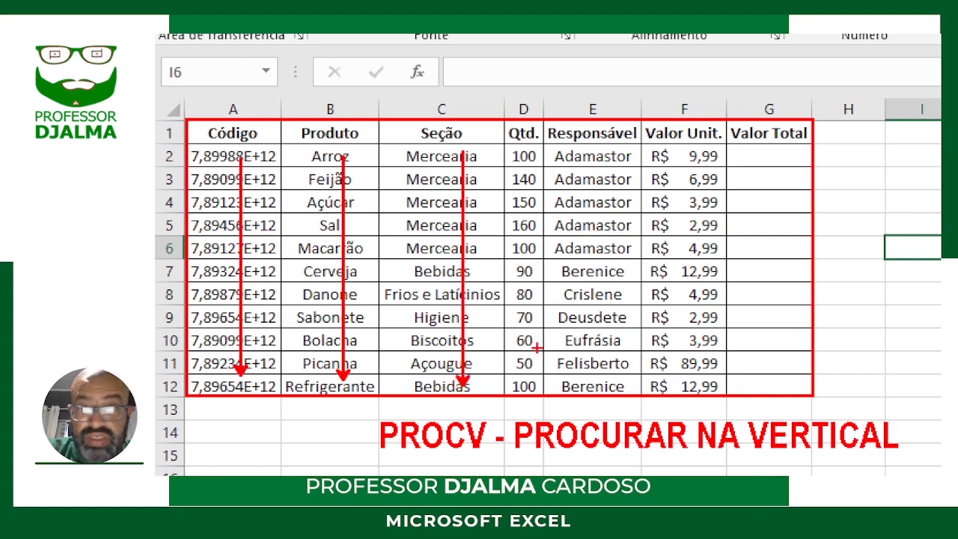
pyautogui.moveTo(528, 383); pyautogui.dragTo(526, 153)
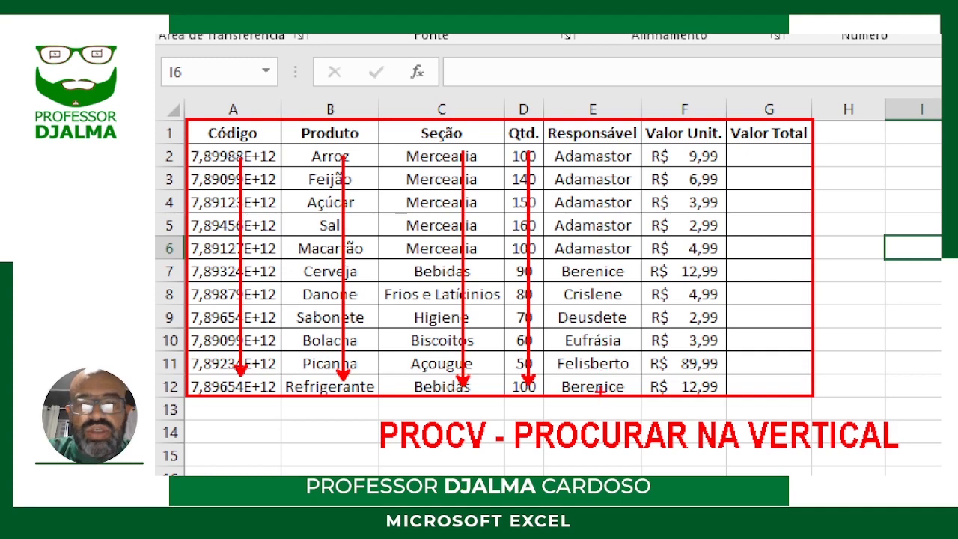
pyautogui.moveTo(599, 383); pyautogui.dragTo(600, 154)
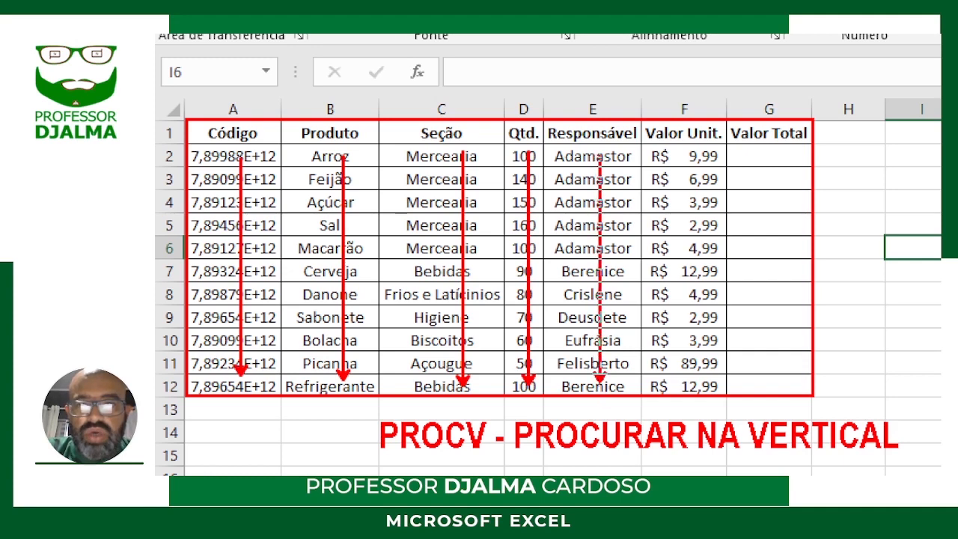
pyautogui.moveTo(687, 378); pyautogui.dragTo(682, 156)
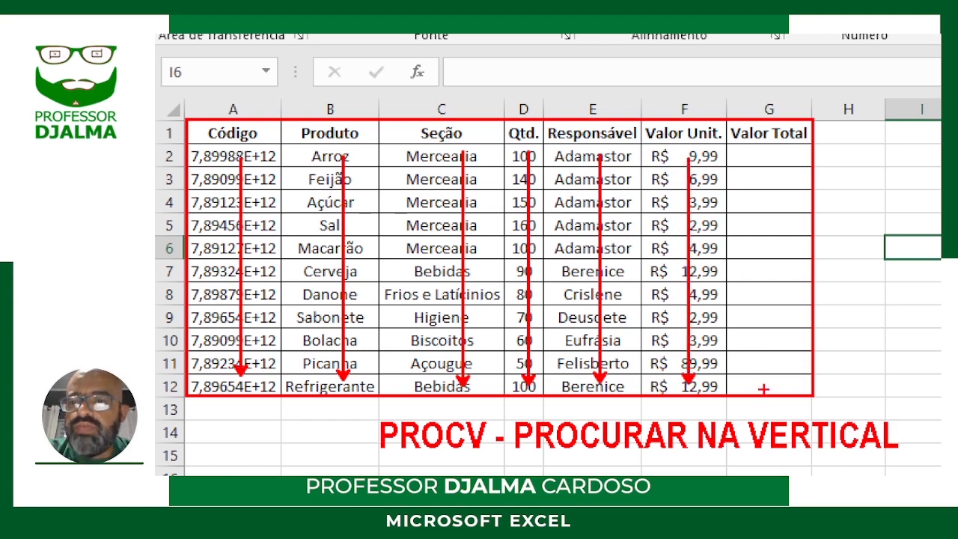
pyautogui.moveTo(763, 387); pyautogui.dragTo(764, 157)
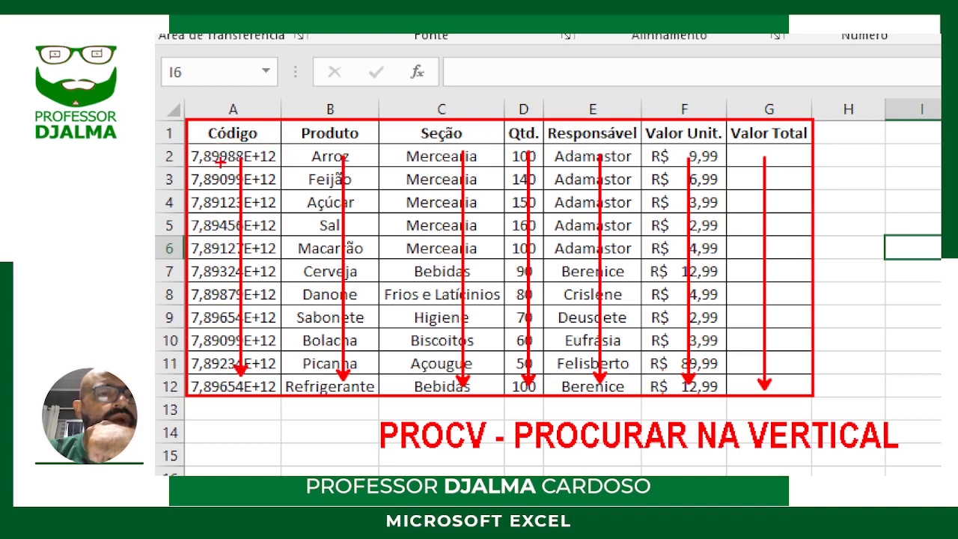
# Mark rows 2 to 6 with horizontal freehand strokes across the code and product columns, and leave the zoomed annotation view.
pyautogui.moveTo(215, 155); pyautogui.dragTo(281, 147)
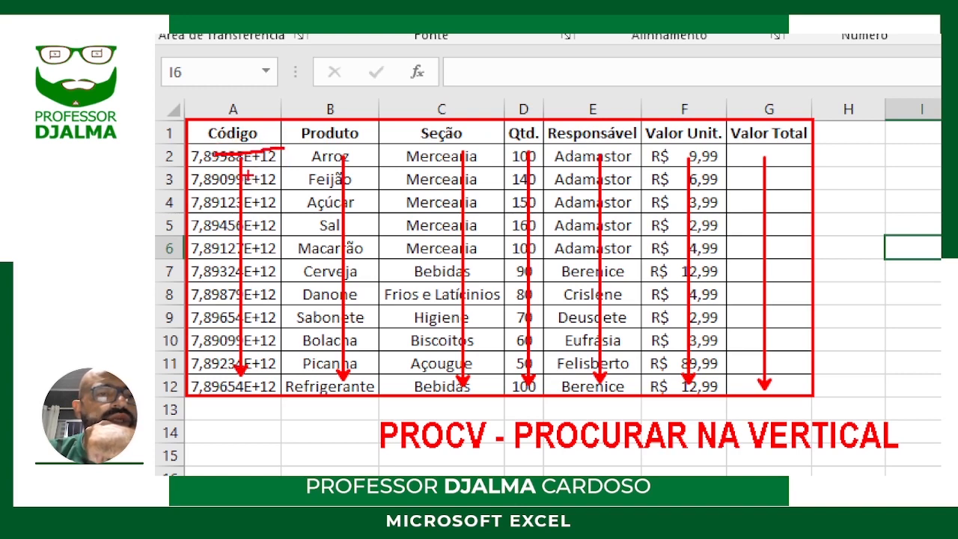
pyautogui.moveTo(246, 177); pyautogui.dragTo(350, 179)
pyautogui.moveTo(256, 204); pyautogui.dragTo(368, 205)
pyautogui.moveTo(249, 228); pyautogui.dragTo(351, 224)
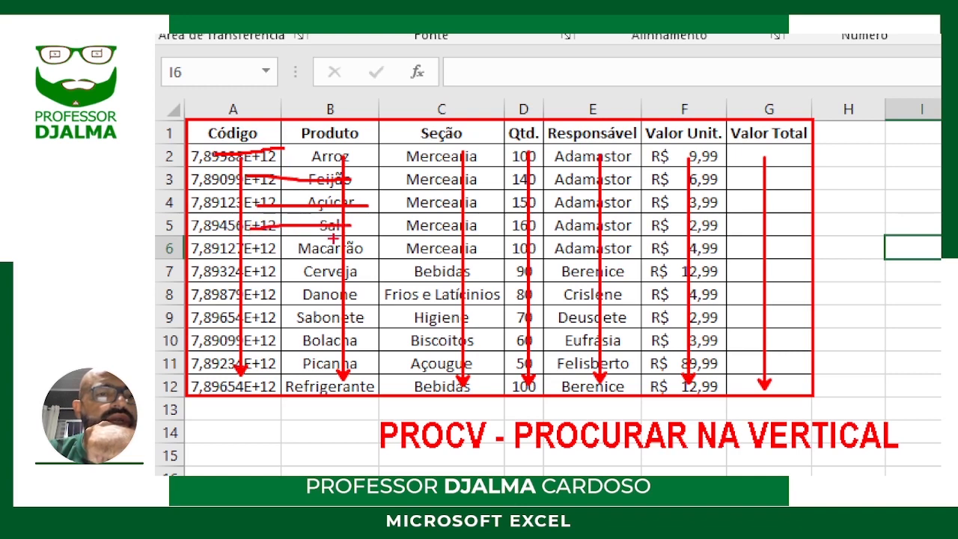
pyautogui.moveTo(283, 249); pyautogui.dragTo(374, 243)
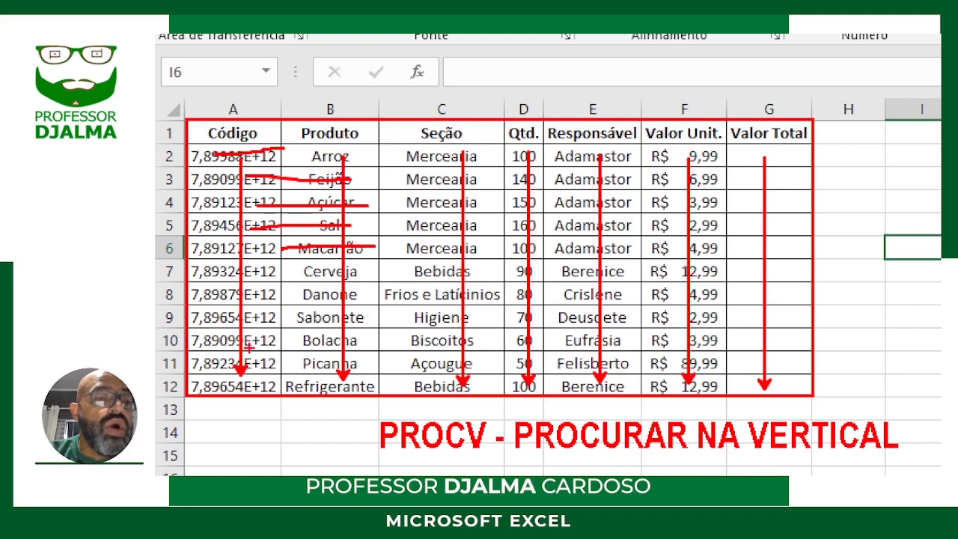
pyautogui.press('Escape')
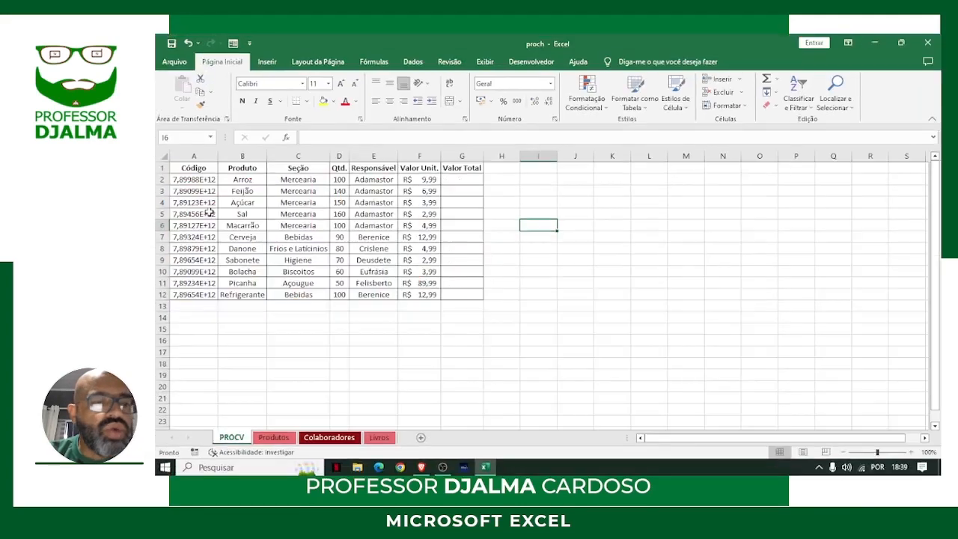
# Open the Produtos sheet and examine the horizontal table's Código, Produto, Seção, Qtd. and Responsável rows across the products.
pyautogui.click(280, 440)
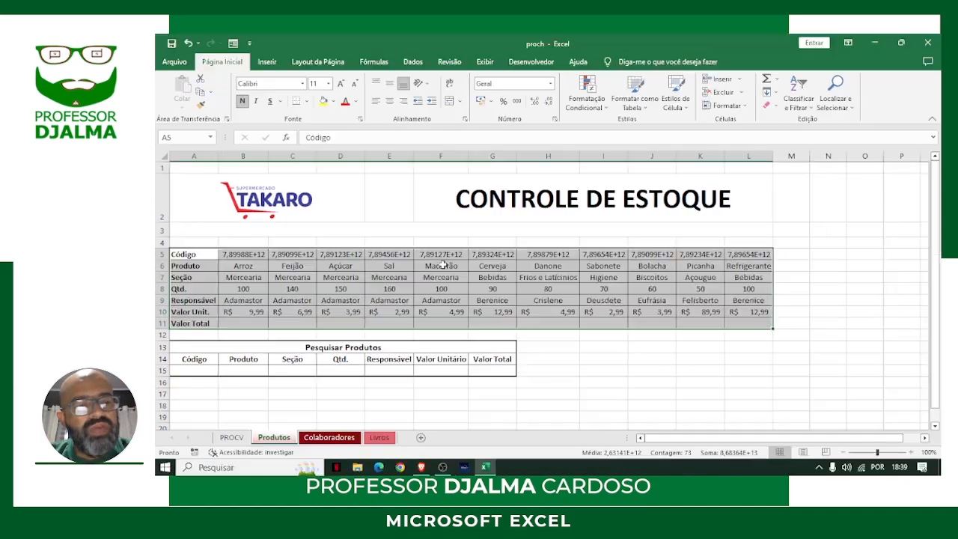
pyautogui.click(252, 321)
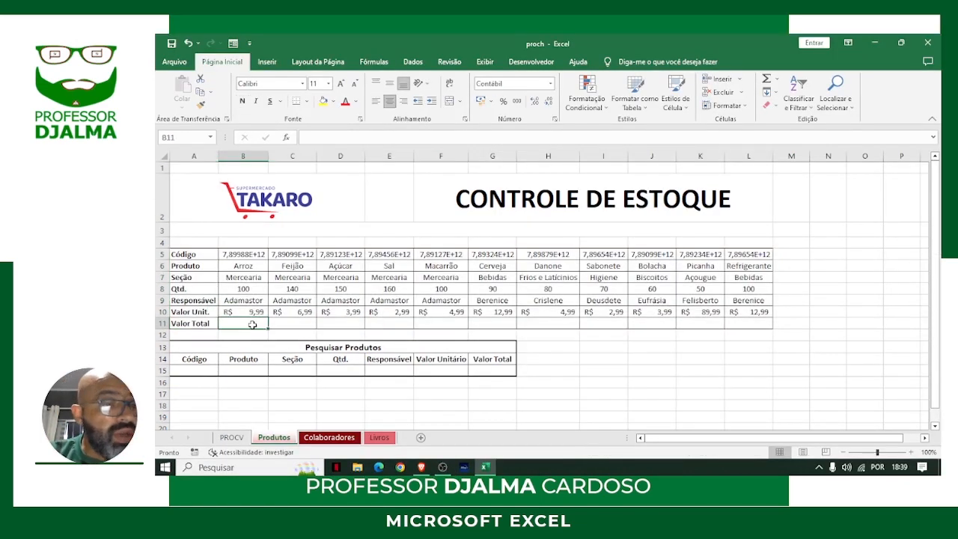
pyautogui.moveTo(244, 254); pyautogui.dragTo(696, 255)
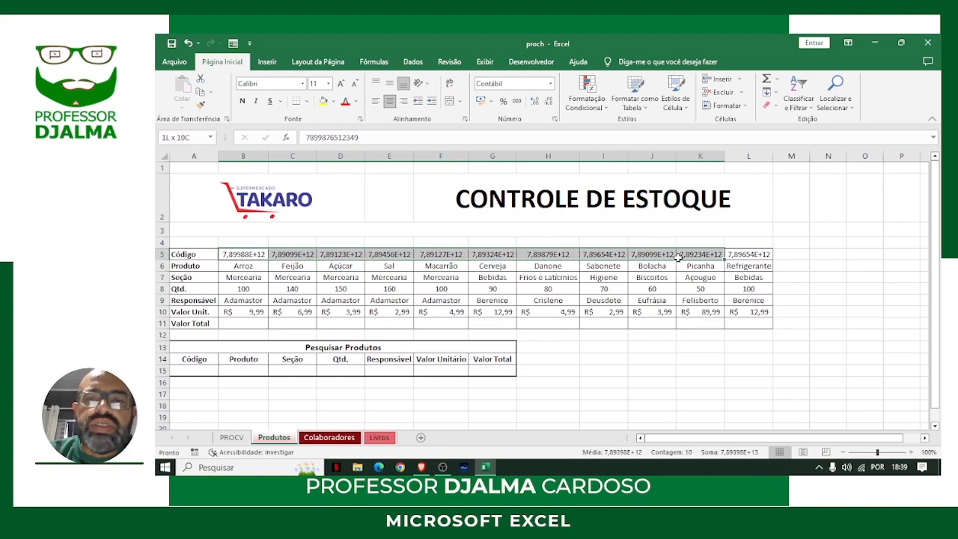
pyautogui.click(249, 265)
pyautogui.moveTo(249, 265); pyautogui.dragTo(743, 268)
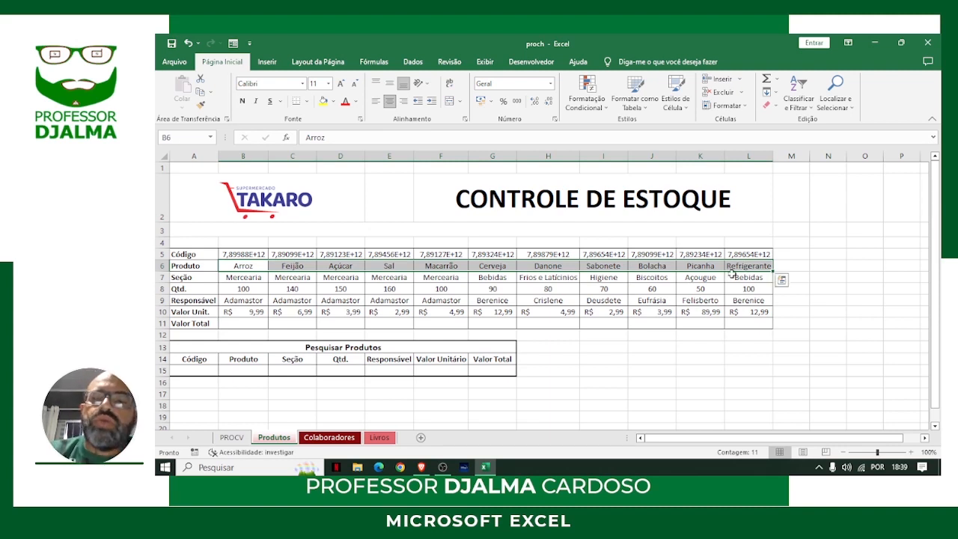
pyautogui.click(251, 277)
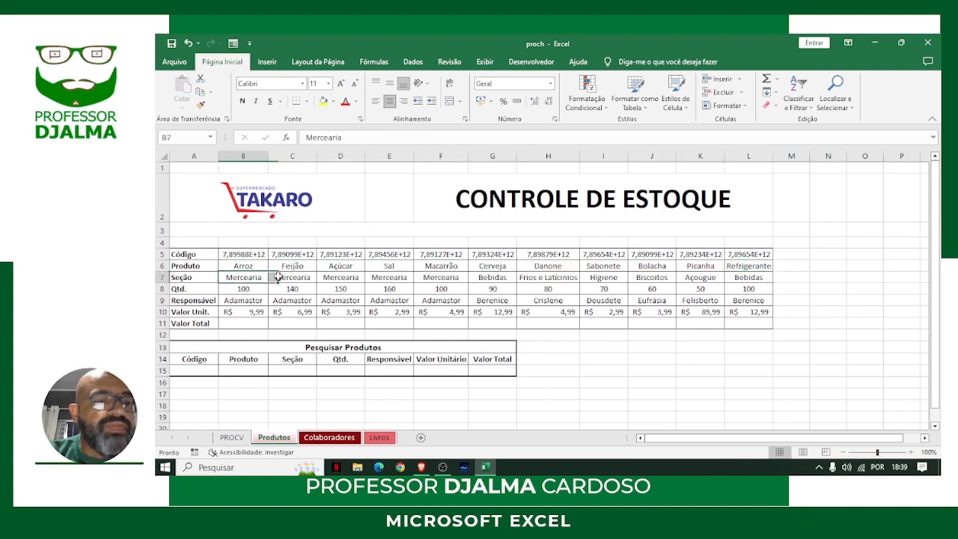
pyautogui.moveTo(278, 277); pyautogui.dragTo(739, 276)
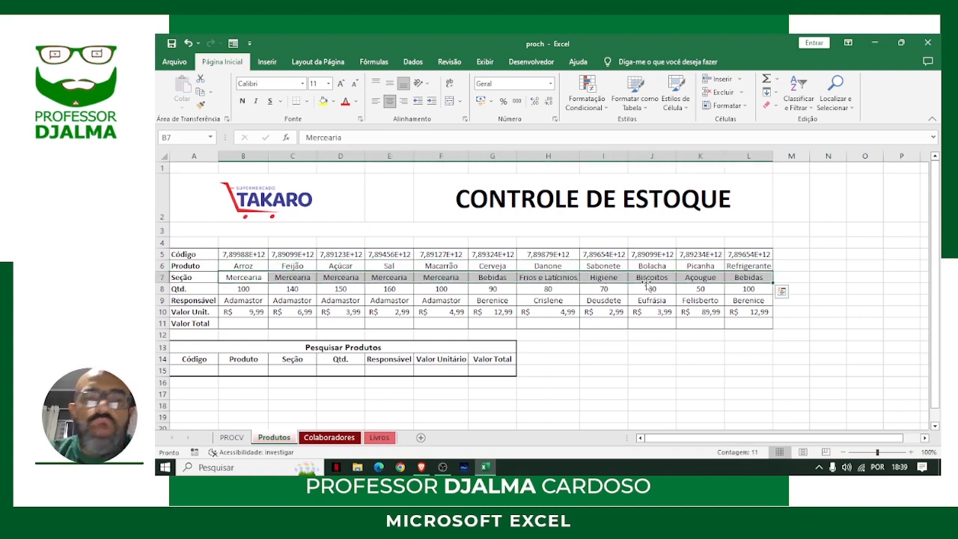
pyautogui.moveTo(262, 290); pyautogui.dragTo(734, 293)
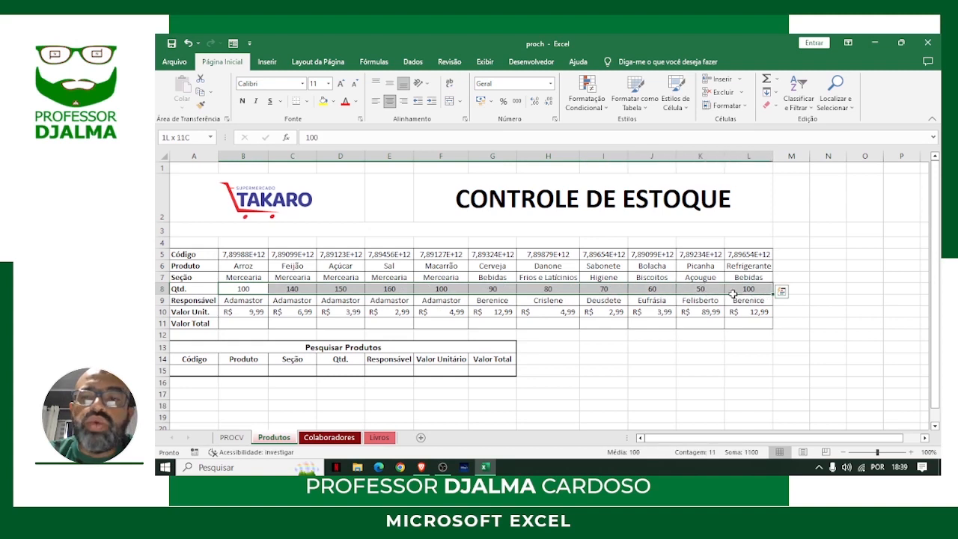
pyautogui.moveTo(250, 300); pyautogui.dragTo(735, 300)
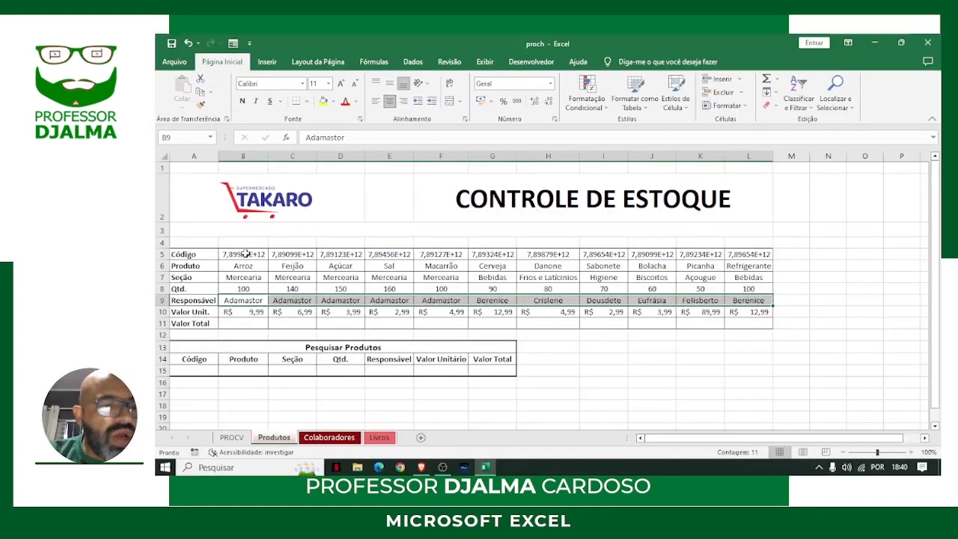
# Open the Personalizado number format settings for the product codes in B5:L5, marking the Número group with a red annotation box.
pyautogui.moveTo(246, 255); pyautogui.dragTo(739, 255)
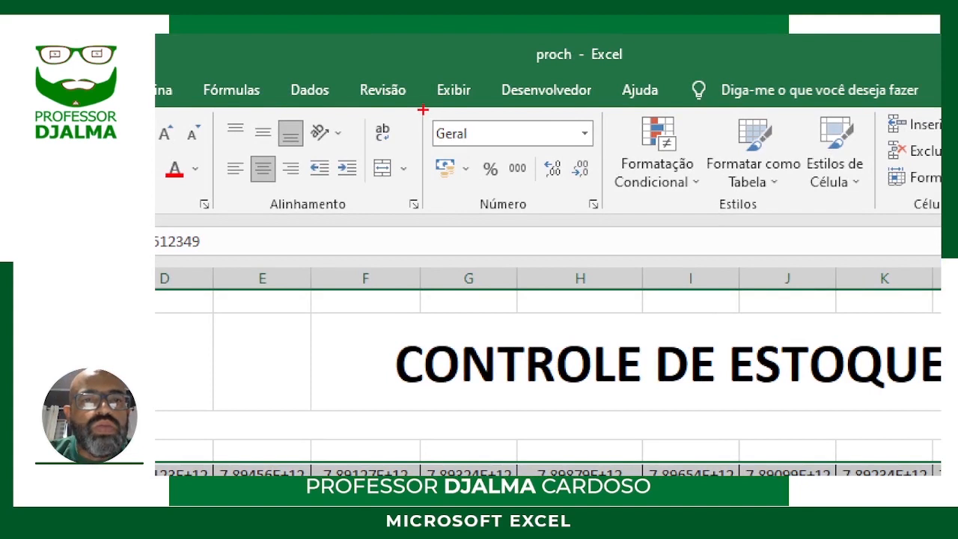
pyautogui.moveTo(423, 110)
pyautogui.mouseDown()
pyautogui.moveTo(530, 209)
pyautogui.moveTo(612, 221)
pyautogui.mouseUp()
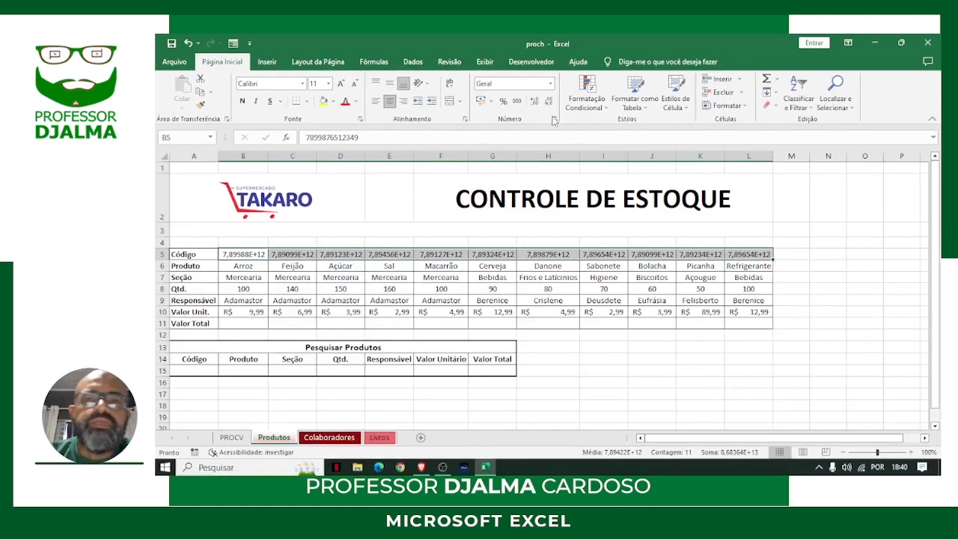
pyautogui.click(555, 119)
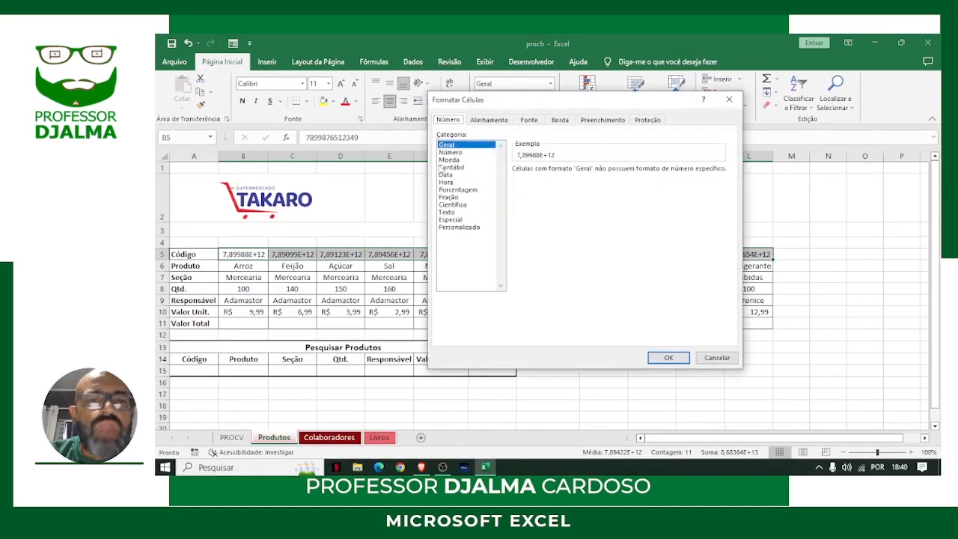
pyautogui.click(459, 227)
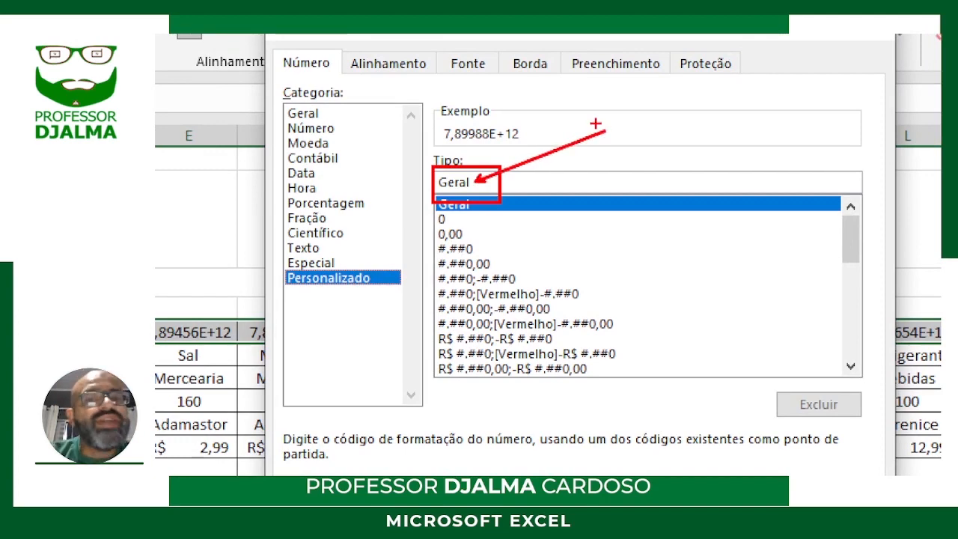
pyautogui.press('Escape')
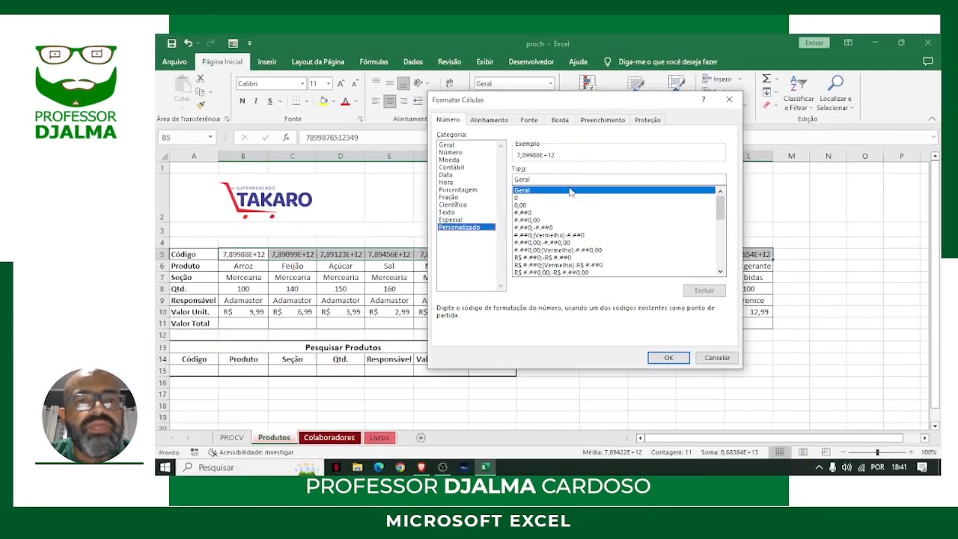
# Replace the format type with the custom code 000"."00000"."0000"-"0 for the product codes.
pyautogui.moveTo(497, 182); pyautogui.dragTo(337, 183)
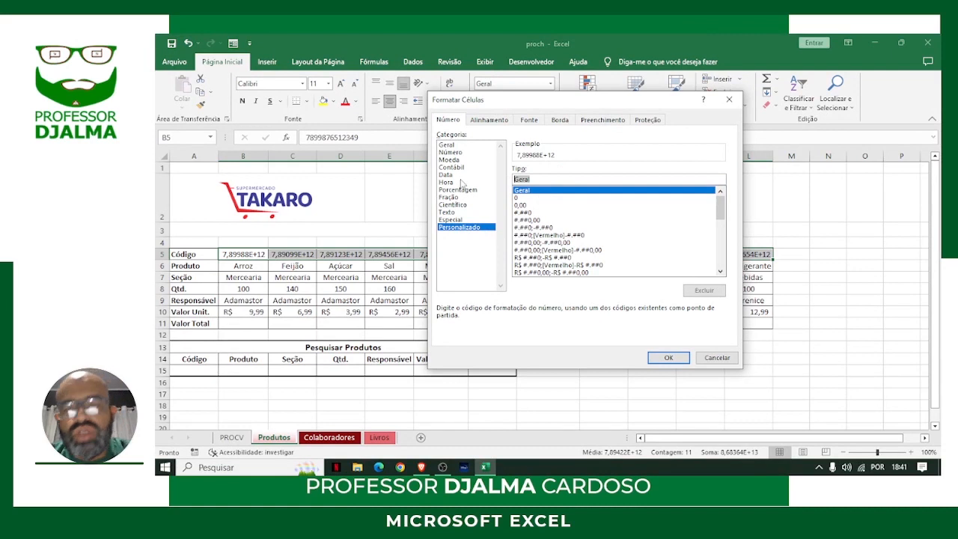
pyautogui.write('000".')
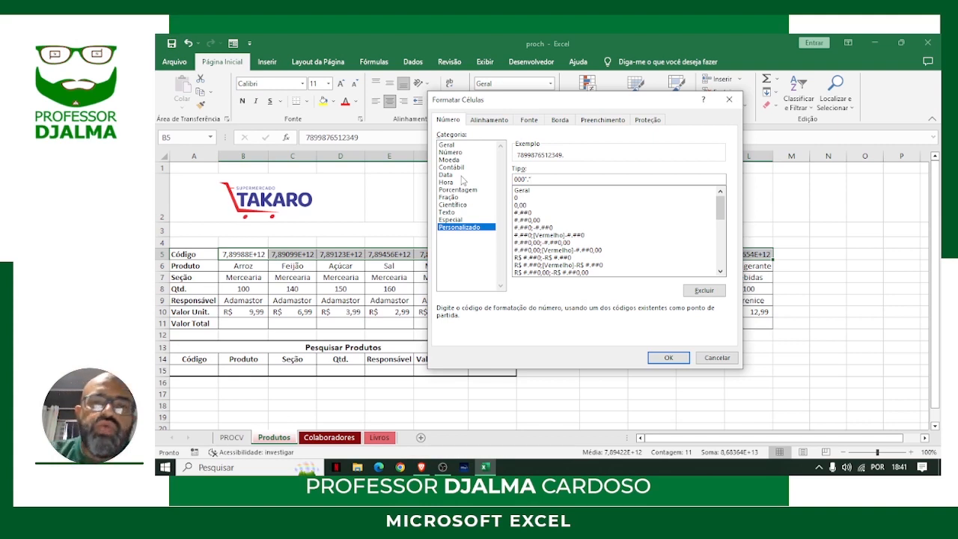
pyautogui.write('0000')
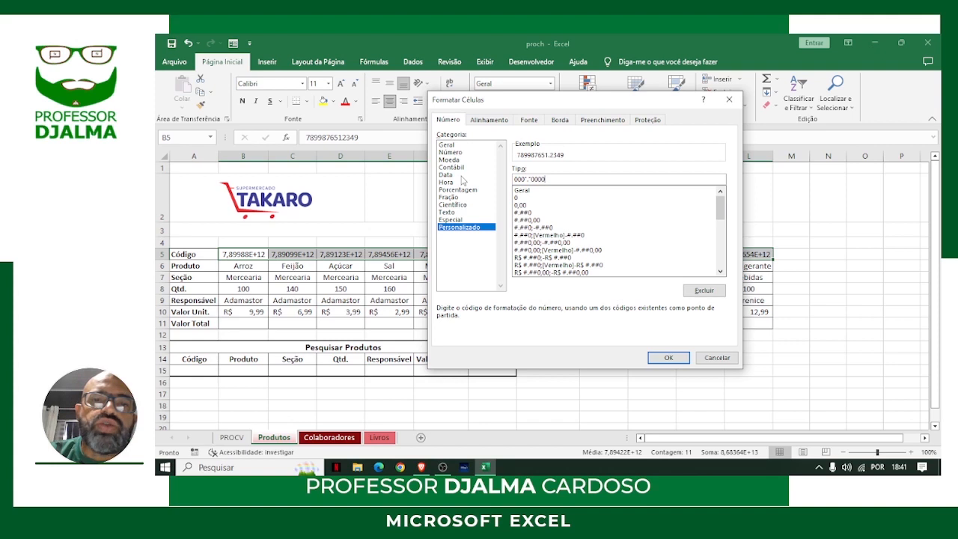
pyautogui.write('0')
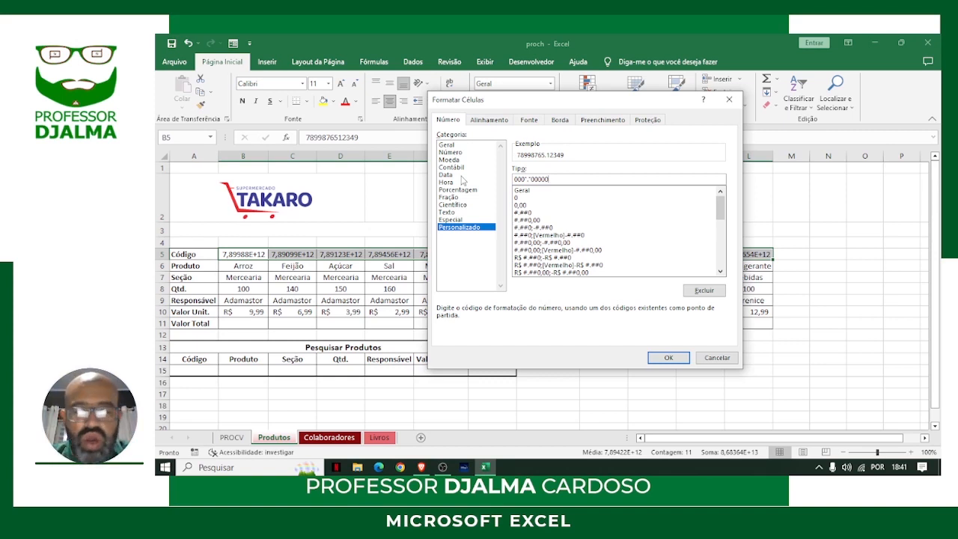
pyautogui.write('"."')
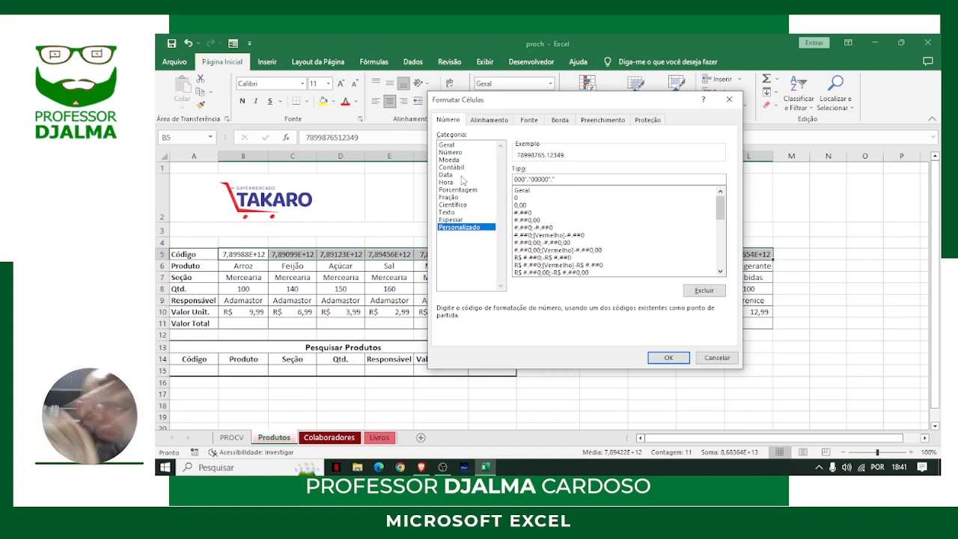
pyautogui.write('0000')
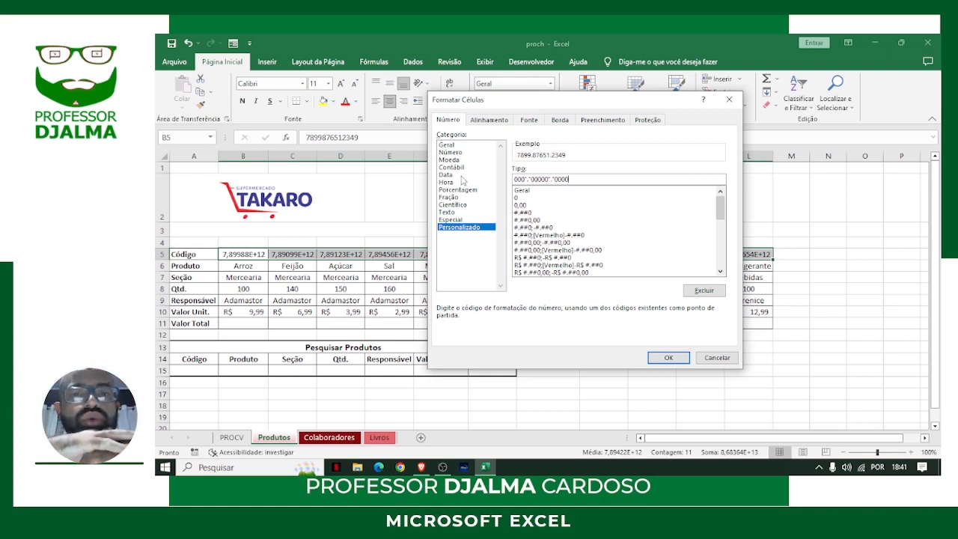
pyautogui.write('"')
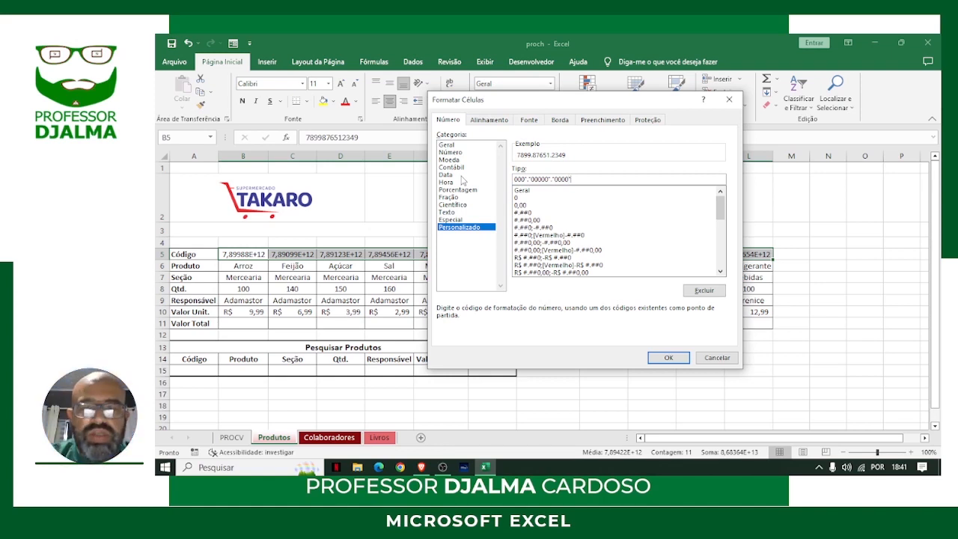
pyautogui.write('-')
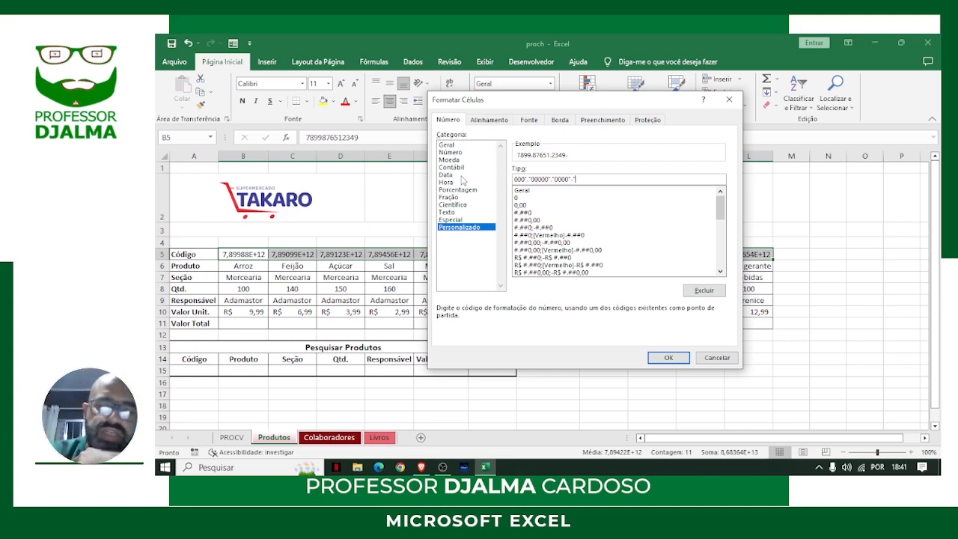
pyautogui.write('"0')
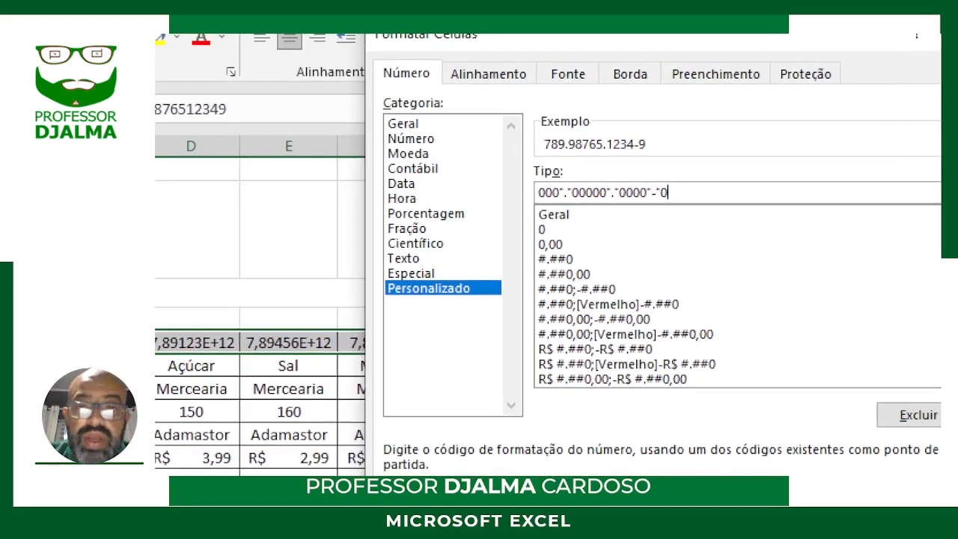
# Outline the format's Exemplo preview in red, point an arrow at each of the code's four digit groups, and leave the annotation view.
pyautogui.click(543, 170)
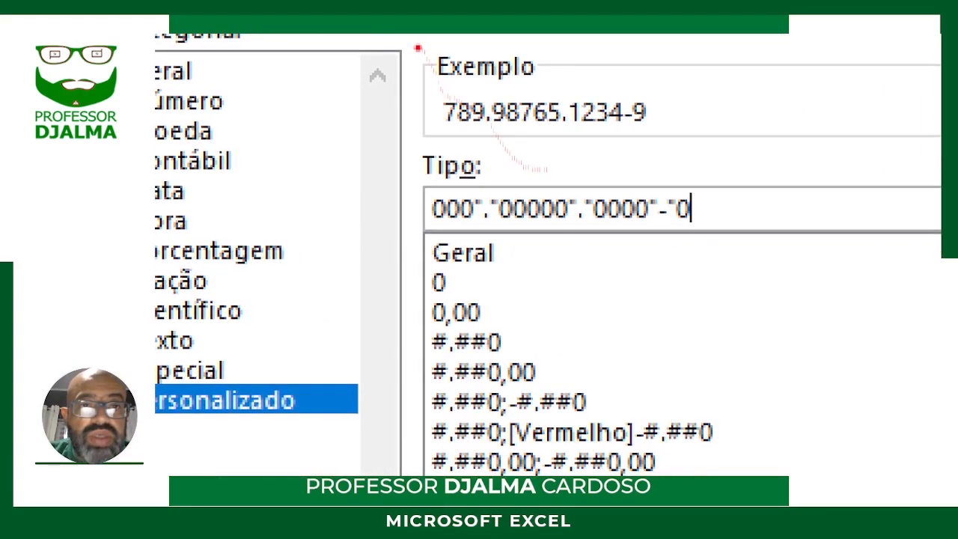
pyautogui.moveTo(417, 47)
pyautogui.mouseDown()
pyautogui.moveTo(656, 149)
pyautogui.moveTo(736, 135)
pyautogui.mouseUp()
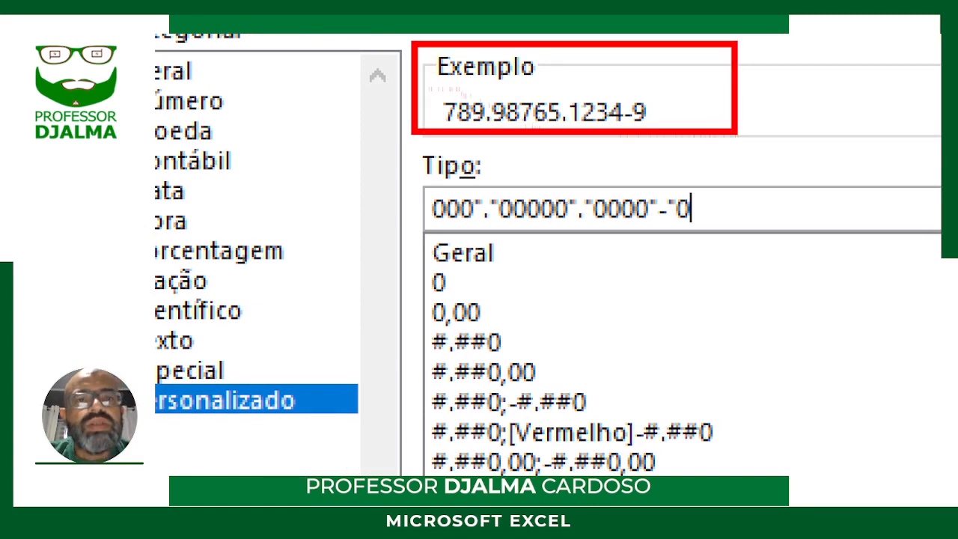
pyautogui.moveTo(437, 116); pyautogui.dragTo(279, 115)
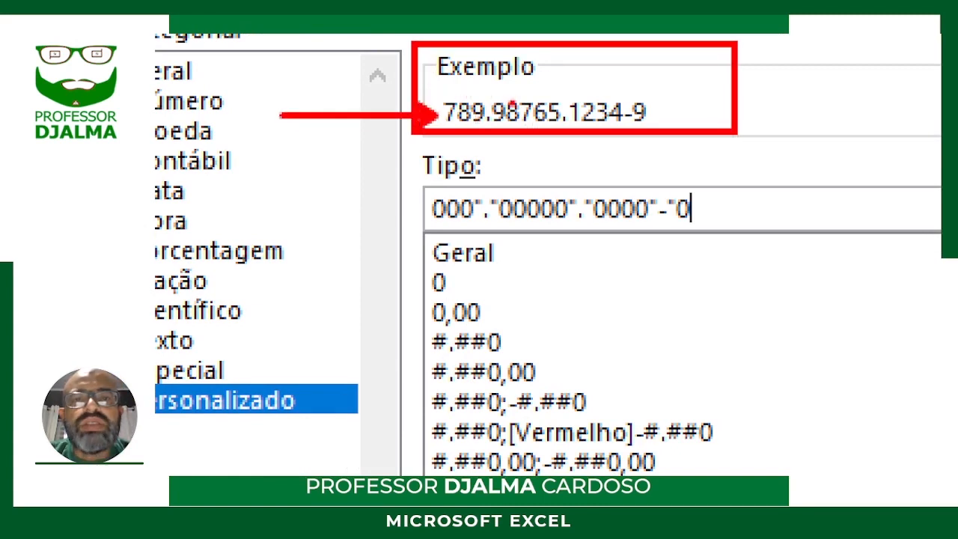
pyautogui.moveTo(580, 34); pyautogui.dragTo(517, 101)
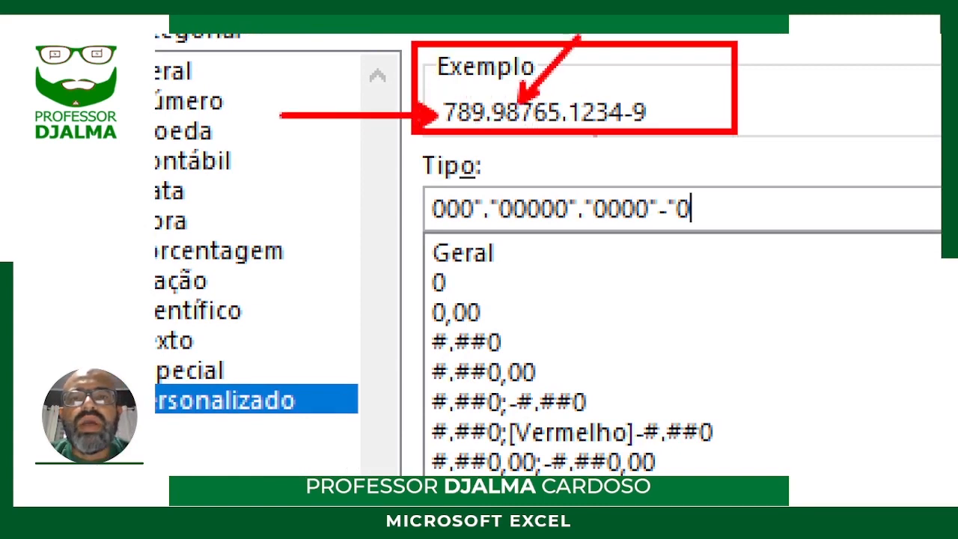
pyautogui.moveTo(594, 126); pyautogui.dragTo(607, 193)
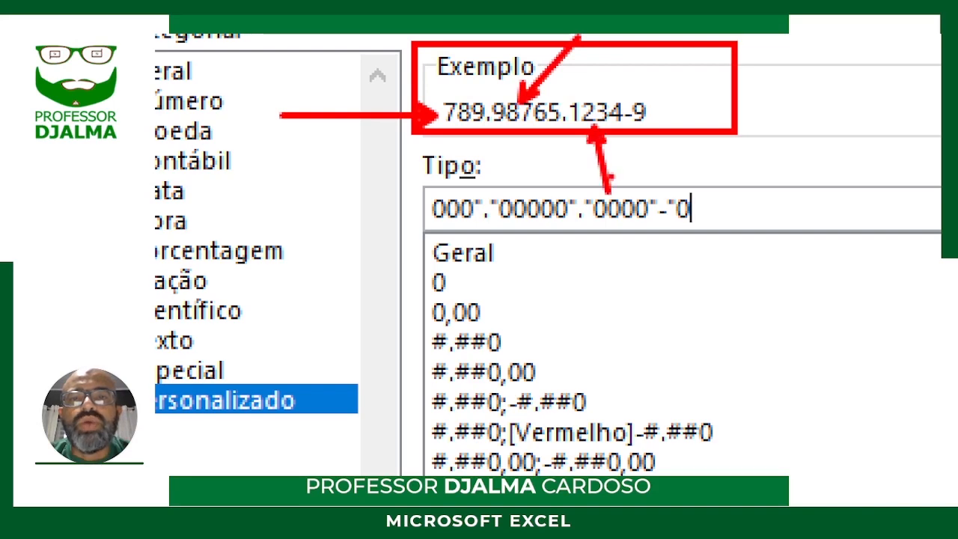
pyautogui.moveTo(659, 110)
pyautogui.mouseDown()
pyautogui.moveTo(928, 98)
pyautogui.moveTo(917, 98)
pyautogui.mouseUp()
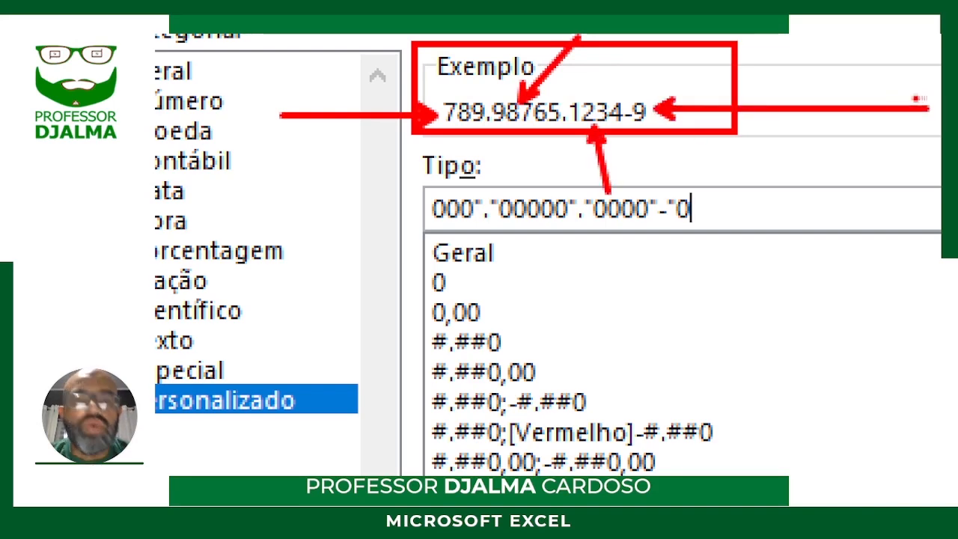
pyautogui.press('Escape')
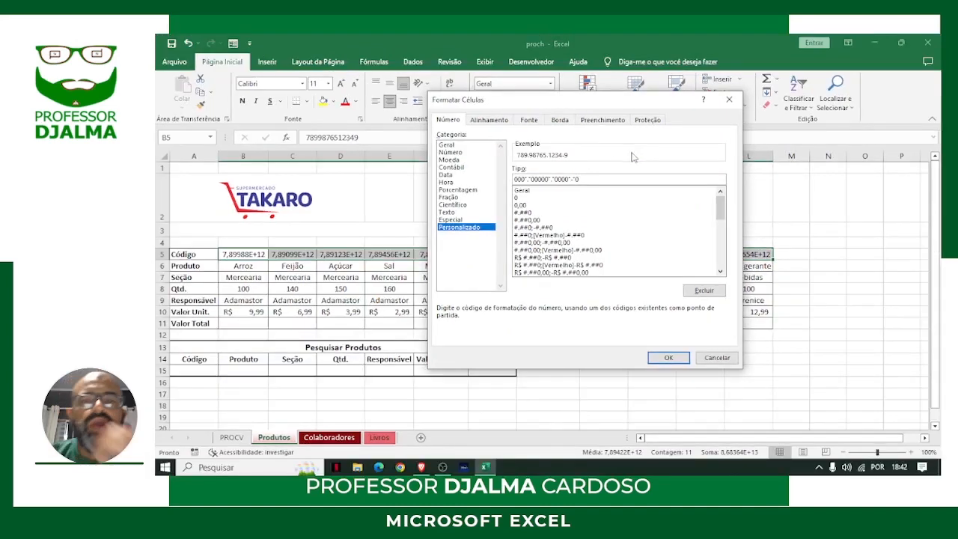
# Apply the custom format to the product codes and autofit column B to its content.
pyautogui.click(666, 358)
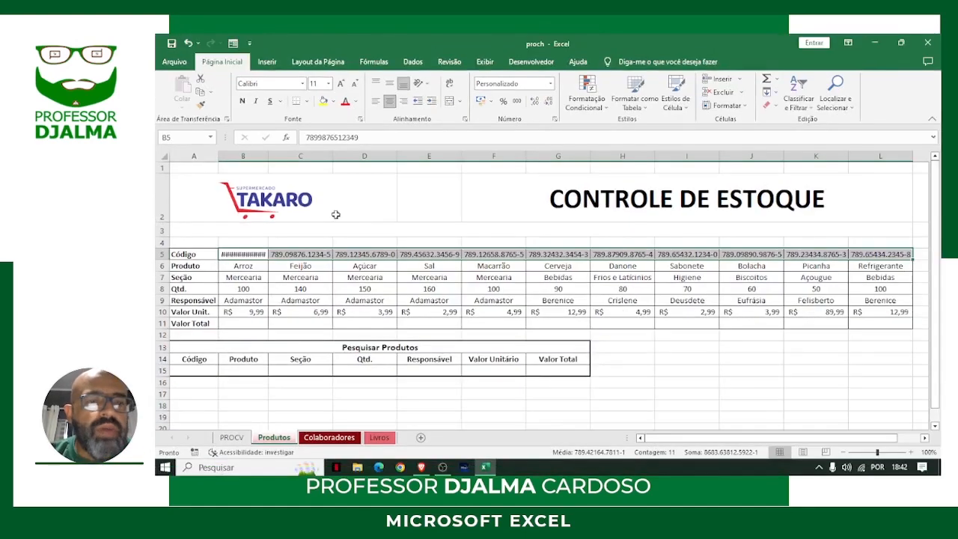
pyautogui.doubleClick(268, 156)
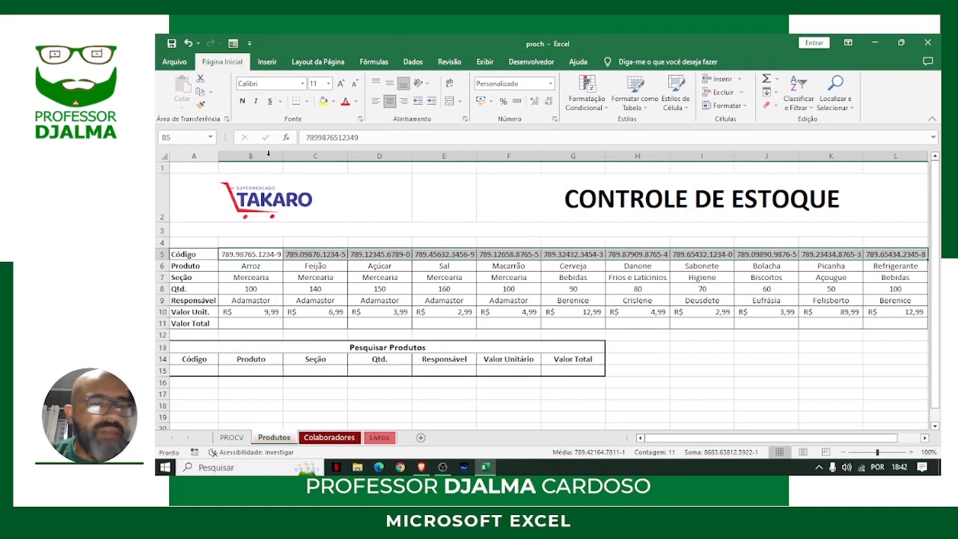
pyautogui.click(679, 402)
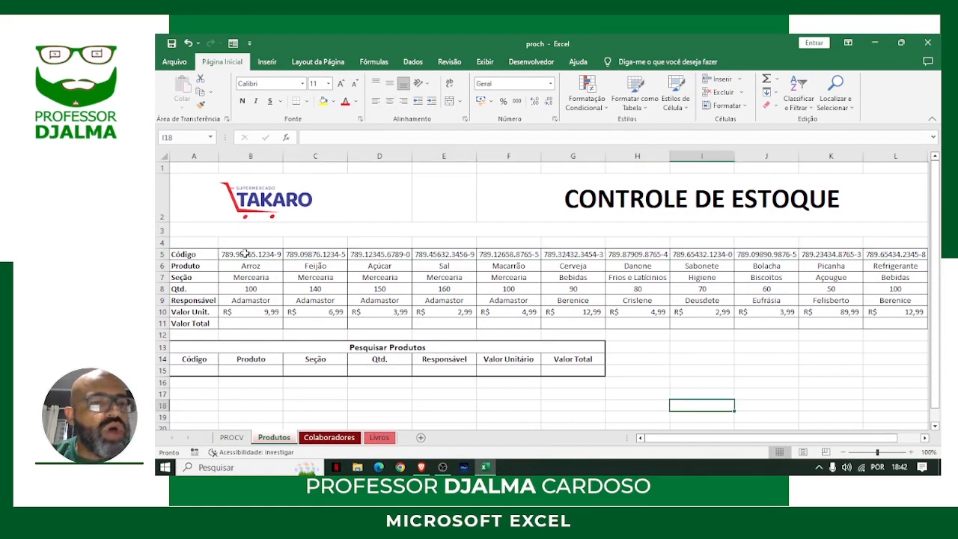
# Make the product codes in B5:L5 bold.
pyautogui.moveTo(246, 254); pyautogui.dragTo(883, 257)
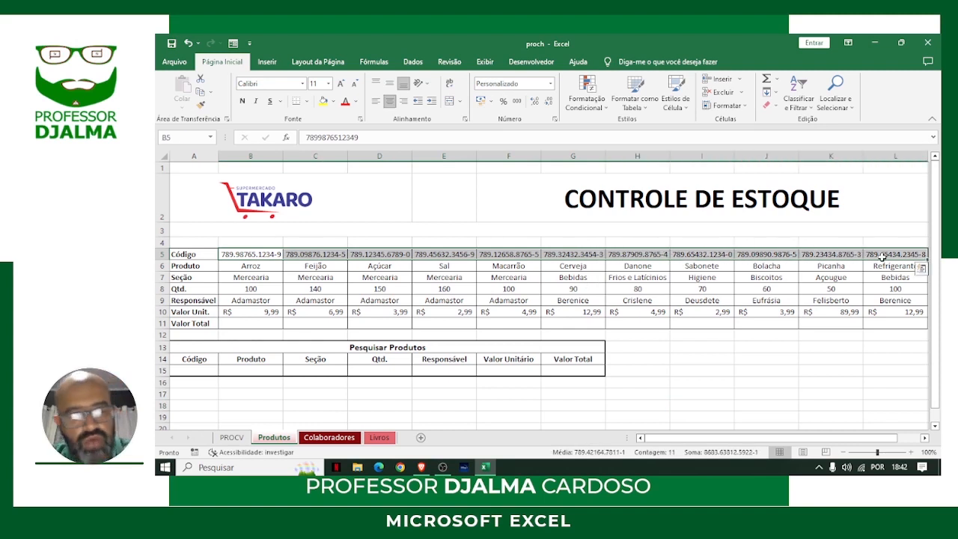
pyautogui.hotkey('ctrl', 'n')
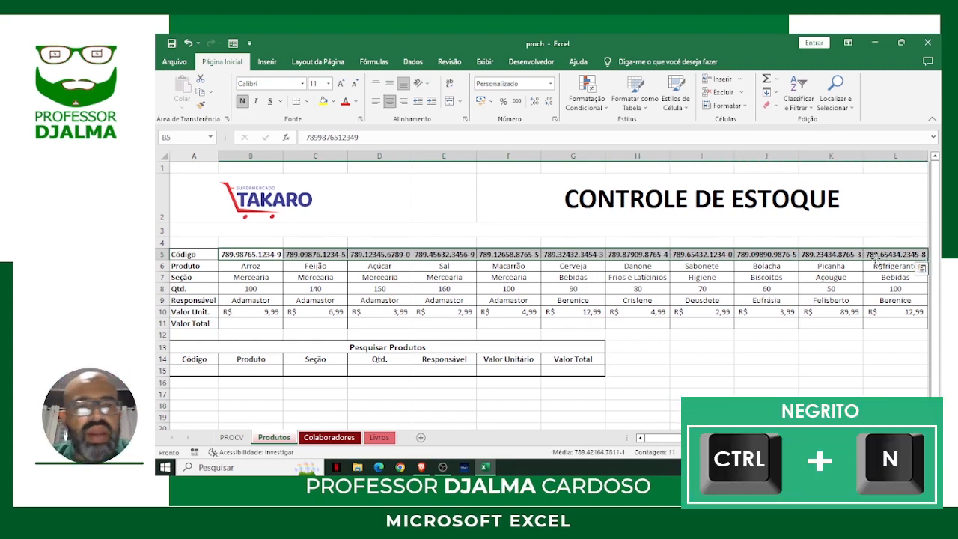
pyautogui.click(712, 381)
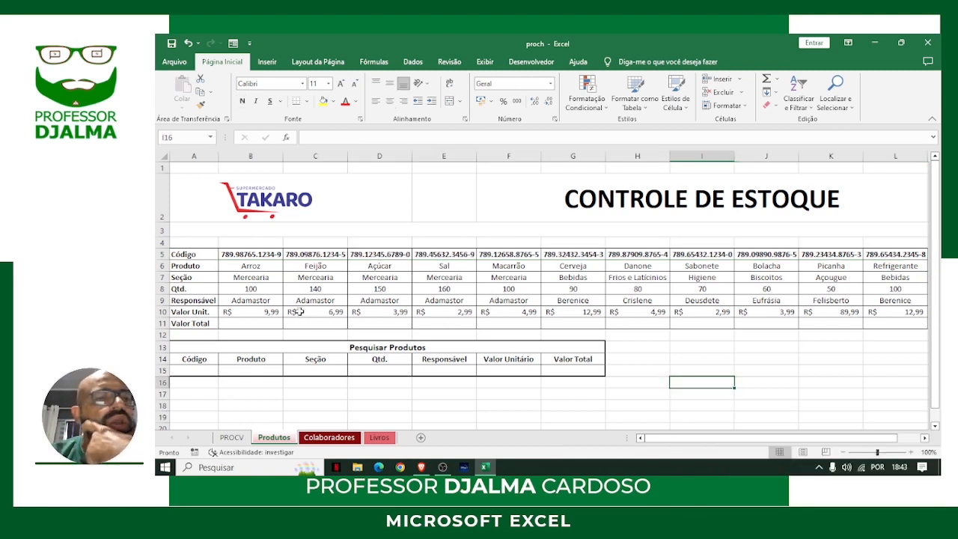
# Calculate the Valor Total for Arroz in B11 with the formula =B10*B8, multiplying unit value by quantity.
pyautogui.click(264, 267)
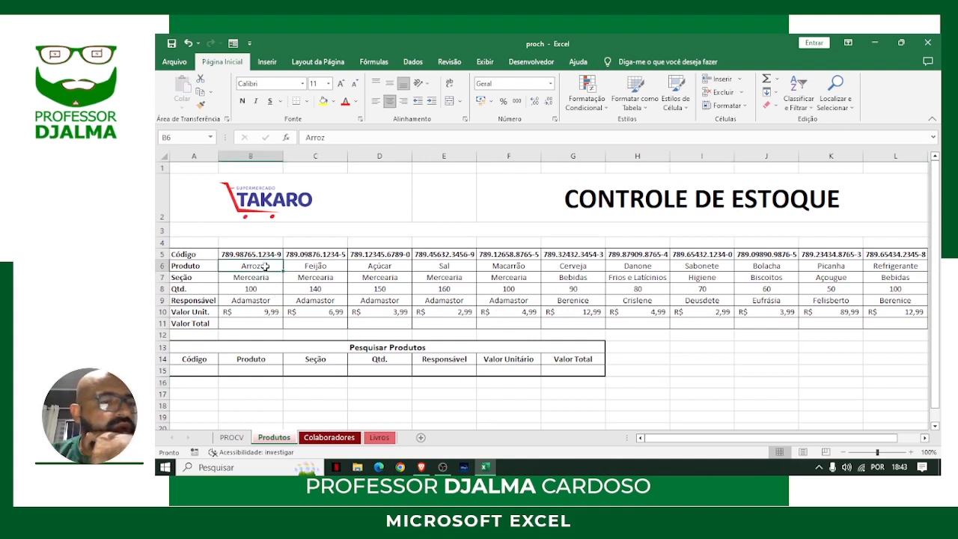
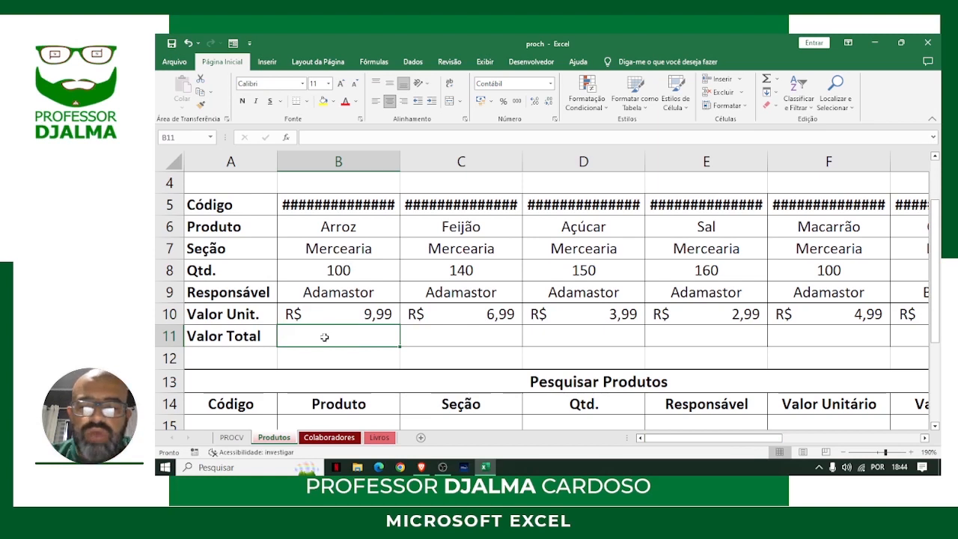
pyautogui.write('=')
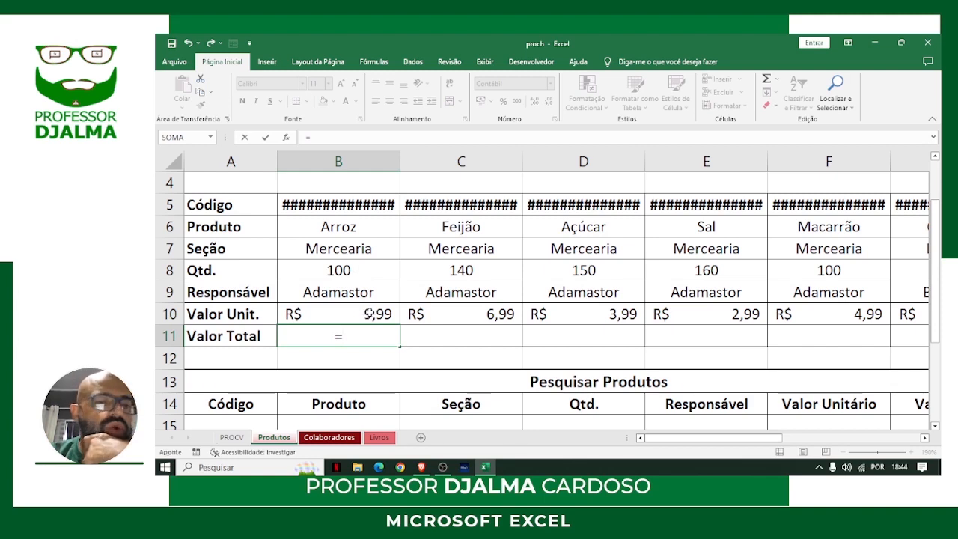
pyautogui.click(369, 313)
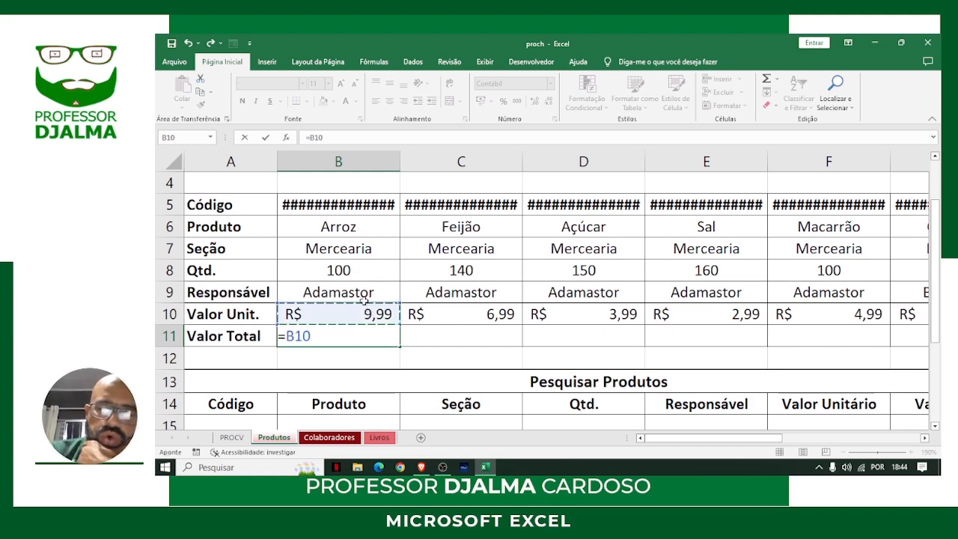
pyautogui.write('*')
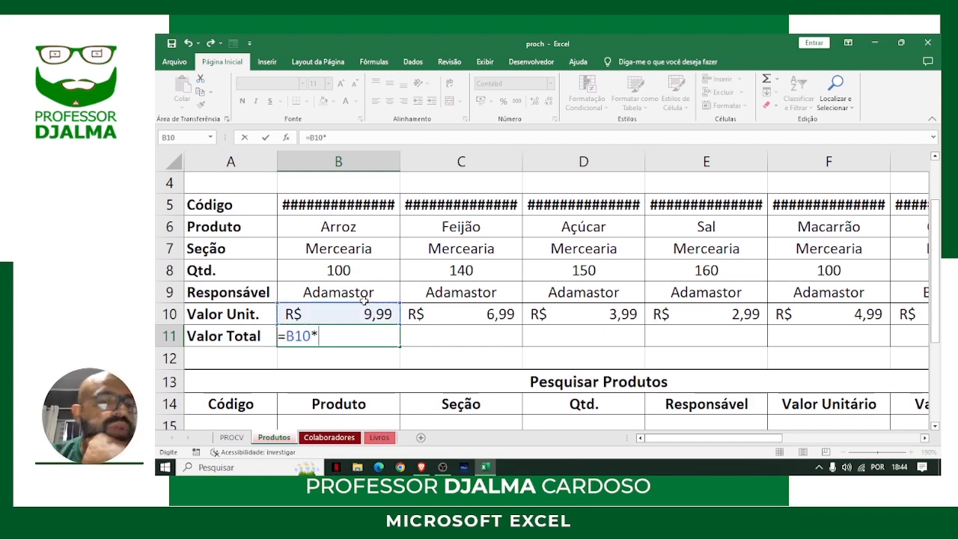
pyautogui.click(367, 270)
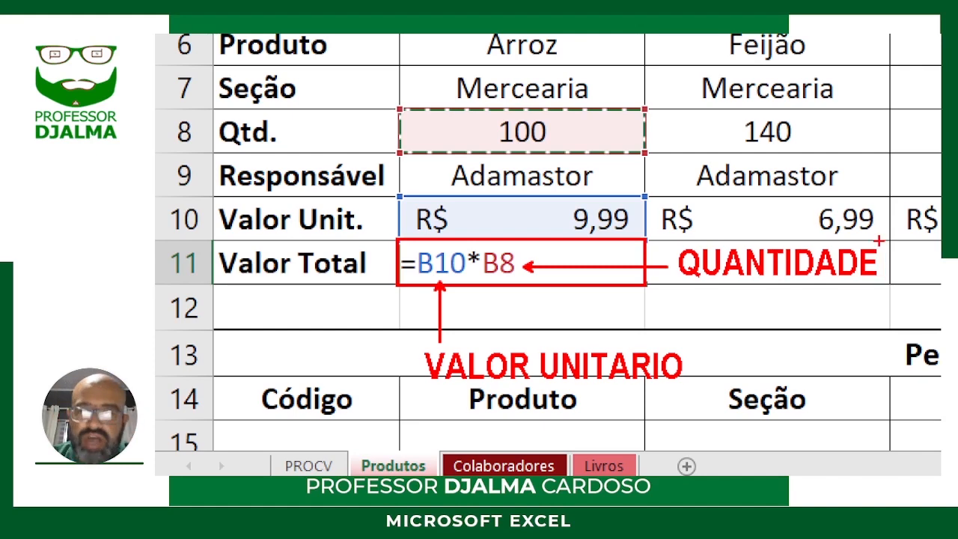
pyautogui.press('Escape')
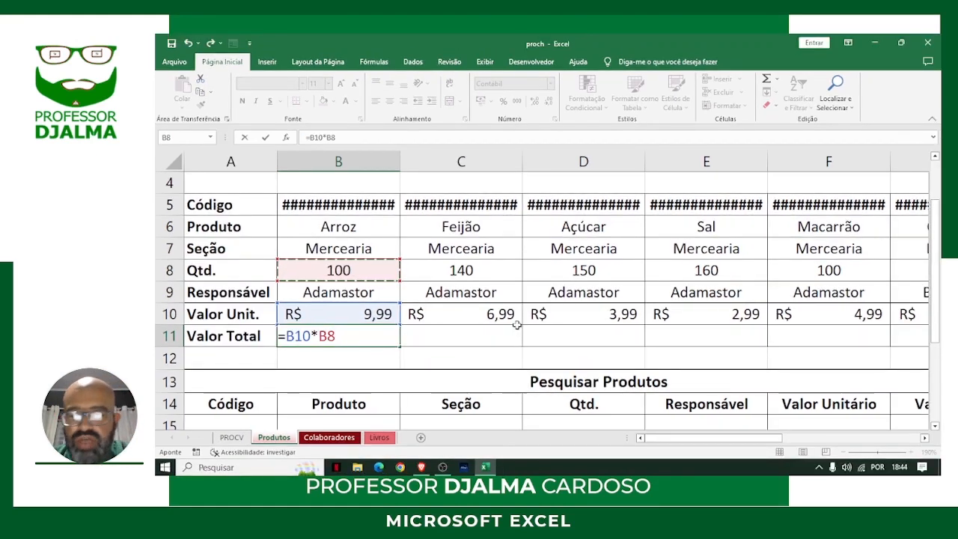
pyautogui.press('Escape')
pyautogui.hotkey('ctrl', 'Return')
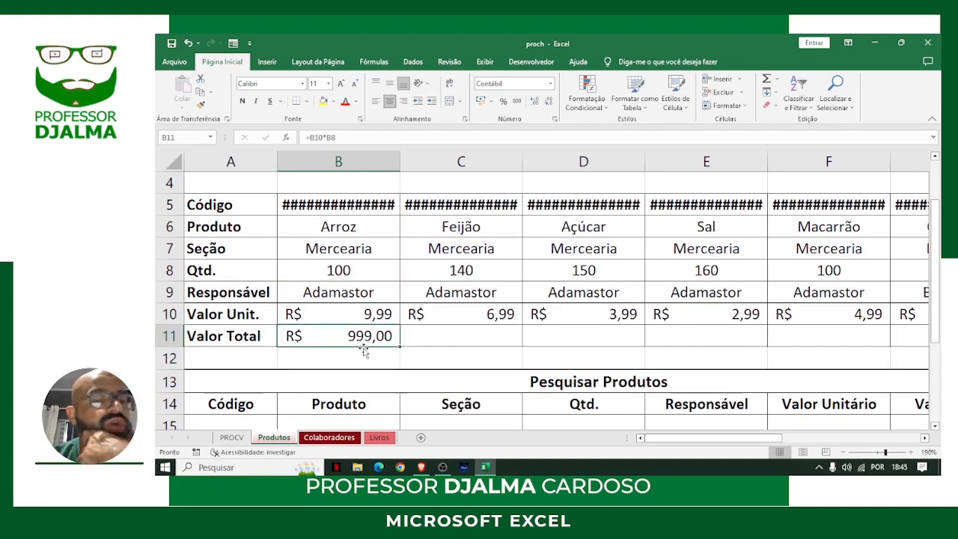
# Look over the empty Valor Total cells of the other products and the unit values and quantities for Feijão and Açúcar.
pyautogui.click(427, 340)
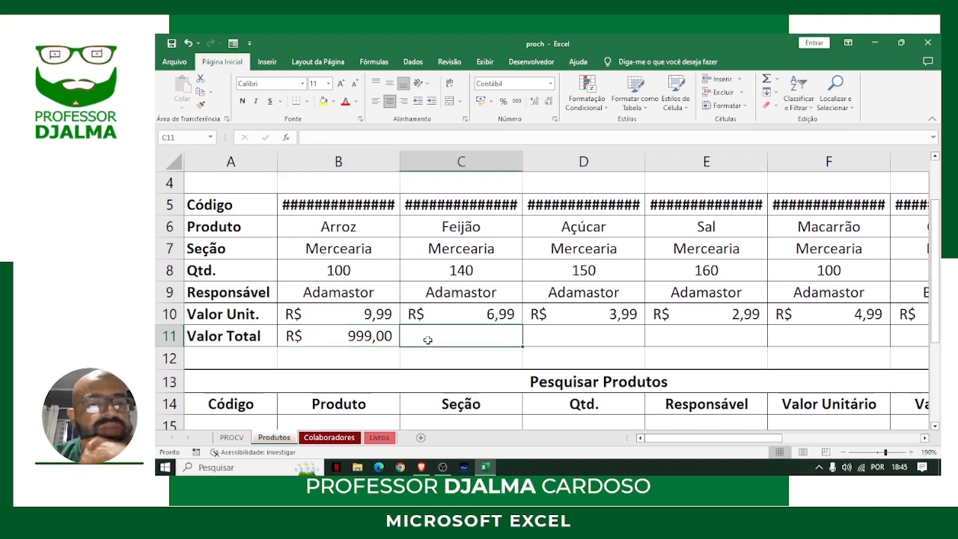
pyautogui.click(572, 337)
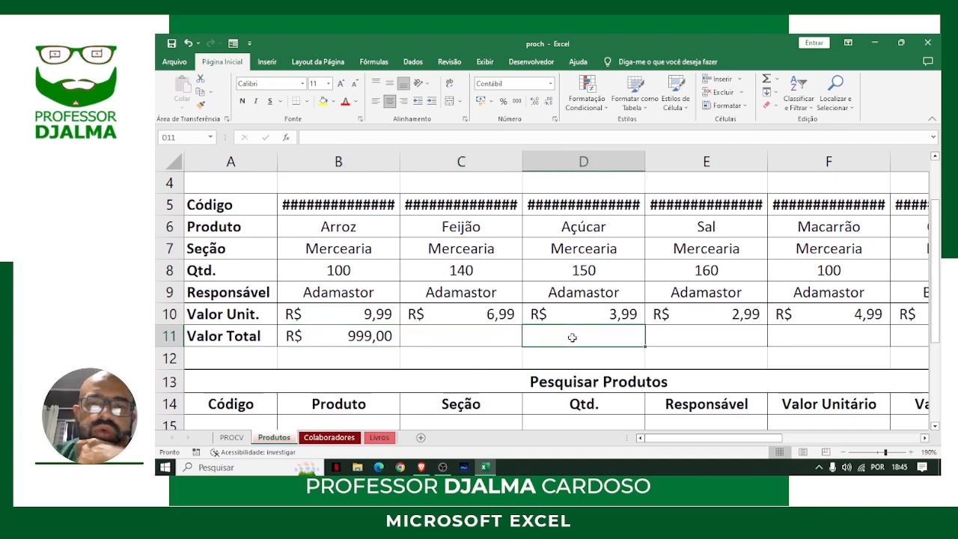
pyautogui.click(690, 337)
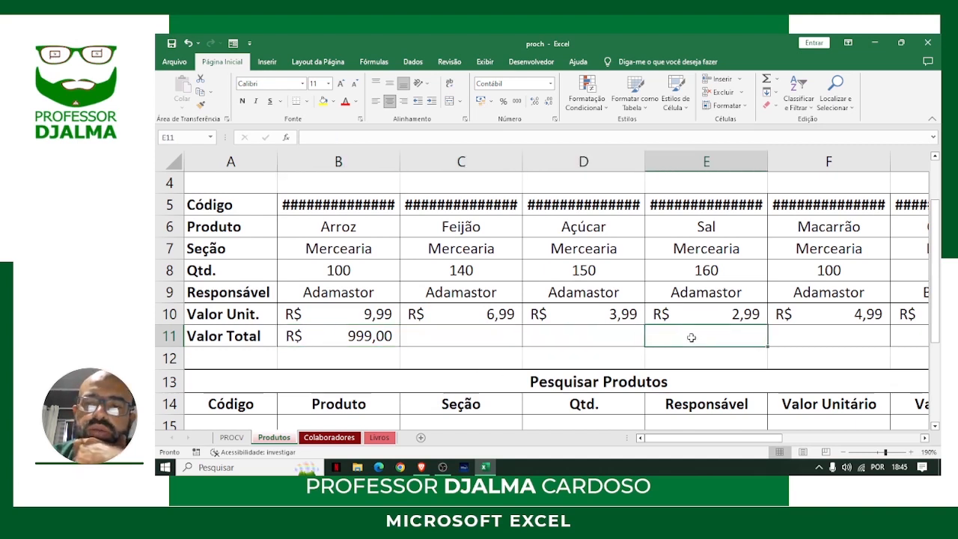
pyautogui.click(812, 342)
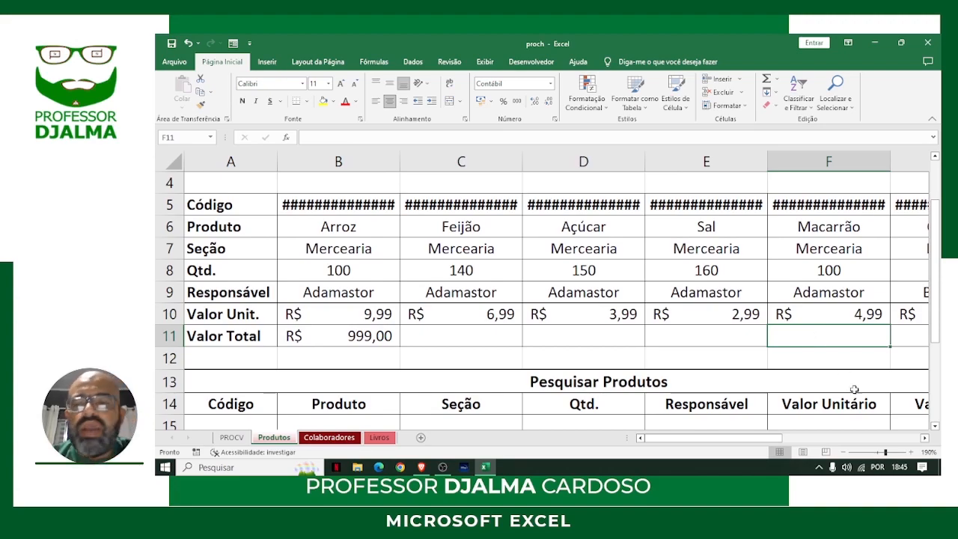
pyautogui.click(842, 452)
pyautogui.click(842, 452)
pyautogui.click(842, 452)
pyautogui.click(842, 452)
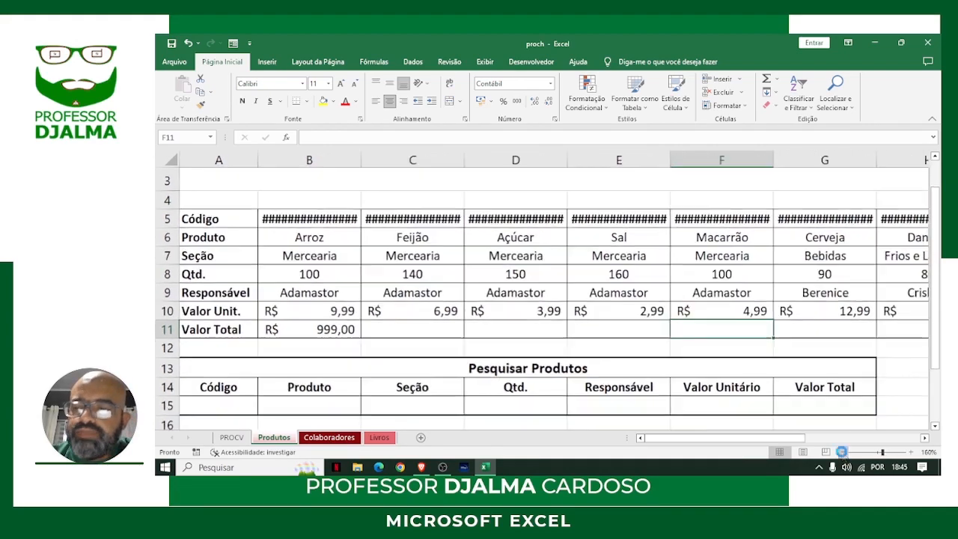
pyautogui.click(843, 451)
pyautogui.click(842, 451)
pyautogui.click(843, 452)
pyautogui.click(843, 452)
pyautogui.click(842, 452)
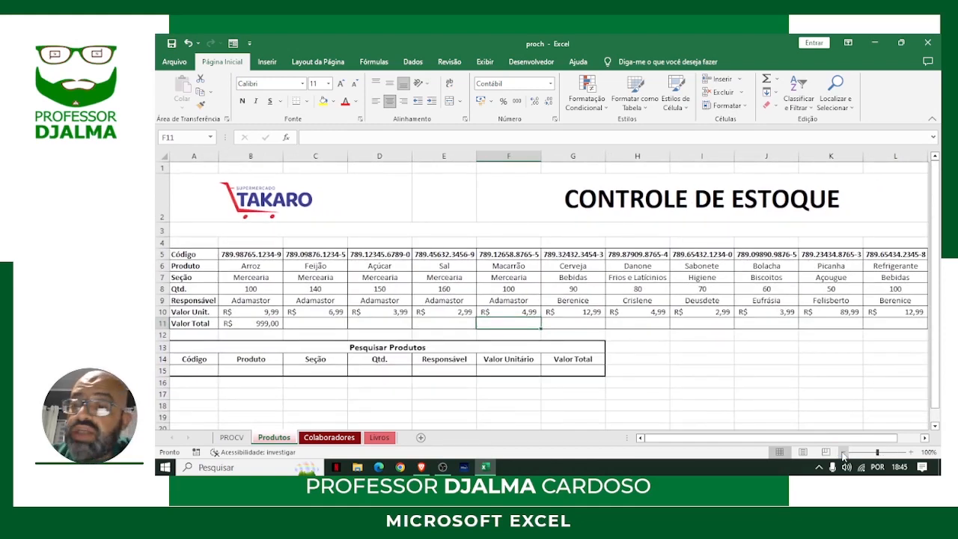
pyautogui.click(842, 452)
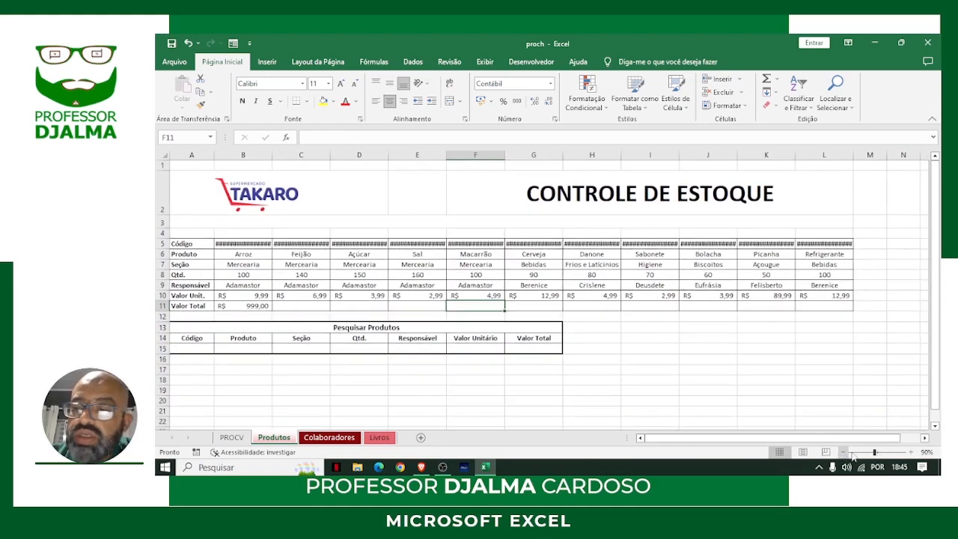
pyautogui.click(910, 452)
pyautogui.click(318, 324)
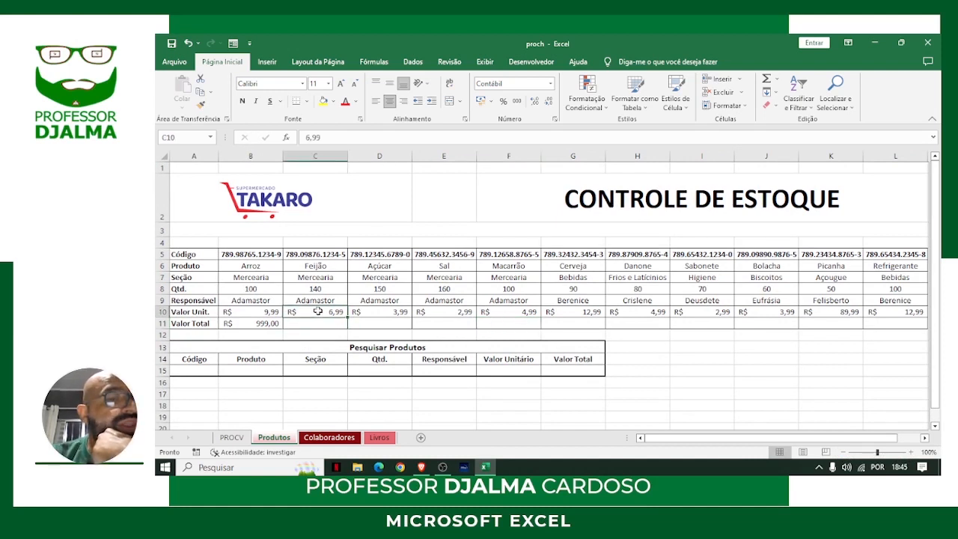
pyautogui.click(329, 288)
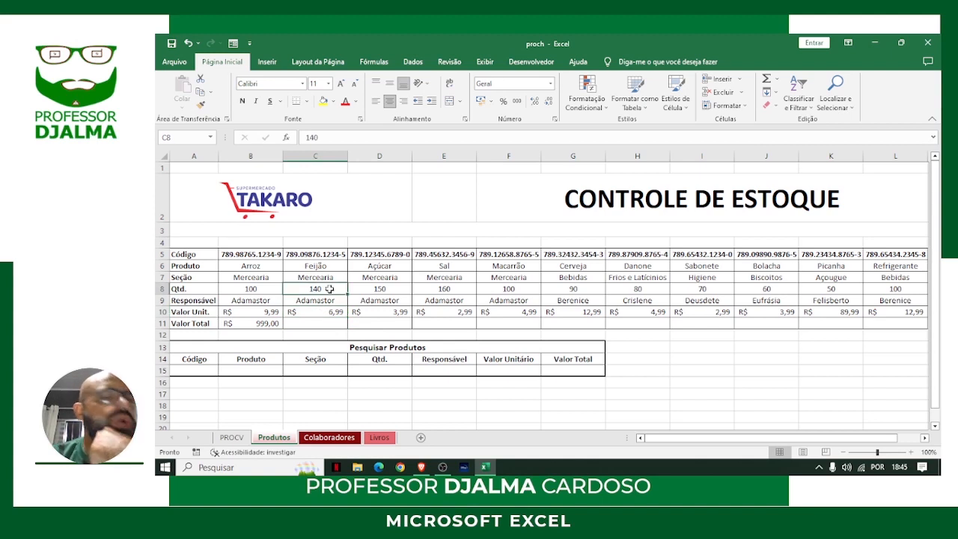
pyautogui.click(373, 313)
pyautogui.click(389, 290)
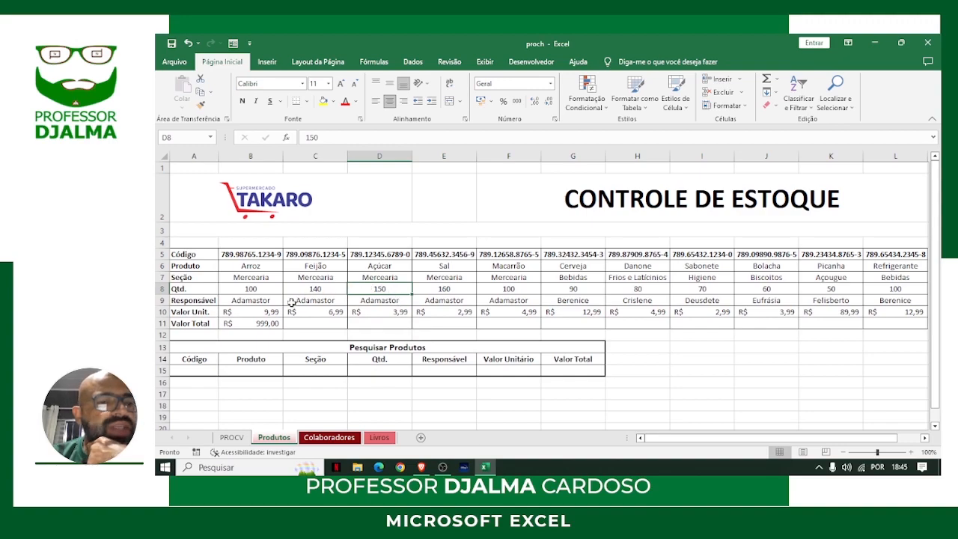
# Select the Arroz total in B11, outline it in red in the annotation view, and point an arrow at its fill handle.
pyautogui.click(263, 324)
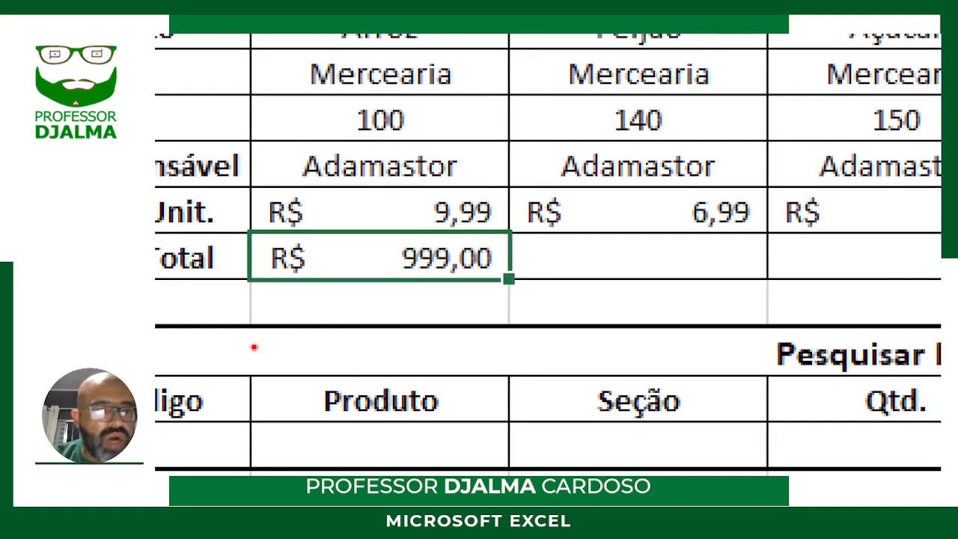
pyautogui.moveTo(229, 217); pyautogui.dragTo(571, 305)
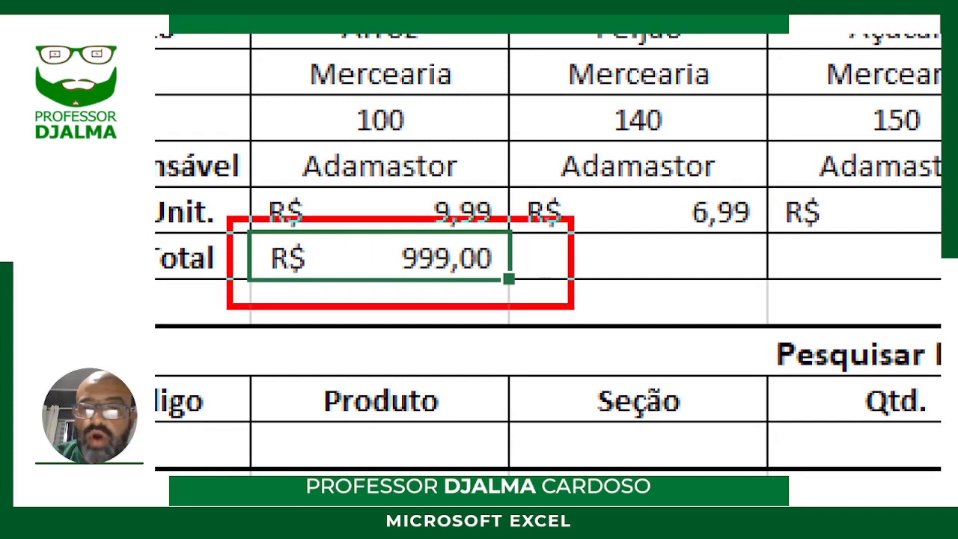
pyautogui.moveTo(516, 277); pyautogui.dragTo(636, 230)
# Label the arrow at the fill handle with the red two-line text AUTO PREENCHIMENTO.
pyautogui.write('t')
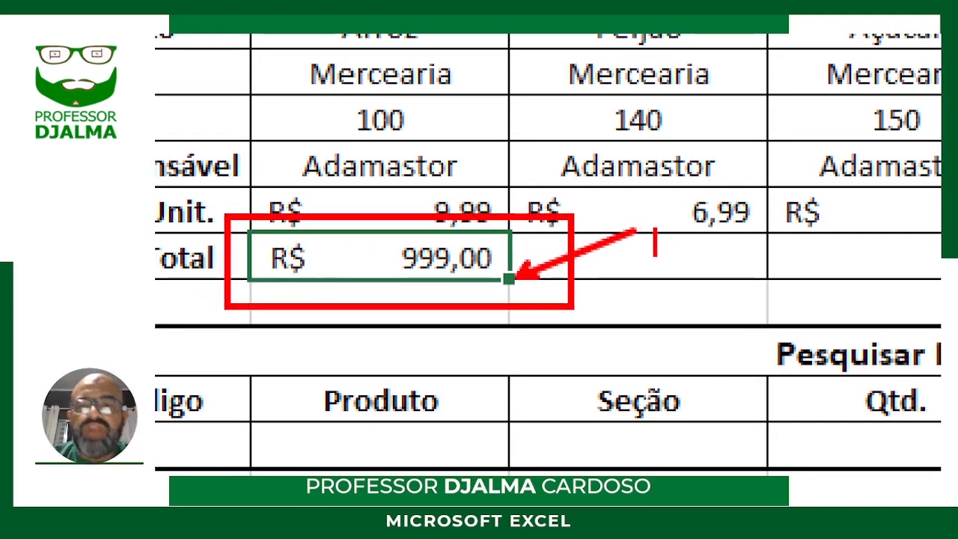
pyautogui.write('AUTO')
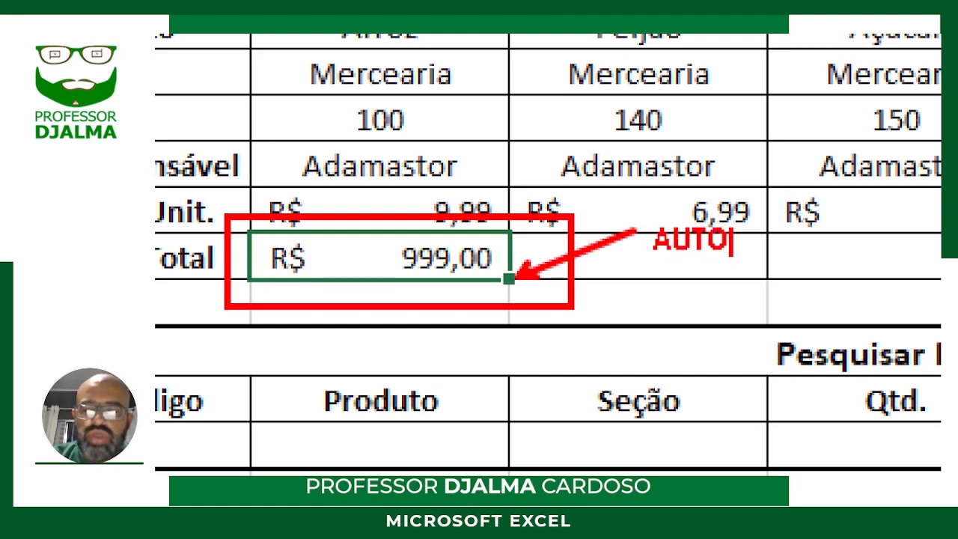
pyautogui.press('Return')
pyautogui.write('PREENCHI')
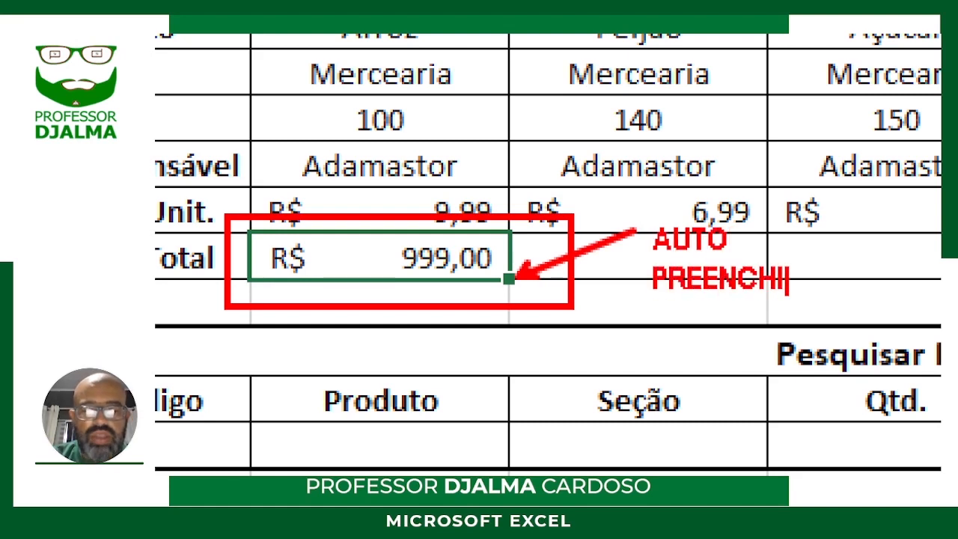
pyautogui.write('METNO')
pyautogui.press('BackSpace')
pyautogui.press('BackSpace')
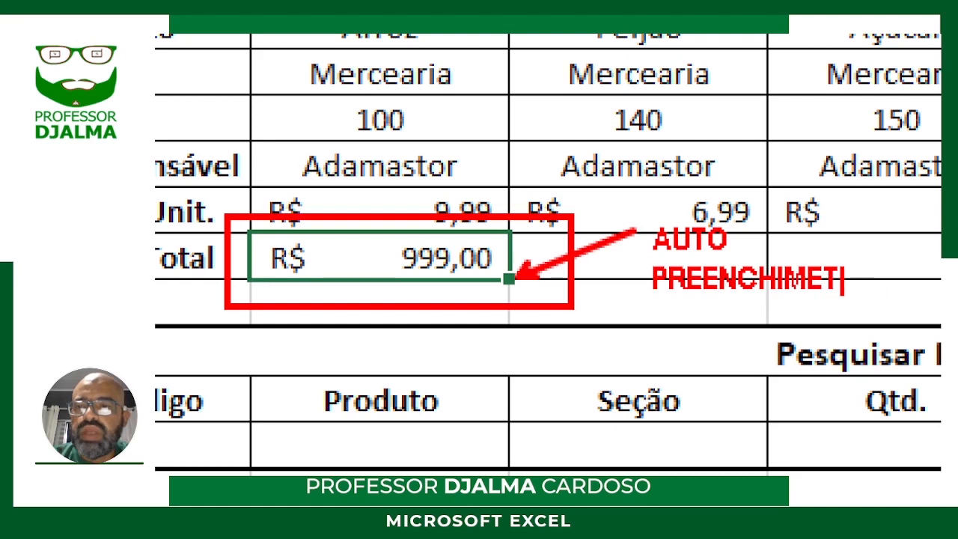
pyautogui.press('BackSpace')
pyautogui.write('NTO')
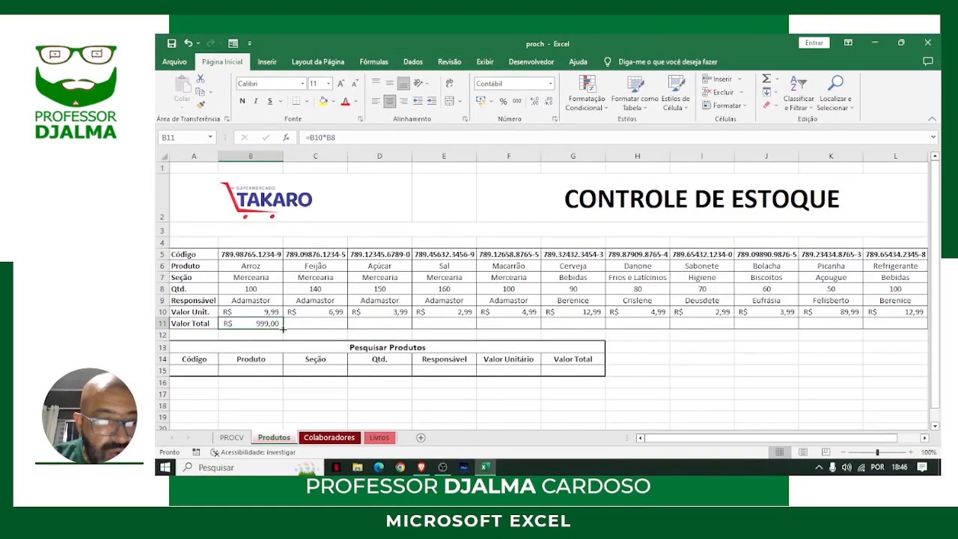
# Fill the Valor Total formula from B11 across to L11 and make the totals bold.
pyautogui.moveTo(283, 328); pyautogui.dragTo(902, 325)
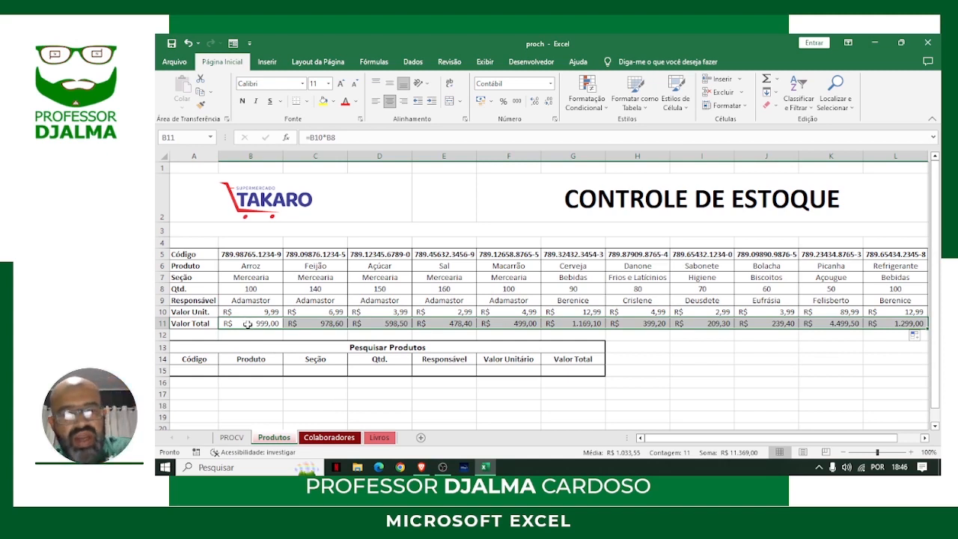
pyautogui.hotkey('ctrl', 'n')
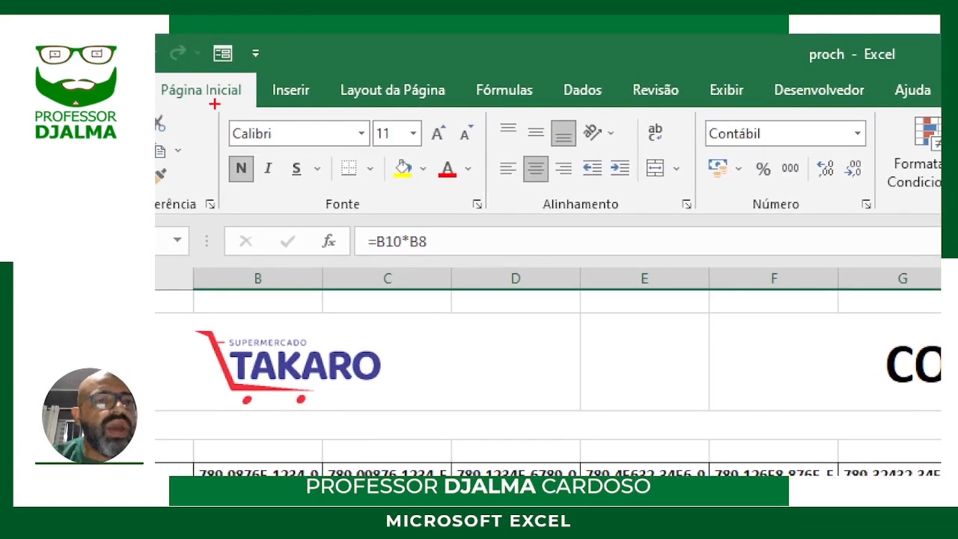
# Outline the Fonte group in red, draw two arrows pointing to the font color control, and leave the annotation view.
pyautogui.moveTo(214, 104); pyautogui.dragTo(488, 216)
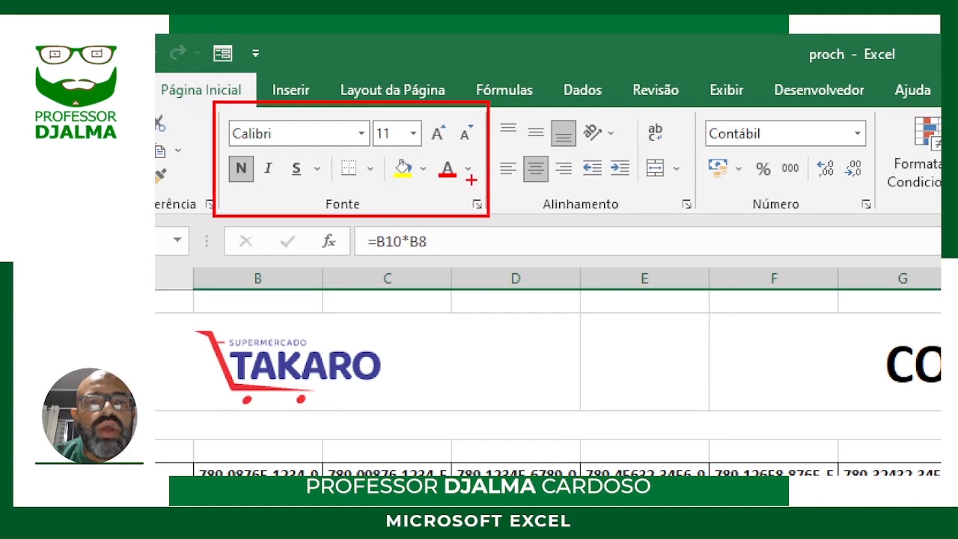
pyautogui.moveTo(470, 174); pyautogui.dragTo(526, 276)
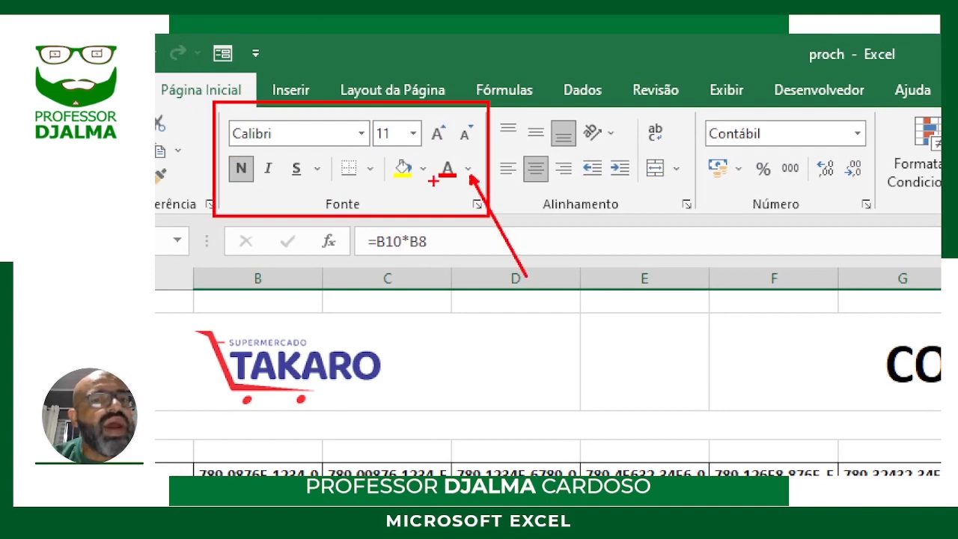
pyautogui.moveTo(434, 181); pyautogui.dragTo(312, 275)
pyautogui.press('Escape')
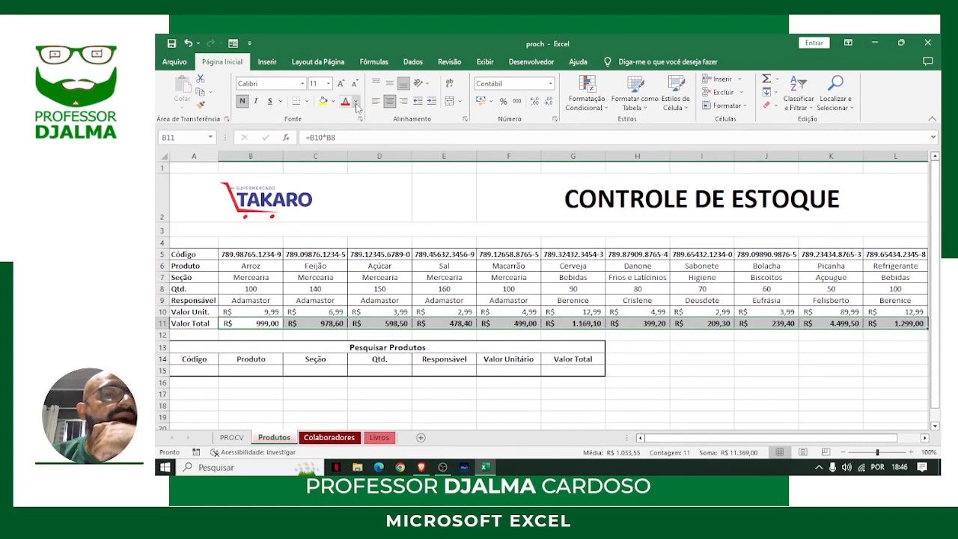
# Set the font color of the Valor Total amounts in B11:L11 to standard red and deselect the range.
pyautogui.click(356, 101)
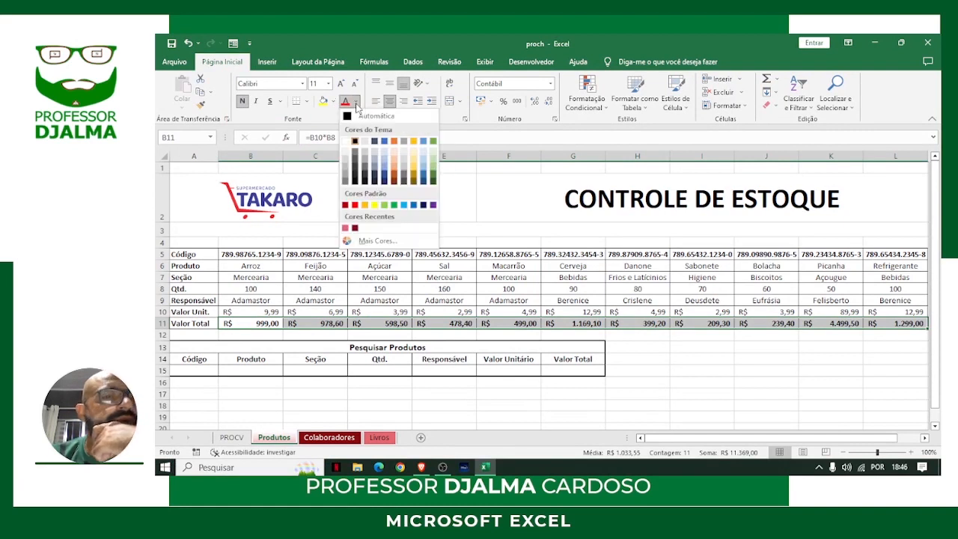
pyautogui.click(354, 204)
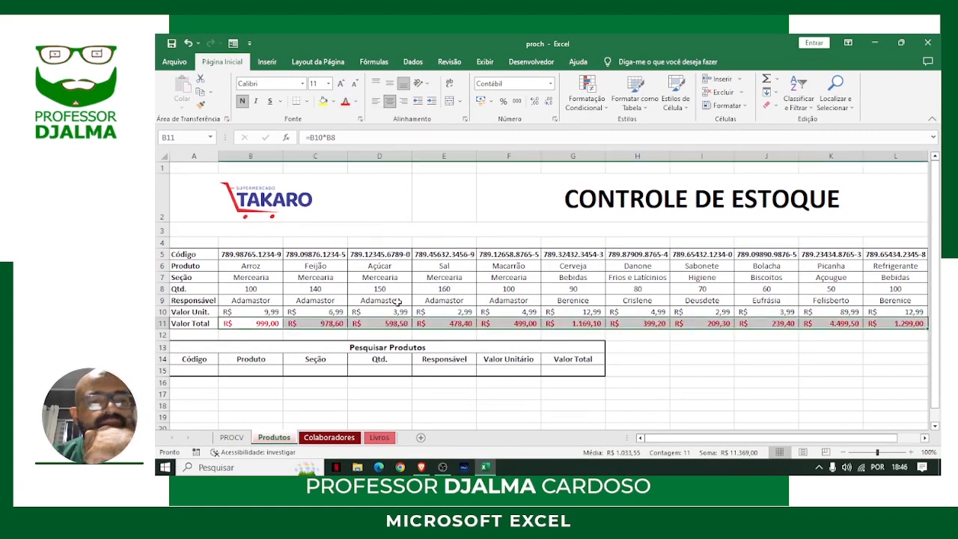
pyautogui.click(637, 385)
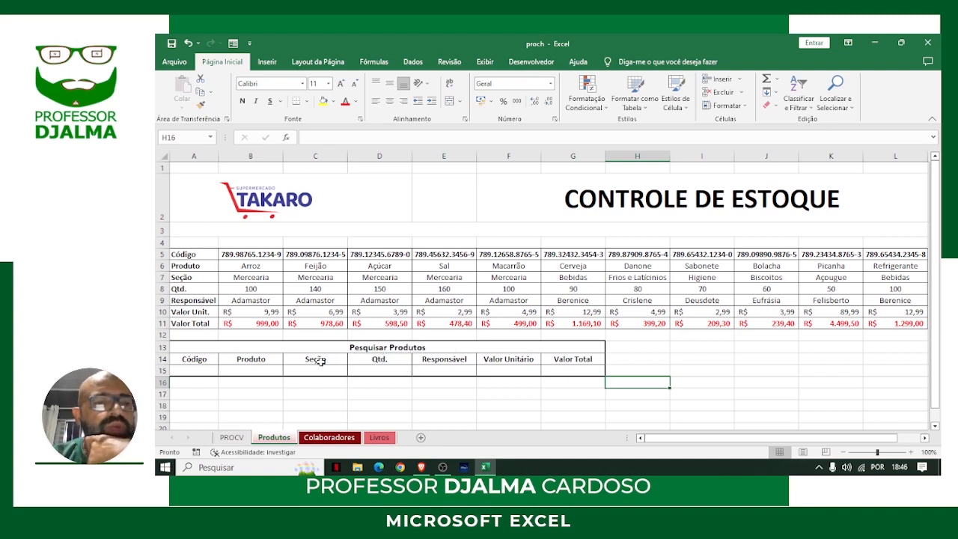
# Review the headers of the Pesquisar Produtos table, from Código in A14 through Valor Total in G14.
pyautogui.click(199, 359)
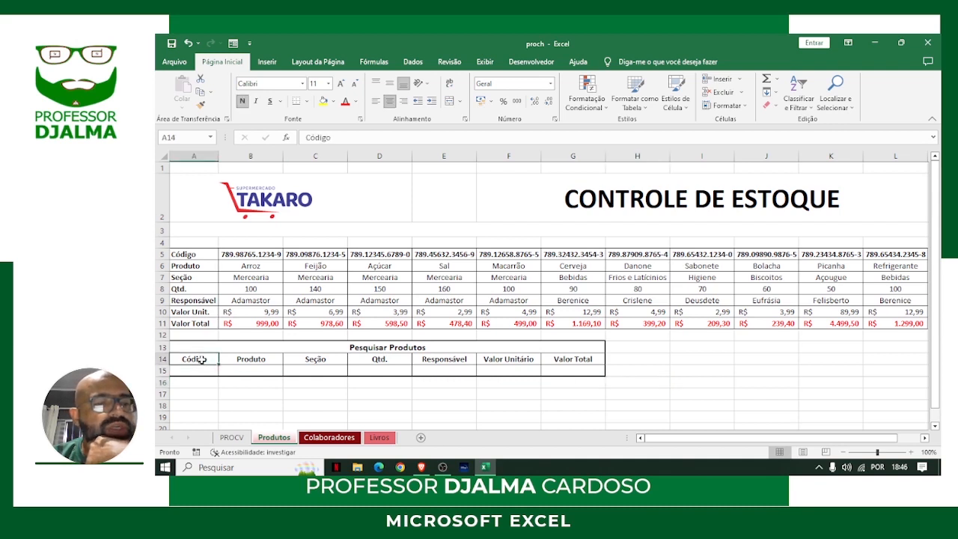
pyautogui.click(238, 360)
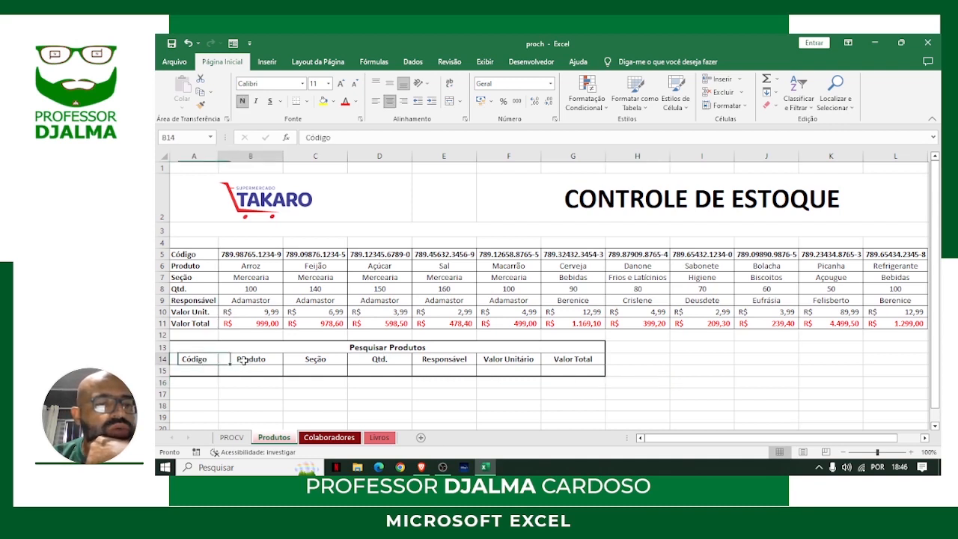
pyautogui.click(329, 362)
pyautogui.click(386, 359)
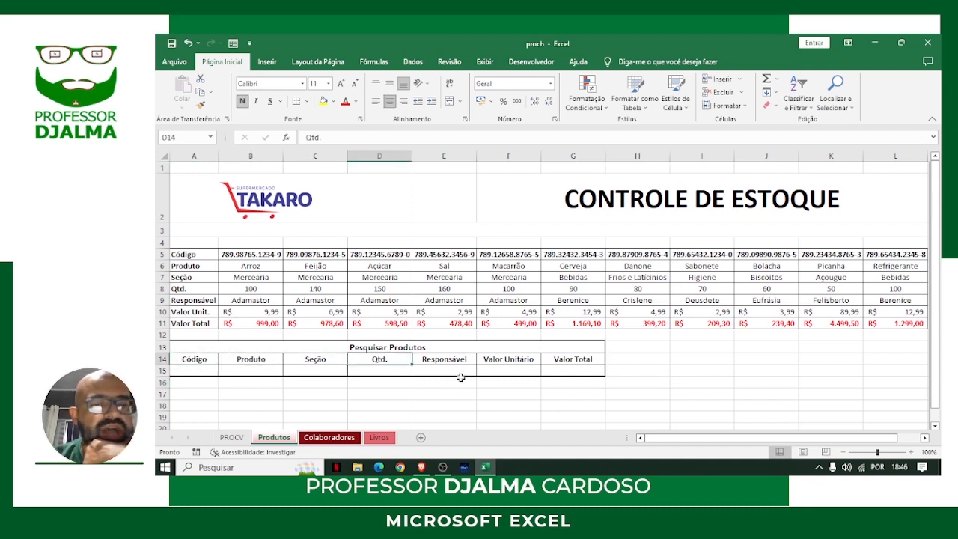
pyautogui.click(463, 360)
pyautogui.click(516, 367)
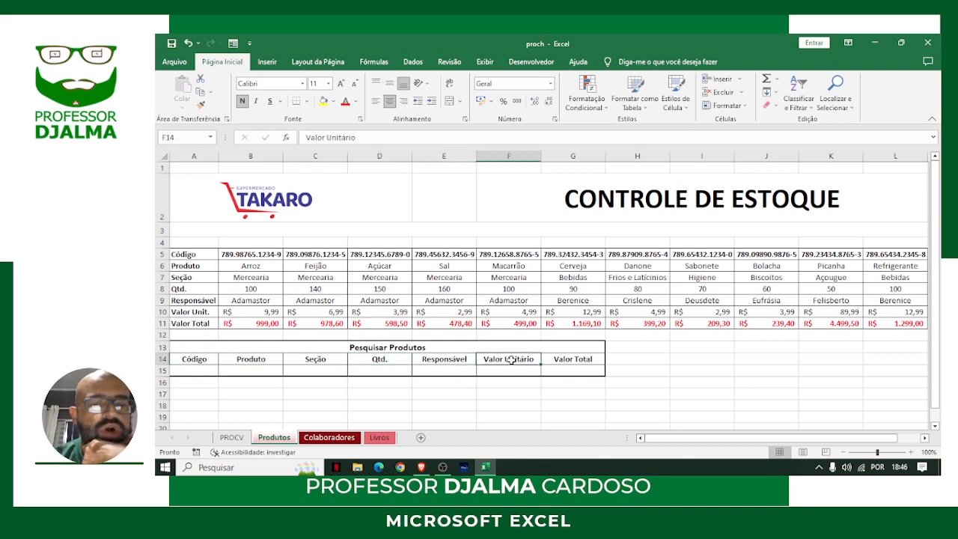
pyautogui.click(582, 359)
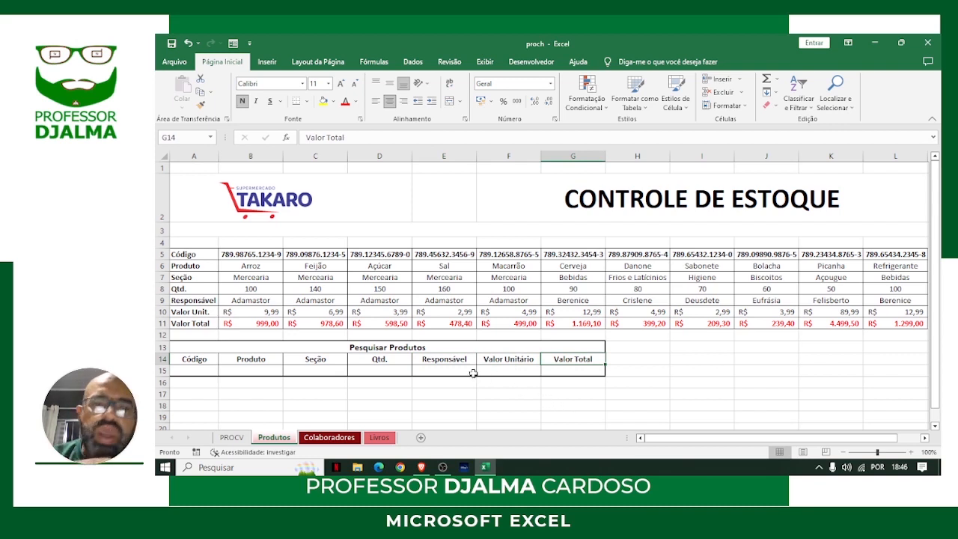
pyautogui.click(214, 370)
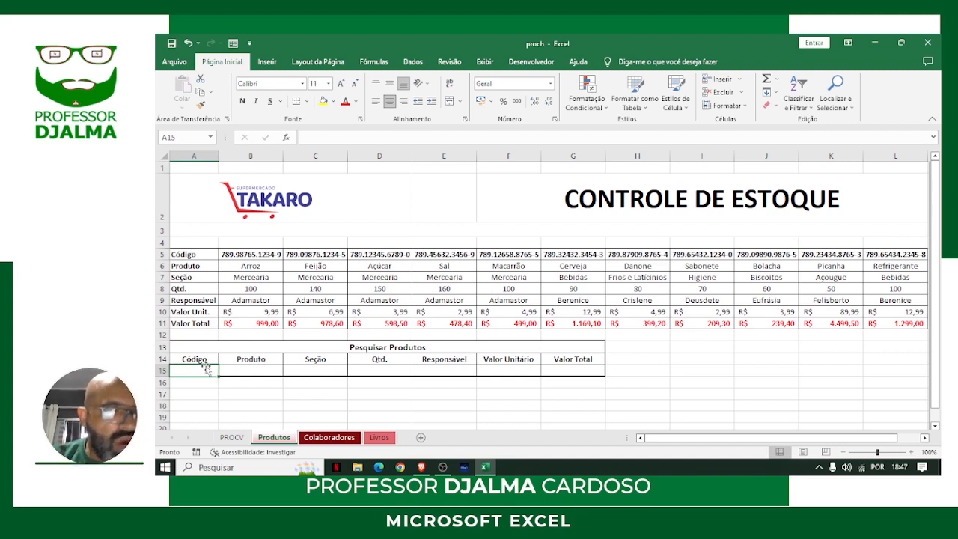
pyautogui.write('7899876')
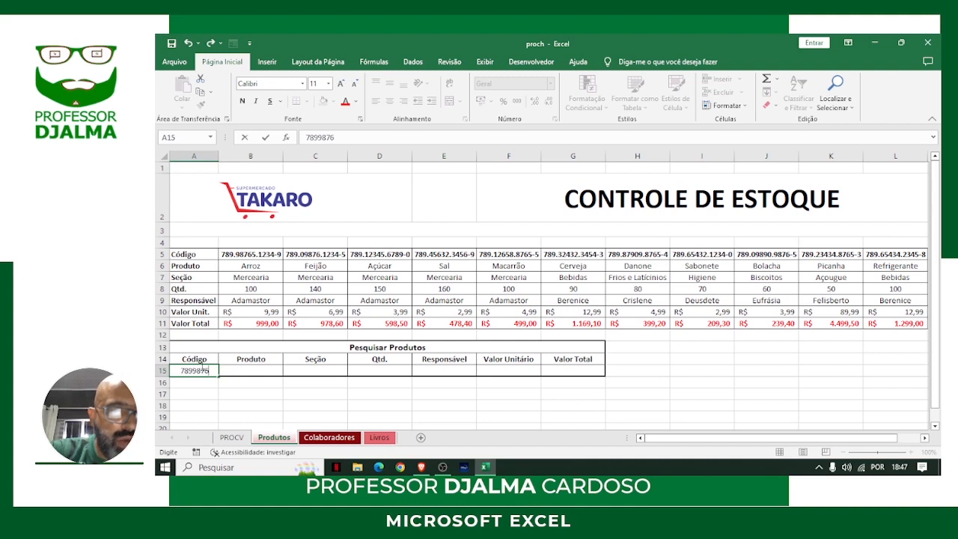
pyautogui.write('512349')
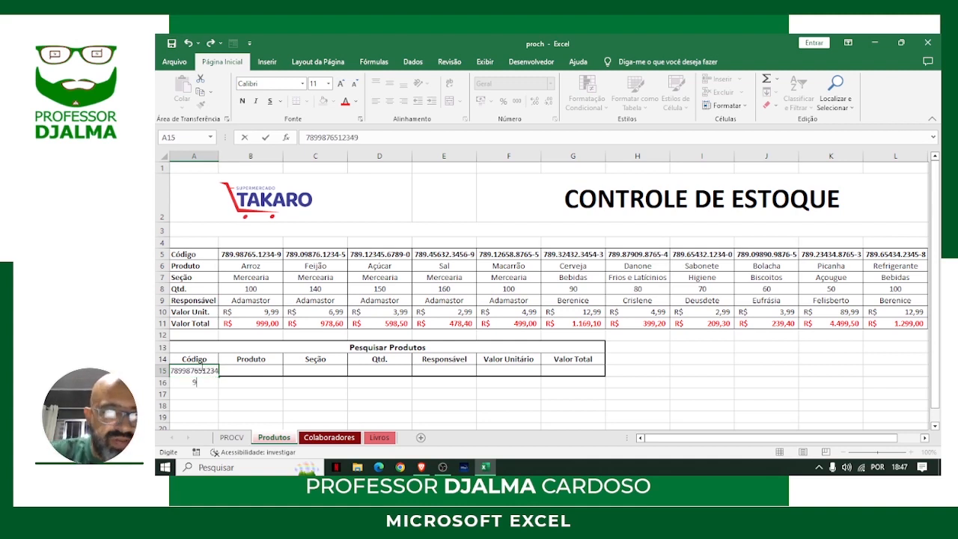
pyautogui.press('Return')
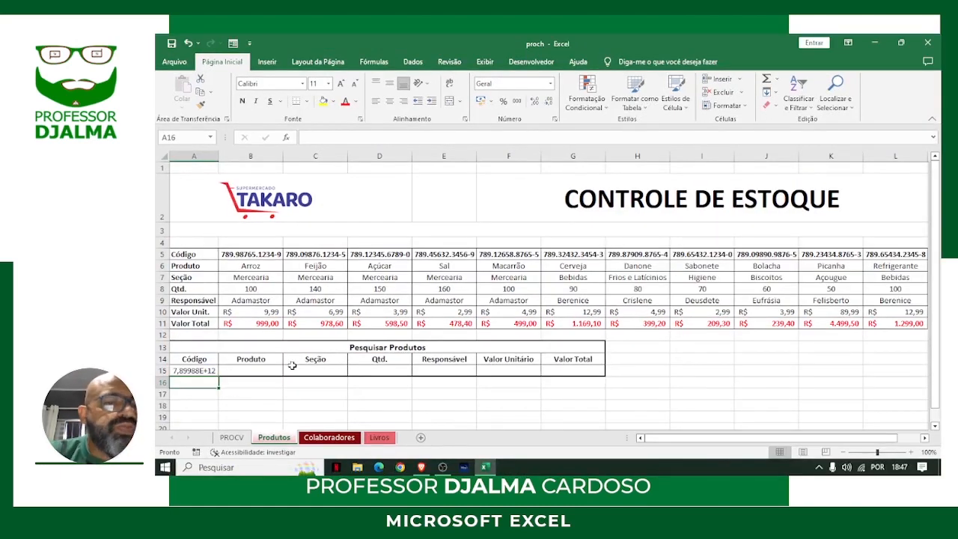
# Copy the cell format of product code B5 onto A15 and widen column A until the full code fits.
pyautogui.click(257, 255)
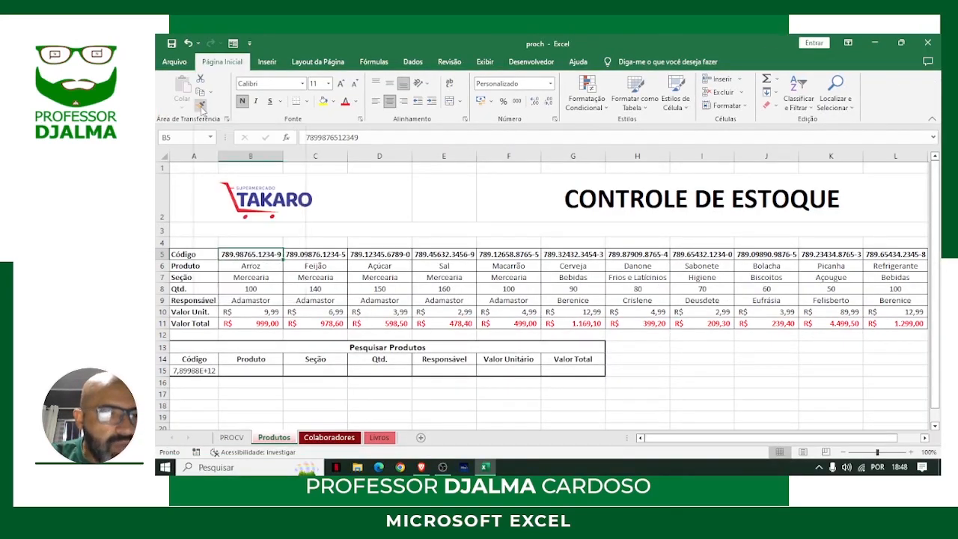
pyautogui.click(201, 106)
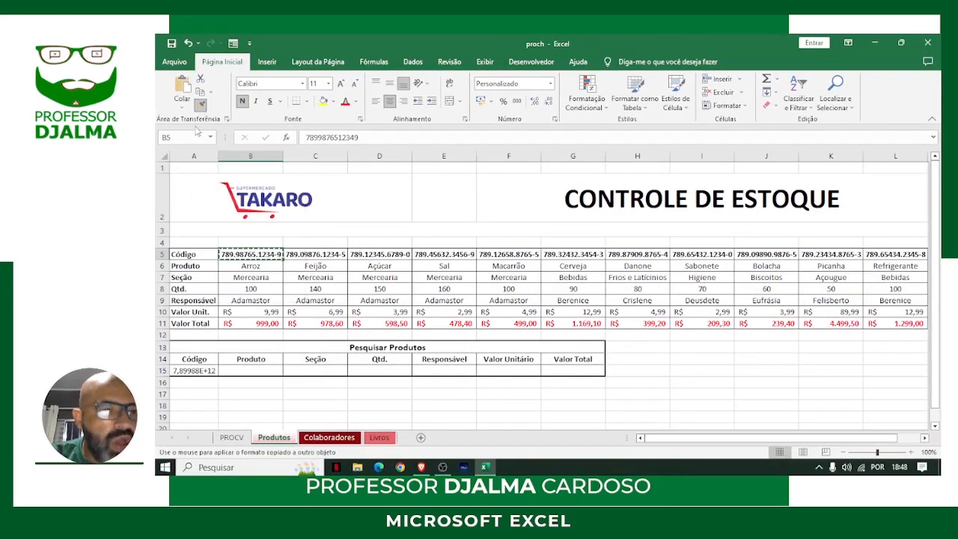
pyautogui.click(199, 371)
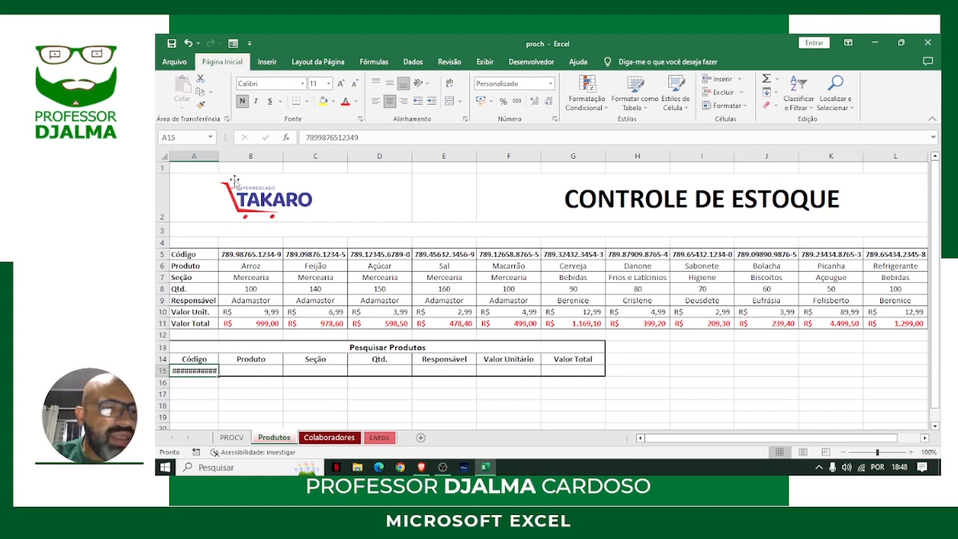
pyautogui.moveTo(218, 156); pyautogui.dragTo(236, 155)
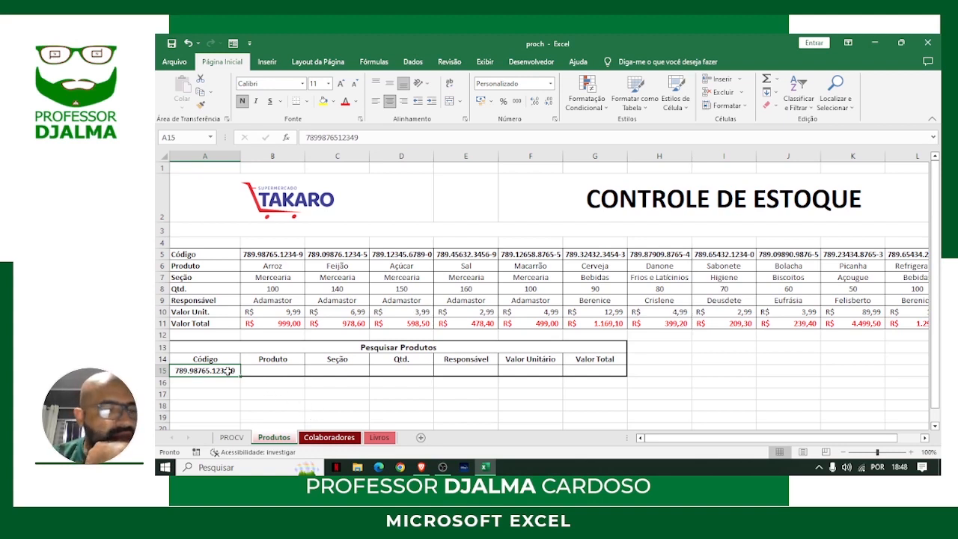
# Compare the empty Produto cell B15 with the first product's code in B5 and its name in B6.
pyautogui.click(293, 370)
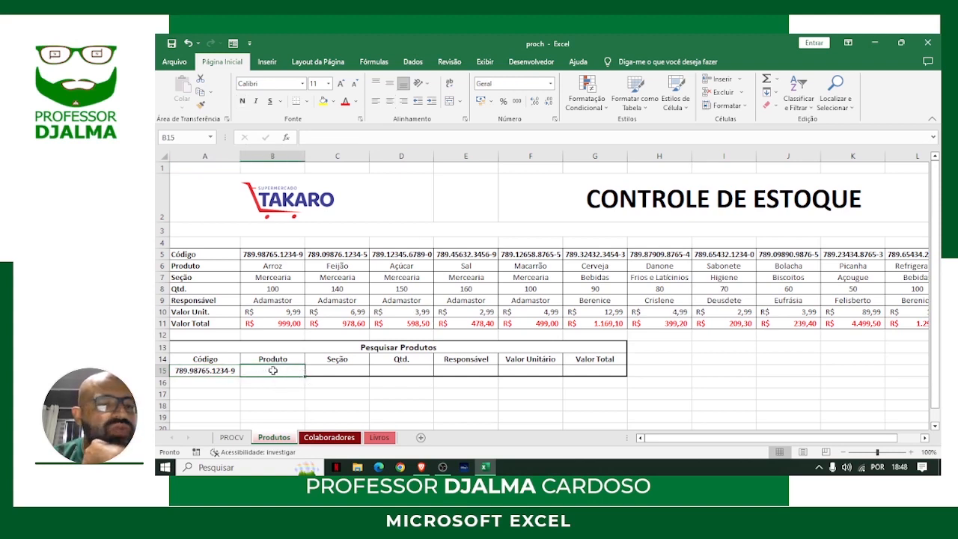
pyautogui.click(274, 267)
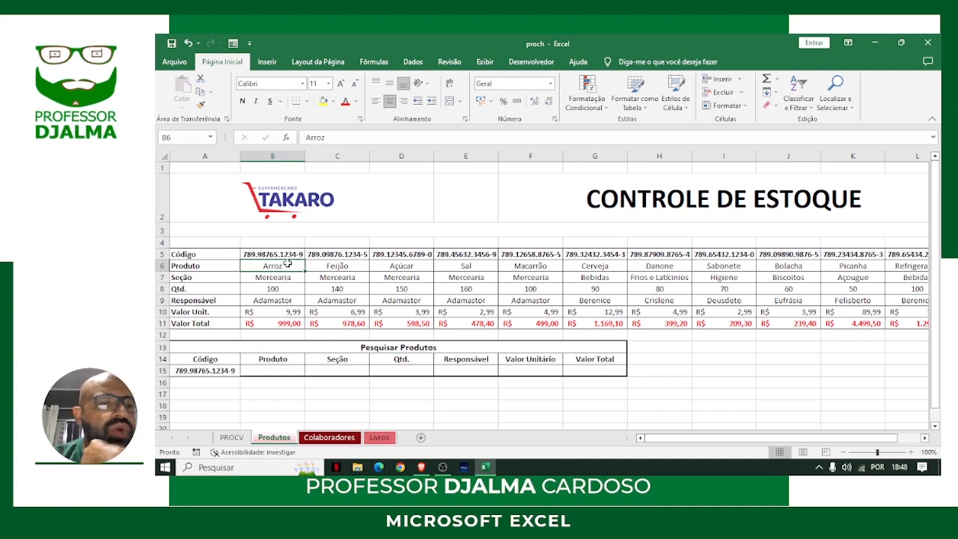
pyautogui.click(288, 254)
pyautogui.click(288, 266)
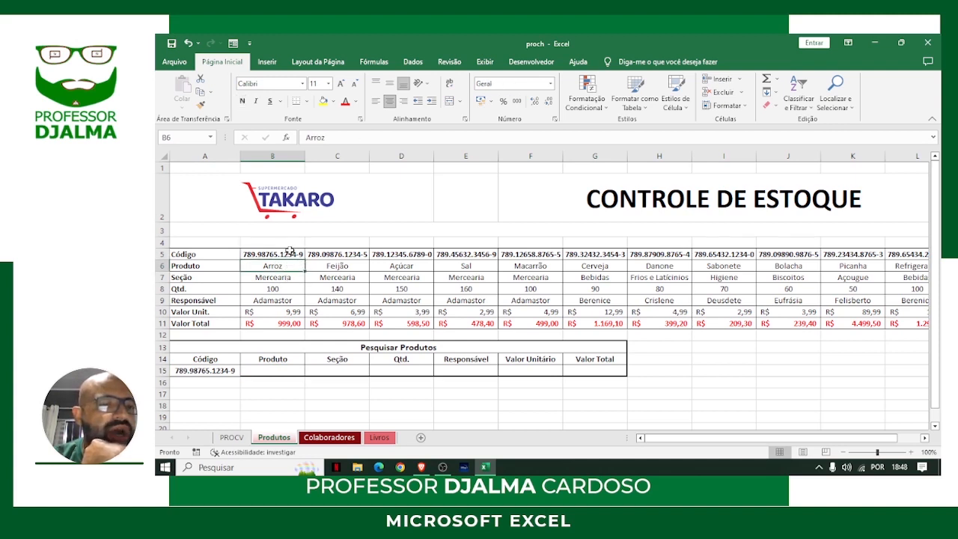
pyautogui.click(290, 253)
pyautogui.click(286, 269)
# Start the formula =PROCH( in the Produto cell B15 of the Pesquisar Produtos table.
pyautogui.click(277, 371)
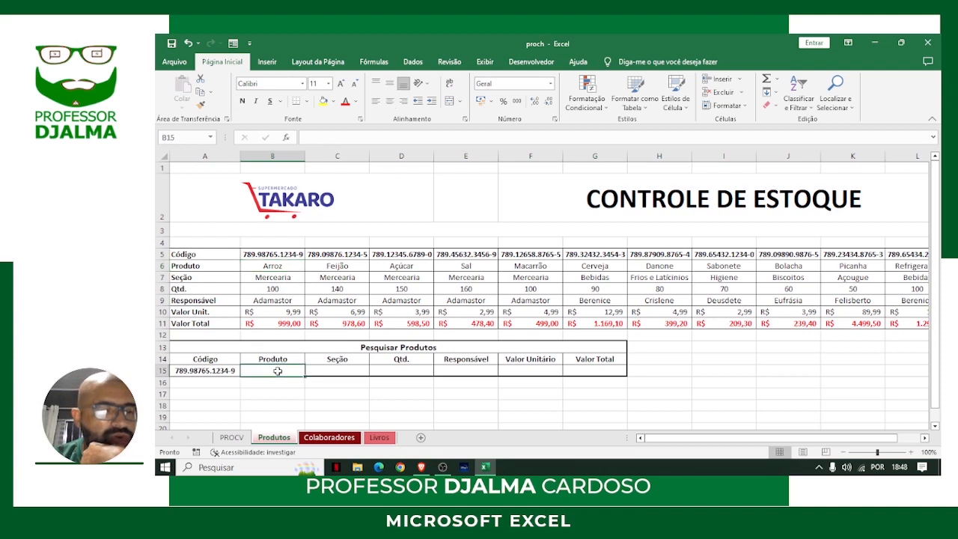
pyautogui.write('=')
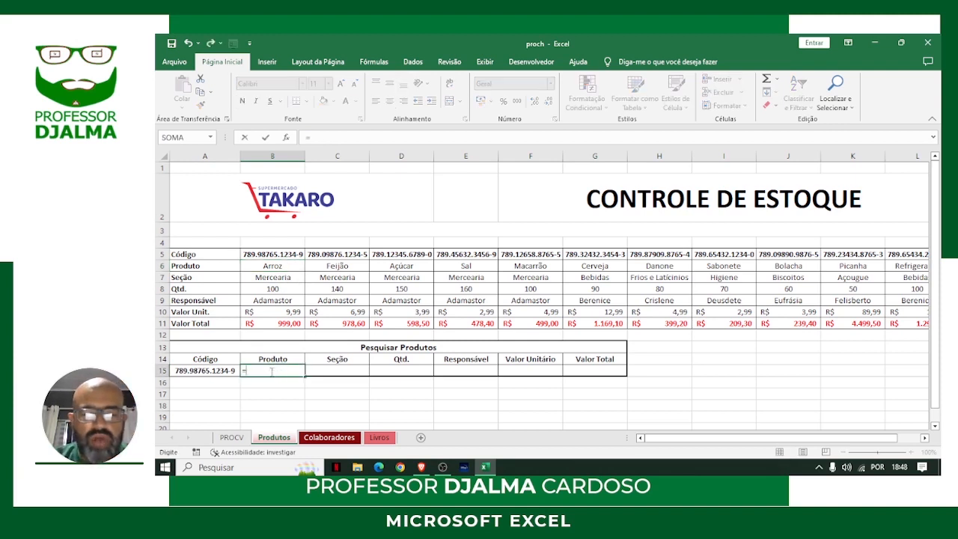
pyautogui.write('RPC')
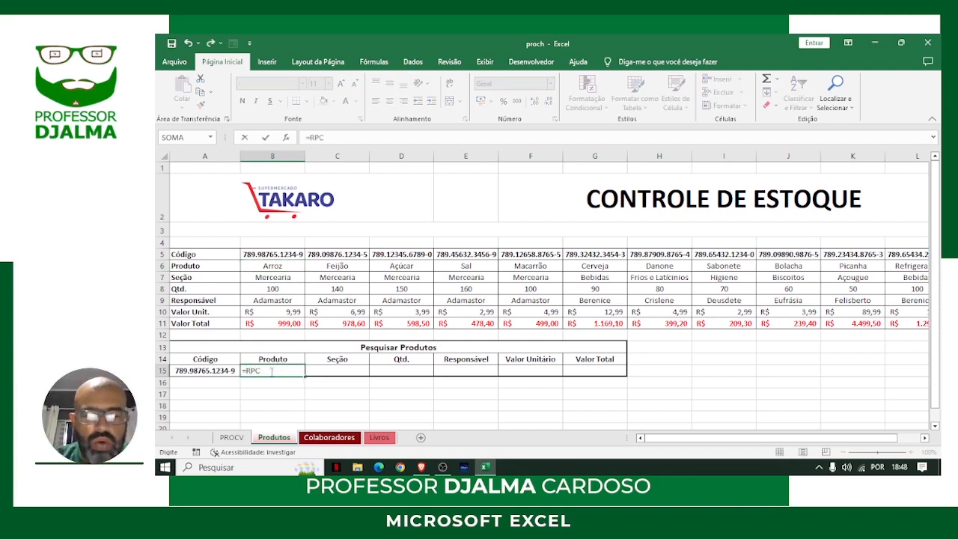
pyautogui.press('BackSpace')
pyautogui.press('BackSpace')
pyautogui.press('BackSpace')
pyautogui.write('PROC')
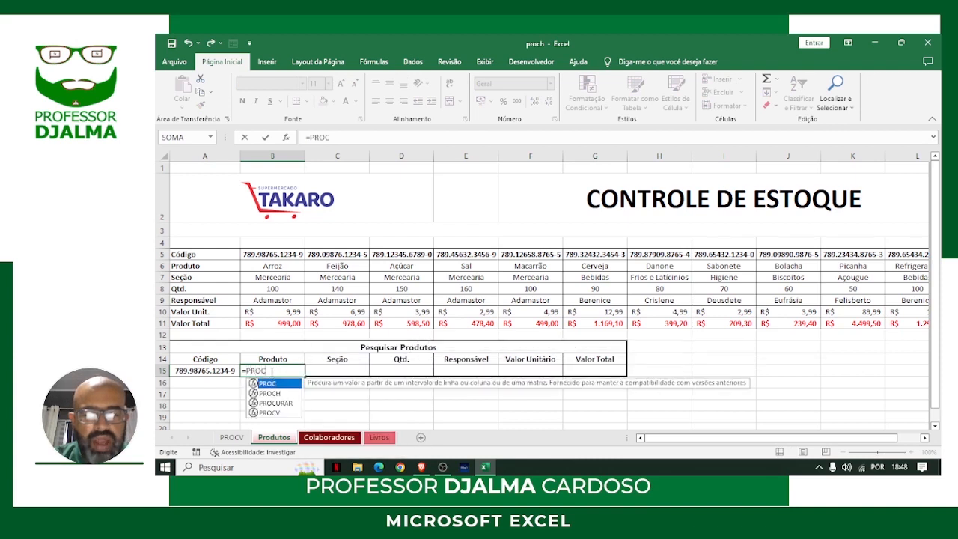
pyautogui.write('H')
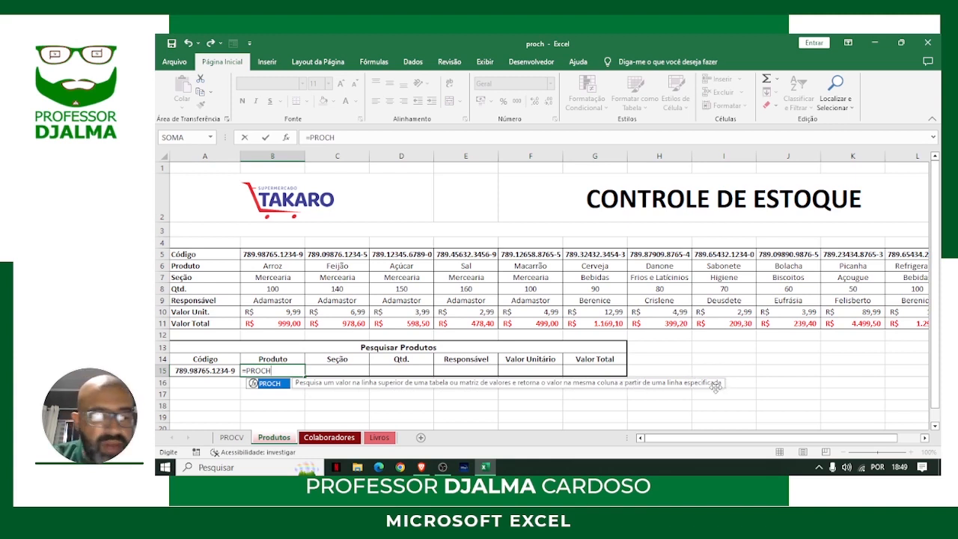
pyautogui.write('(')
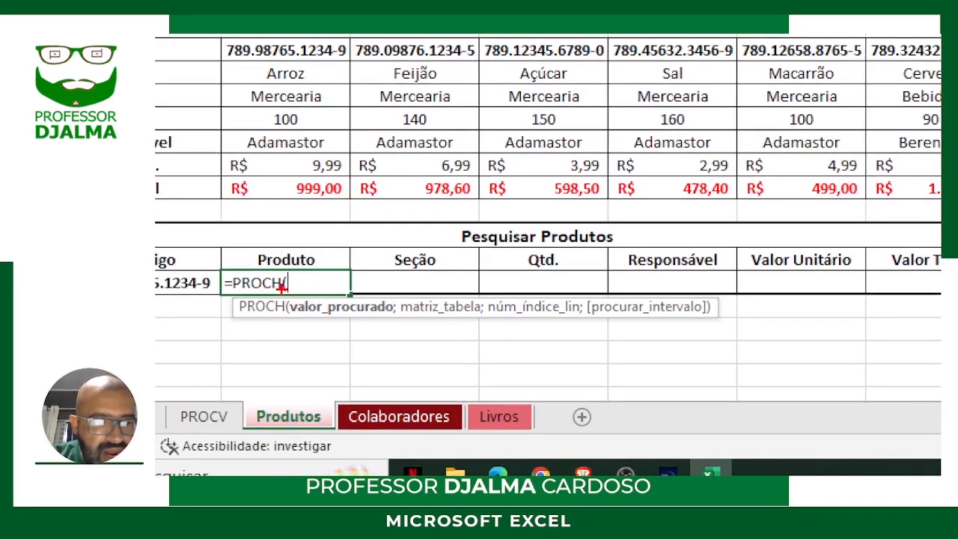
# Outline the PROCH argument list in red and add an arrow pointing to it with the label ARGUMENTOS.
pyautogui.moveTo(506, 331); pyautogui.dragTo(726, 321)
pyautogui.moveTo(510, 339); pyautogui.dragTo(587, 374)
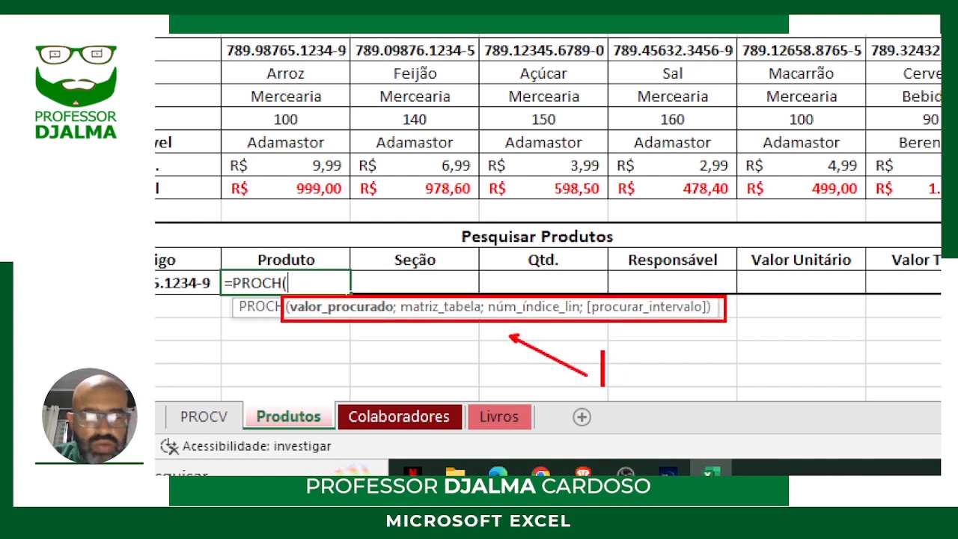
pyautogui.write('ARQG')
pyautogui.press('BackSpace')
pyautogui.press('BackSpace')
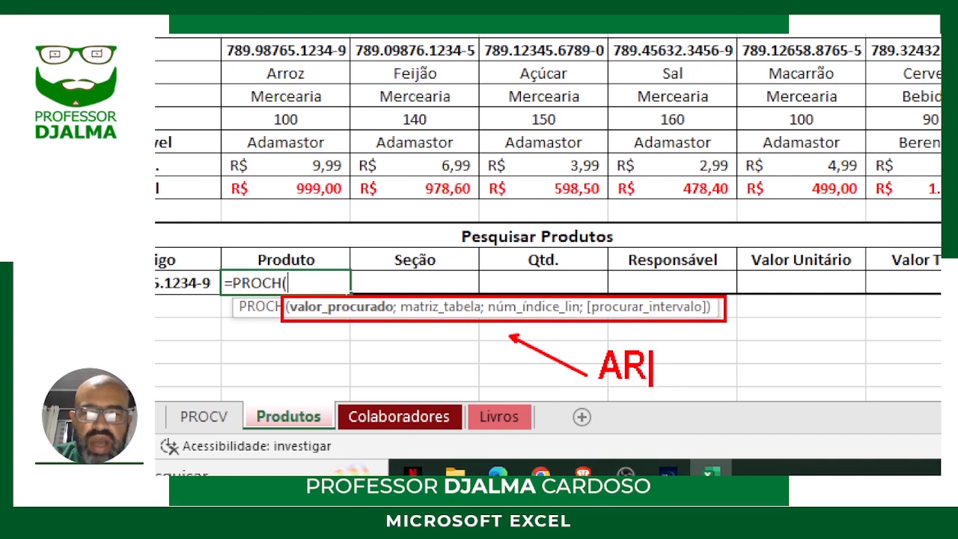
pyautogui.write('GUMENTOS')
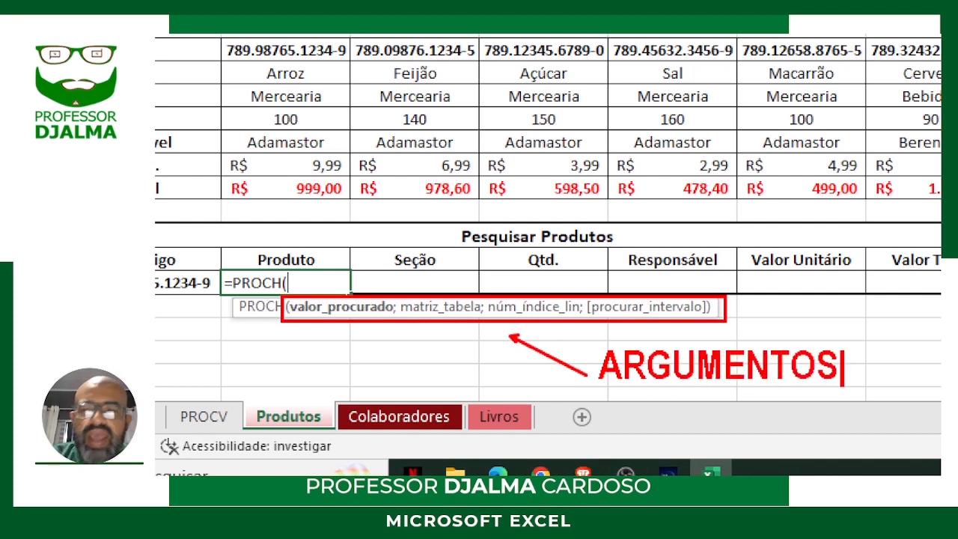
pyautogui.press('Escape')
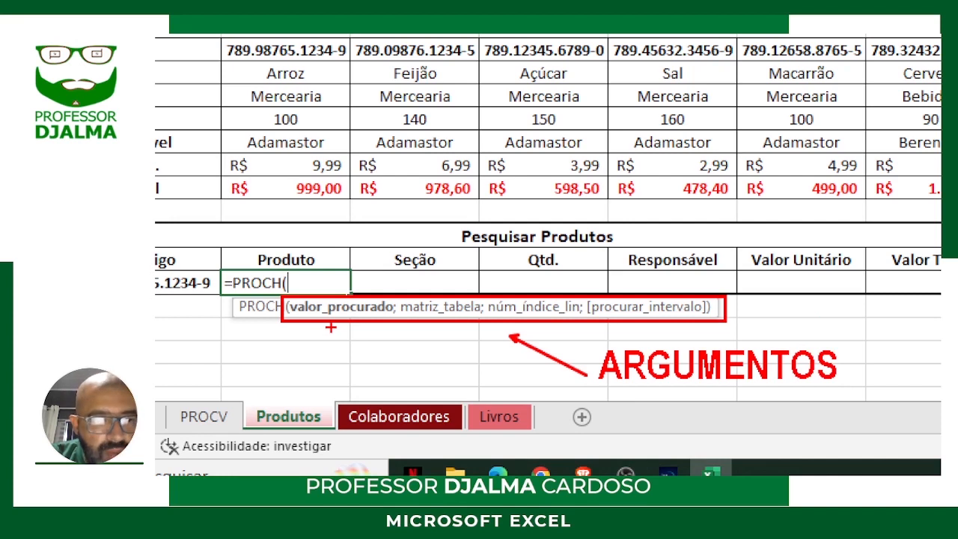
# Draw a red arrow to each of the four PROCH arguments, mark the three semicolons with lines, and leave the annotation view.
pyautogui.moveTo(330, 327); pyautogui.dragTo(297, 383)
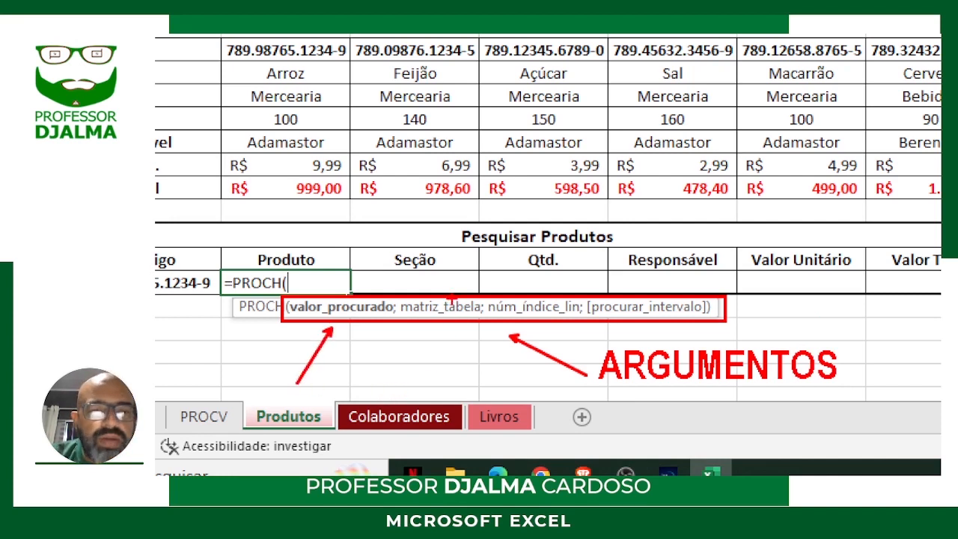
pyautogui.moveTo(452, 297); pyautogui.dragTo(488, 217)
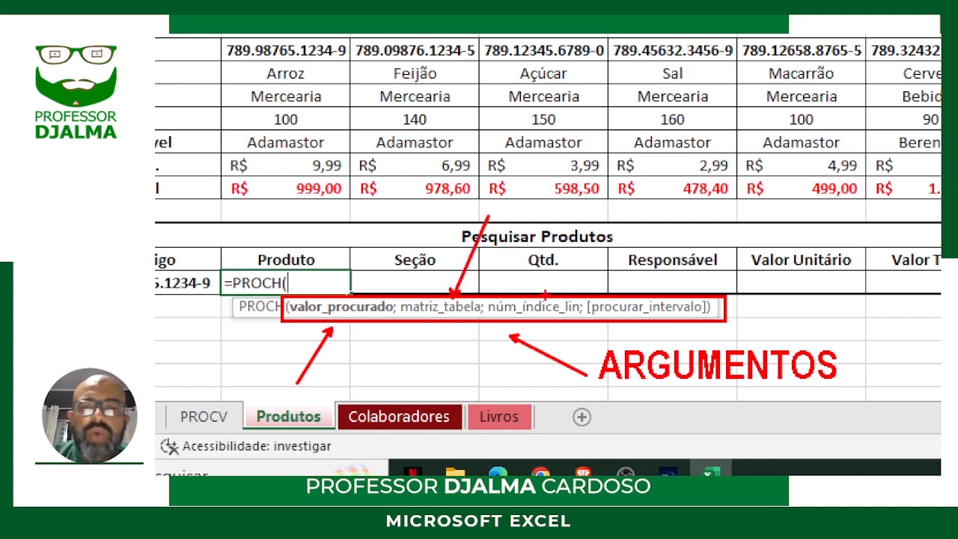
pyautogui.moveTo(545, 288); pyautogui.dragTo(577, 202)
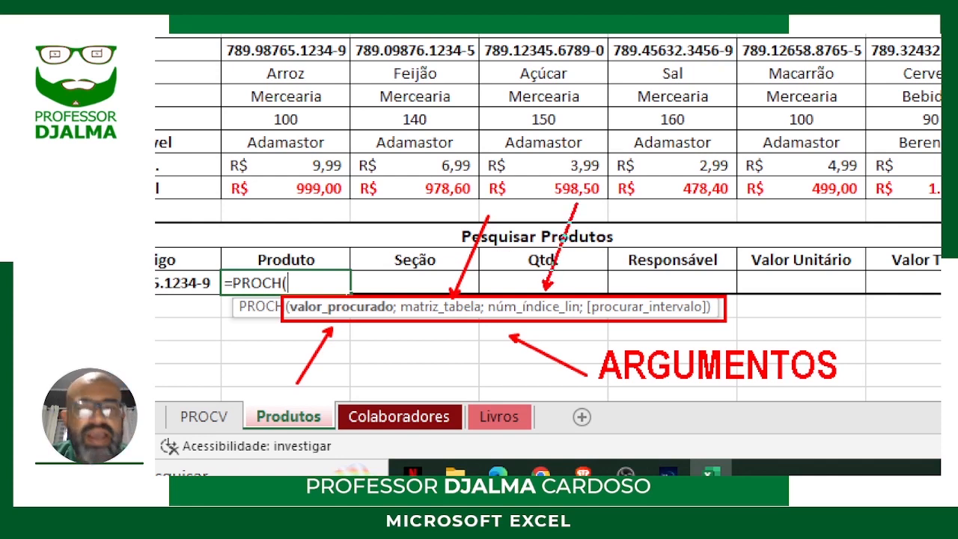
pyautogui.moveTo(672, 293); pyautogui.dragTo(720, 201)
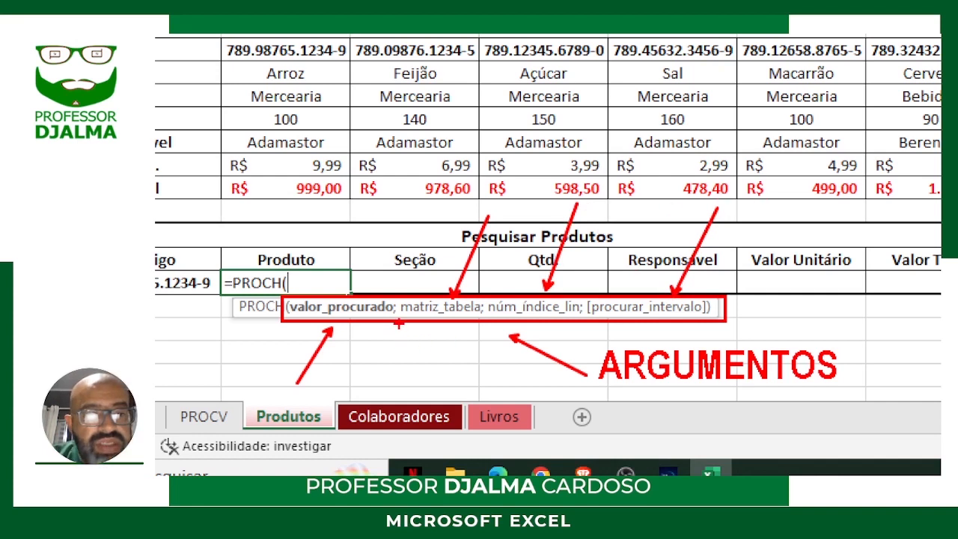
pyautogui.moveTo(395, 319); pyautogui.dragTo(413, 367)
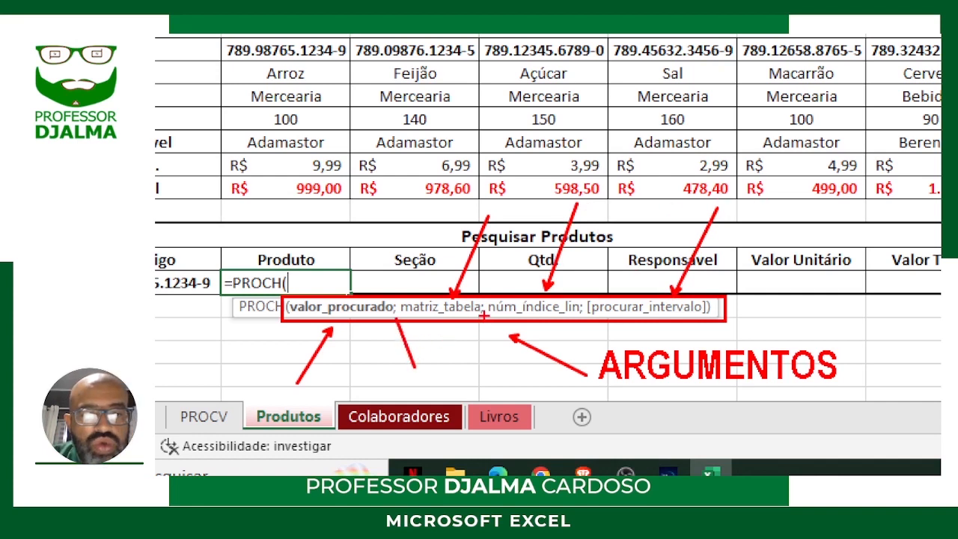
pyautogui.moveTo(486, 318); pyautogui.dragTo(499, 349)
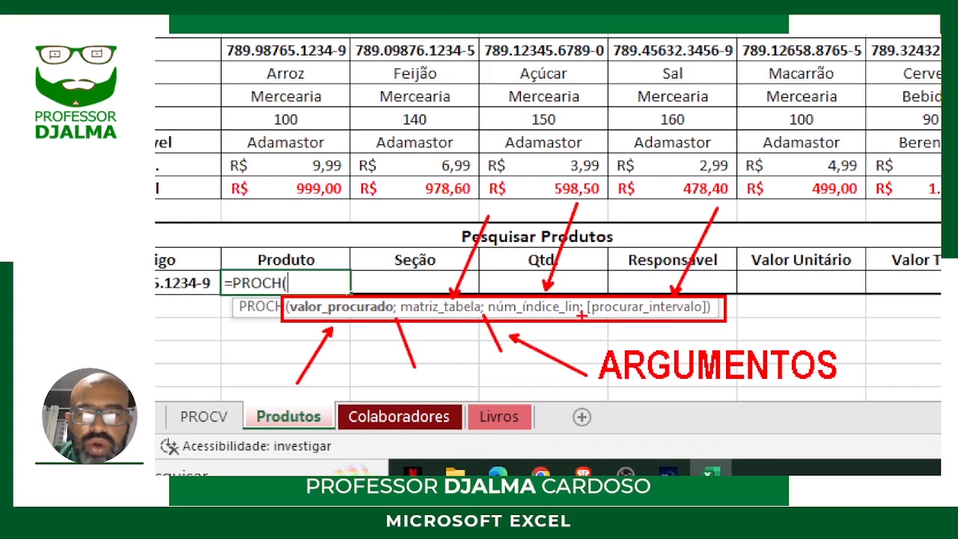
pyautogui.moveTo(582, 315); pyautogui.dragTo(594, 370)
pyautogui.press('Escape')
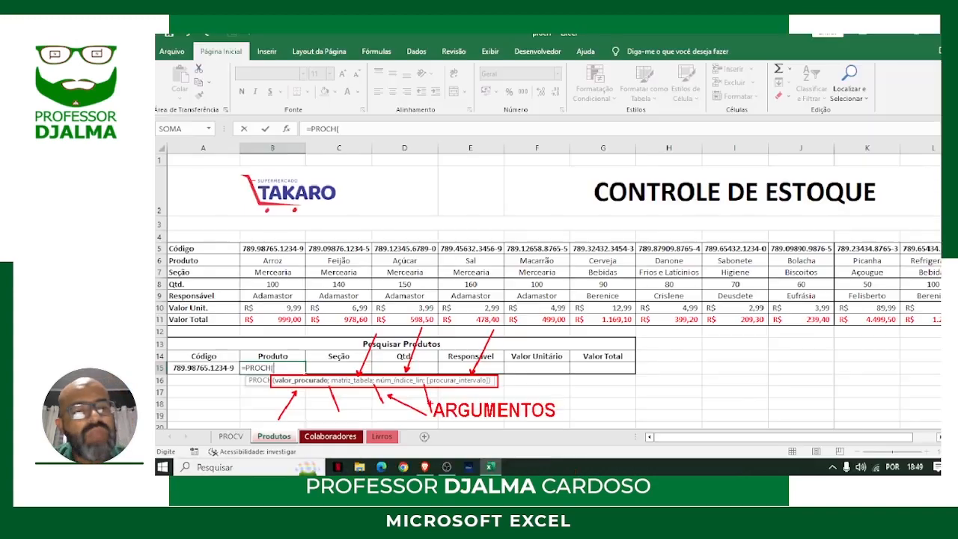
# Zoom in on the PROCH syntax hint, outline the valor_procurado argument in red, and leave the annotation view.
pyautogui.hotkey('ctrl', '1')
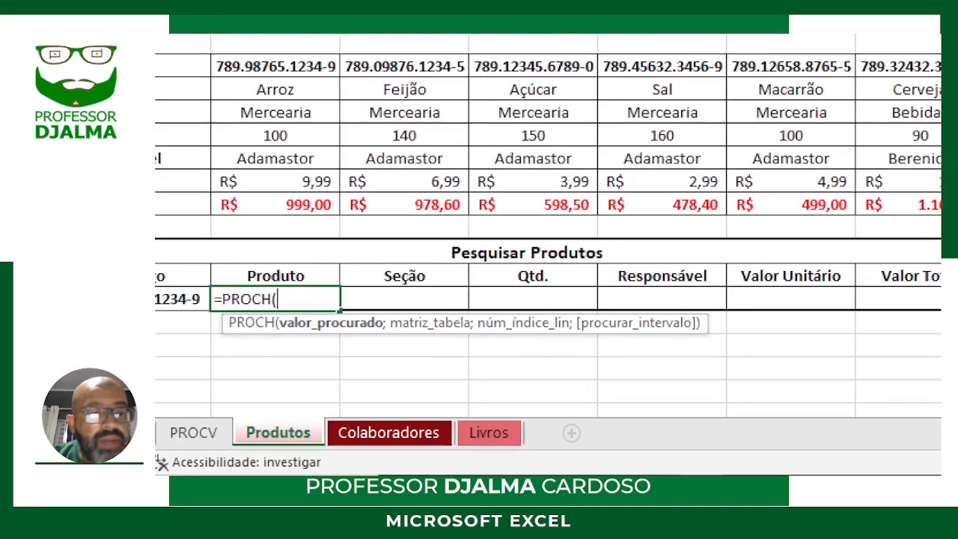
pyautogui.click(263, 402)
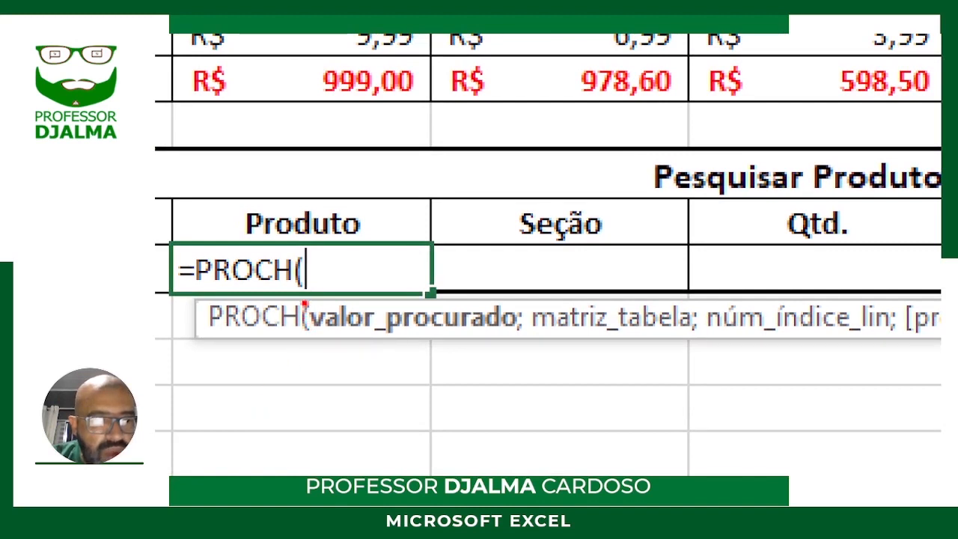
pyautogui.moveTo(296, 297)
pyautogui.mouseDown()
pyautogui.moveTo(441, 337)
pyautogui.moveTo(534, 337)
pyautogui.mouseUp()
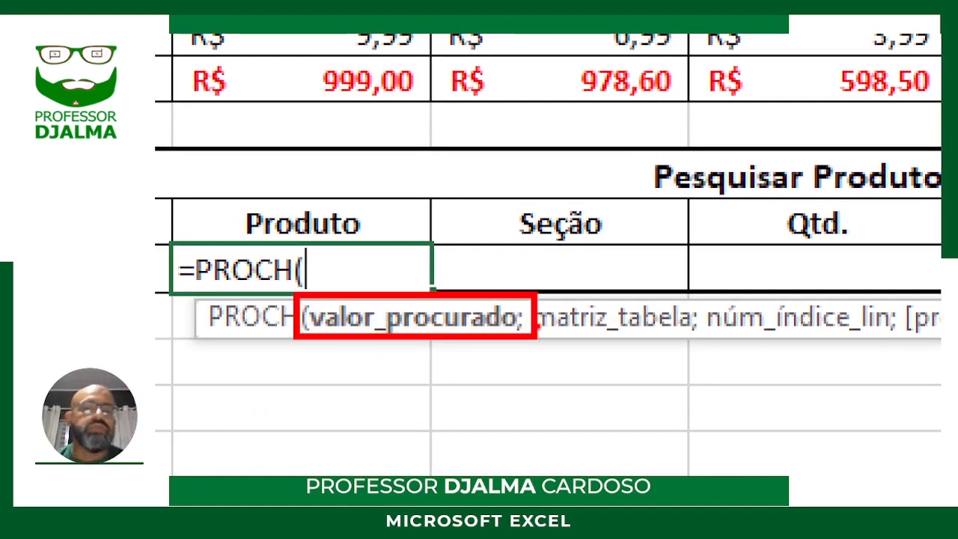
pyautogui.press('Escape')
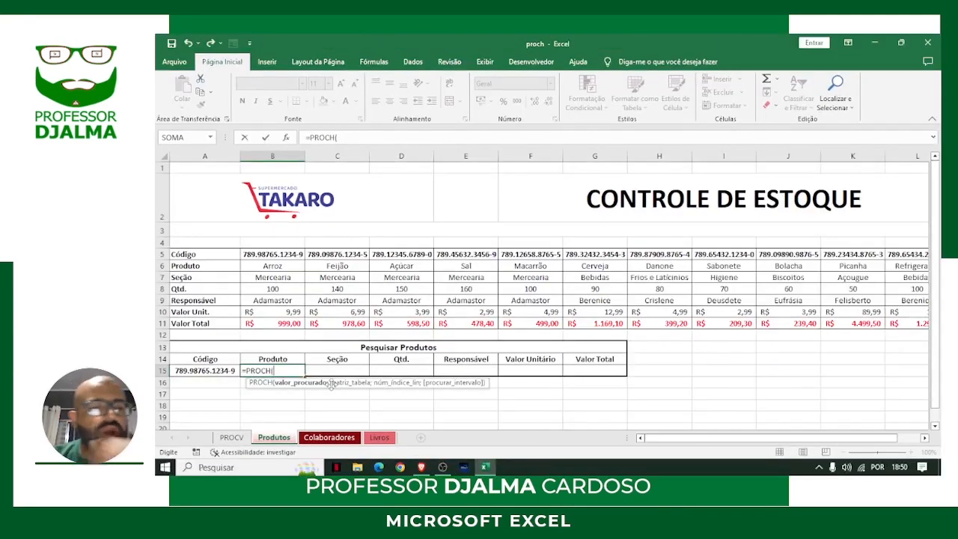
# Set A15 as the PROCH lookup value followed by a semicolon, and mark the matriz_tabela argument with a red box and arrow.
pyautogui.click(216, 370)
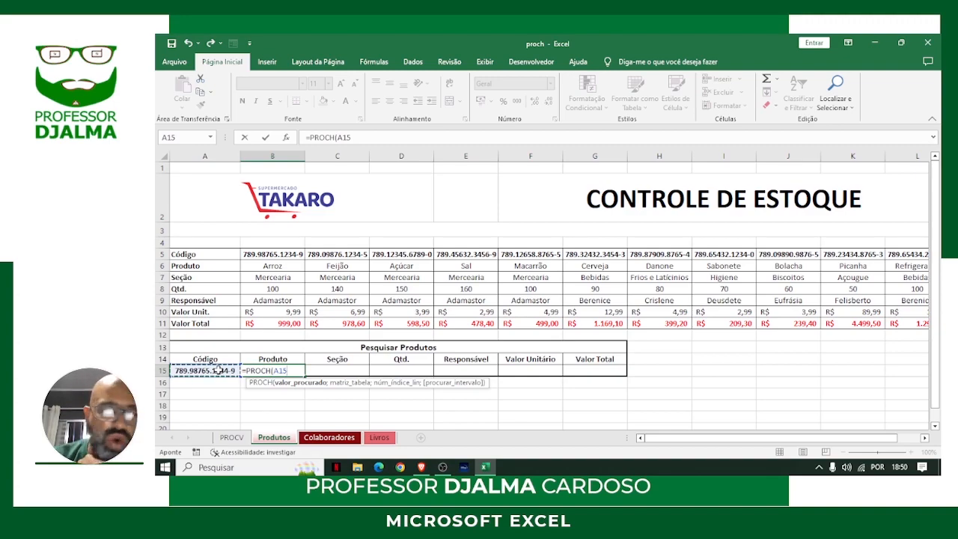
pyautogui.write(';')
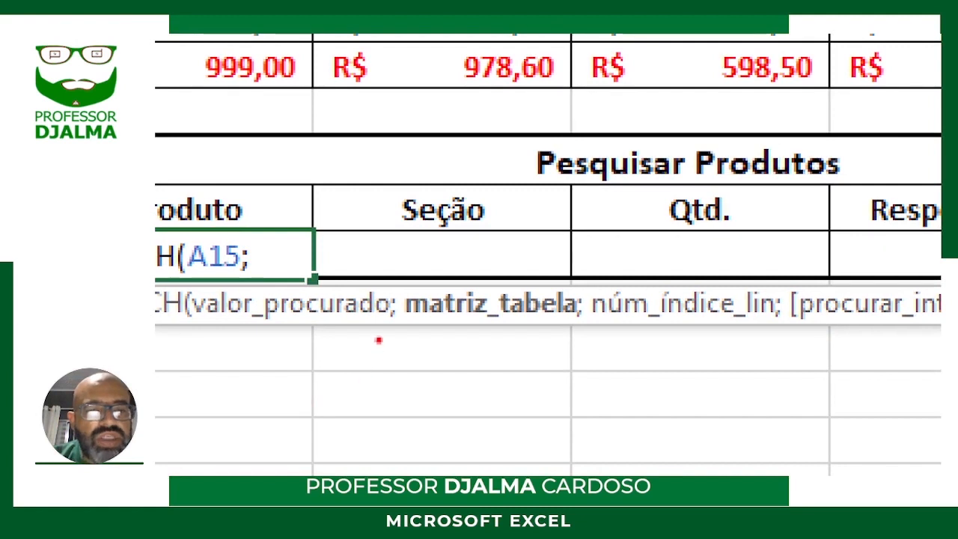
pyautogui.moveTo(389, 282)
pyautogui.mouseDown()
pyautogui.moveTo(497, 322)
pyautogui.moveTo(592, 325)
pyautogui.mouseUp()
pyautogui.moveTo(522, 324); pyautogui.dragTo(536, 378)
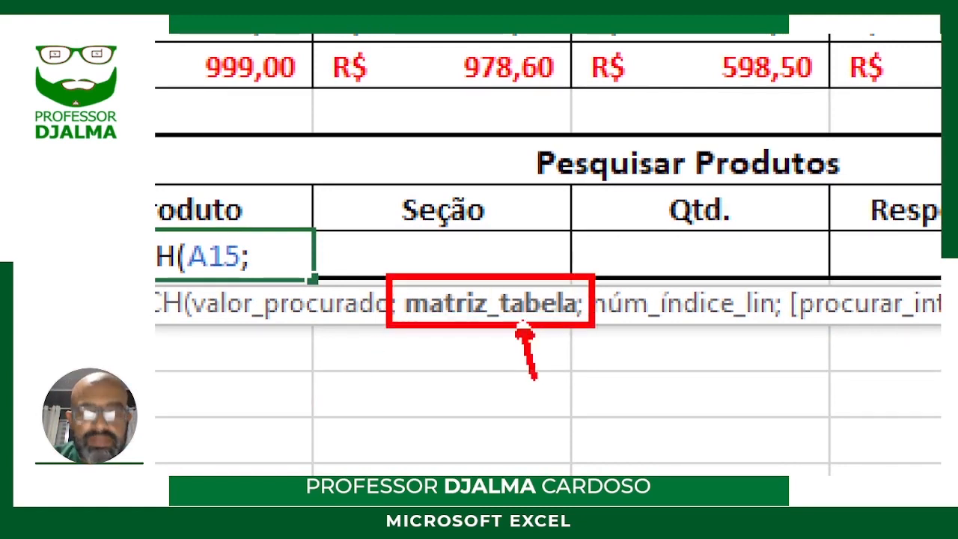
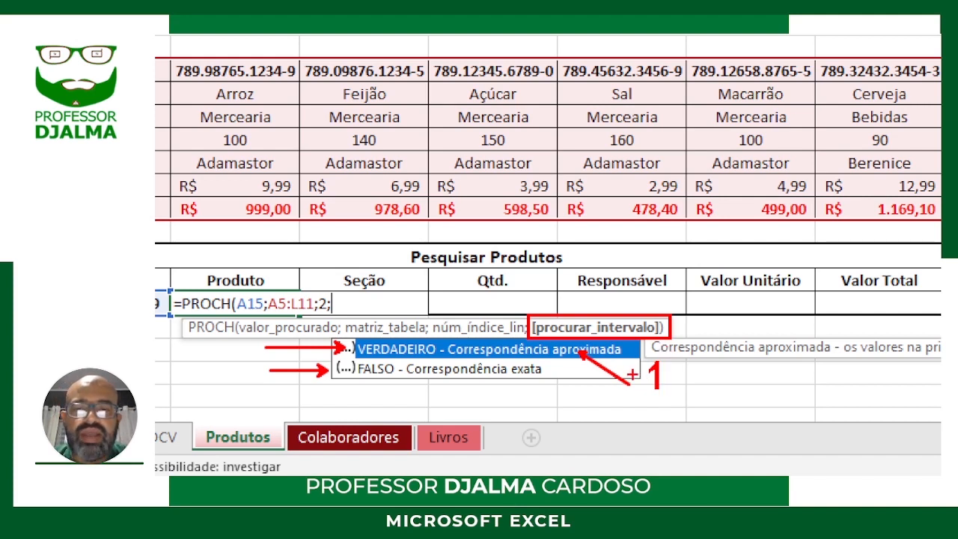
# Draw a red arrow to the FALSO - Correspondência exata option and label it 0.
pyautogui.moveTo(536, 376)
pyautogui.mouseDown()
pyautogui.moveTo(594, 423)
pyautogui.moveTo(592, 414)
pyautogui.mouseUp()
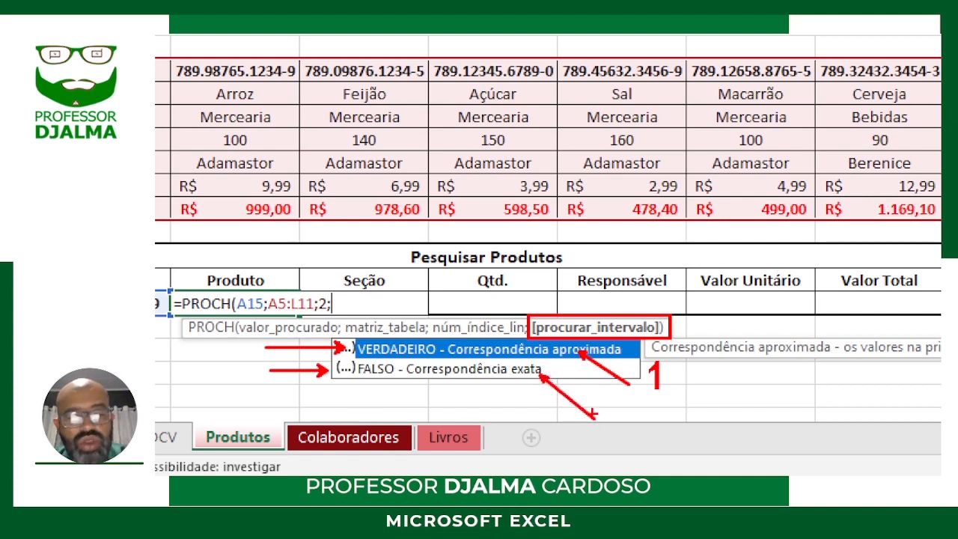
pyautogui.write('t')
pyautogui.write('0')
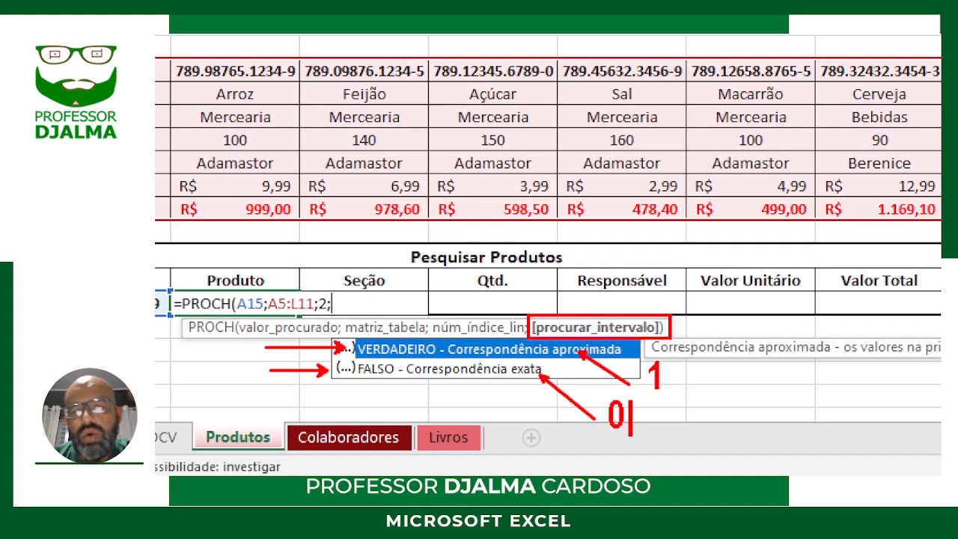
pyautogui.press('Escape')
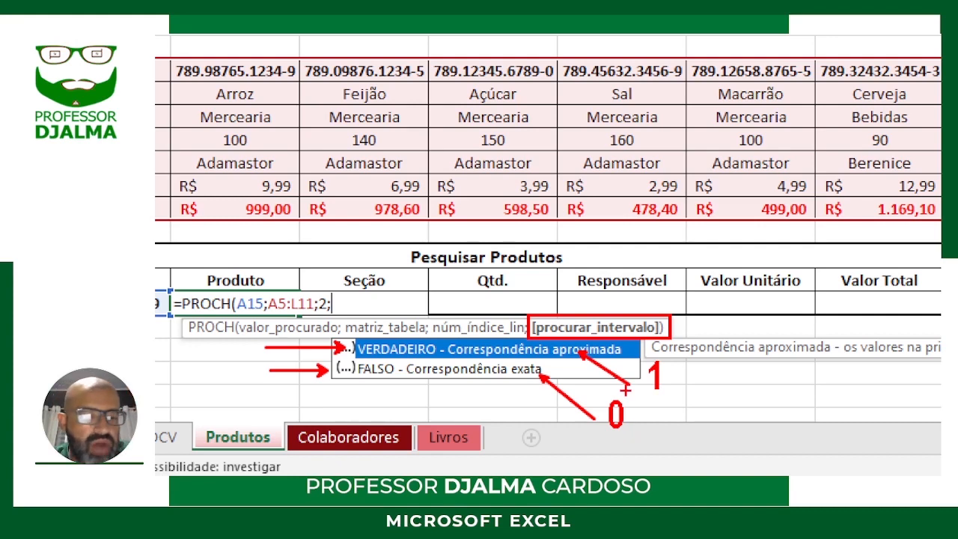
# Leave the annotation view, complete the Produto formula in B15 with 0 for exact match, and check it against B6.
pyautogui.press('Escape')
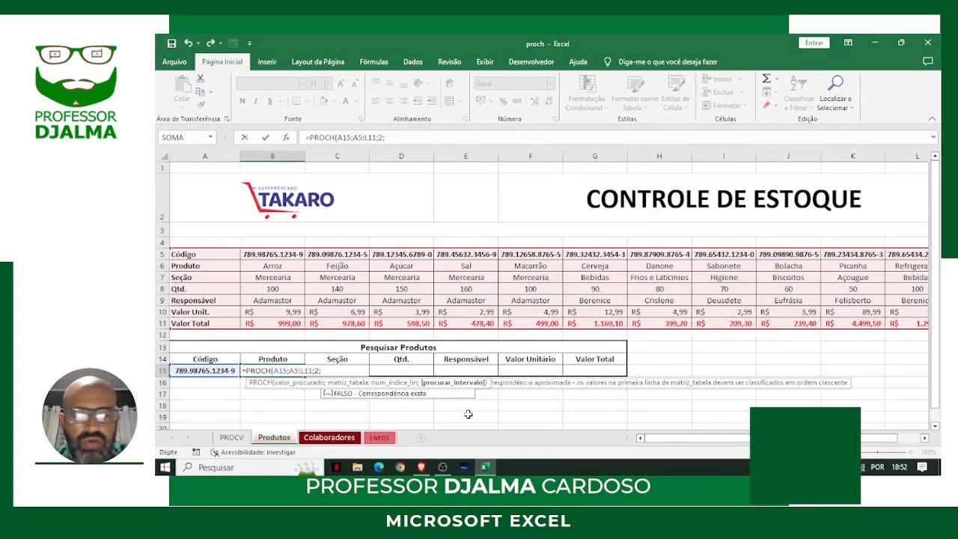
pyautogui.write('0')
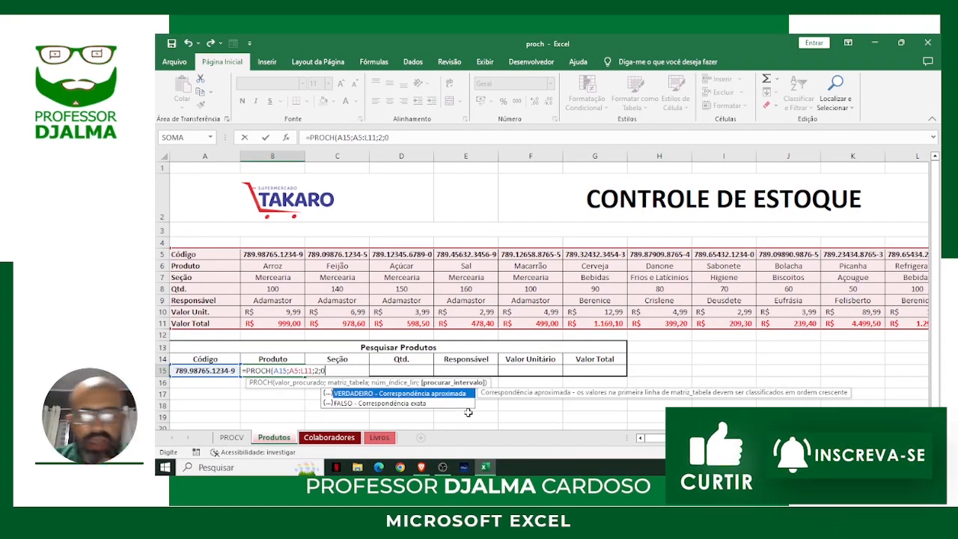
pyautogui.press('BackSpace')
pyautogui.write('1')
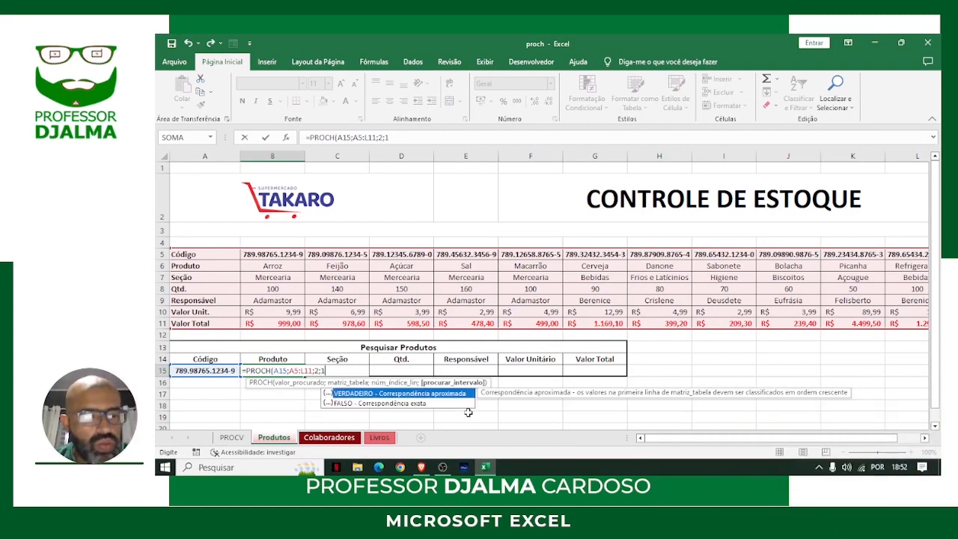
pyautogui.press('BackSpace')
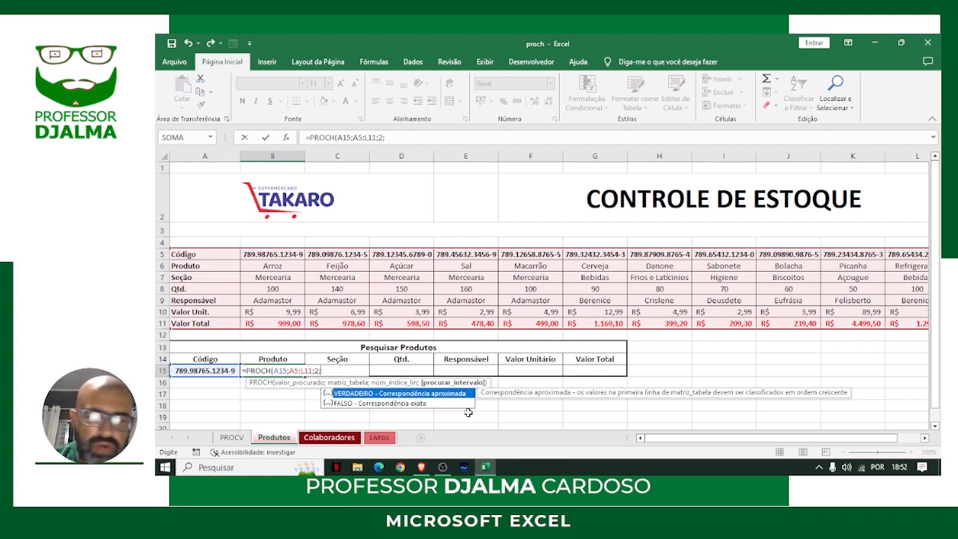
pyautogui.write('0')
pyautogui.press('Return')
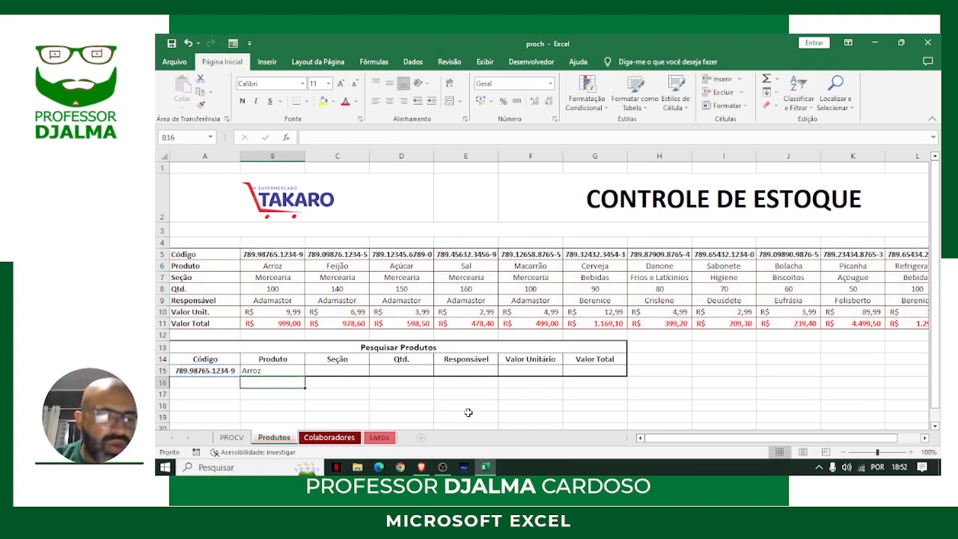
pyautogui.click(292, 370)
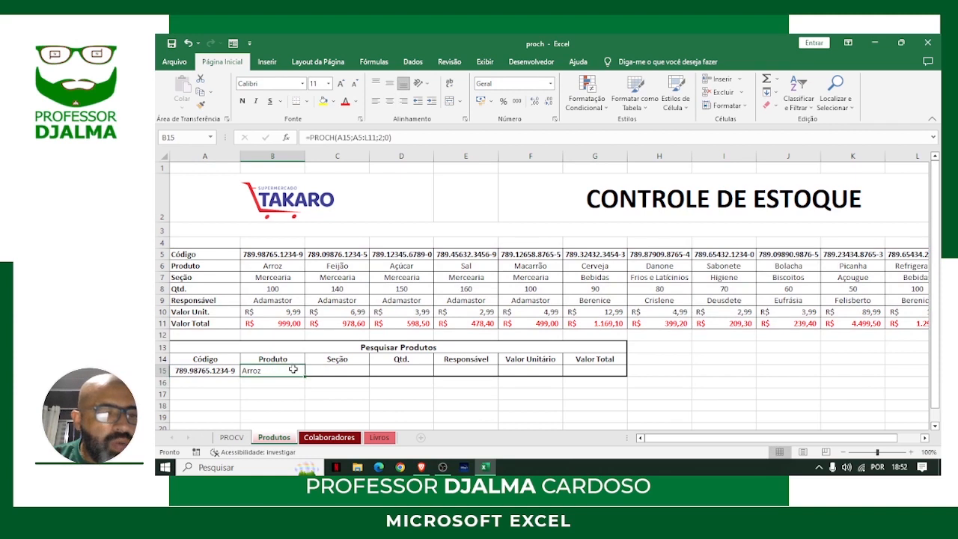
pyautogui.click(286, 267)
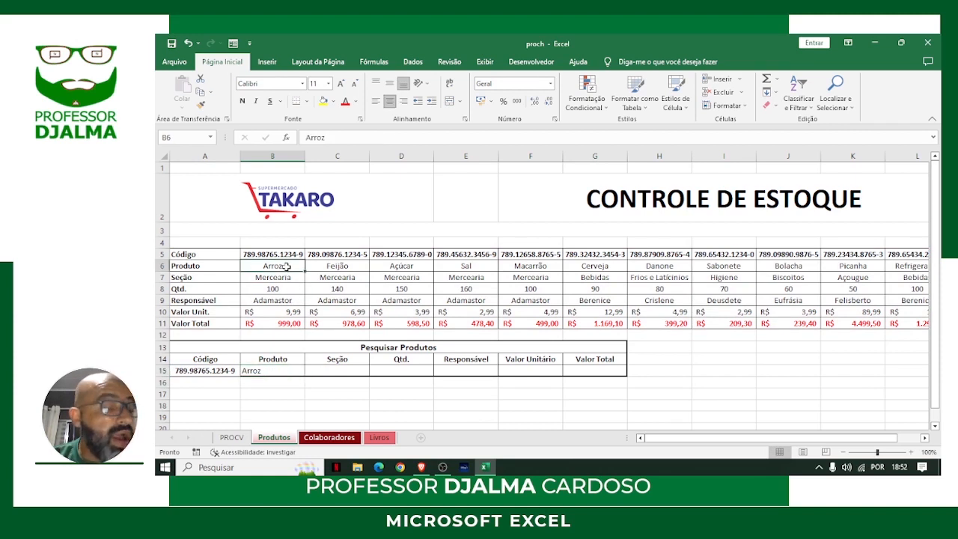
# Enter =PROCH(A15;A5:L11;3;0) in C15 under Seção, and compare the result with B7 in the stock table.
pyautogui.click(329, 372)
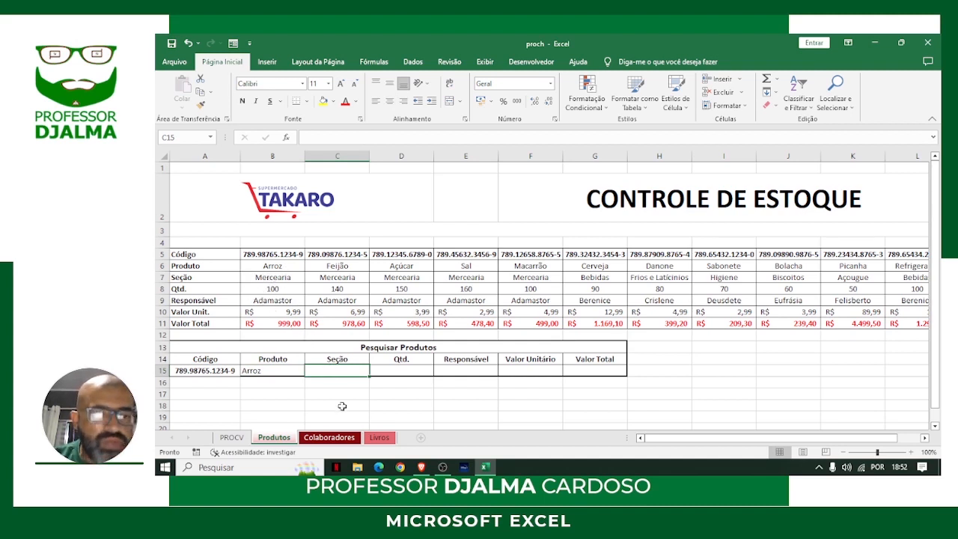
pyautogui.write('=procv')
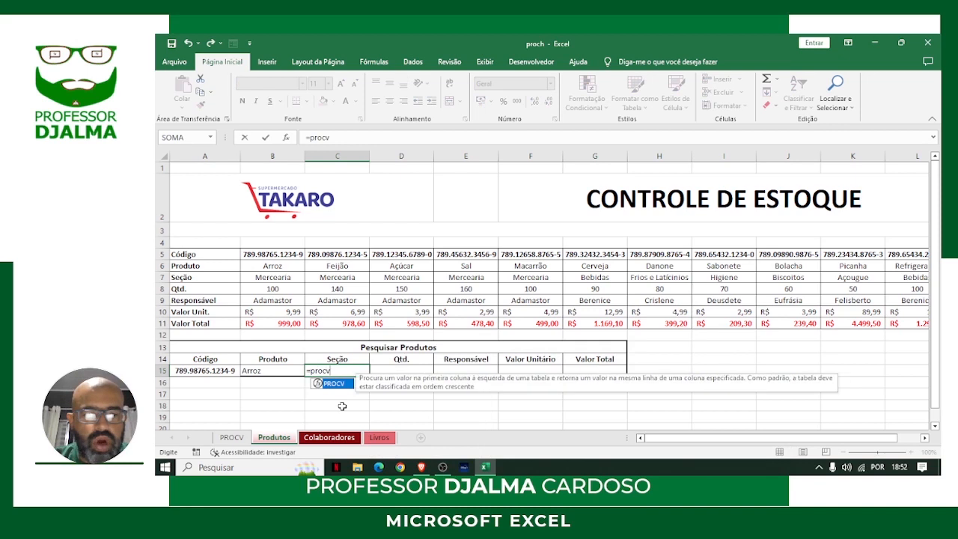
pyautogui.press('BackSpace')
pyautogui.write('h')
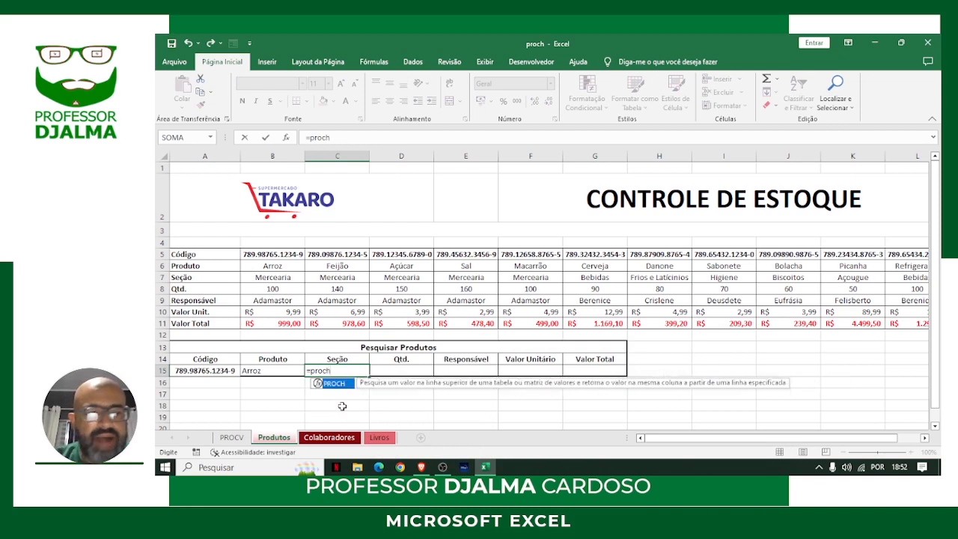
pyautogui.write('(')
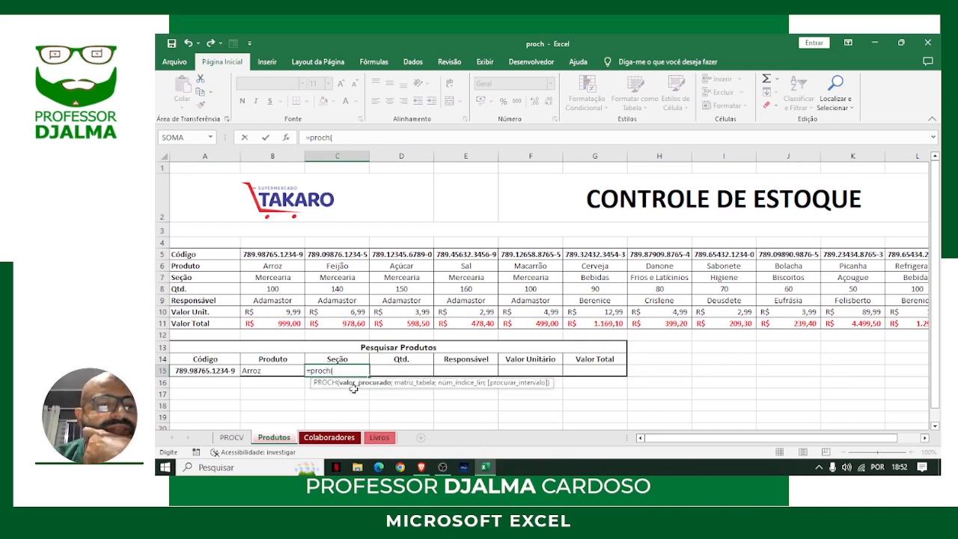
pyautogui.click(222, 370)
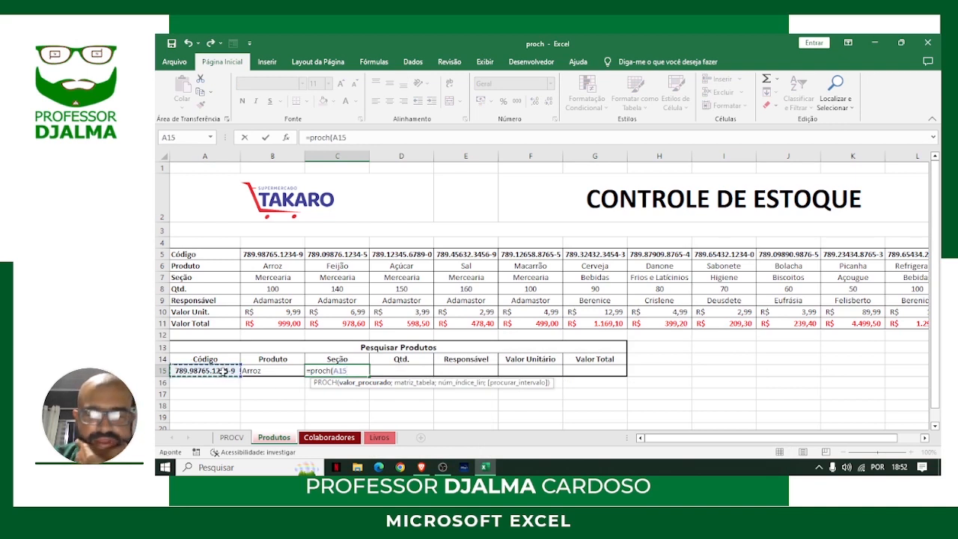
pyautogui.write(';')
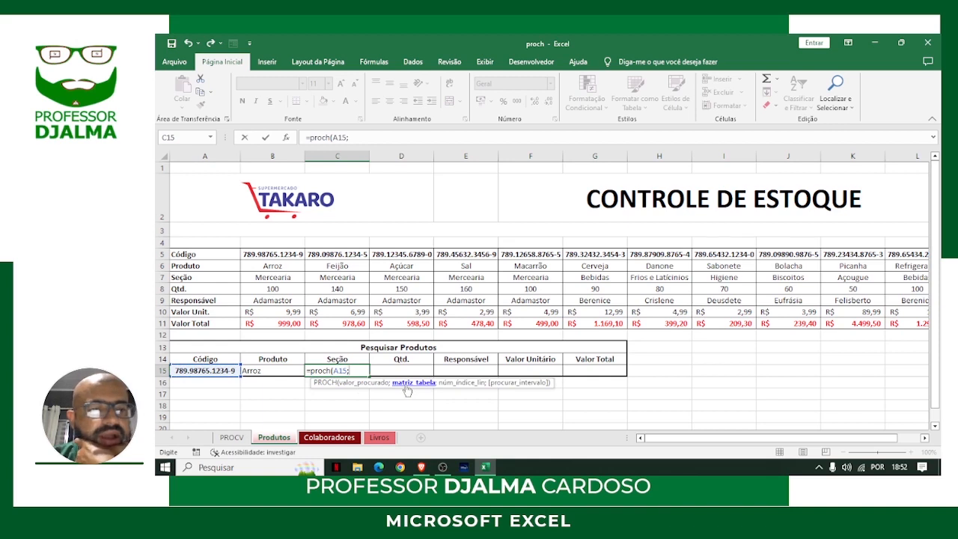
pyautogui.moveTo(215, 251); pyautogui.dragTo(900, 322)
pyautogui.write(';')
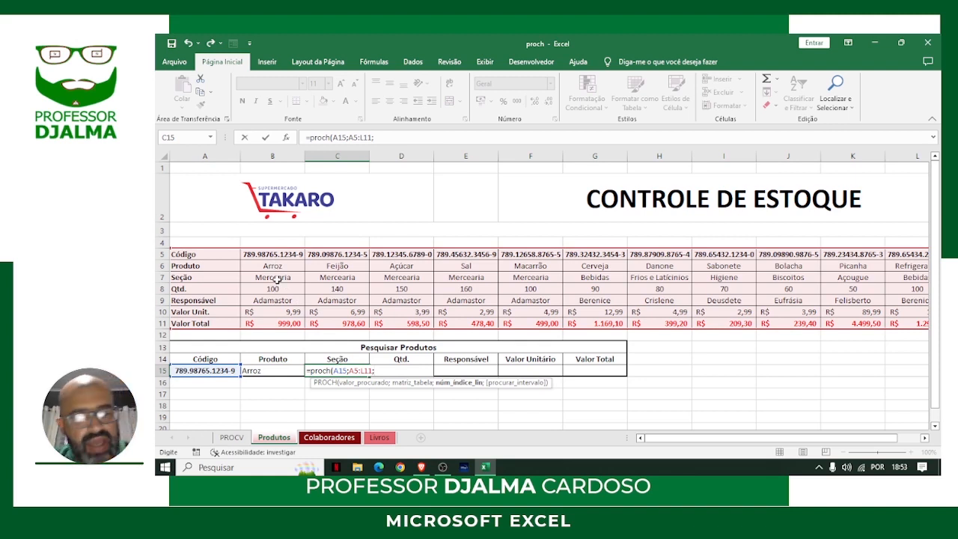
pyautogui.write(';0')
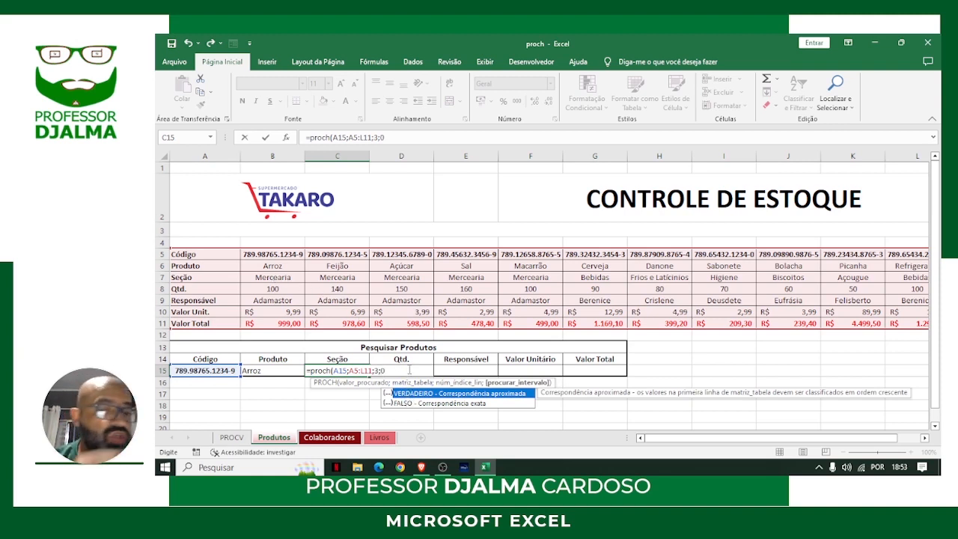
pyautogui.press('Return')
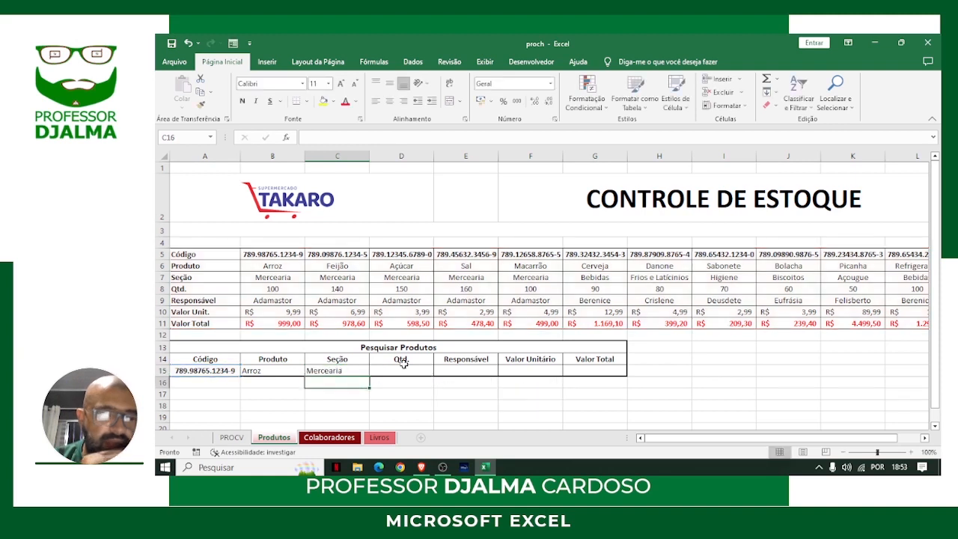
pyautogui.click(348, 370)
pyautogui.click(289, 279)
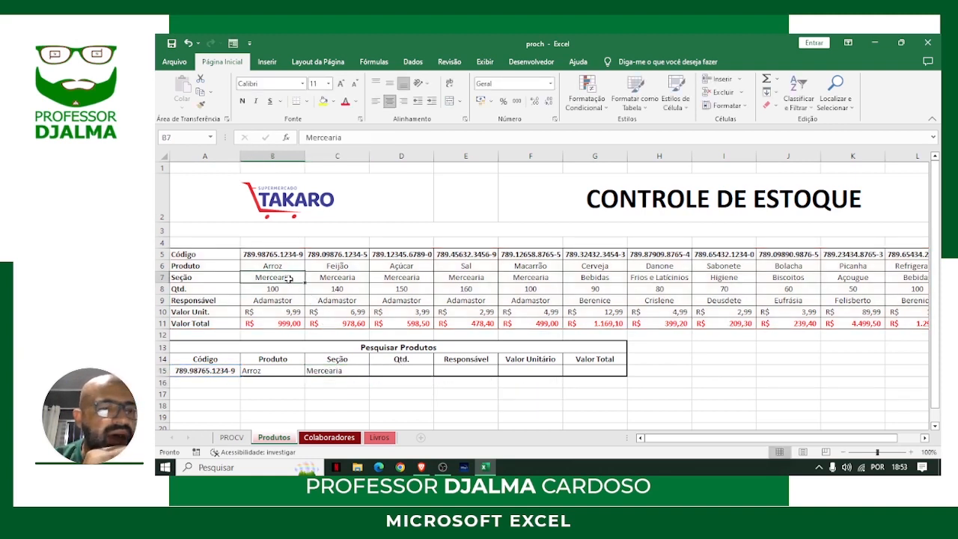
# Enter =PROCH(A15;A5:L11;4;0) in D15 under Qtd., and compare the result with B8 in the stock table.
pyautogui.click(408, 371)
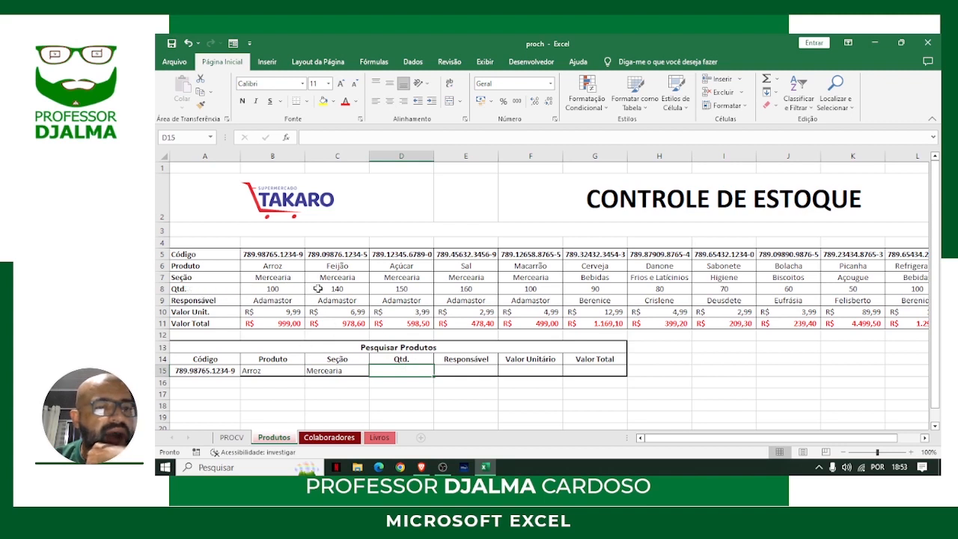
pyautogui.write('=proch')
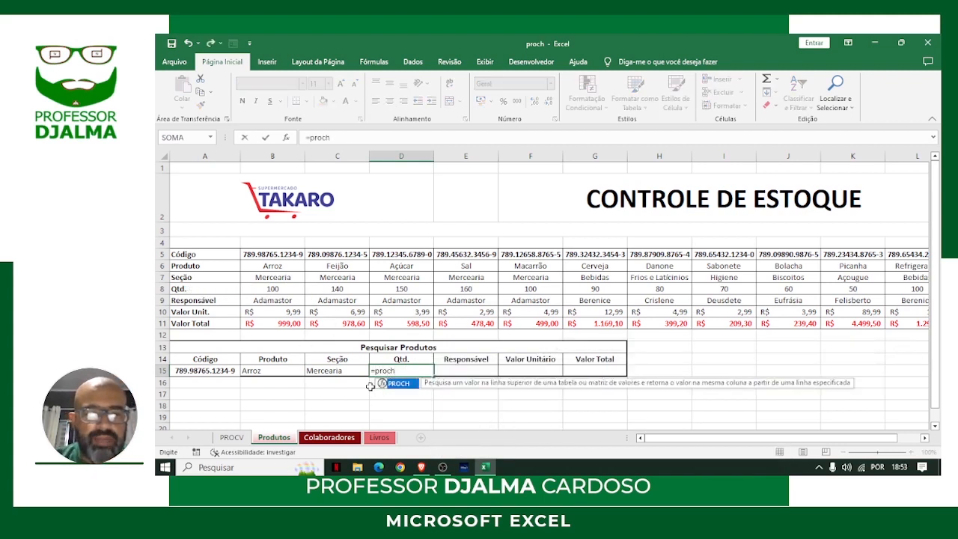
pyautogui.write('(')
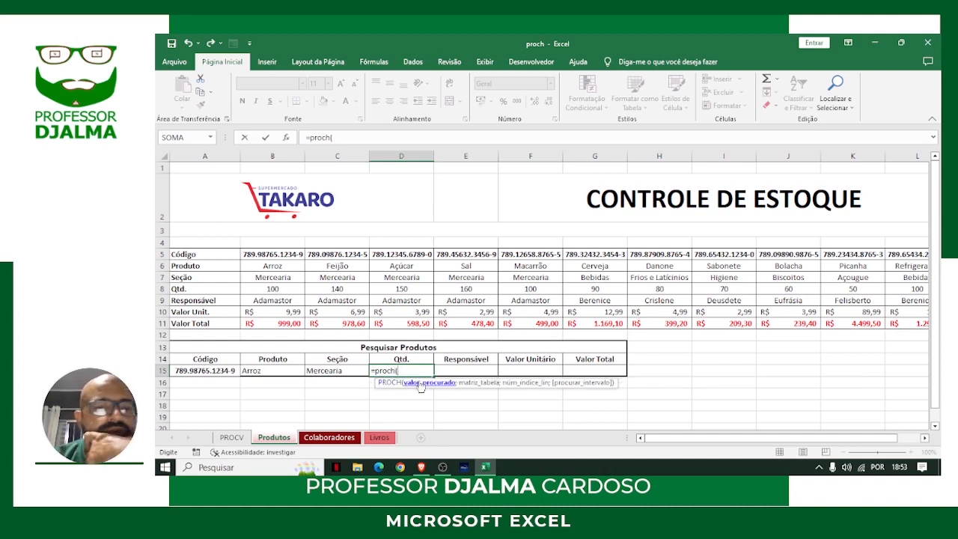
pyautogui.click(215, 369)
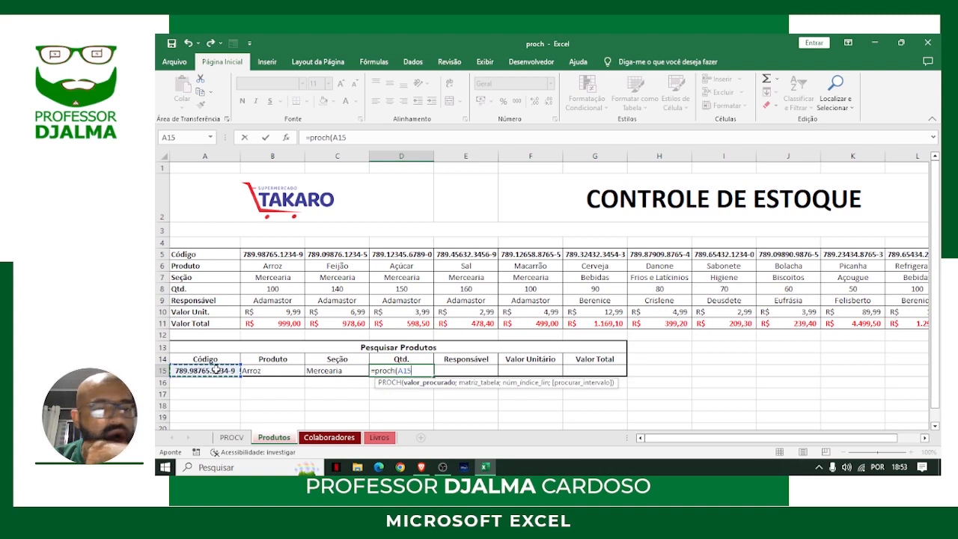
pyautogui.write(';')
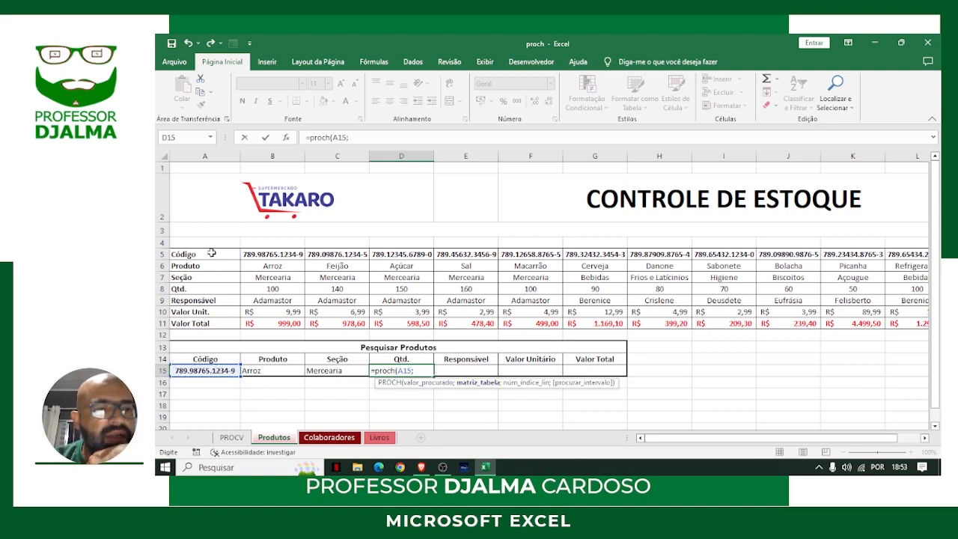
pyautogui.moveTo(212, 253); pyautogui.dragTo(901, 325)
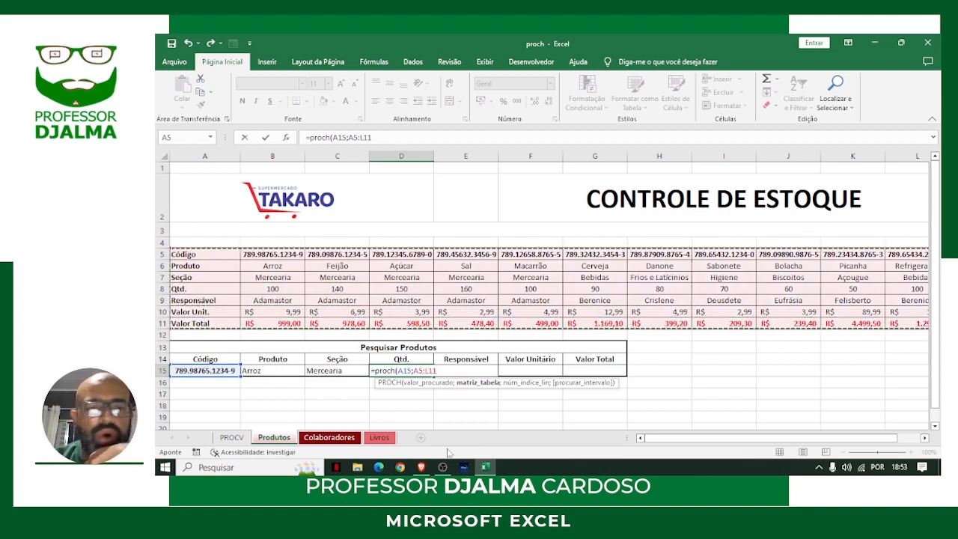
pyautogui.write(';')
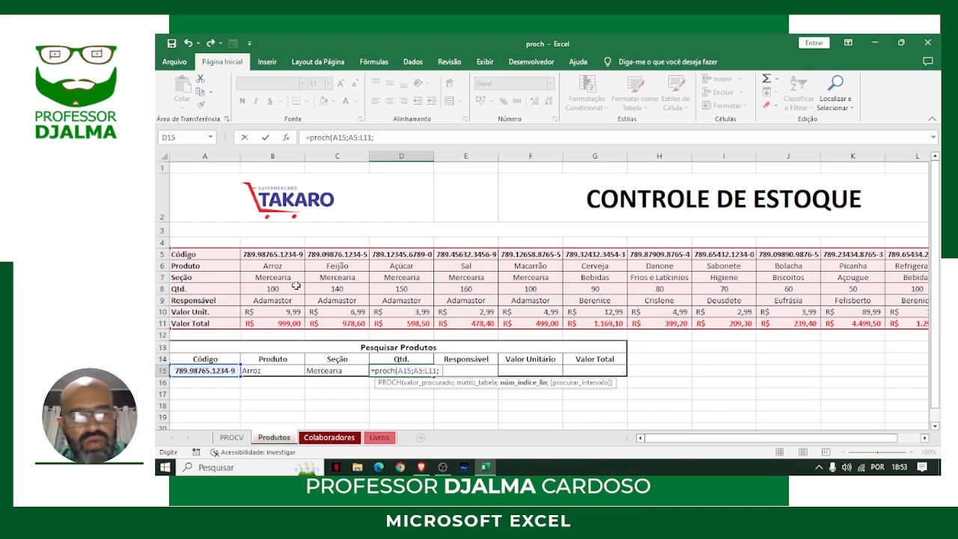
pyautogui.write(';0')
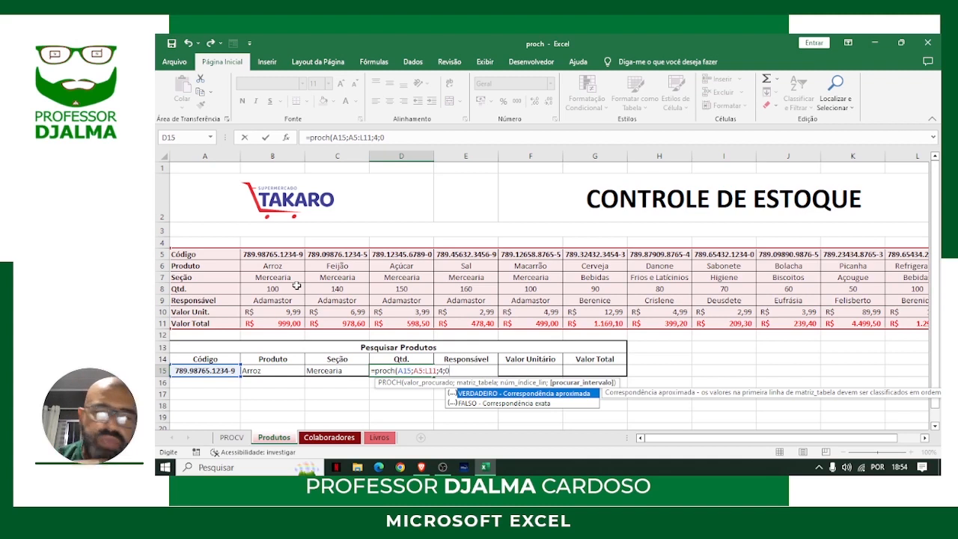
pyautogui.press('Return')
pyautogui.click(409, 371)
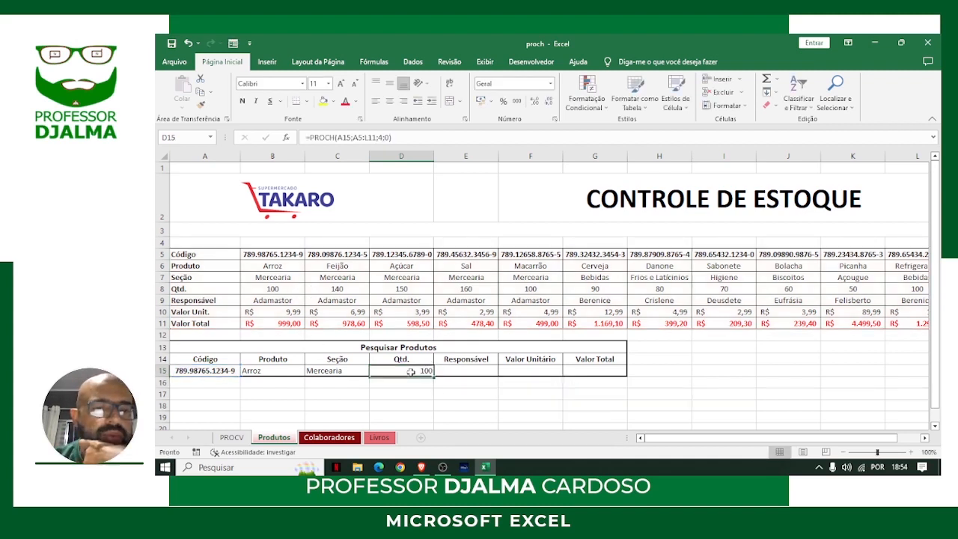
pyautogui.click(285, 289)
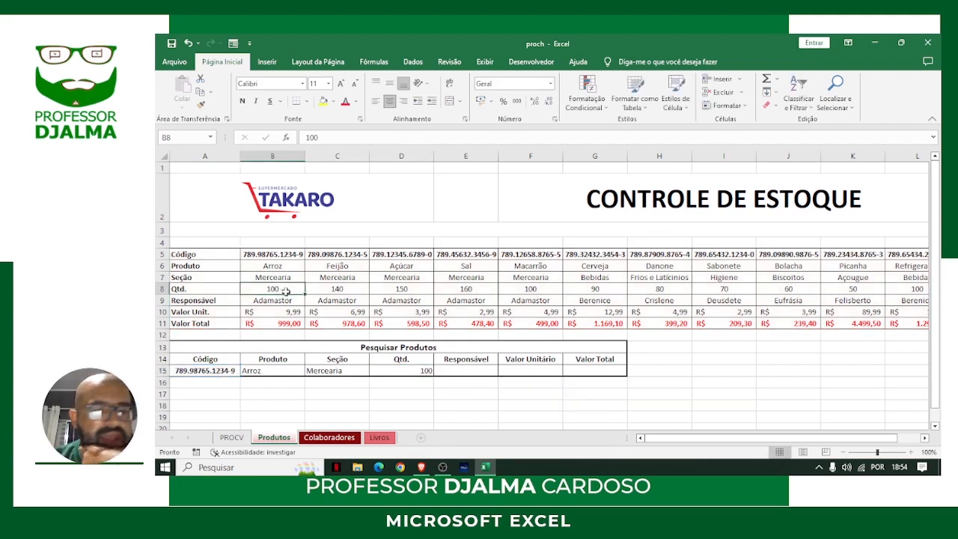
# Enter =PROCH(A15;A5:L11;5;0) in E15 under Responsável, and compare the result with B9 in the stock table.
pyautogui.click(448, 372)
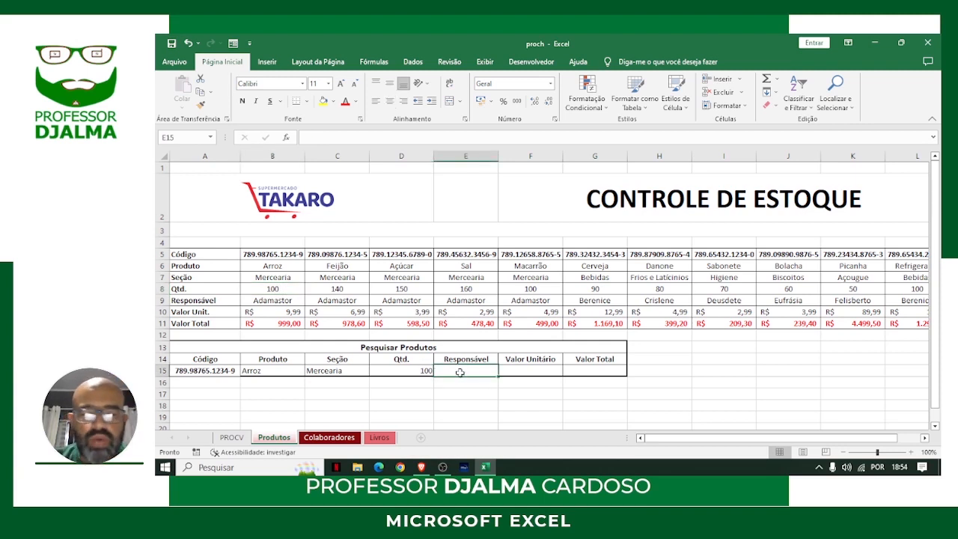
pyautogui.write('=proch')
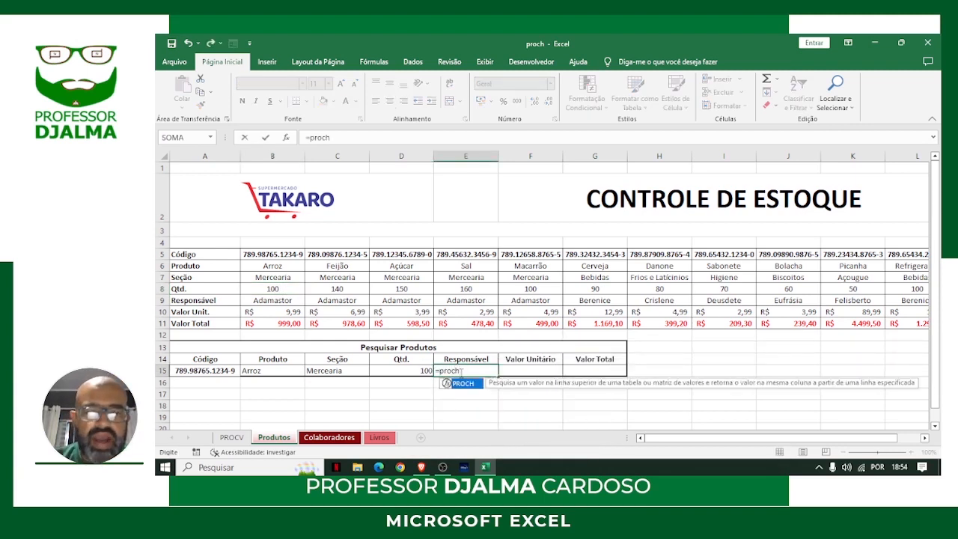
pyautogui.write('(')
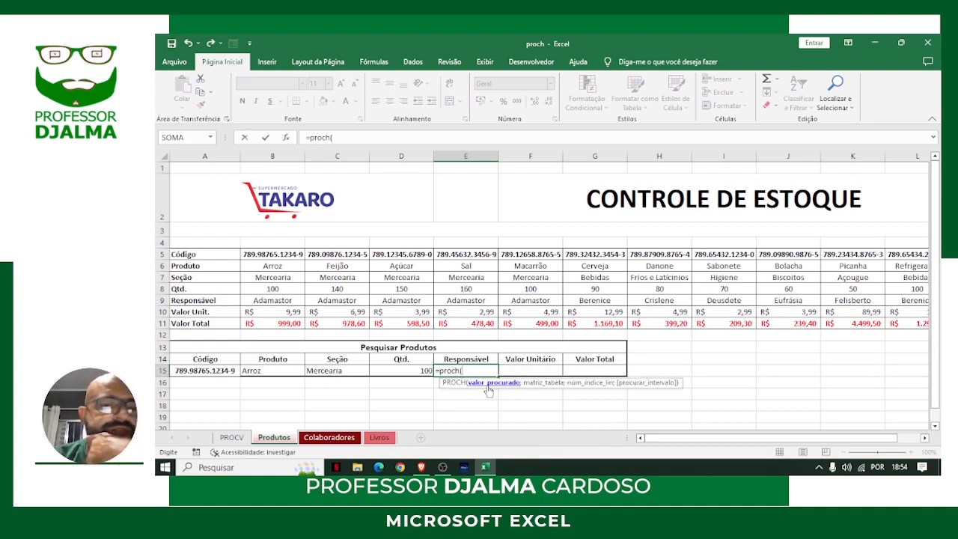
pyautogui.click(222, 370)
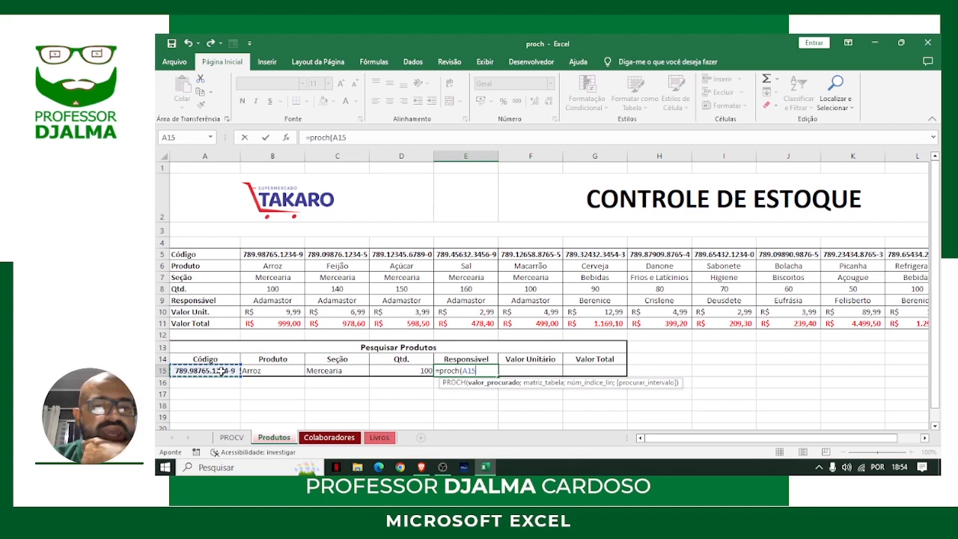
pyautogui.write(';')
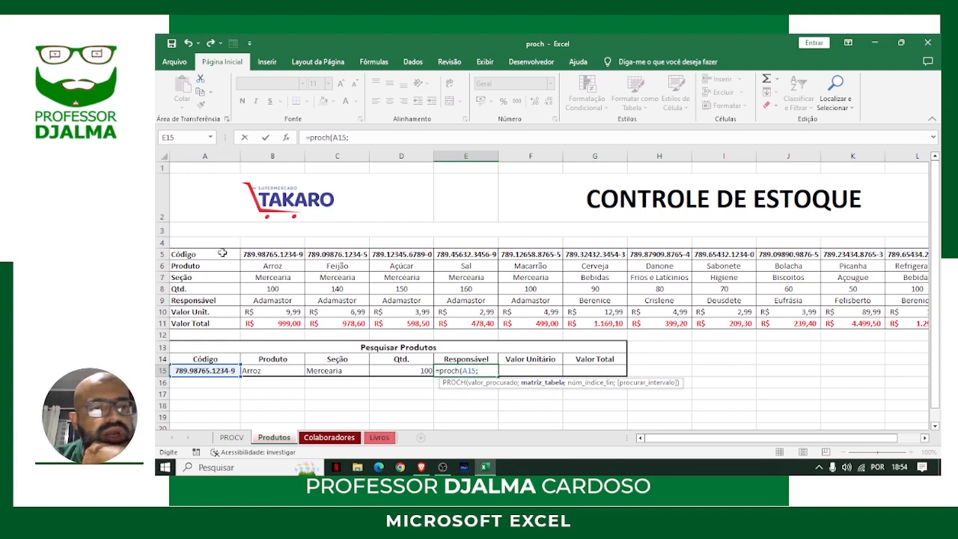
pyautogui.moveTo(222, 254); pyautogui.dragTo(909, 324)
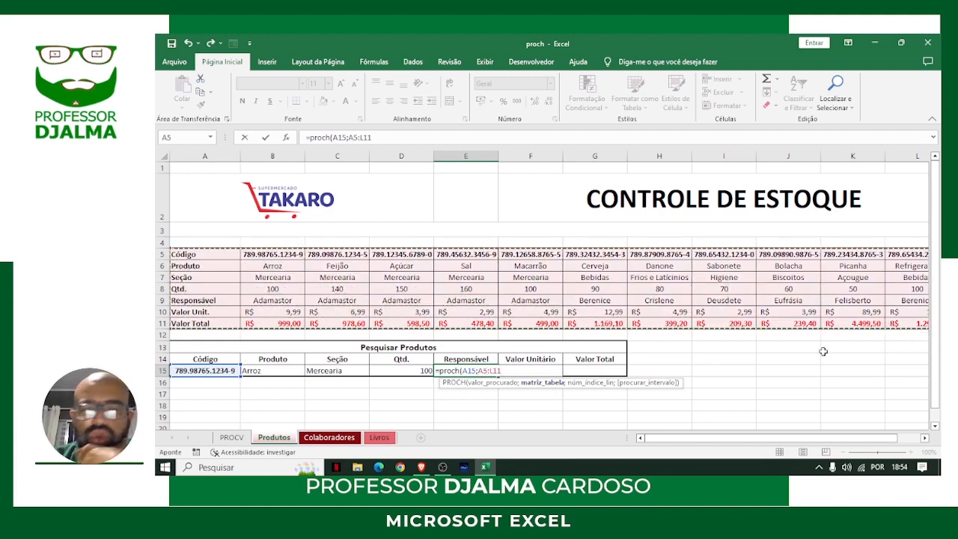
pyautogui.write(';')
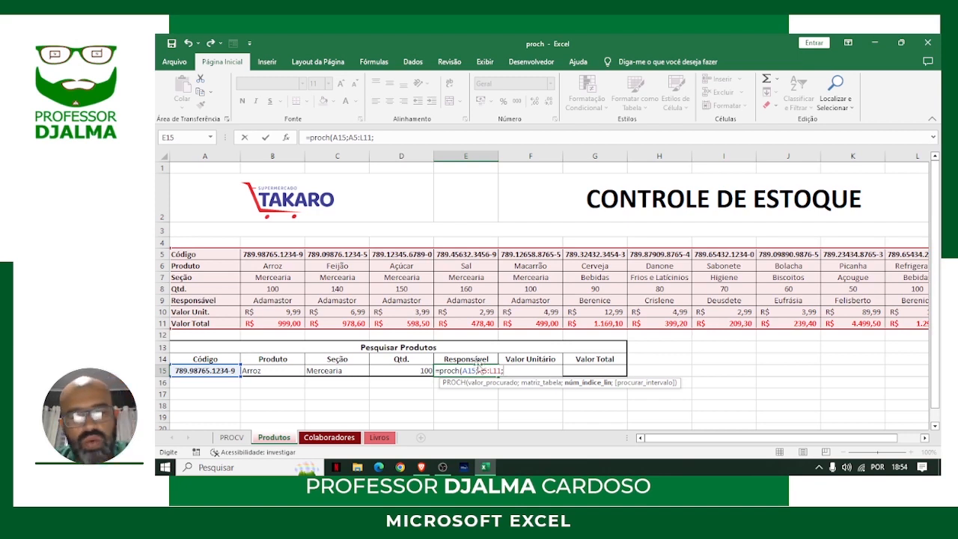
pyautogui.write(';0')
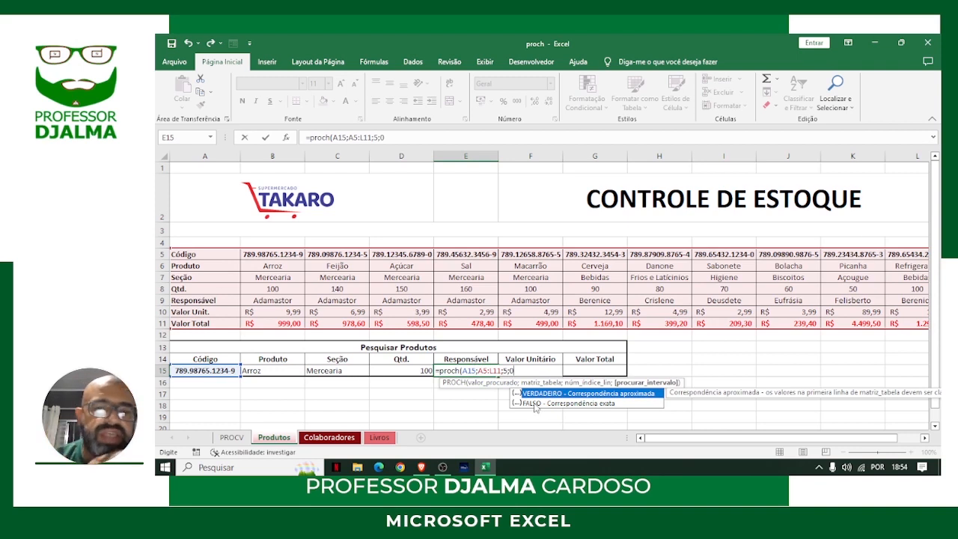
pyautogui.press('Return')
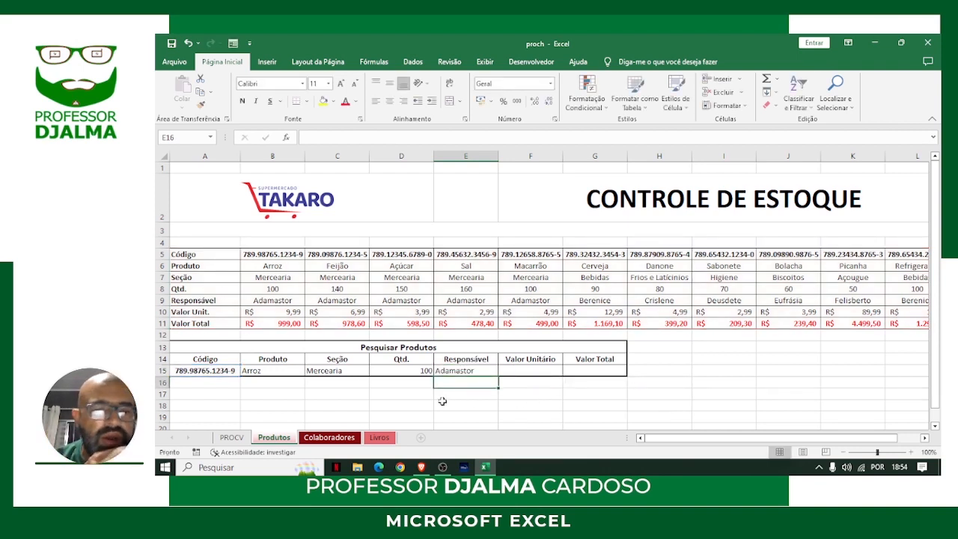
pyautogui.click(472, 371)
pyautogui.click(283, 299)
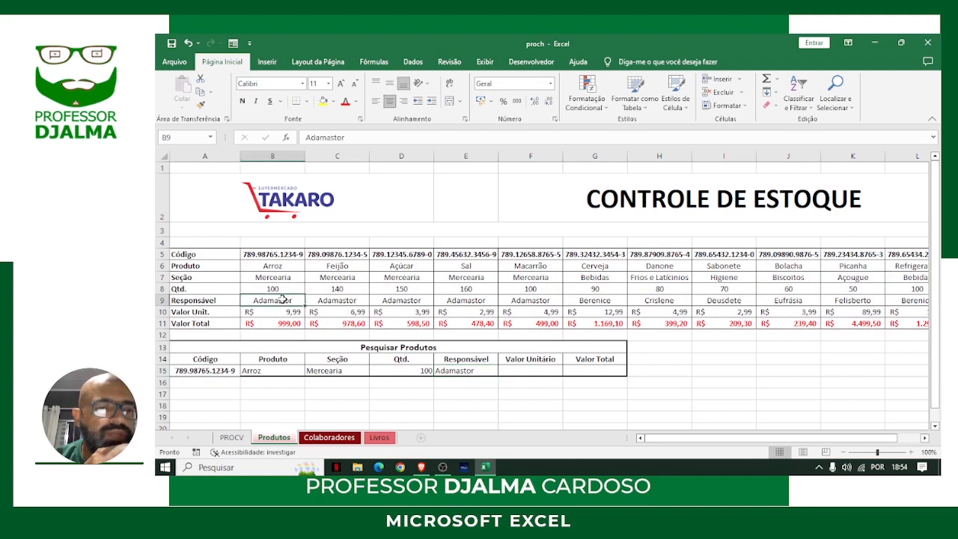
# Enter =PROCH(A15;A5:L11;6;0) in F15 under Valor Unitário, and give the cell the Contábil number format in R$.
pyautogui.click(528, 369)
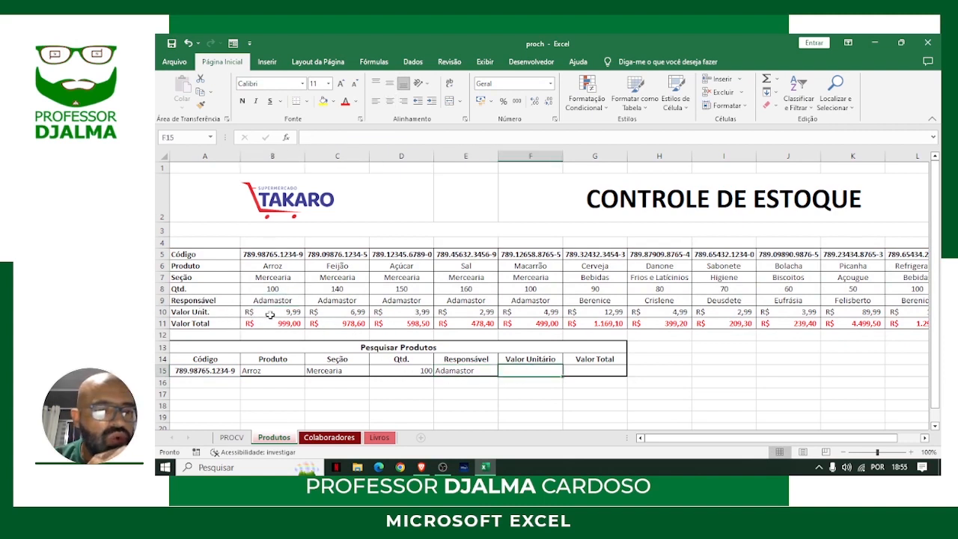
pyautogui.write('=')
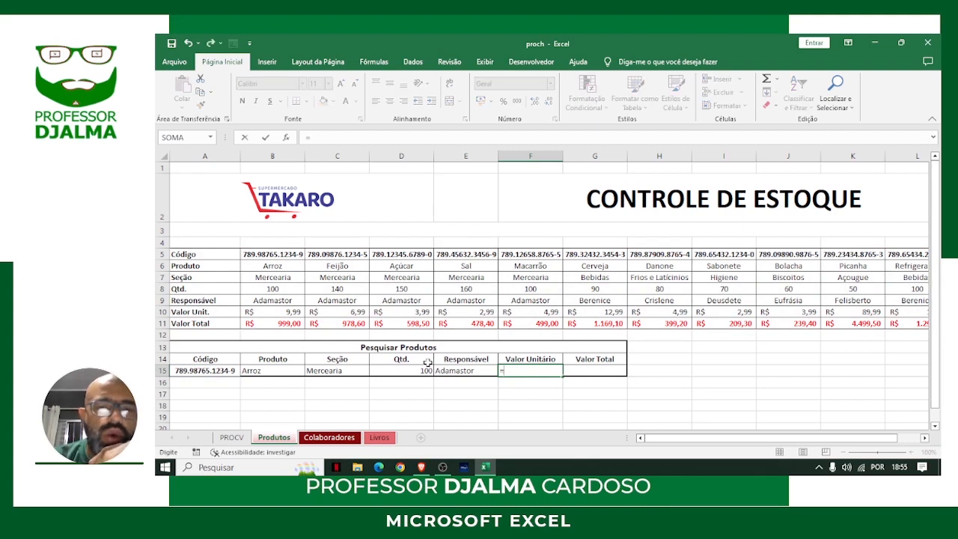
pyautogui.click(224, 370)
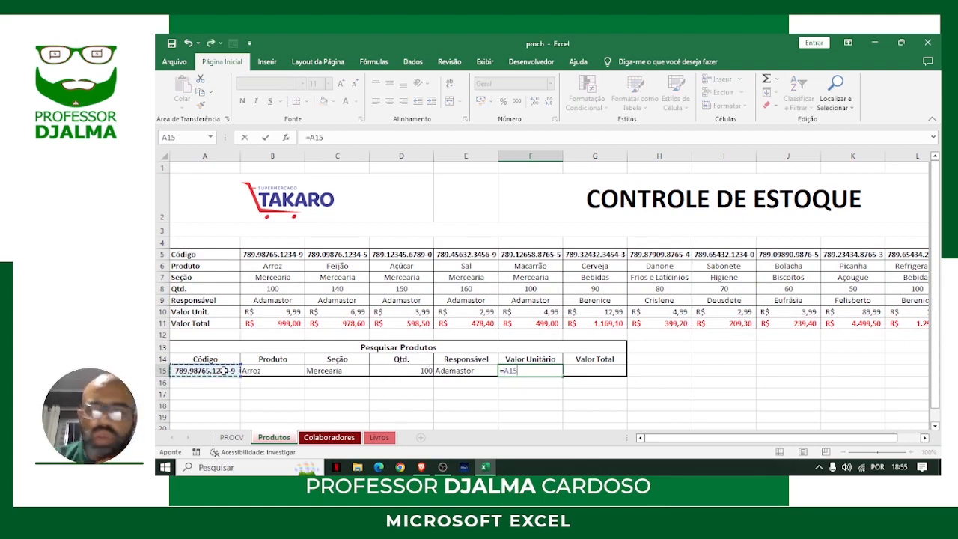
pyautogui.press('BackSpace')
pyautogui.press('BackSpace')
pyautogui.press('BackSpace')
pyautogui.write('pr')
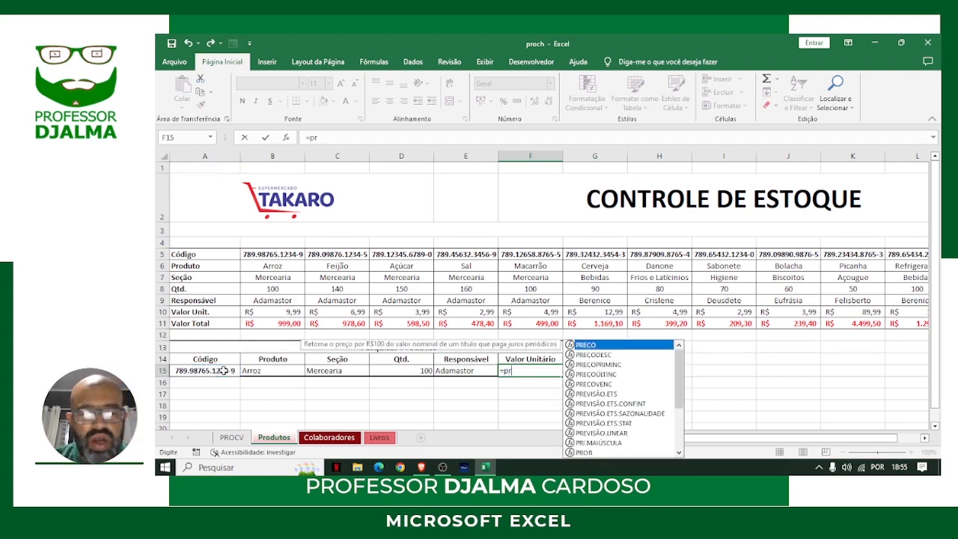
pyautogui.write('och(')
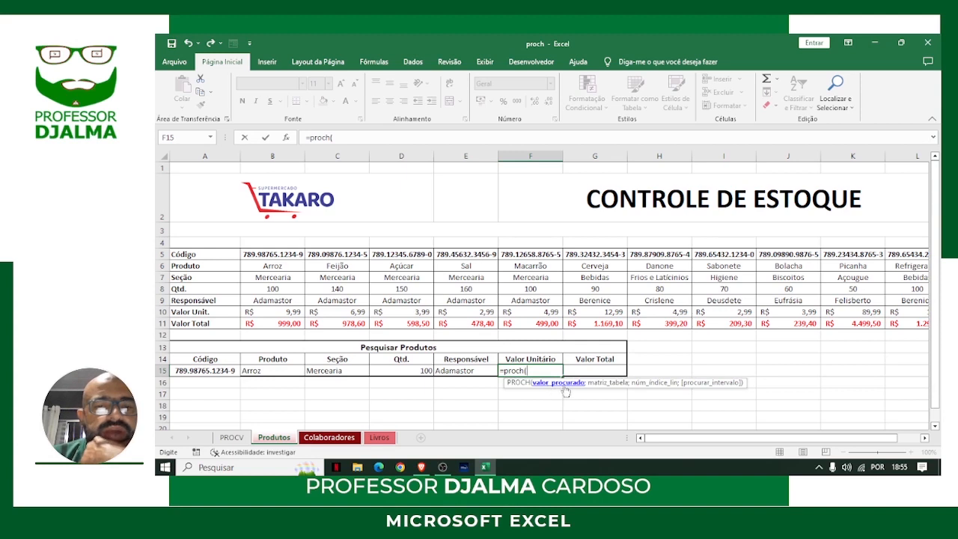
pyautogui.click(229, 370)
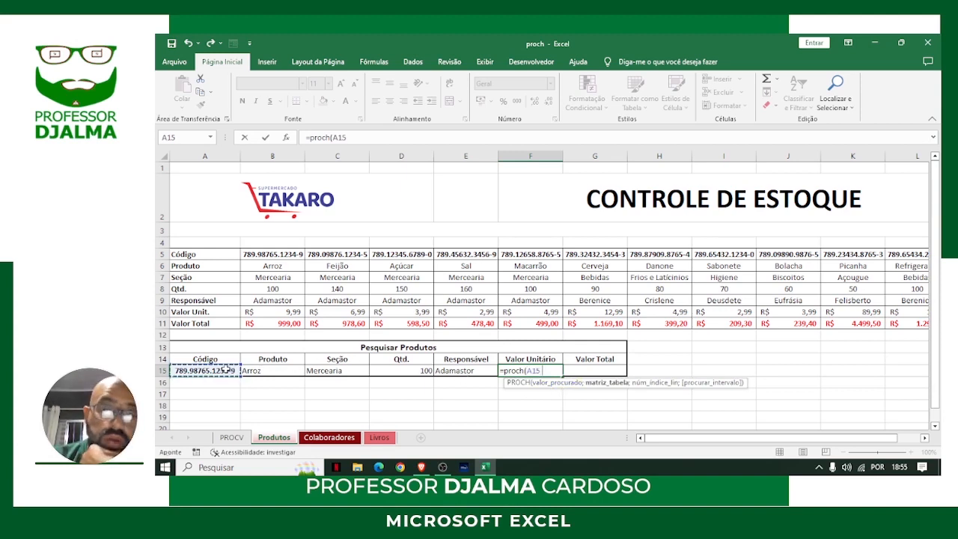
pyautogui.write(';')
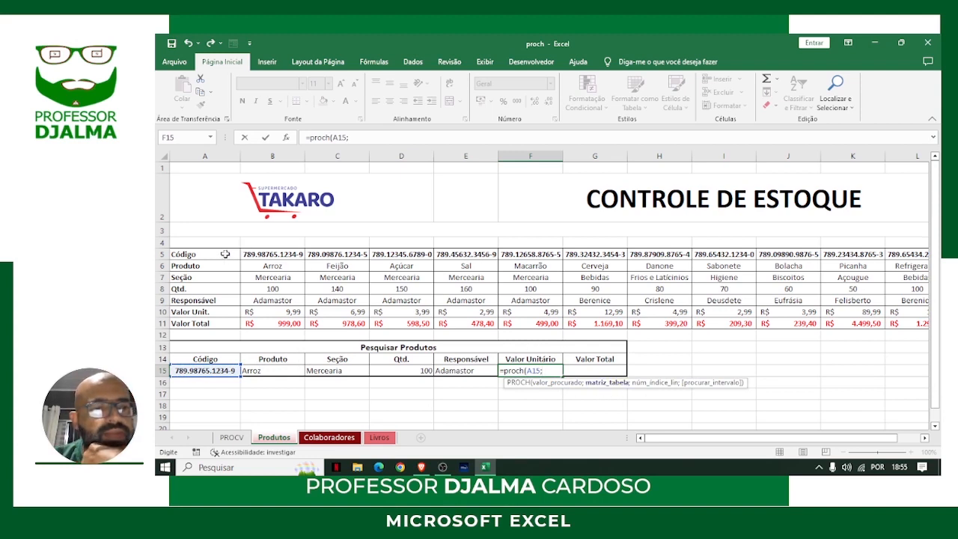
pyautogui.moveTo(228, 255); pyautogui.dragTo(866, 340)
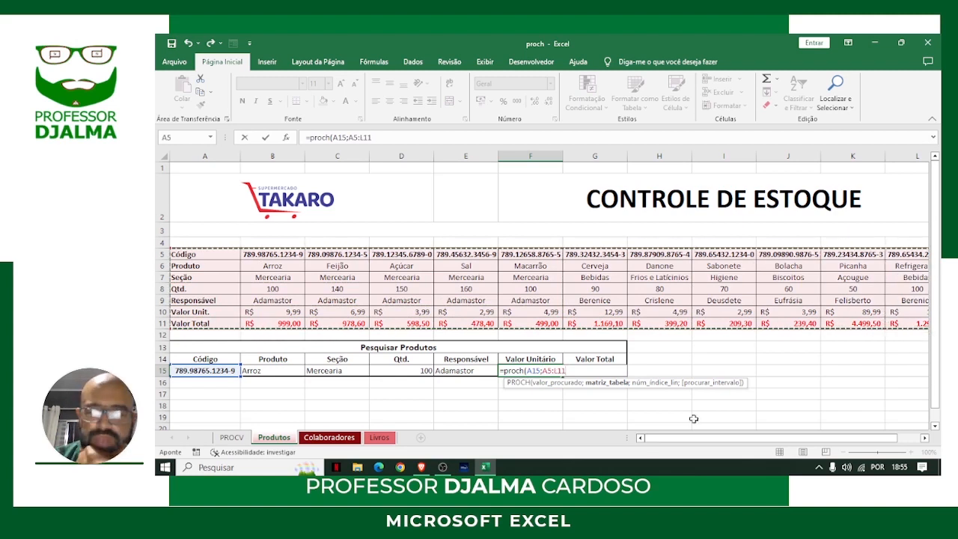
pyautogui.write(';6')
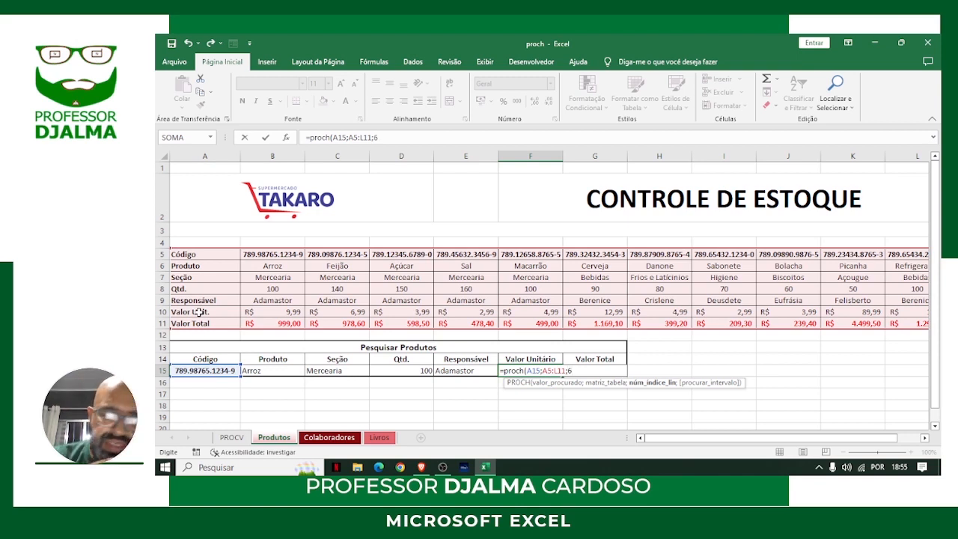
pyautogui.write(';0')
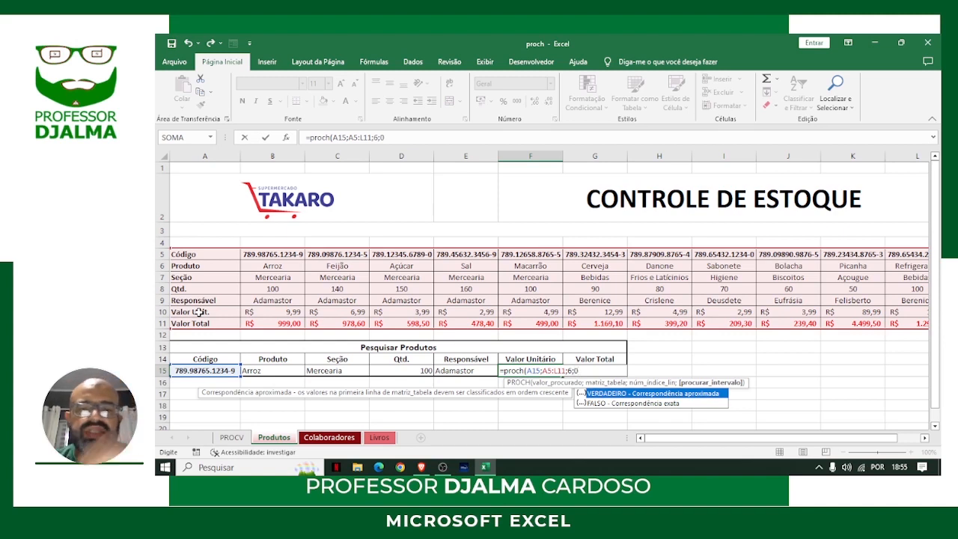
pyautogui.press('Return')
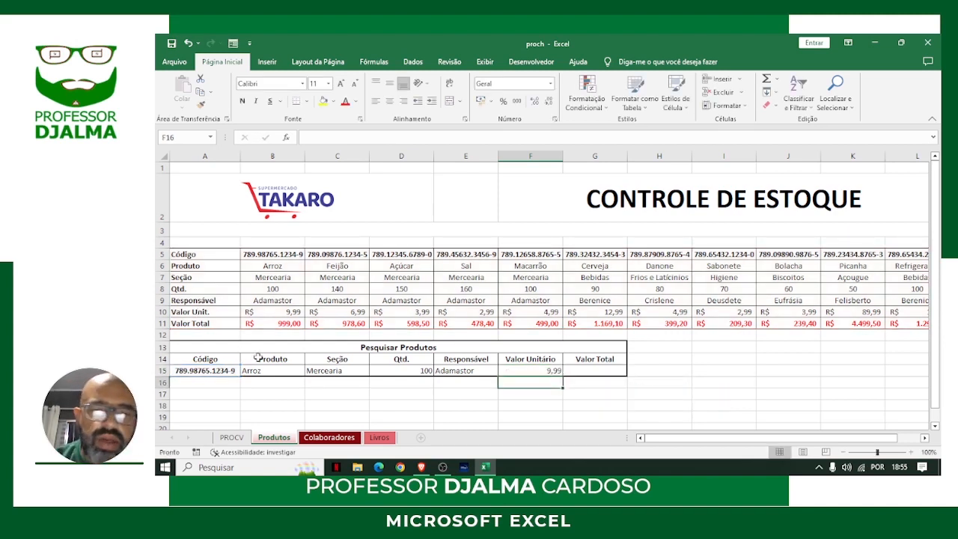
pyautogui.click(529, 369)
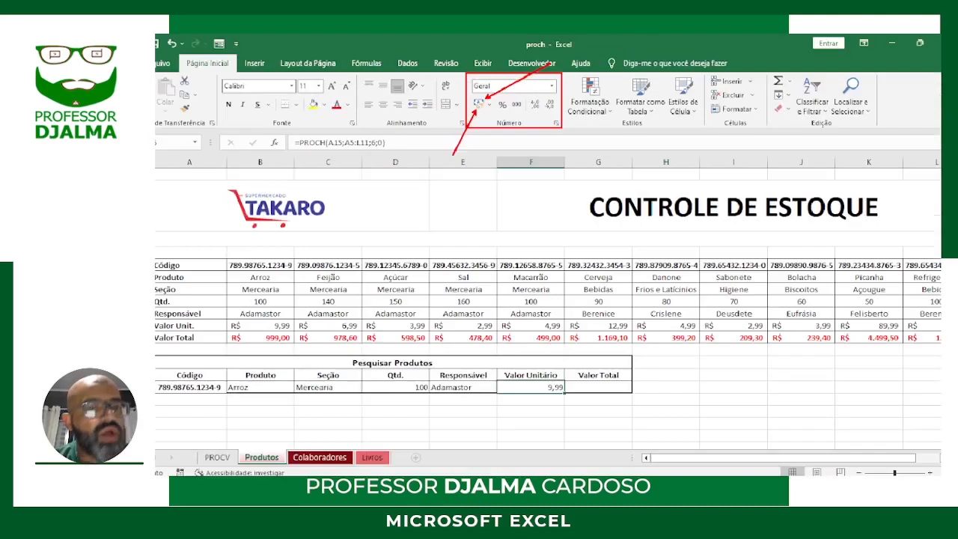
pyautogui.click(478, 103)
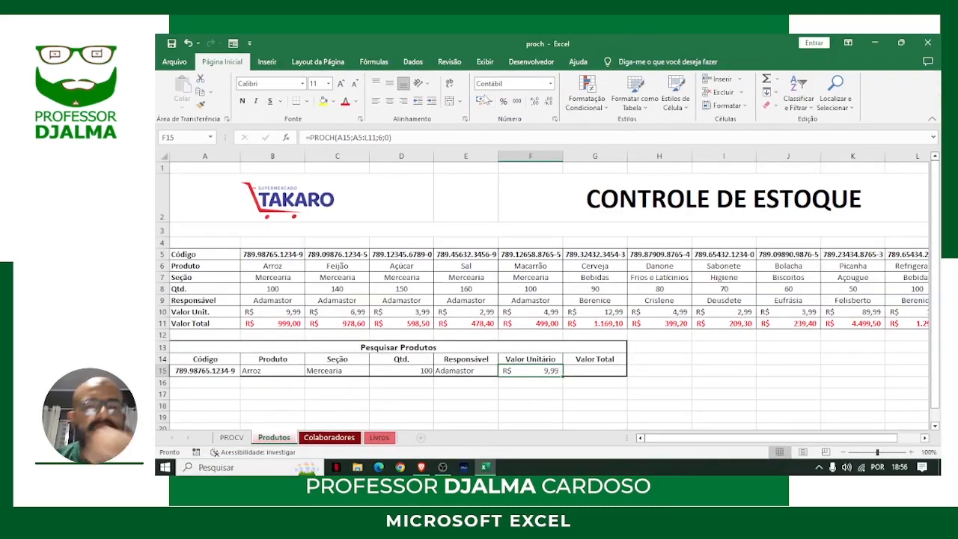
# Enter =PROCH(A15;A5:L11;7;0) in G15 under Valor Total, and select that cell again.
pyautogui.click(603, 369)
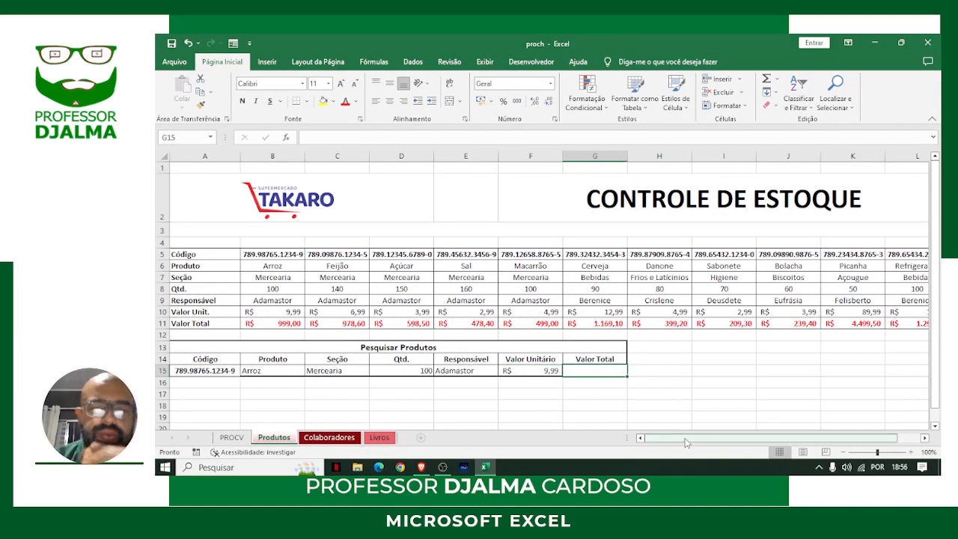
pyautogui.write('=')
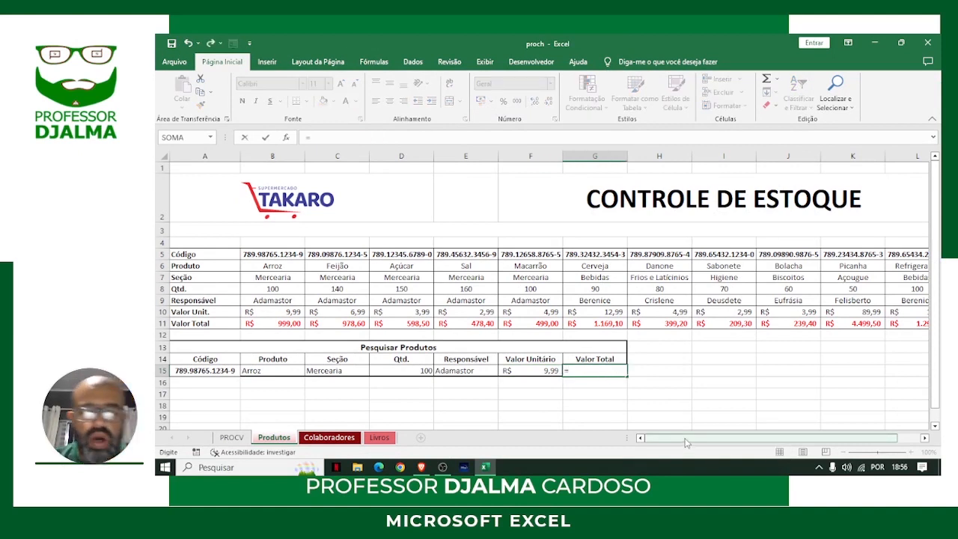
pyautogui.write('proch')
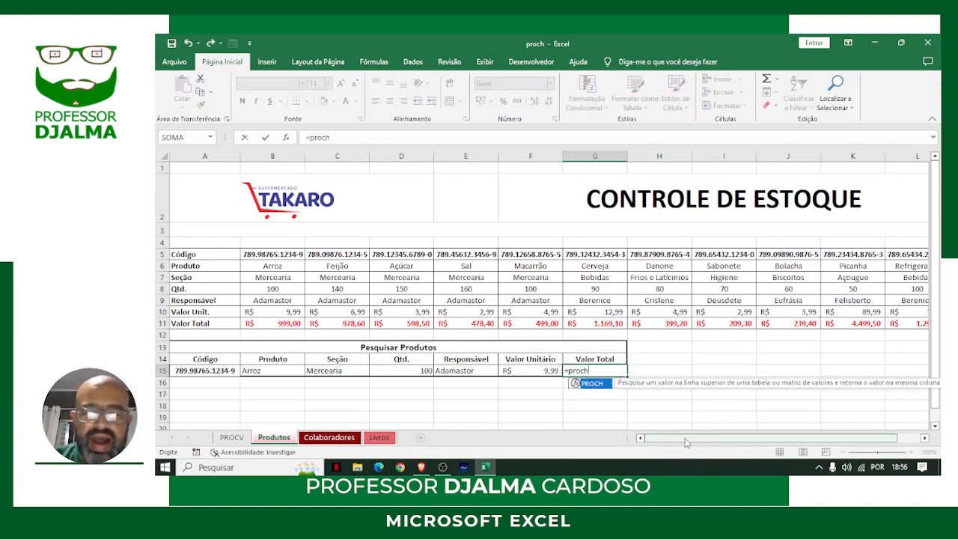
pyautogui.write('(')
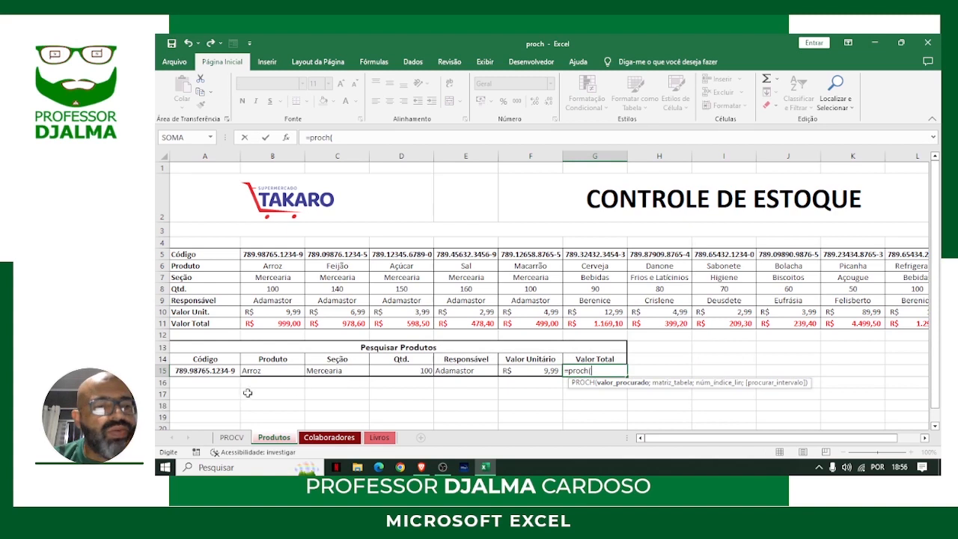
pyautogui.click(225, 371)
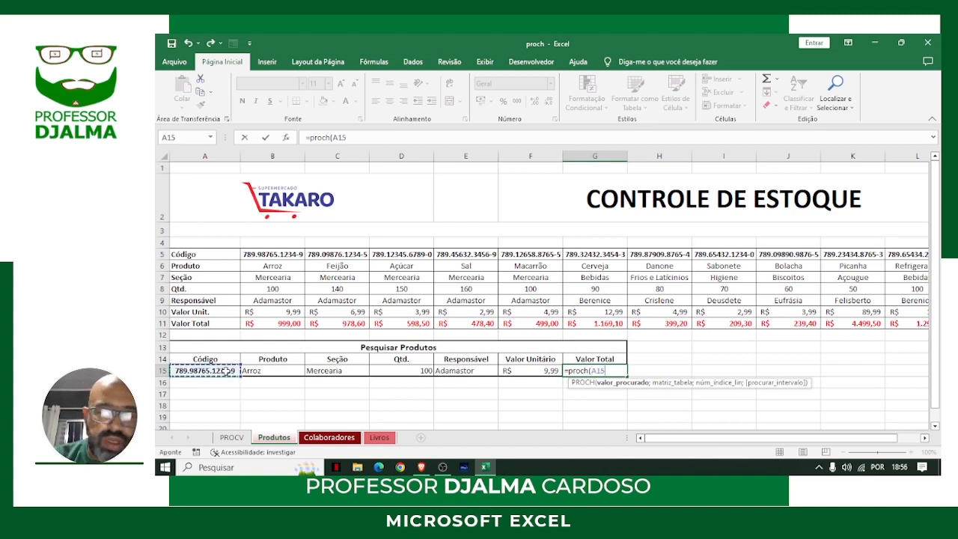
pyautogui.write(';')
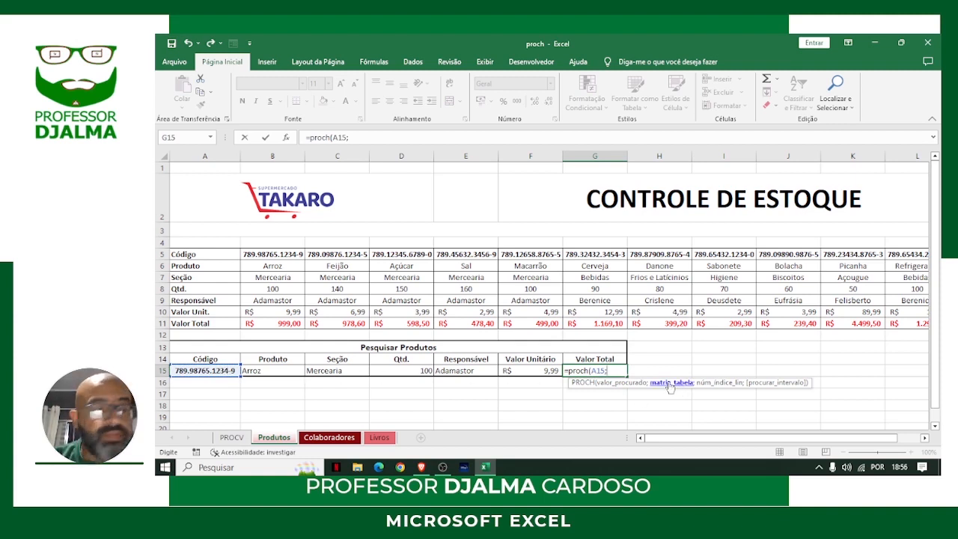
pyautogui.moveTo(204, 254); pyautogui.dragTo(895, 323)
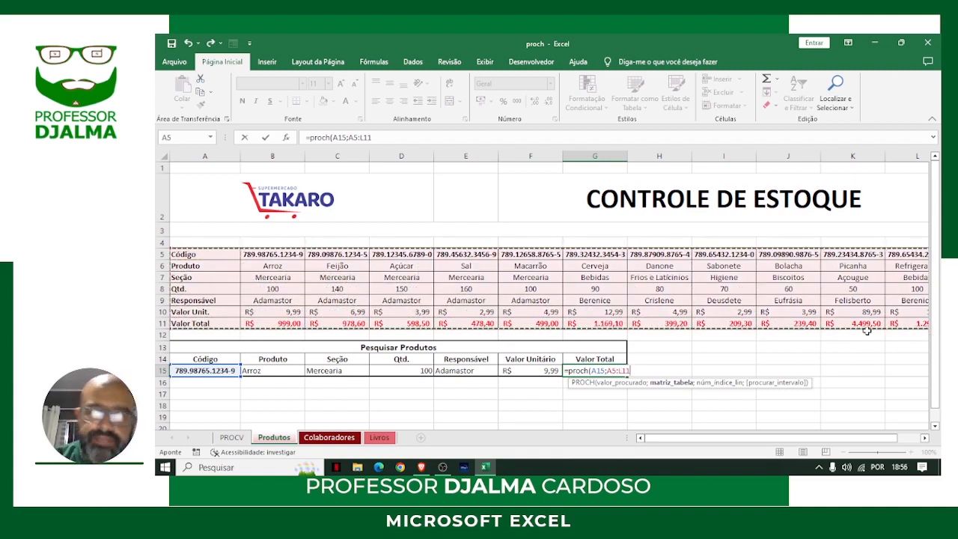
pyautogui.write(';')
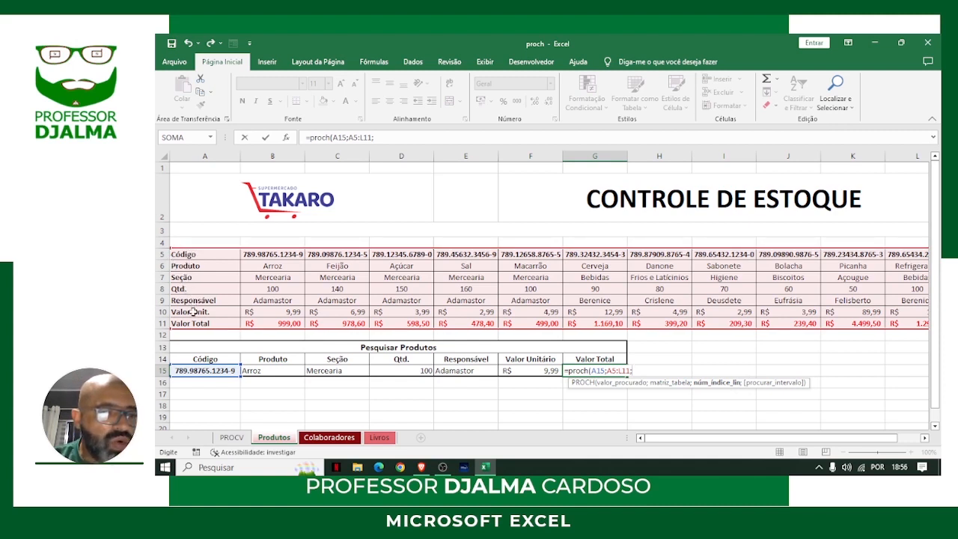
pyautogui.write('7')
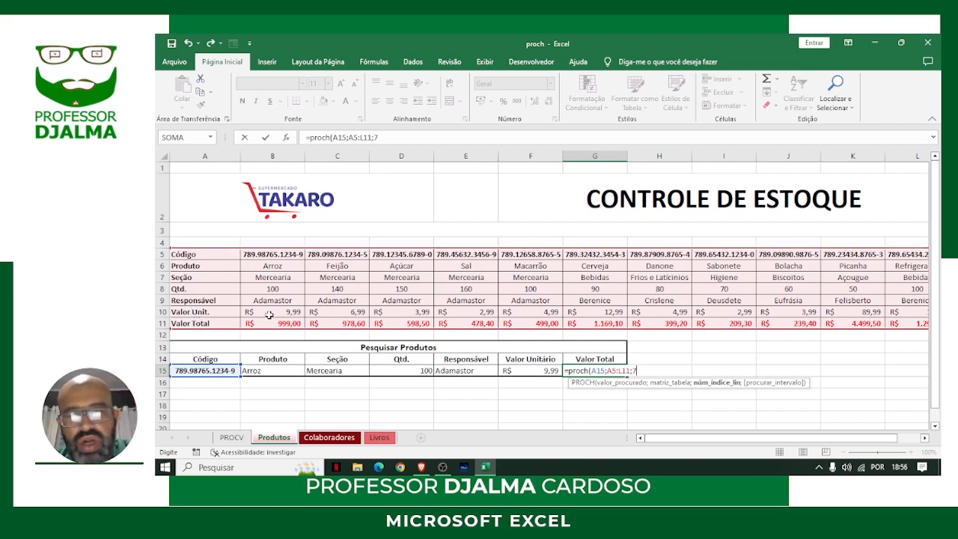
pyautogui.write(';')
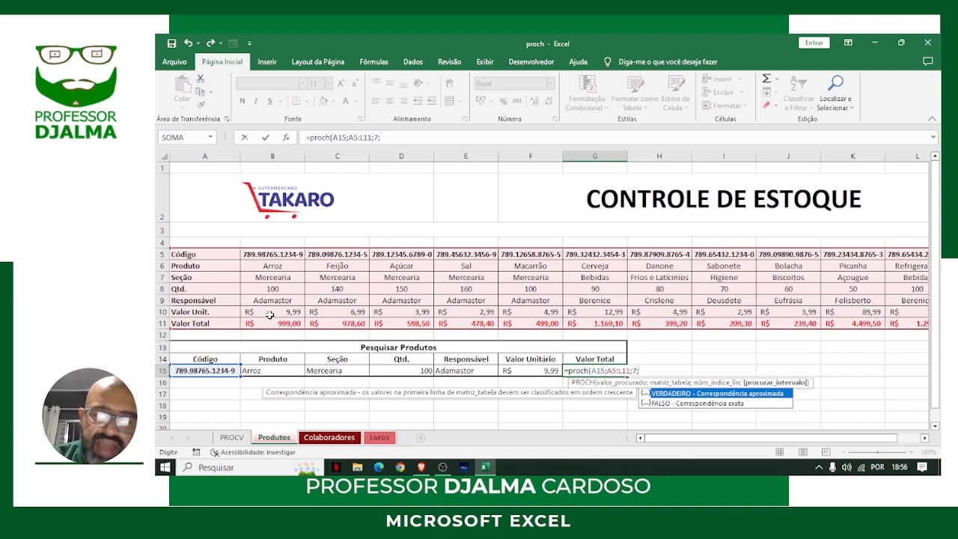
pyautogui.write('0')
pyautogui.press('Return')
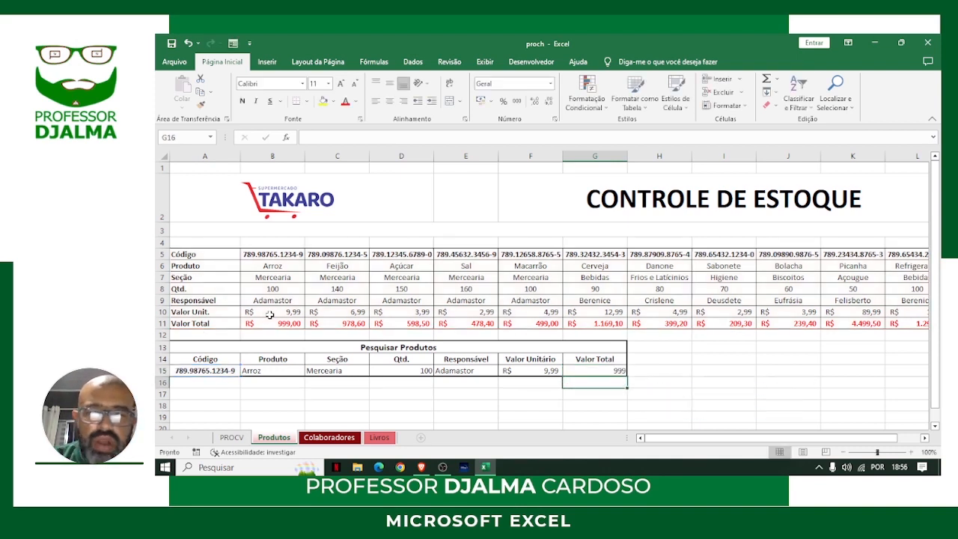
pyautogui.click(616, 369)
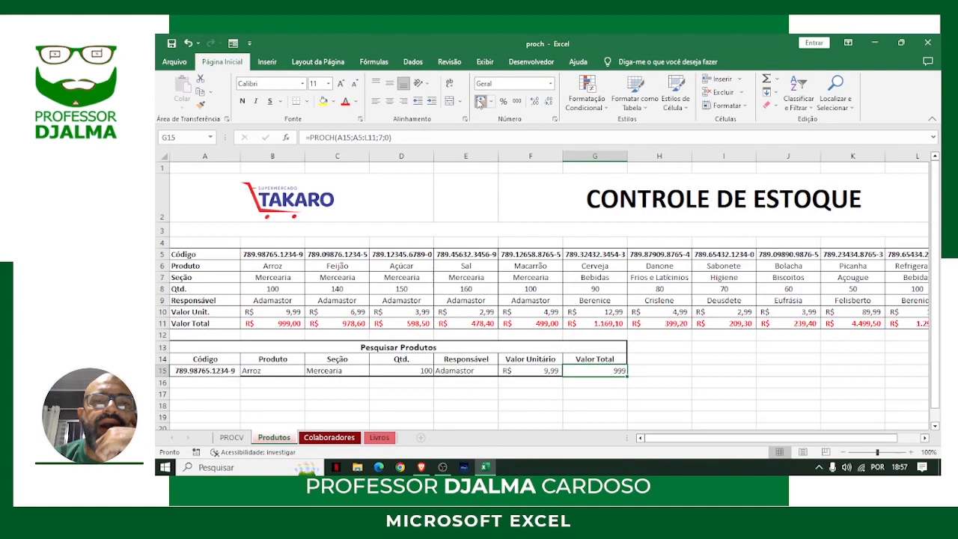
# Give G15 under Valor Total the Contábil number format in R$, and centre the results in B15:G15.
pyautogui.click(479, 102)
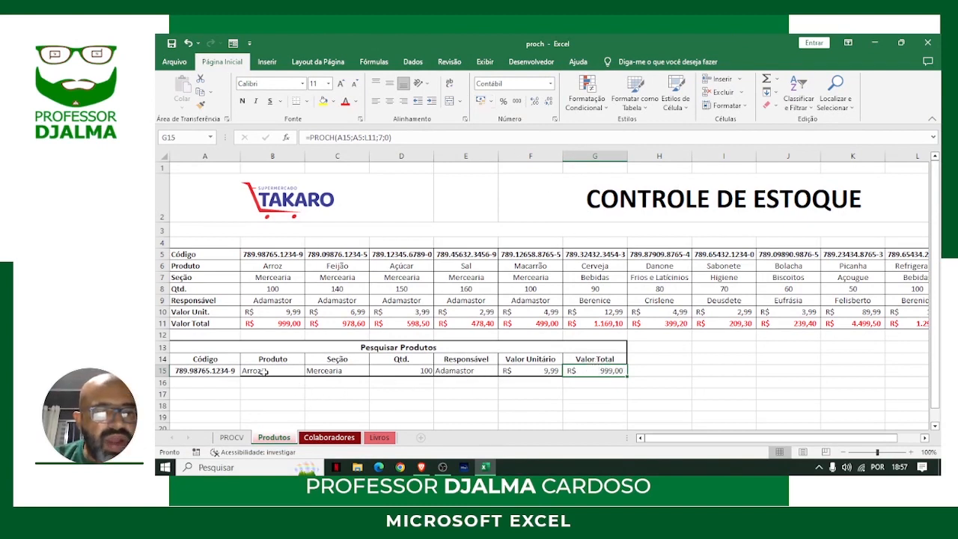
pyautogui.moveTo(256, 368); pyautogui.dragTo(568, 372)
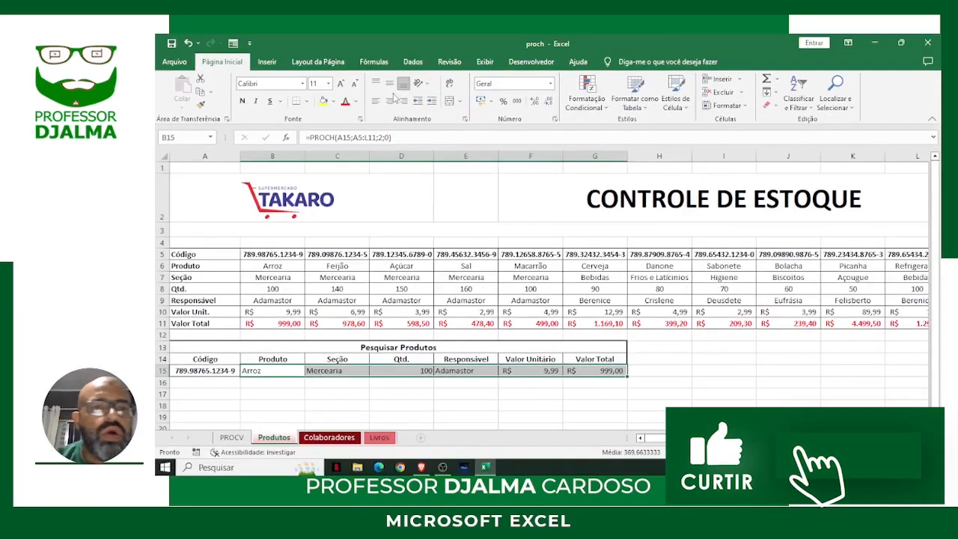
pyautogui.click(389, 104)
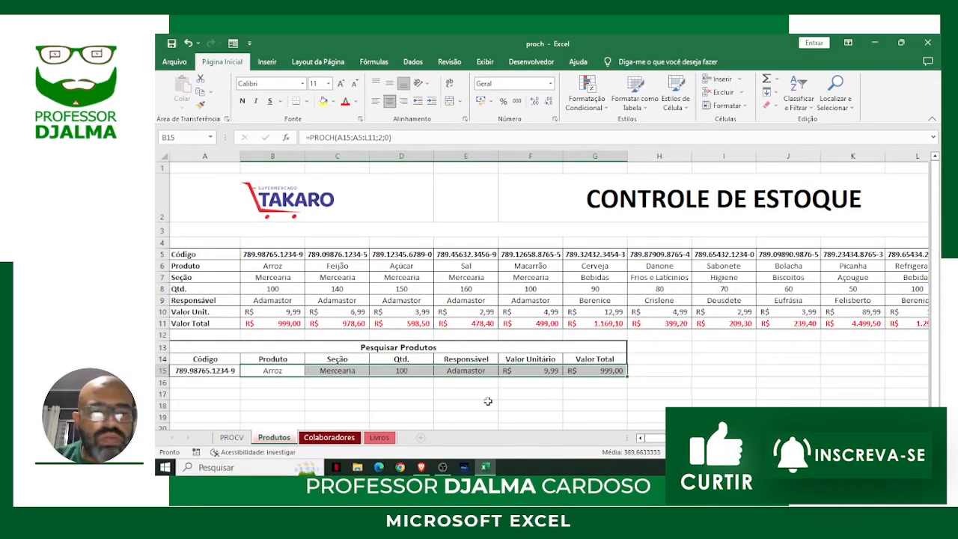
pyautogui.click(485, 404)
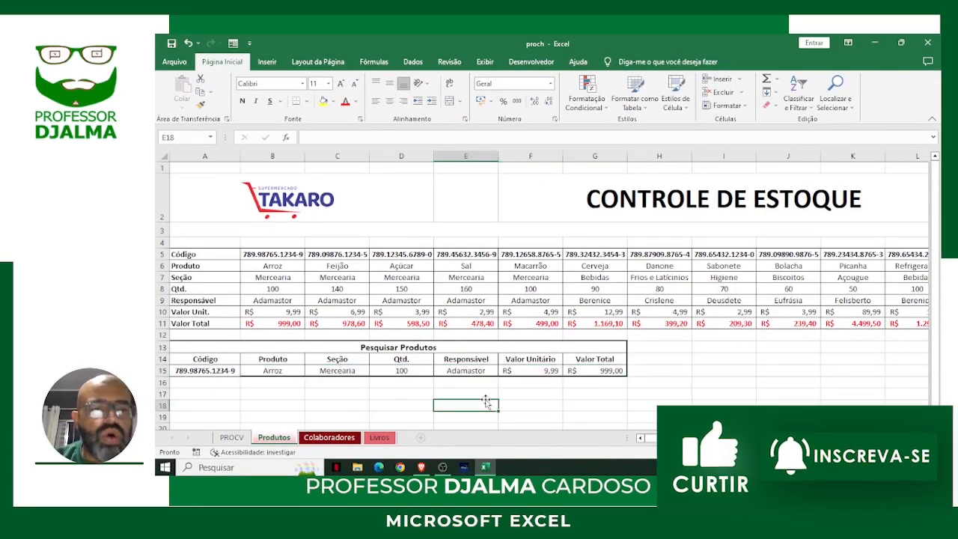
# Set the font colour of the product code in A15 to red.
pyautogui.click(221, 370)
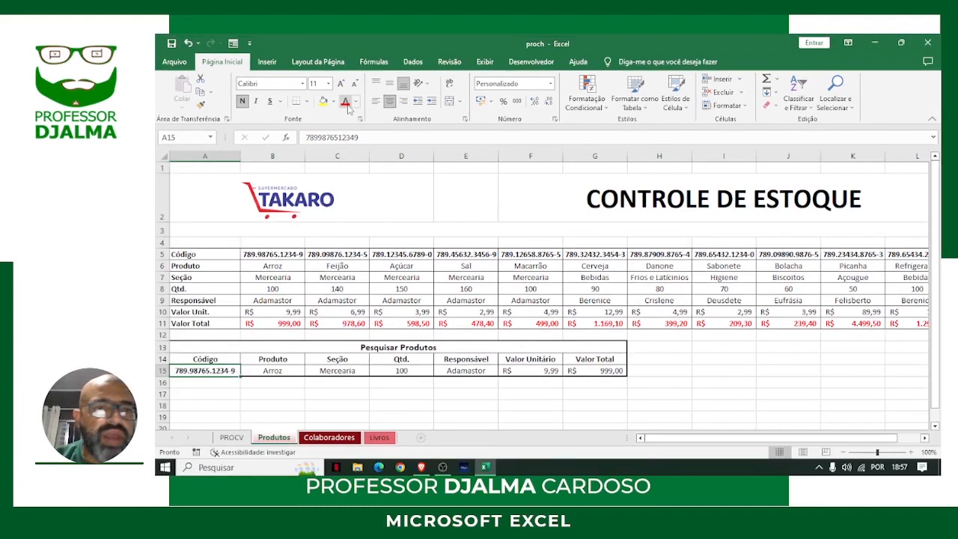
pyautogui.click(520, 407)
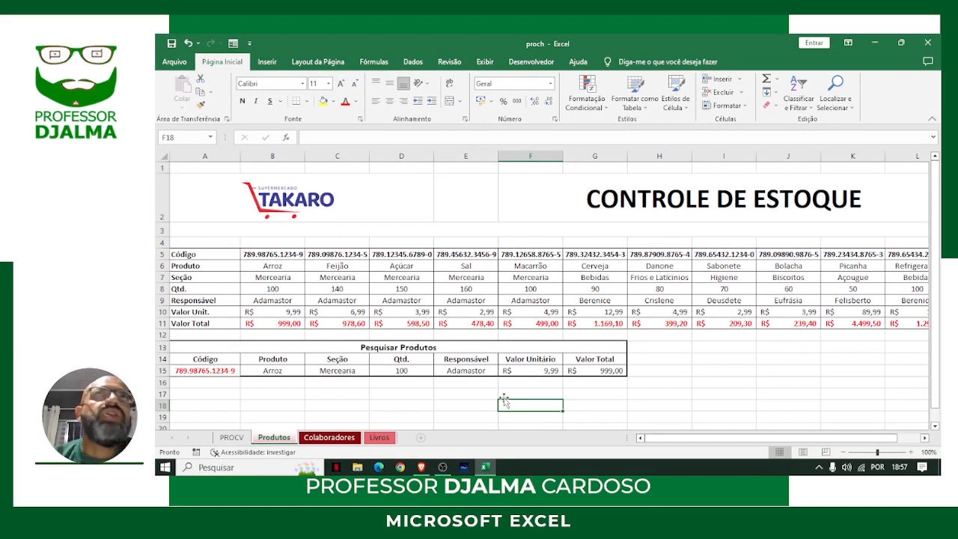
# Set the Qtd. of Arroz in B8 to 200, and compare Valor Total in B11 with G15.
pyautogui.click(284, 291)
pyautogui.moveTo(284, 290); pyautogui.dragTo(281, 290)
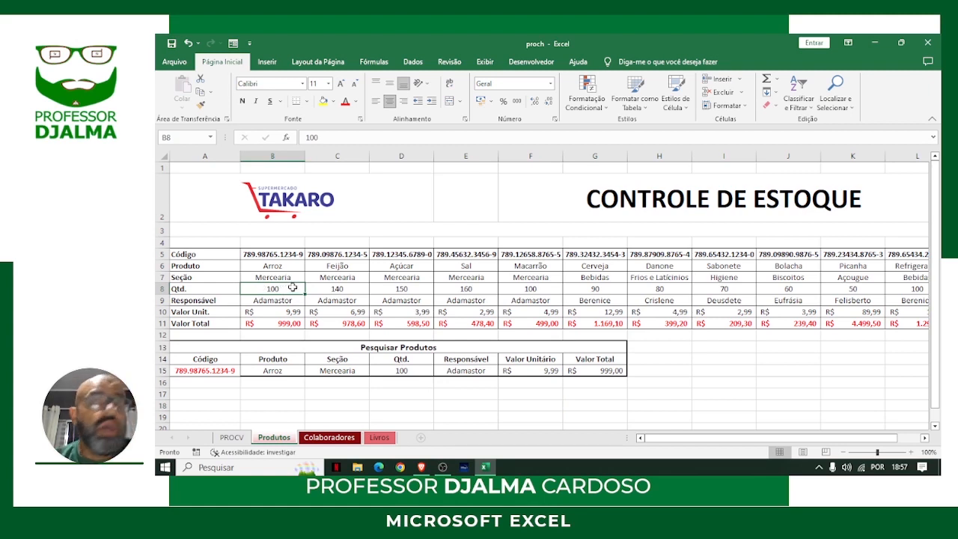
pyautogui.write('200')
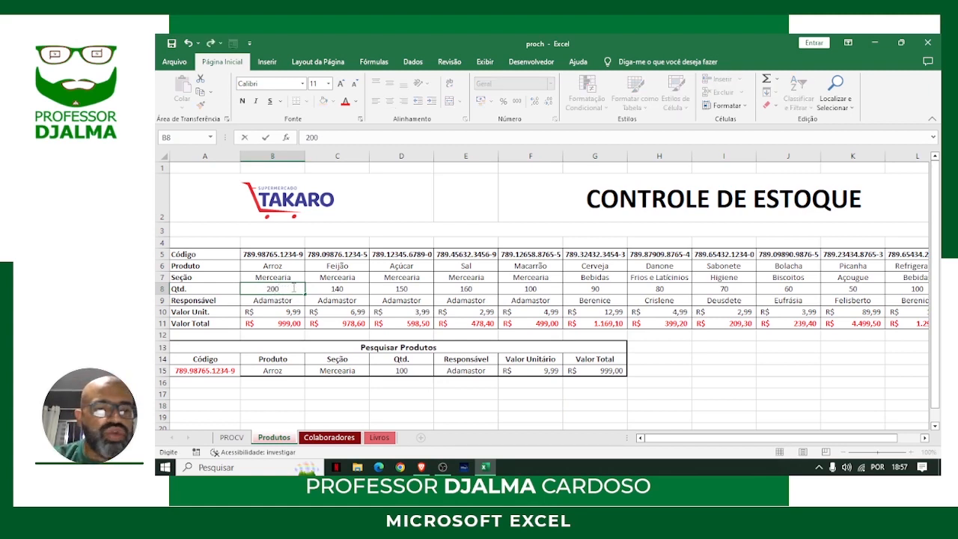
pyautogui.press('Return')
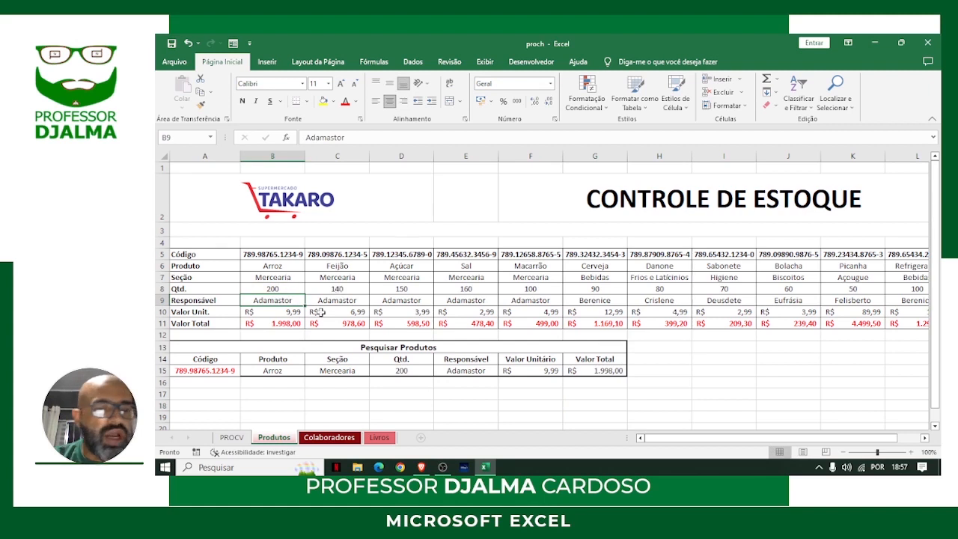
pyautogui.click(282, 323)
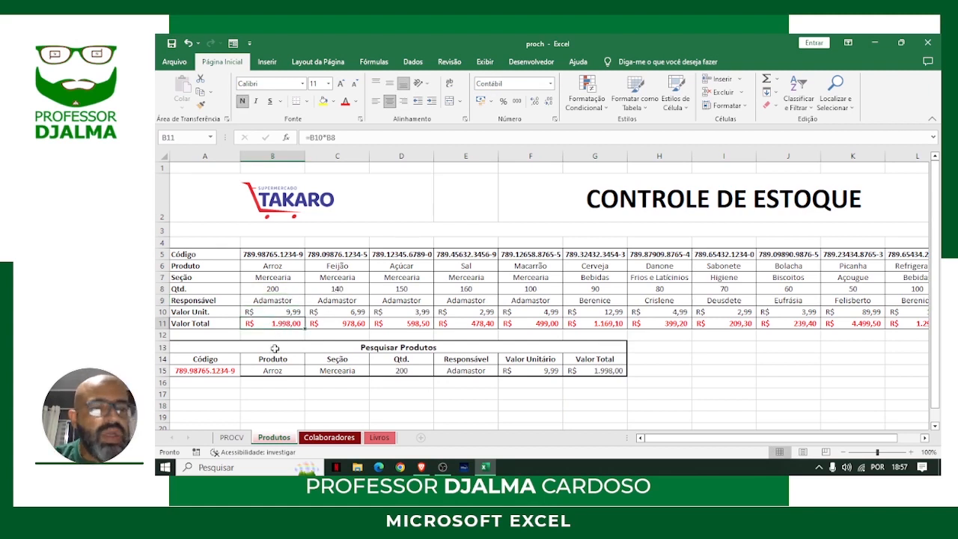
pyautogui.click(589, 372)
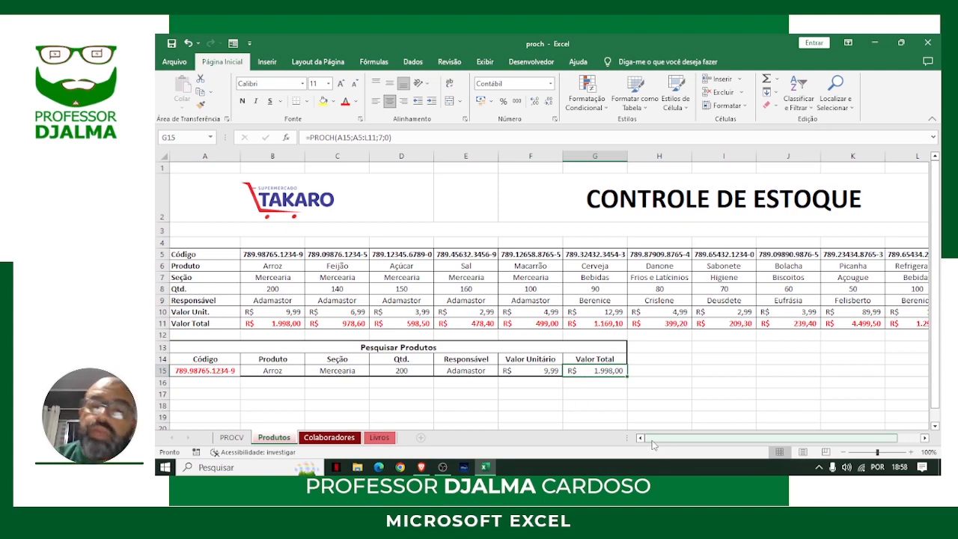
pyautogui.click(221, 372)
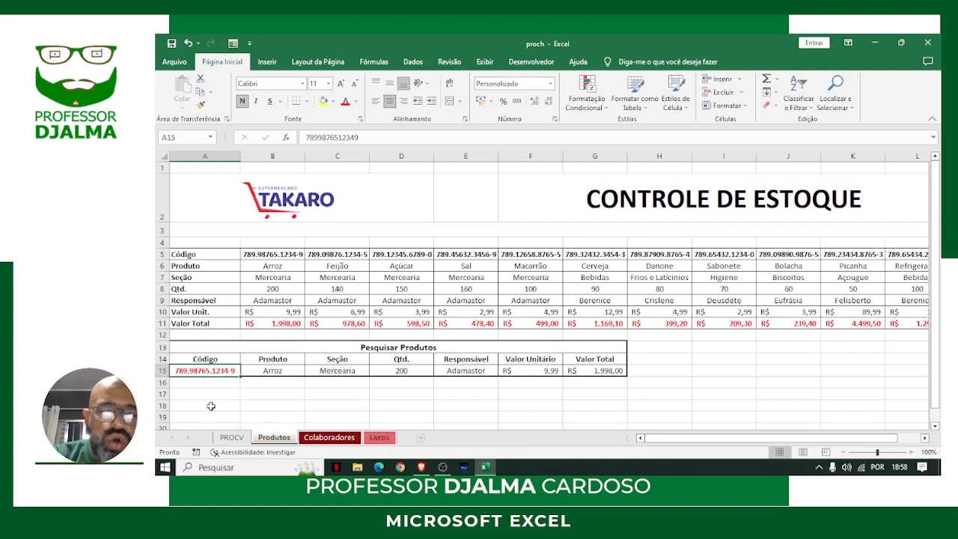
pyautogui.write('7890')
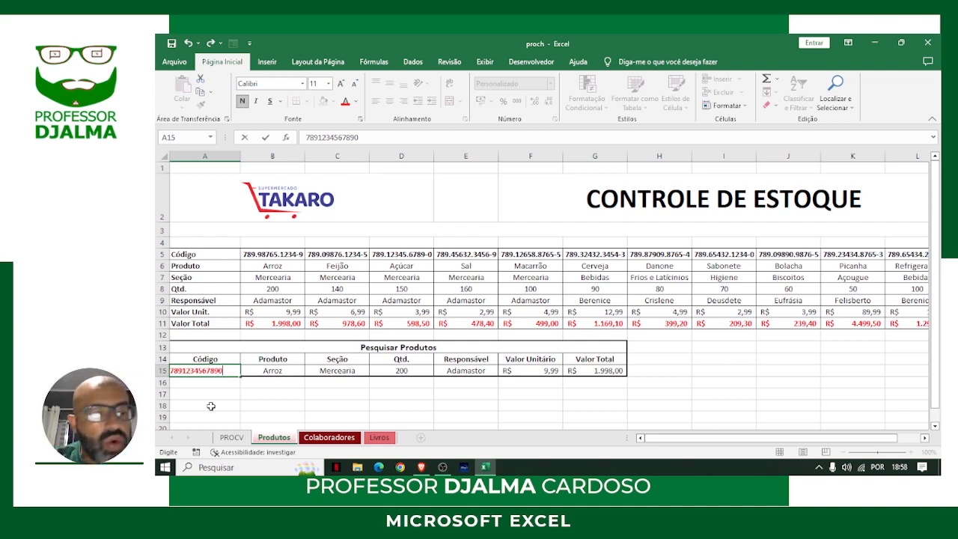
pyautogui.press('Return')
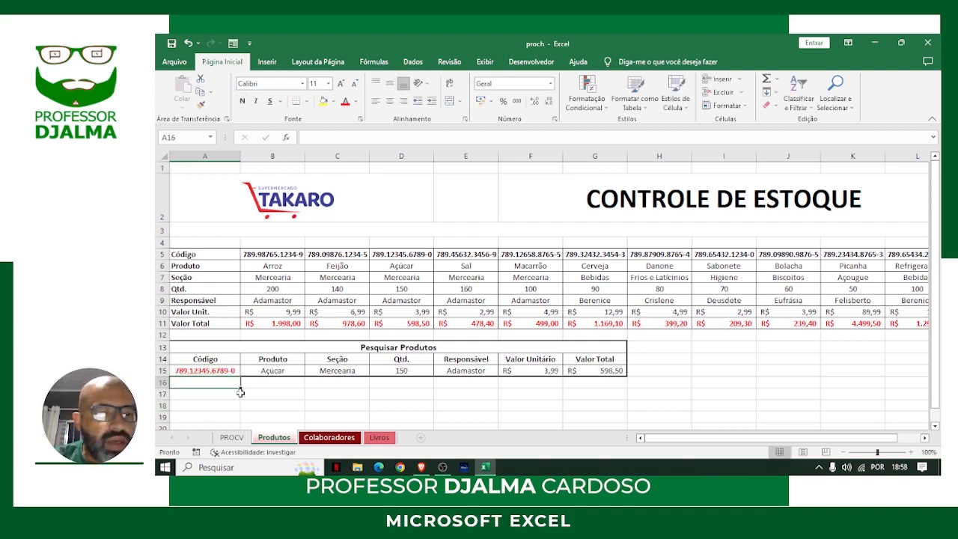
pyautogui.click(281, 371)
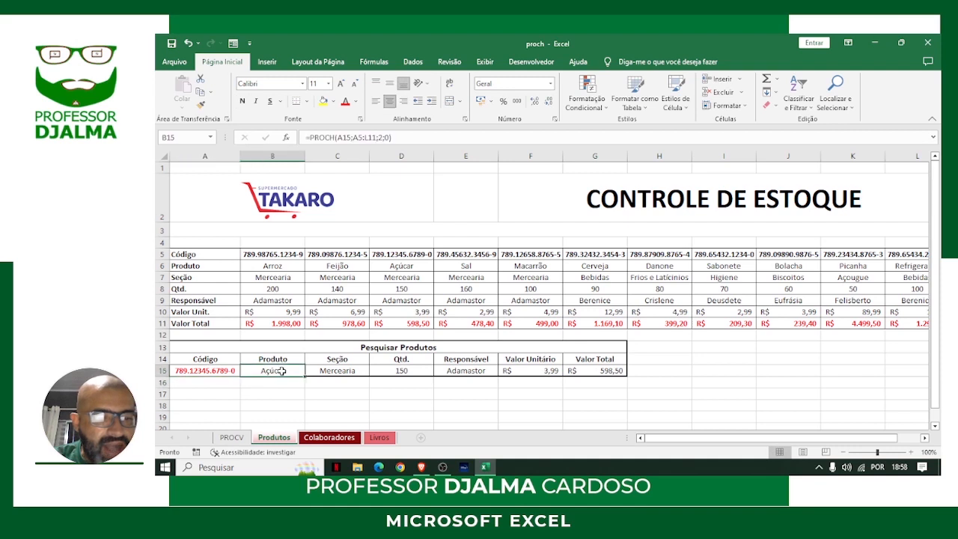
pyautogui.click(336, 369)
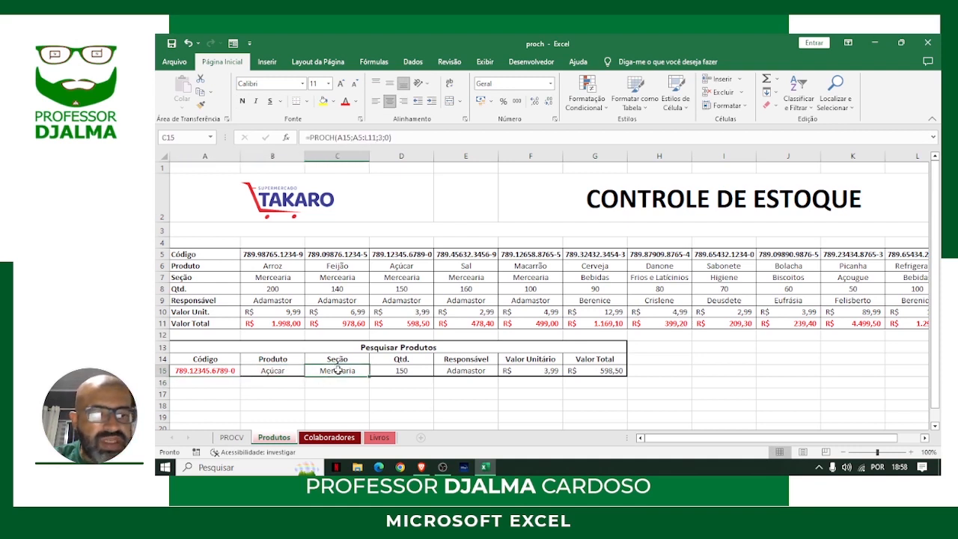
pyautogui.click(404, 369)
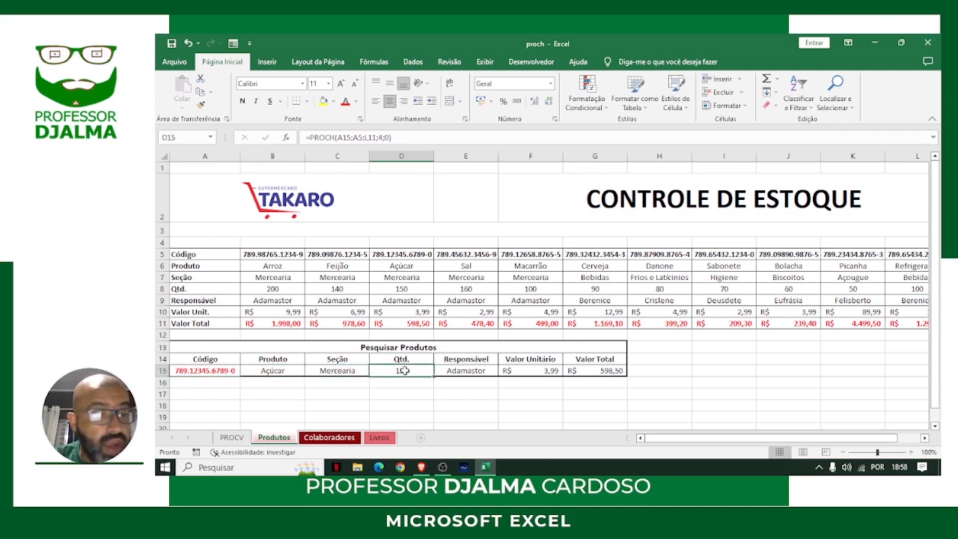
pyautogui.click(481, 369)
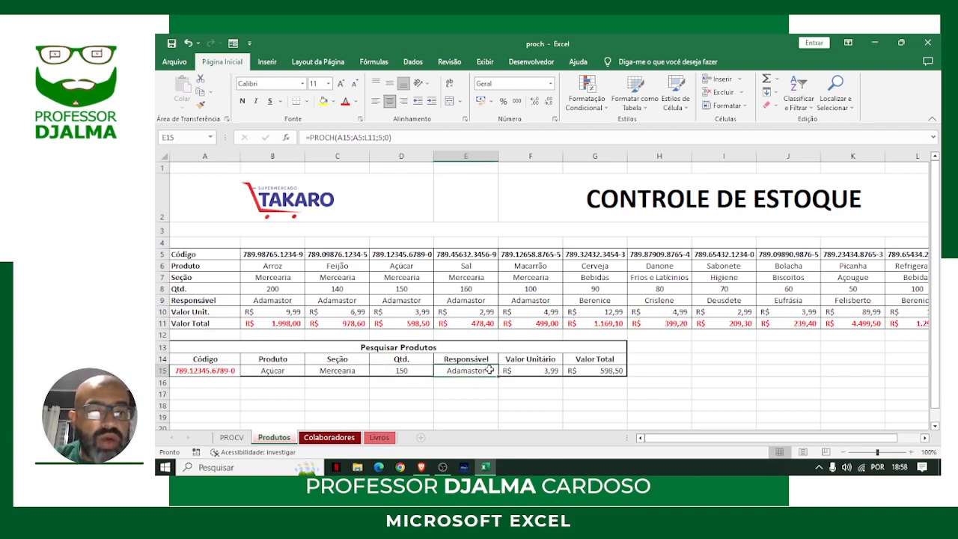
pyautogui.click(534, 372)
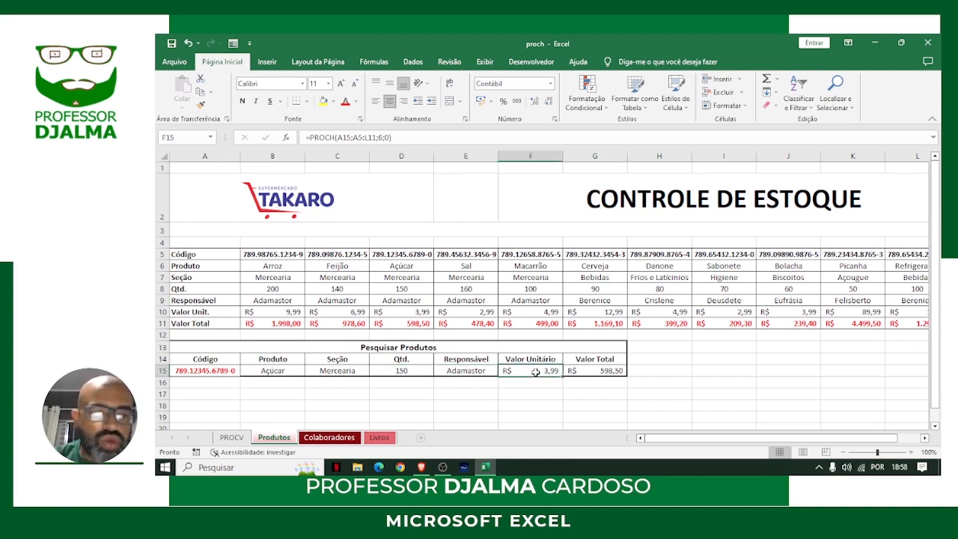
pyautogui.click(600, 370)
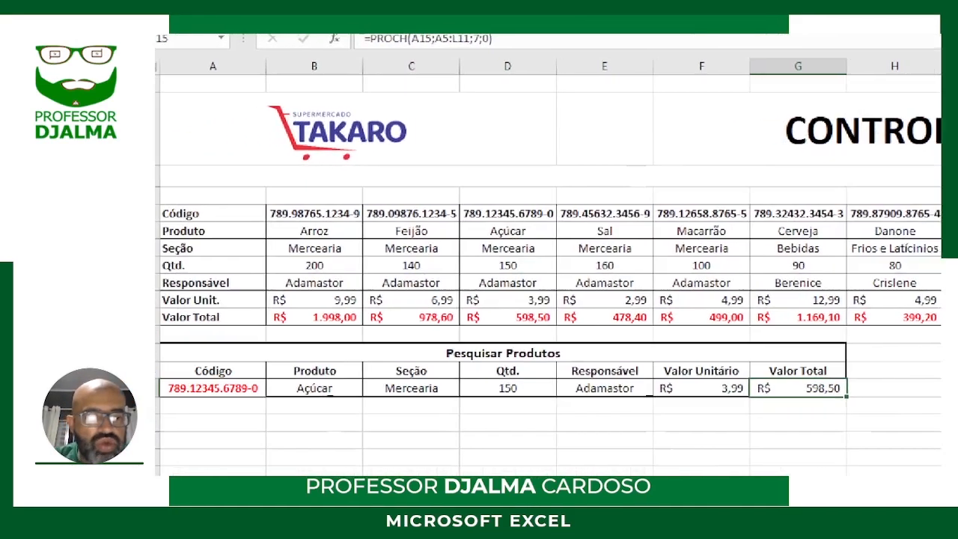
# Draw red arrows linking each Açúcar value in the stock table to its matching field in the Pesquisar Produtos table.
pyautogui.moveTo(258, 381)
pyautogui.mouseDown()
pyautogui.moveTo(329, 345)
pyautogui.moveTo(465, 214)
pyautogui.mouseUp()
pyautogui.moveTo(344, 388); pyautogui.dragTo(494, 233)
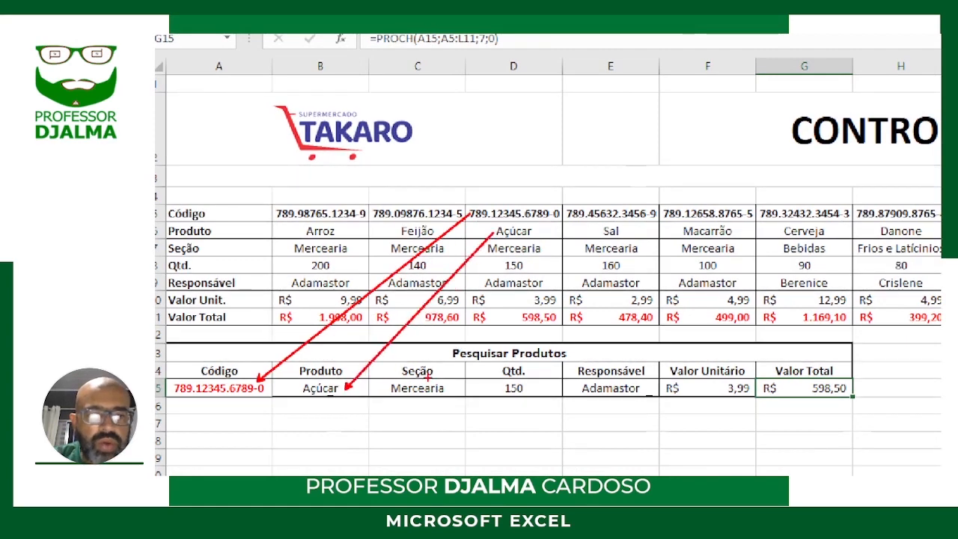
pyautogui.moveTo(442, 387); pyautogui.dragTo(494, 252)
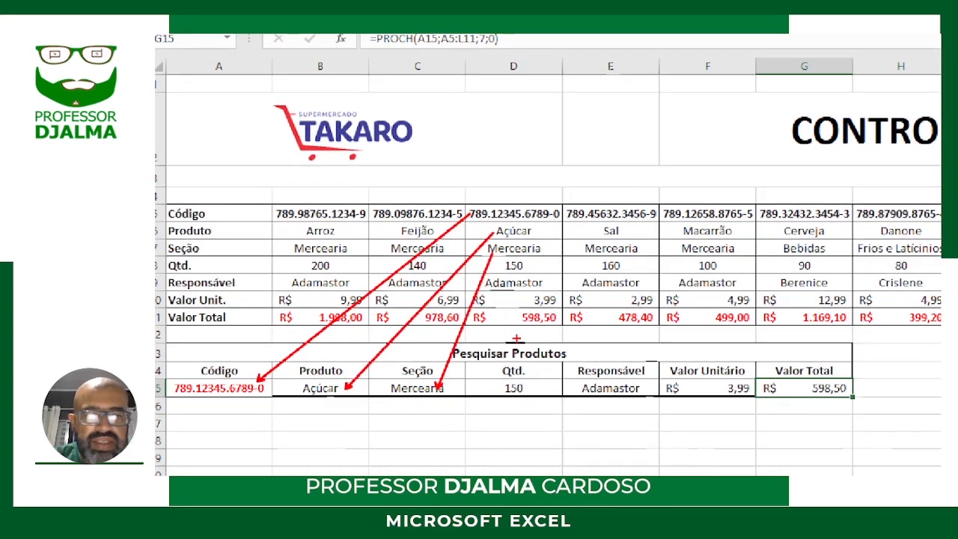
pyautogui.moveTo(531, 387); pyautogui.dragTo(531, 265)
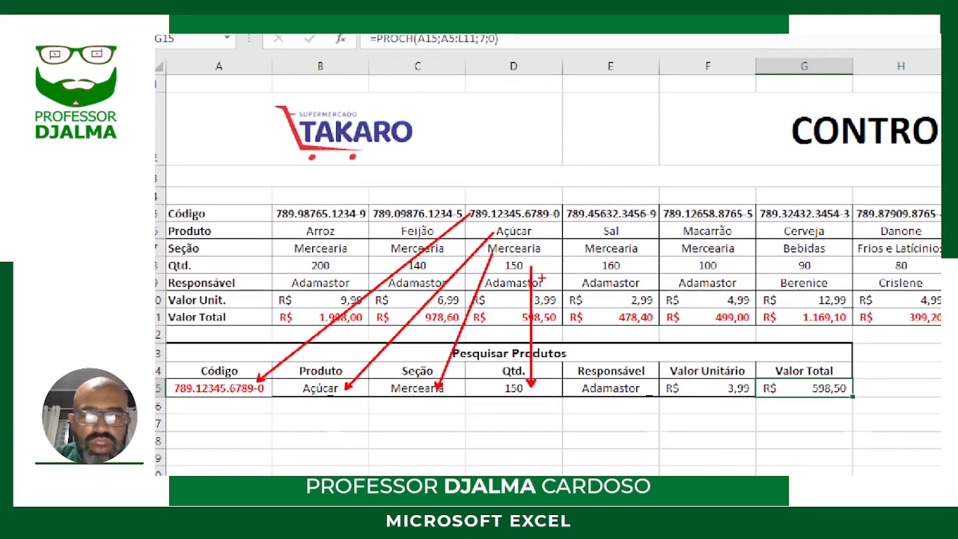
pyautogui.moveTo(646, 389); pyautogui.dragTo(551, 282)
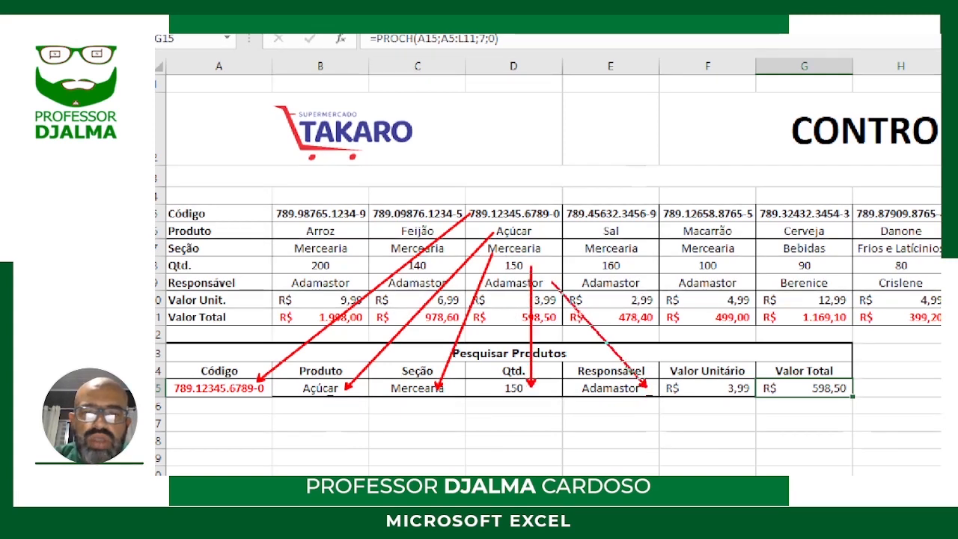
pyautogui.moveTo(693, 389)
pyautogui.mouseDown()
pyautogui.moveTo(524, 296)
pyautogui.moveTo(551, 306)
pyautogui.mouseUp()
pyautogui.moveTo(781, 390)
pyautogui.mouseDown()
pyautogui.moveTo(637, 361)
pyautogui.moveTo(558, 324)
pyautogui.mouseUp()
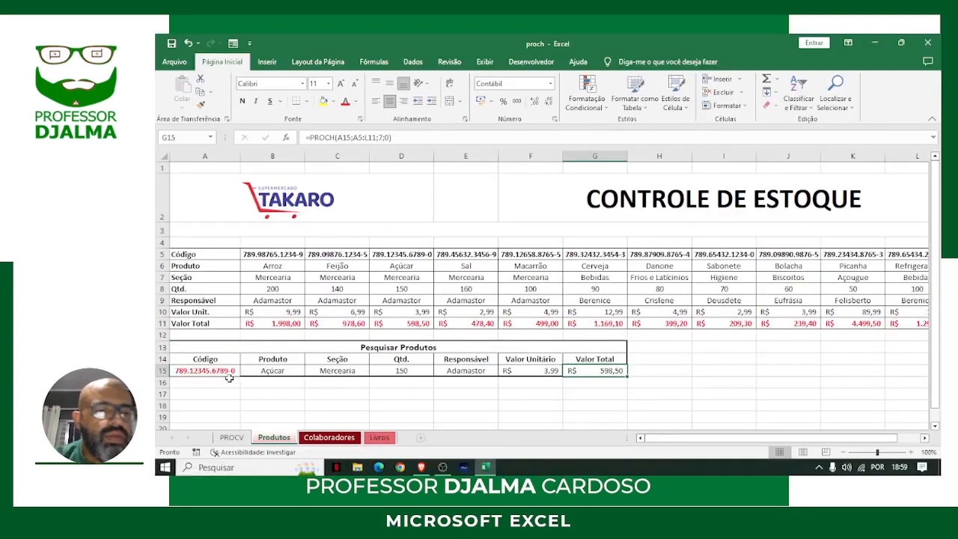
pyautogui.click(239, 387)
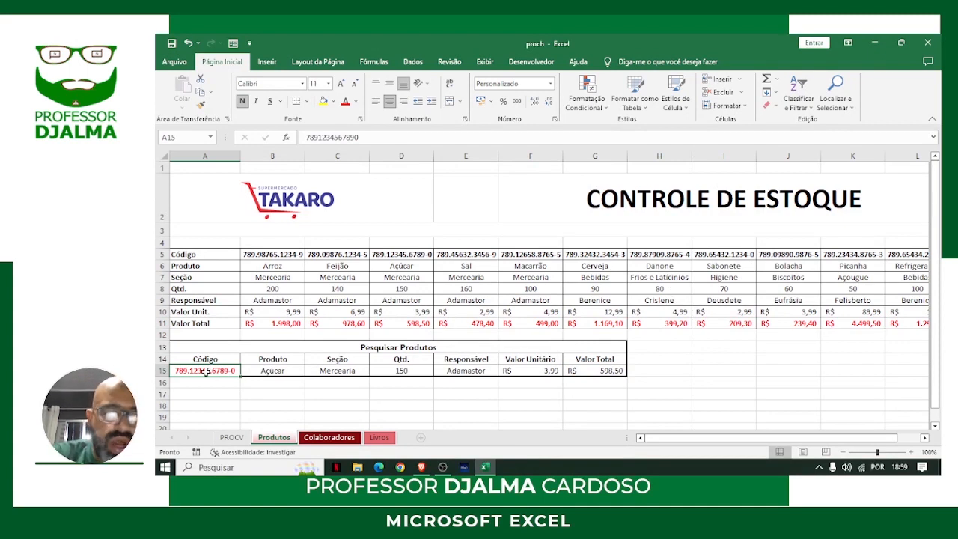
pyautogui.write('789')
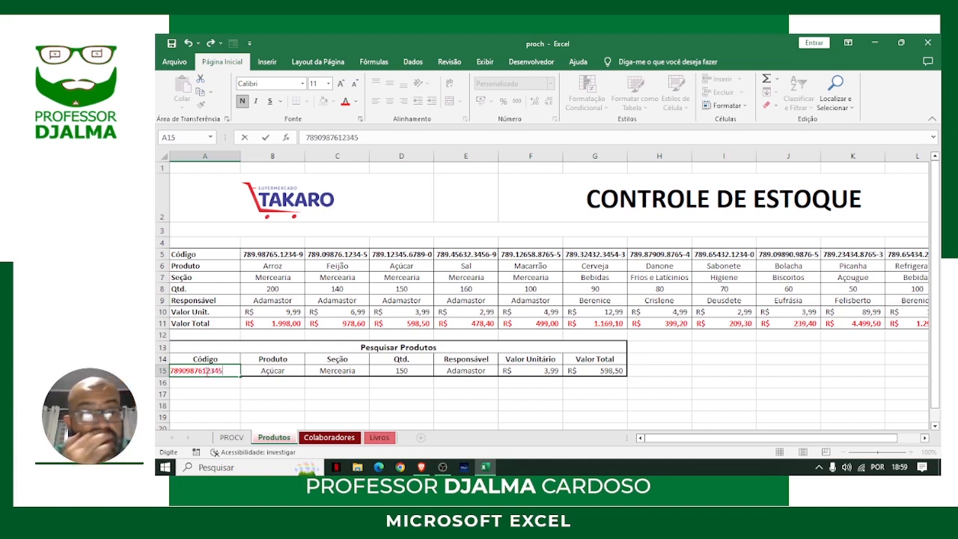
pyautogui.write('0987612345')
pyautogui.press('Return')
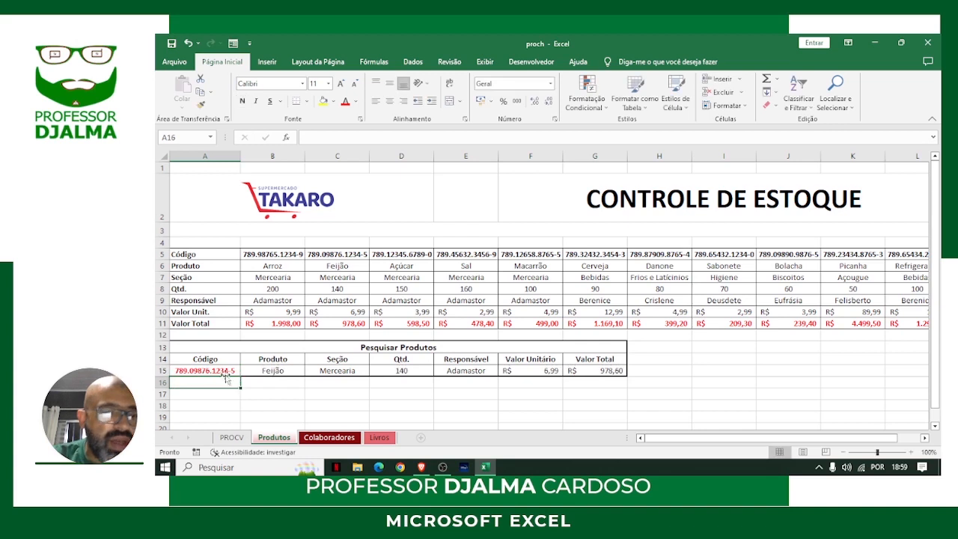
pyautogui.click(274, 371)
pyautogui.click(324, 372)
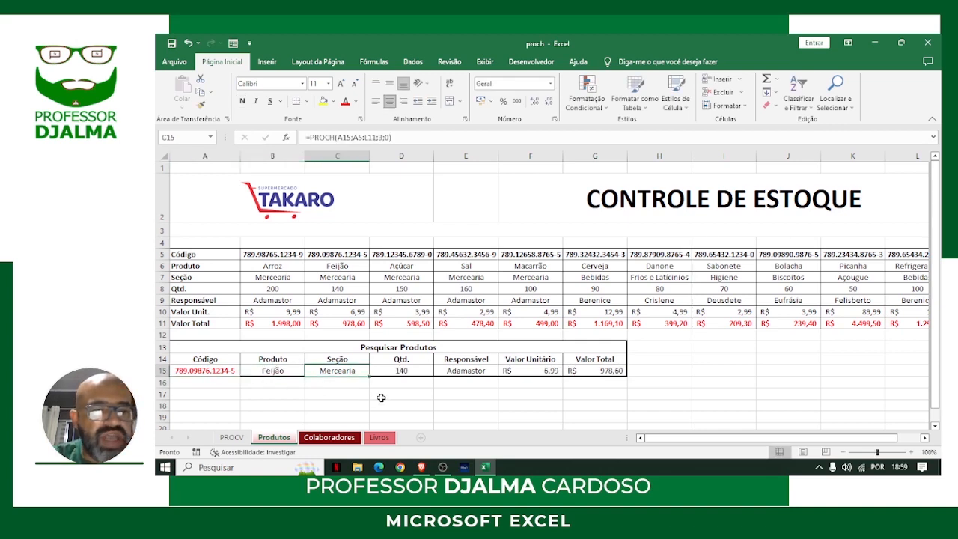
pyautogui.click(398, 373)
pyautogui.click(459, 369)
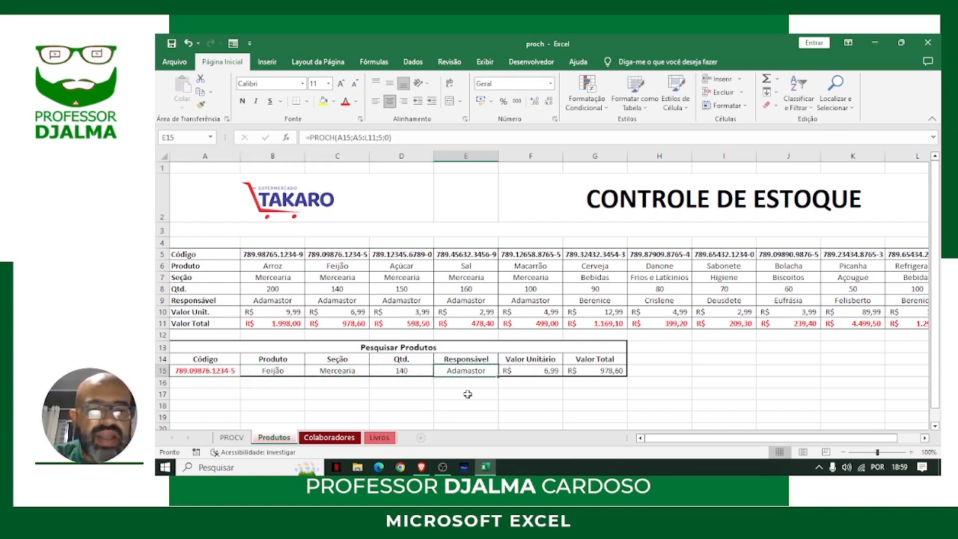
pyautogui.click(545, 371)
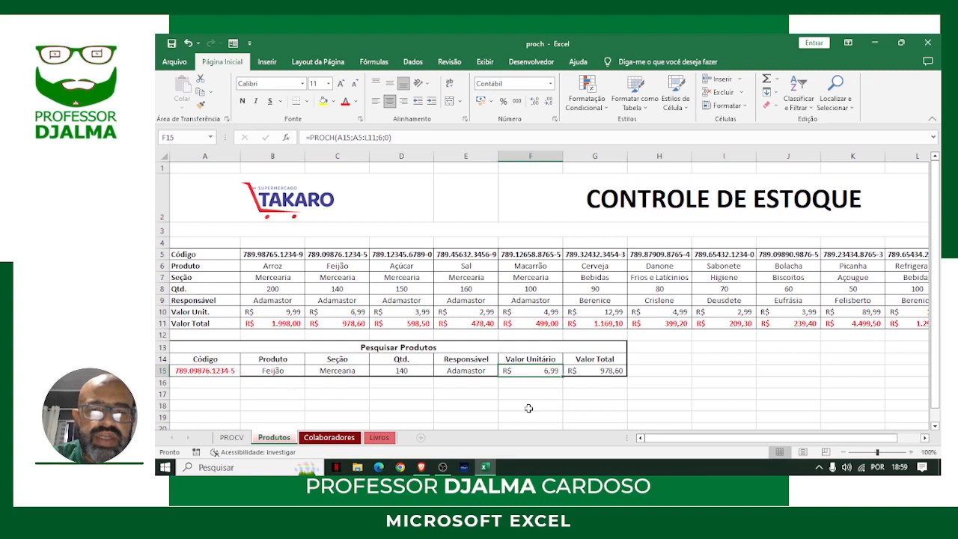
pyautogui.click(617, 371)
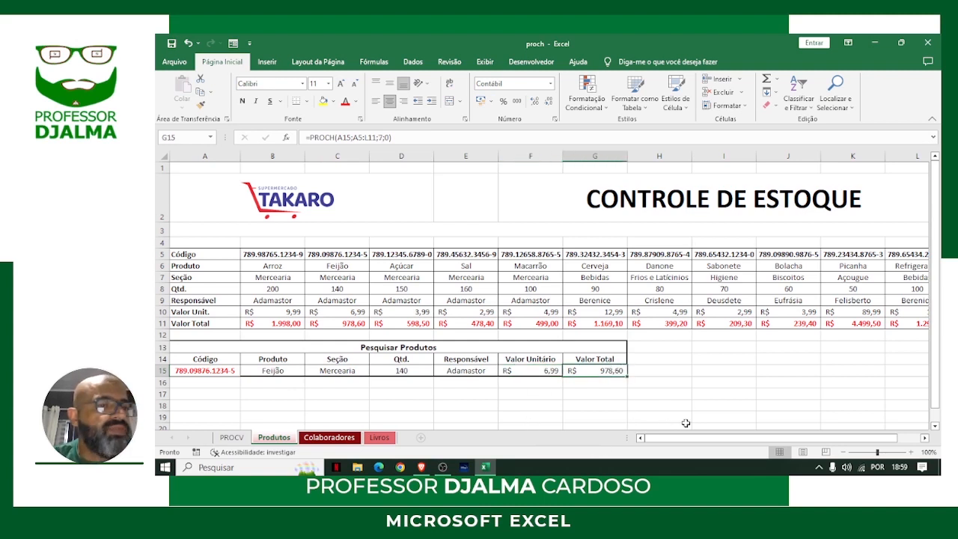
pyautogui.click(695, 416)
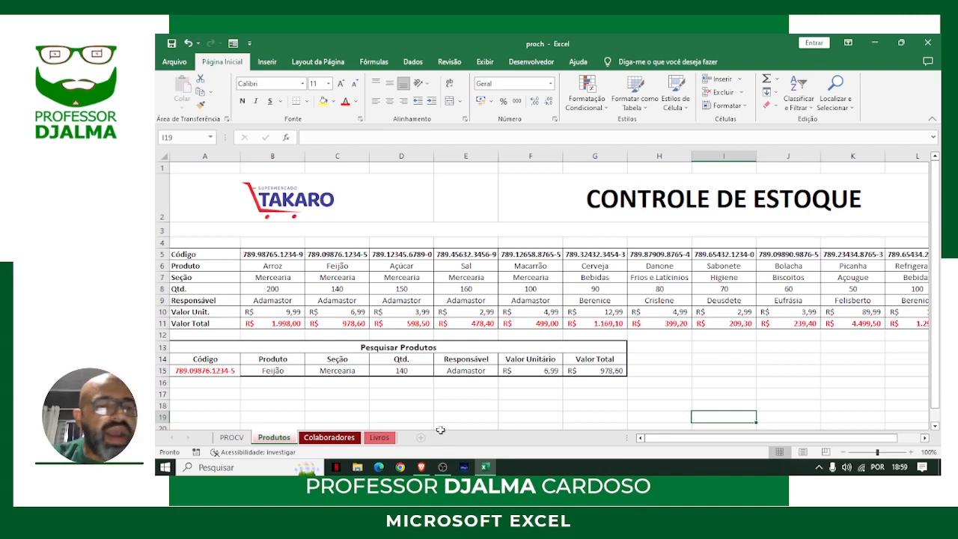
# Switch to the Colaboradores sheet, and select the Registro row A5:K5 of the employee table.
pyautogui.click(351, 438)
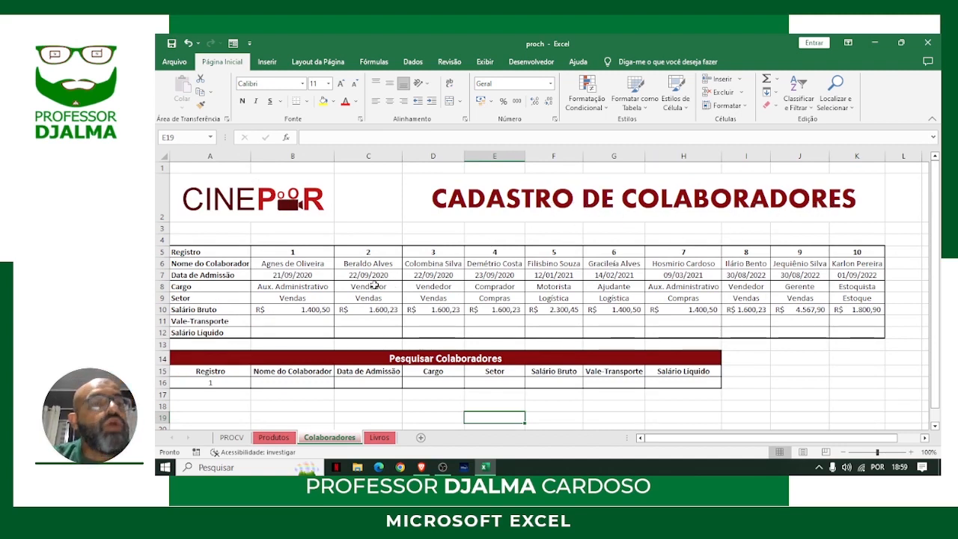
pyautogui.moveTo(230, 254); pyautogui.dragTo(849, 252)
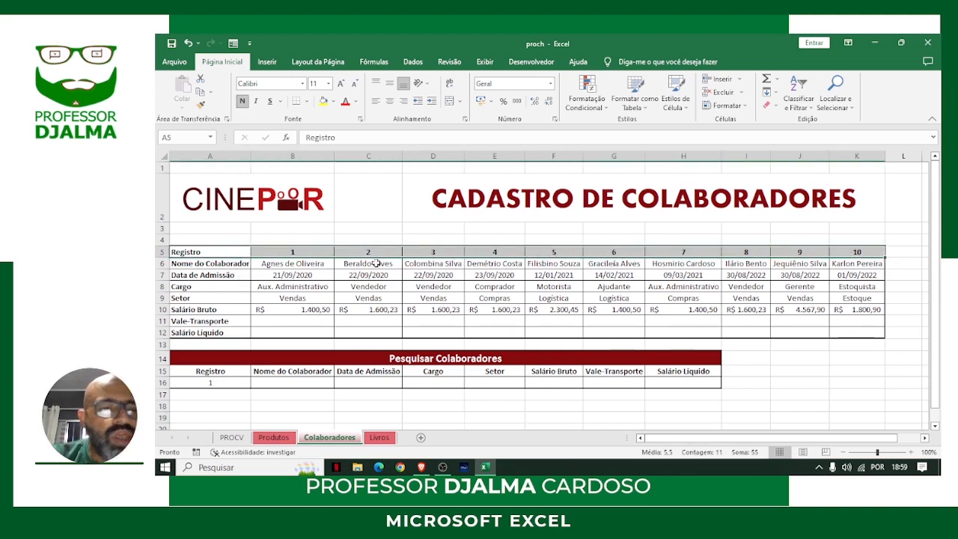
# Review the Nome do Colaborador and Data de Admissão rows across all employees, and the first Registro number in B5.
pyautogui.moveTo(277, 265); pyautogui.dragTo(844, 263)
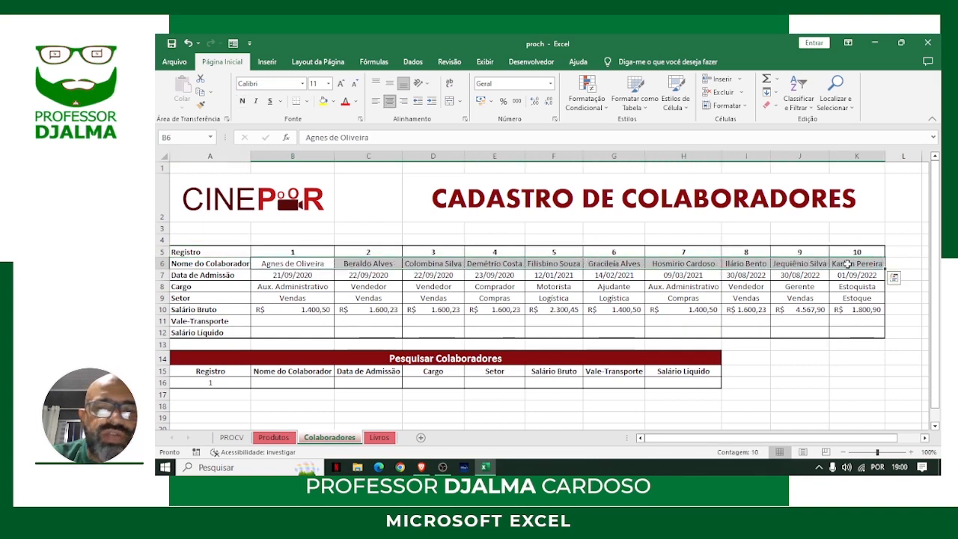
pyautogui.moveTo(301, 273); pyautogui.dragTo(854, 275)
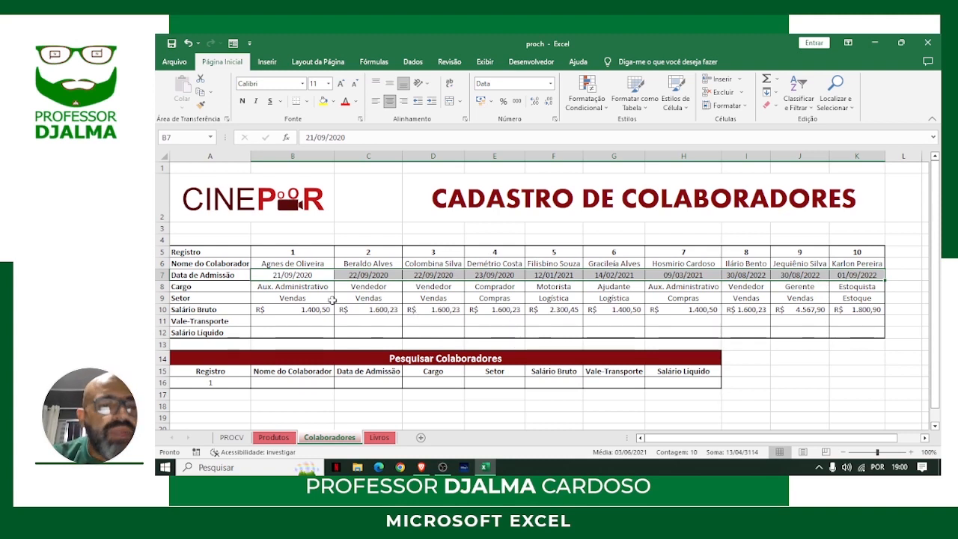
pyautogui.click(297, 252)
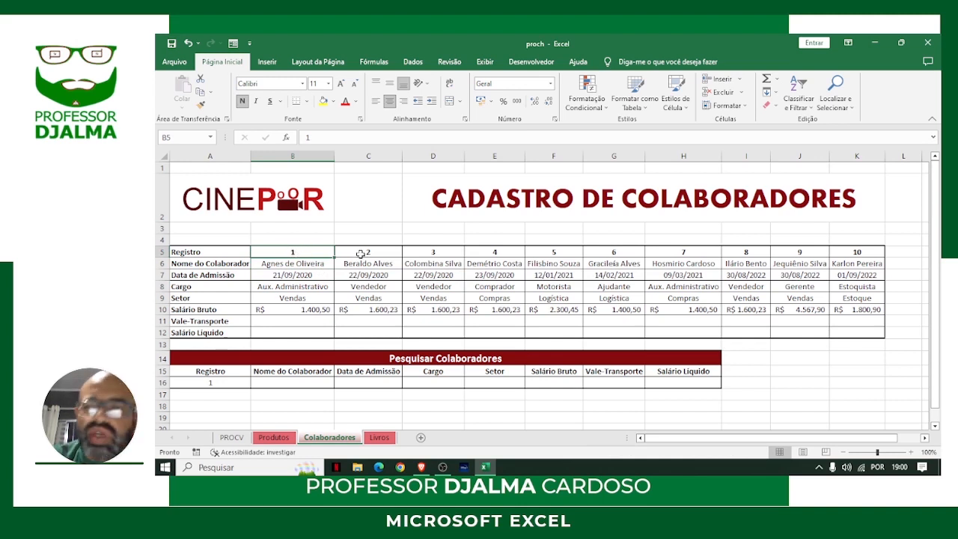
# Apply the custom number format CP0000 to the Registro numbers in B5:K5.
pyautogui.moveTo(299, 252); pyautogui.dragTo(839, 253)
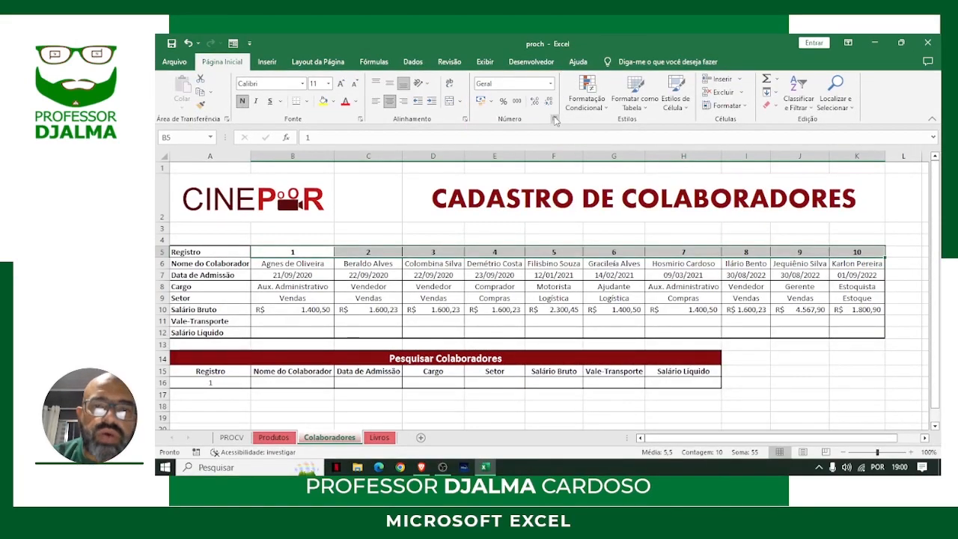
pyautogui.click(554, 119)
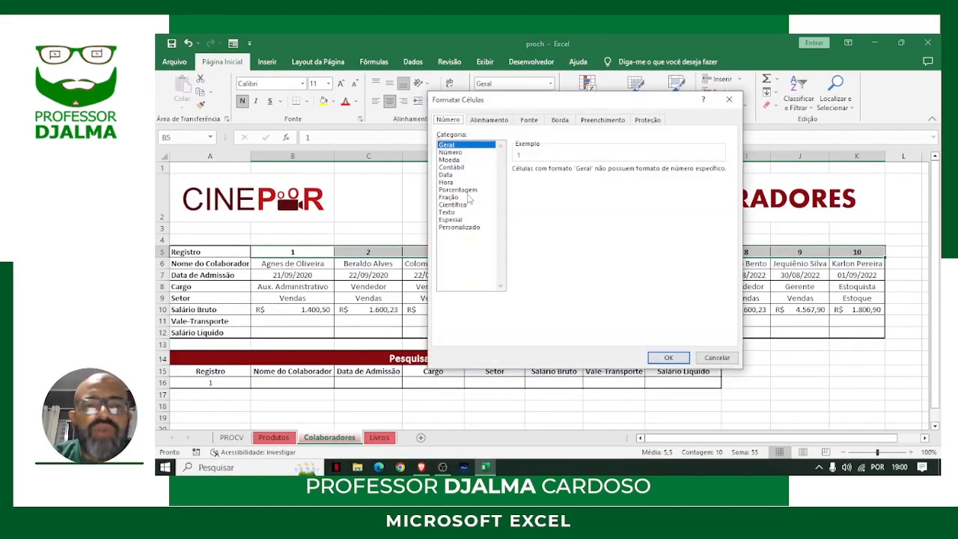
pyautogui.click(467, 227)
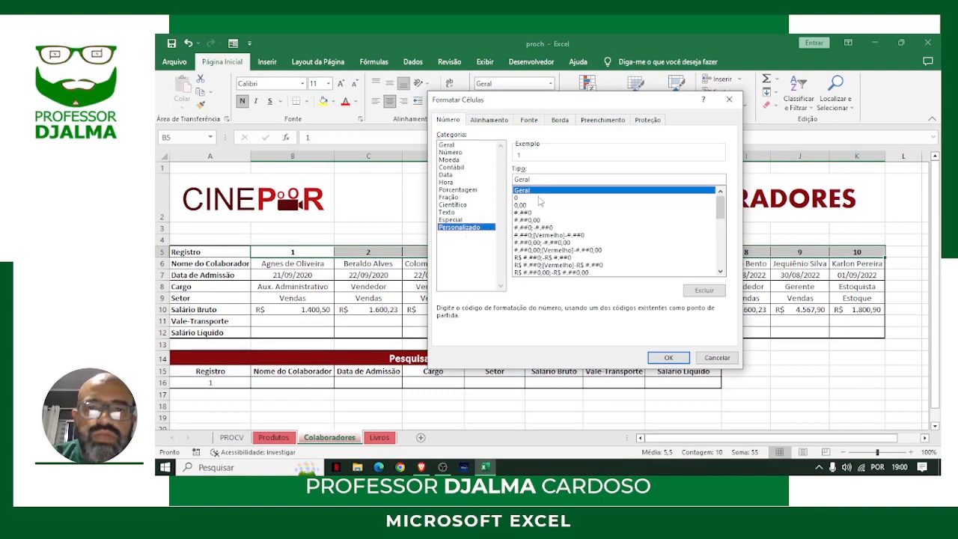
pyautogui.moveTo(531, 179); pyautogui.dragTo(497, 178)
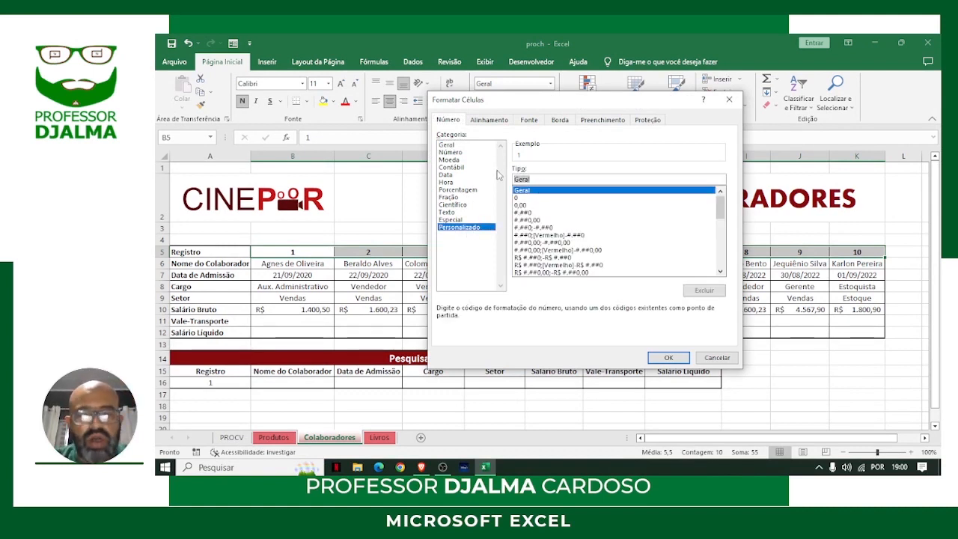
pyautogui.write('CP')
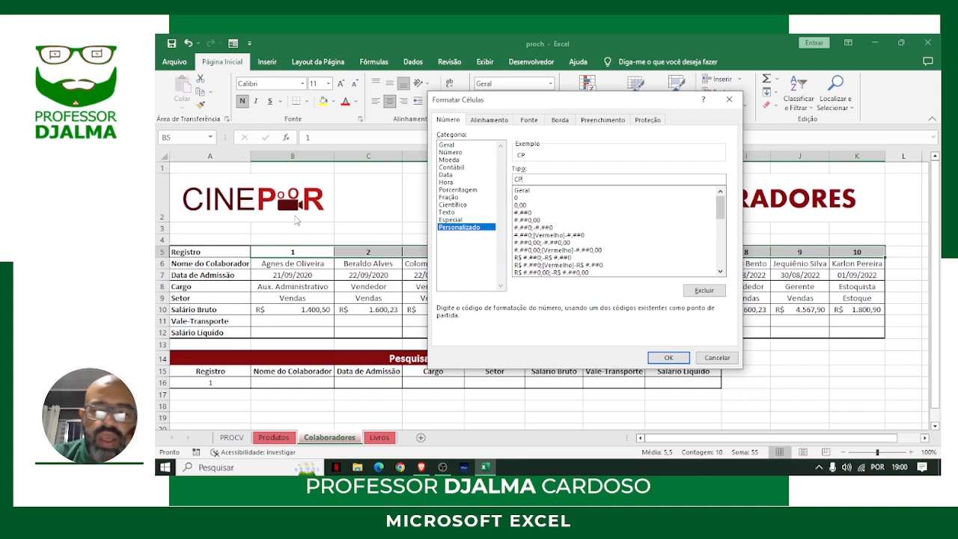
pyautogui.write('0000')
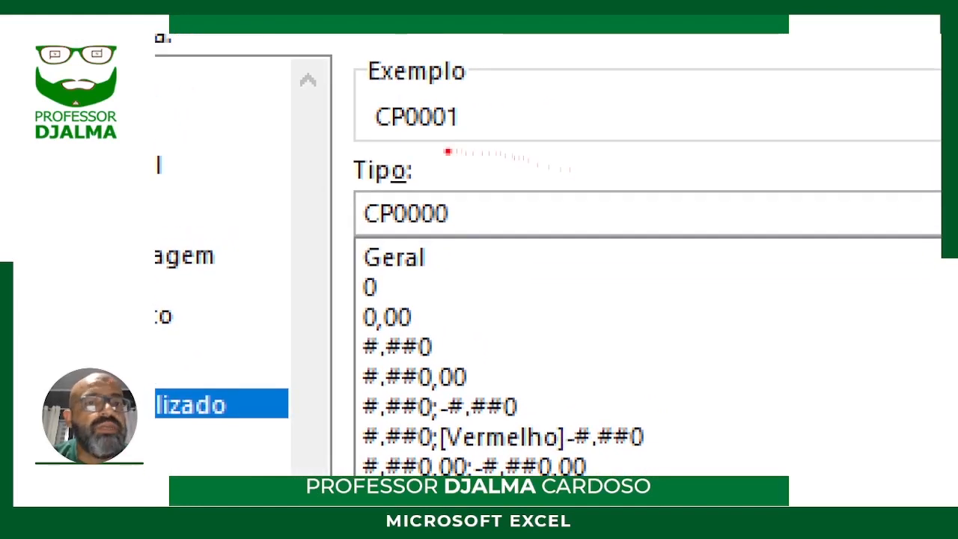
pyautogui.moveTo(356, 93)
pyautogui.mouseDown()
pyautogui.moveTo(391, 125)
pyautogui.moveTo(476, 138)
pyautogui.mouseUp()
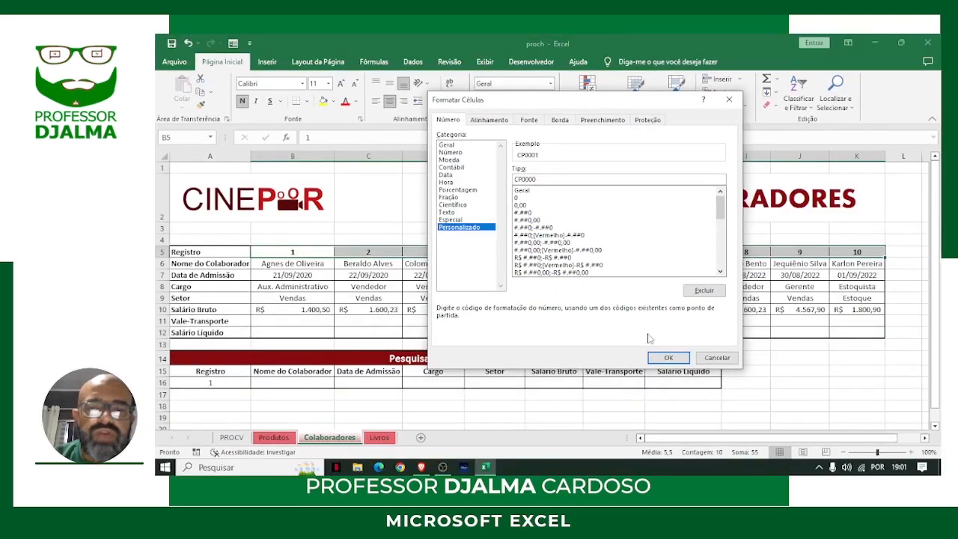
pyautogui.click(669, 358)
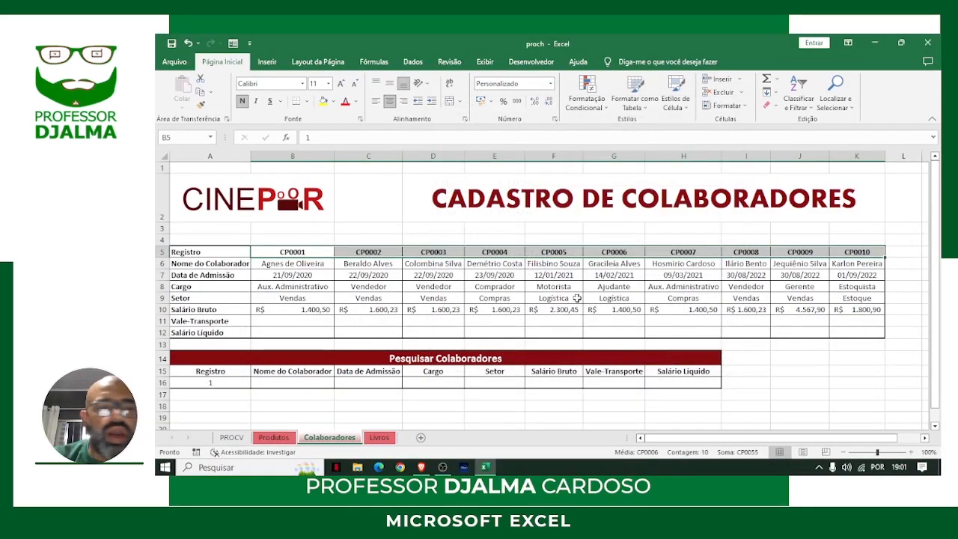
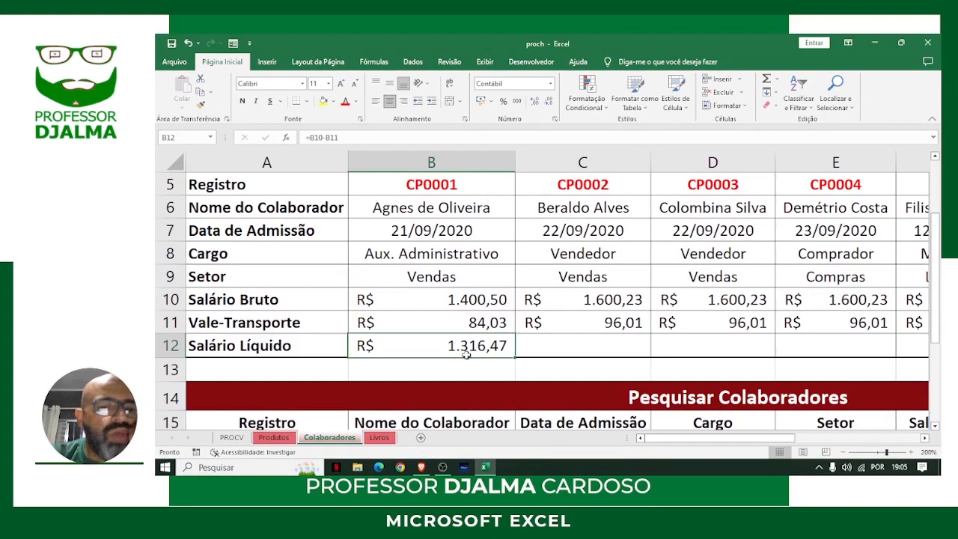
# Examine the empty Salário Líquido cells C12 to F12, and the Salário Bruto and Vale-Transporte cells C10 and C11.
pyautogui.click(843, 452)
pyautogui.click(843, 453)
pyautogui.click(843, 452)
pyautogui.click(843, 453)
pyautogui.click(843, 453)
pyautogui.click(843, 453)
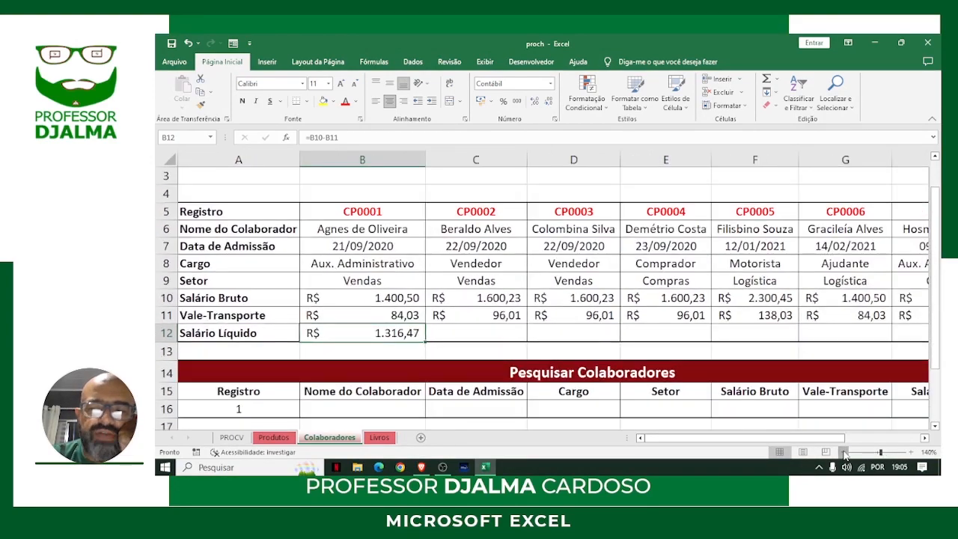
pyautogui.click(843, 453)
pyautogui.click(843, 452)
pyautogui.click(843, 453)
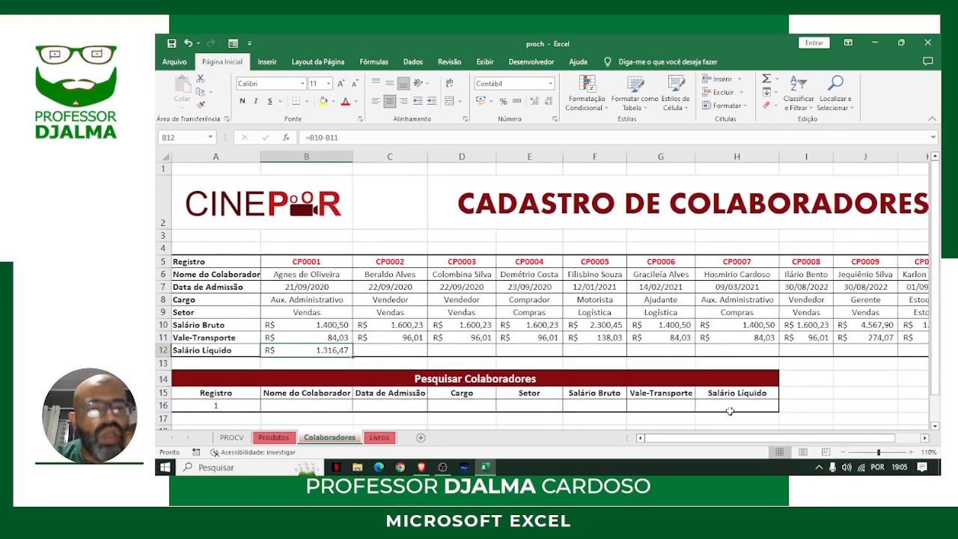
pyautogui.click(402, 349)
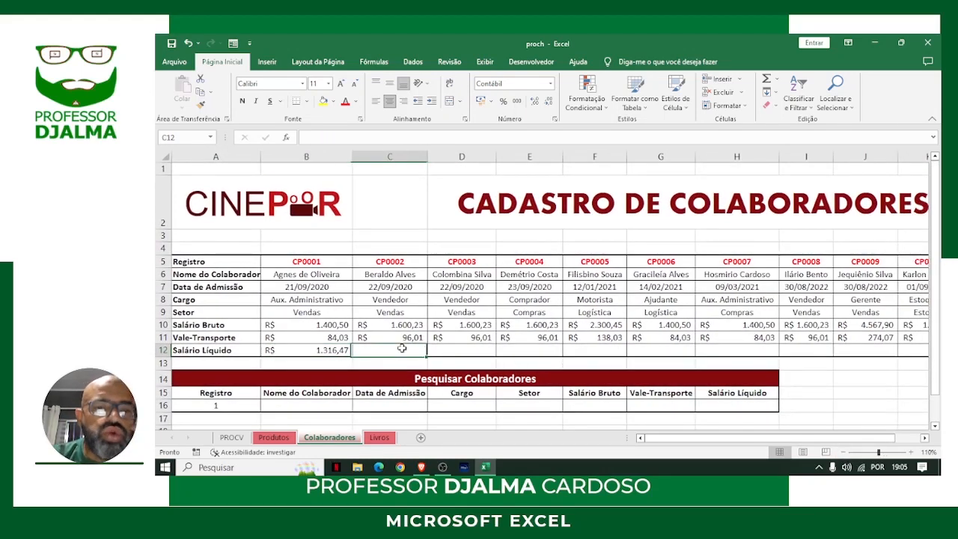
pyautogui.click(448, 352)
pyautogui.click(510, 353)
pyautogui.click(573, 353)
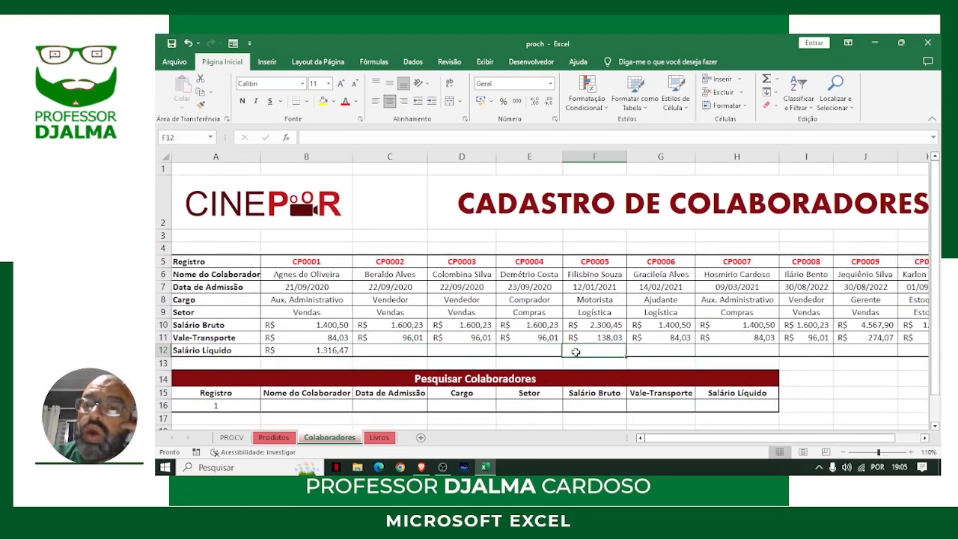
pyautogui.click(406, 325)
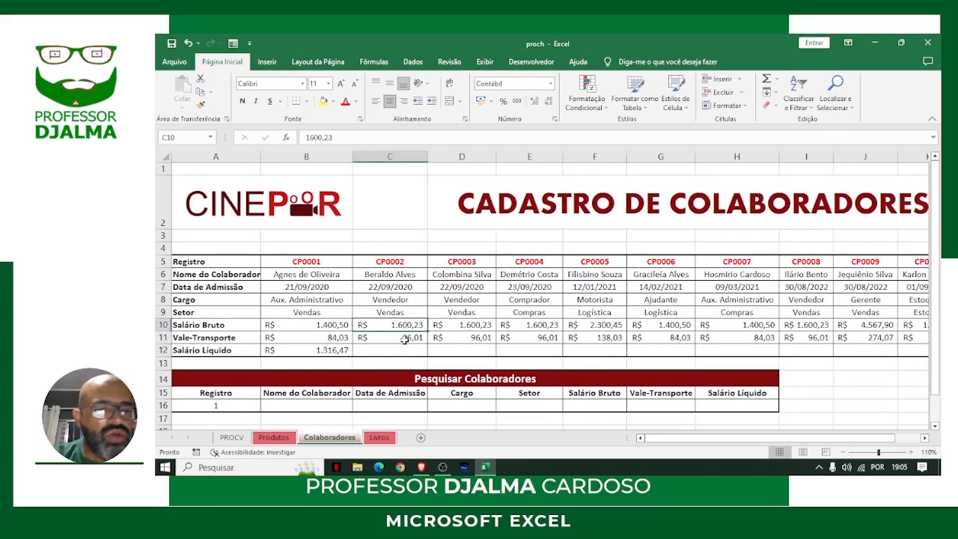
pyautogui.click(405, 339)
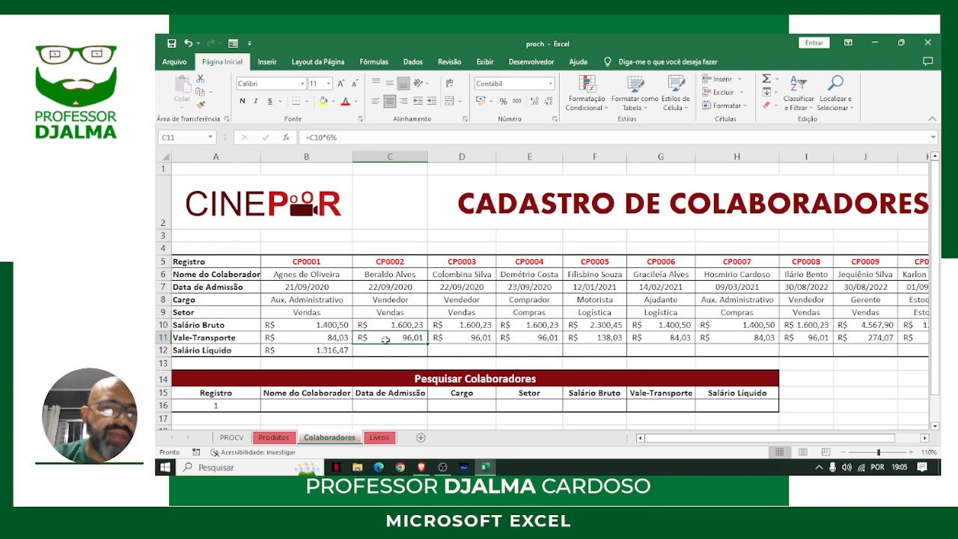
# Copy the Salário Líquido formula =B10-B11 from B12 across to K12, and check the copies in I12 and J12.
pyautogui.click(331, 349)
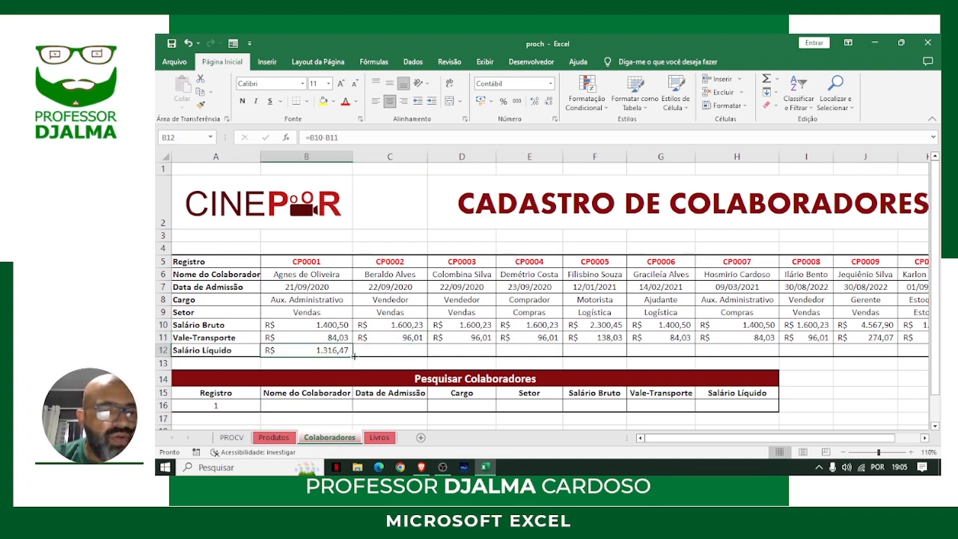
pyautogui.moveTo(353, 356); pyautogui.dragTo(864, 355)
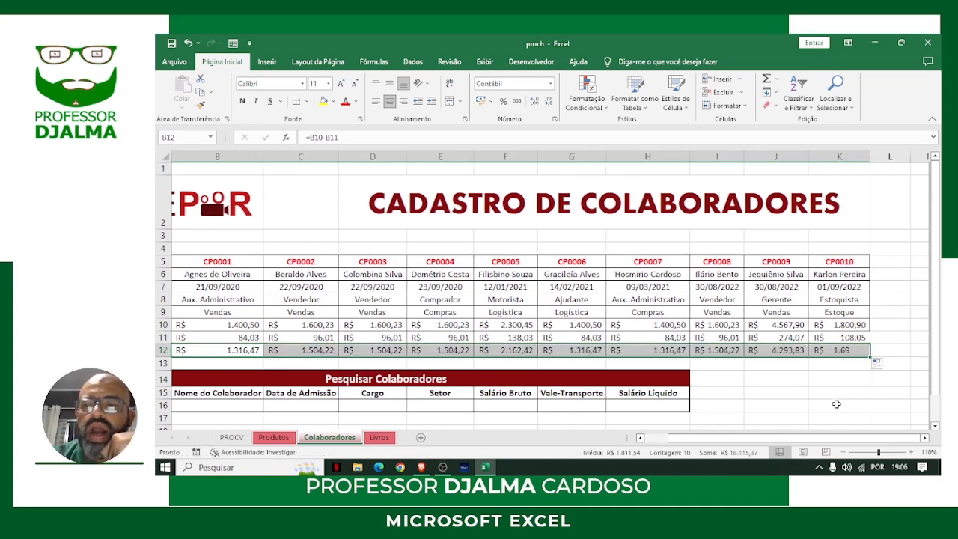
pyautogui.moveTo(826, 438); pyautogui.dragTo(802, 441)
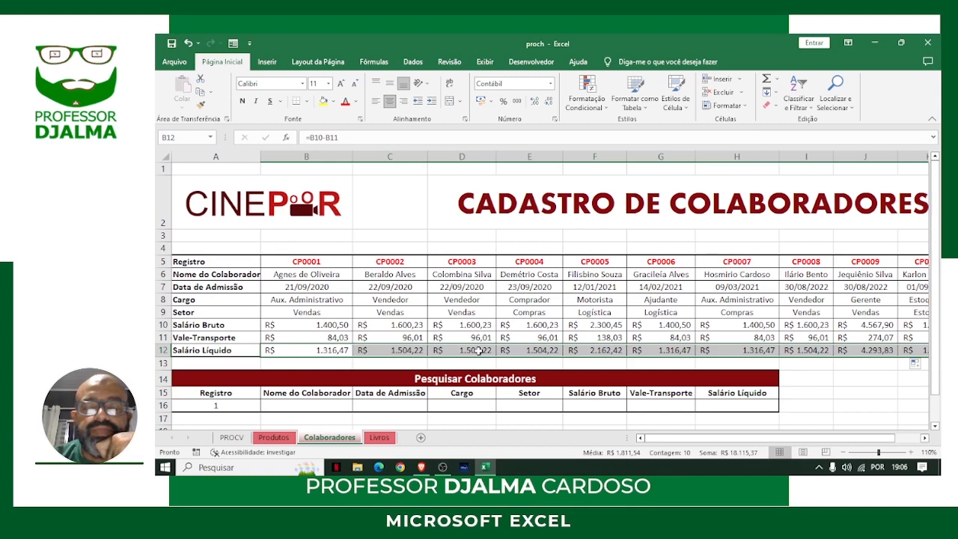
pyautogui.click(814, 352)
pyautogui.click(856, 353)
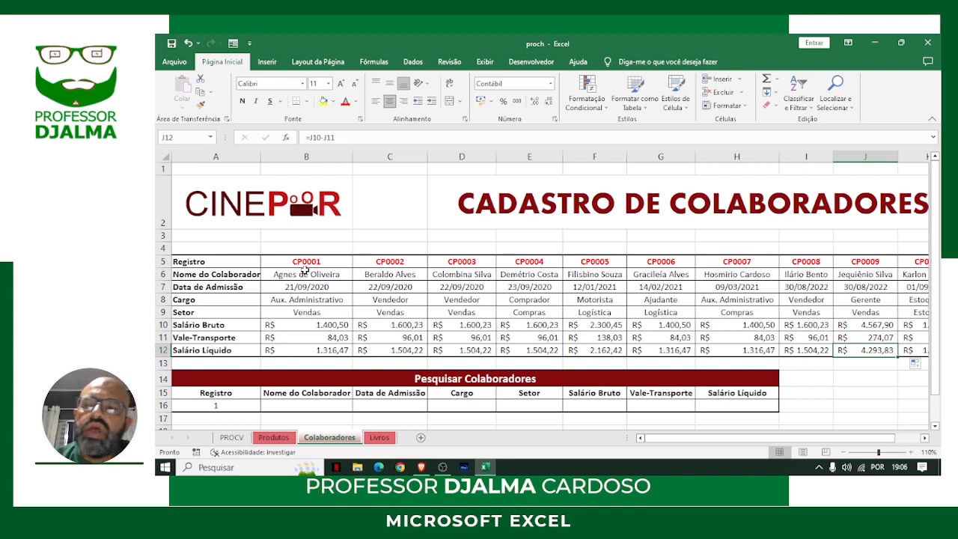
pyautogui.click(843, 452)
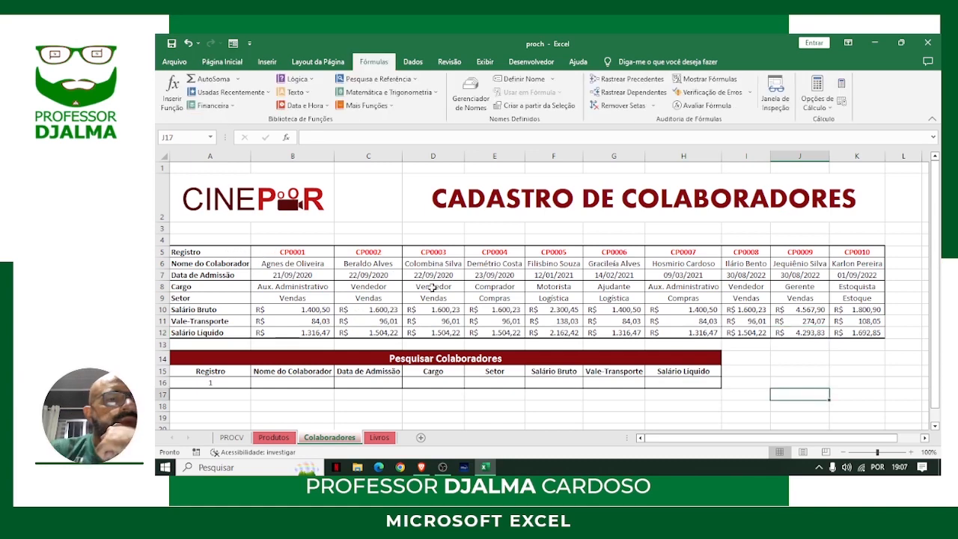
# Define the workbook-scoped name colaboradores for the employee table range A5:K12 on the Colaboradores sheet.
pyautogui.moveTo(216, 252); pyautogui.dragTo(836, 335)
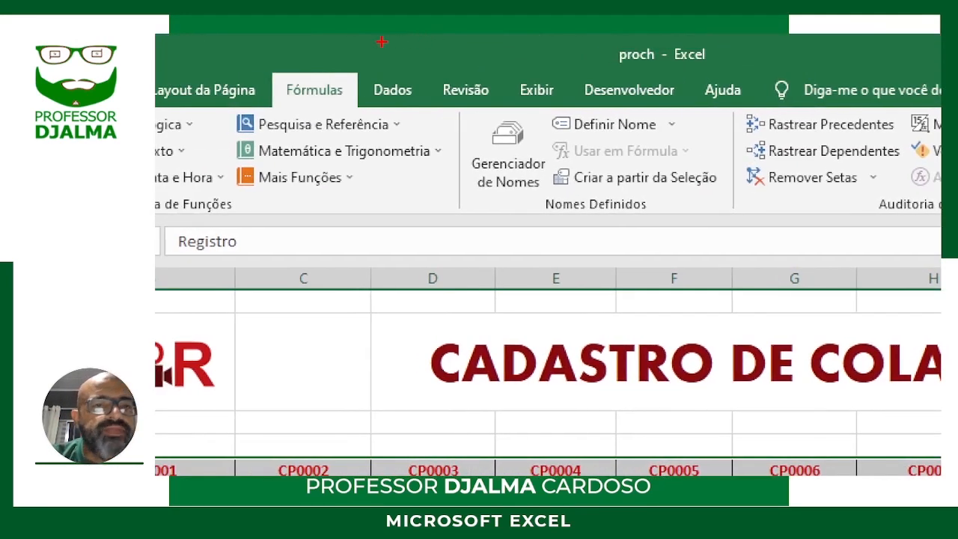
pyautogui.moveTo(269, 69); pyautogui.dragTo(359, 109)
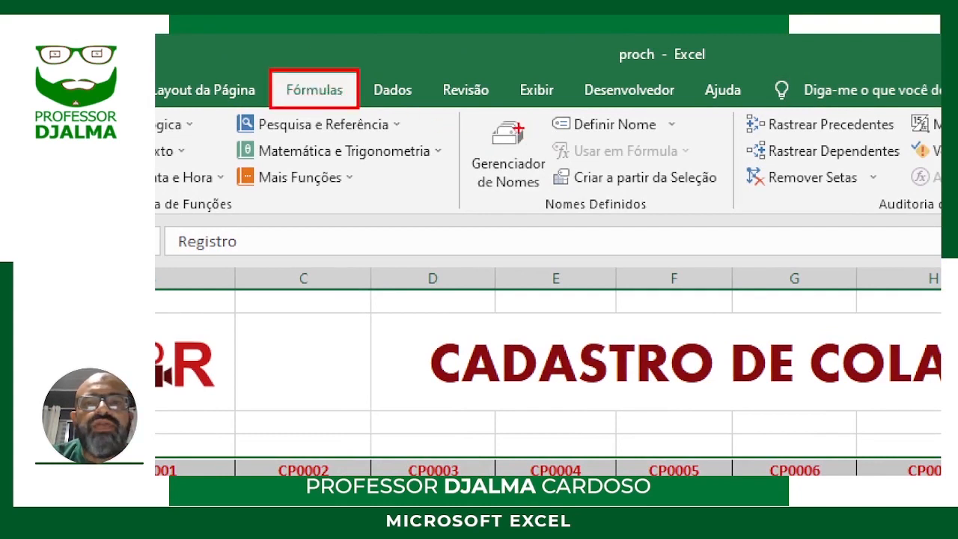
pyautogui.moveTo(458, 110); pyautogui.dragTo(501, 129)
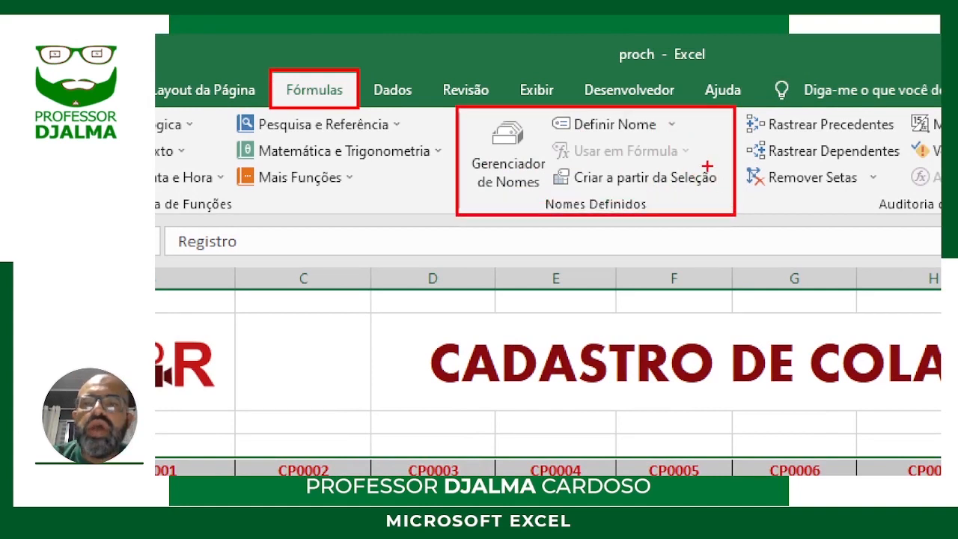
pyautogui.moveTo(662, 121); pyautogui.dragTo(746, 80)
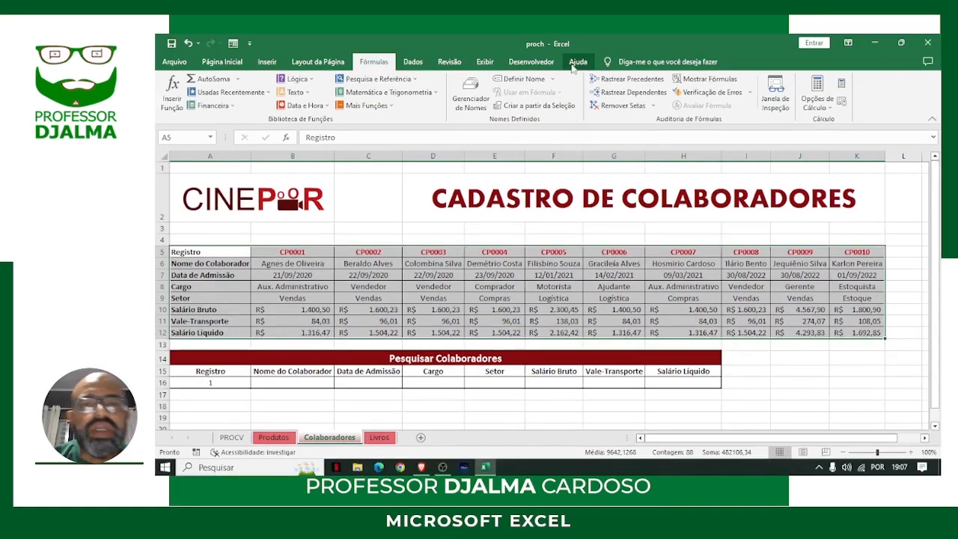
pyautogui.click(523, 79)
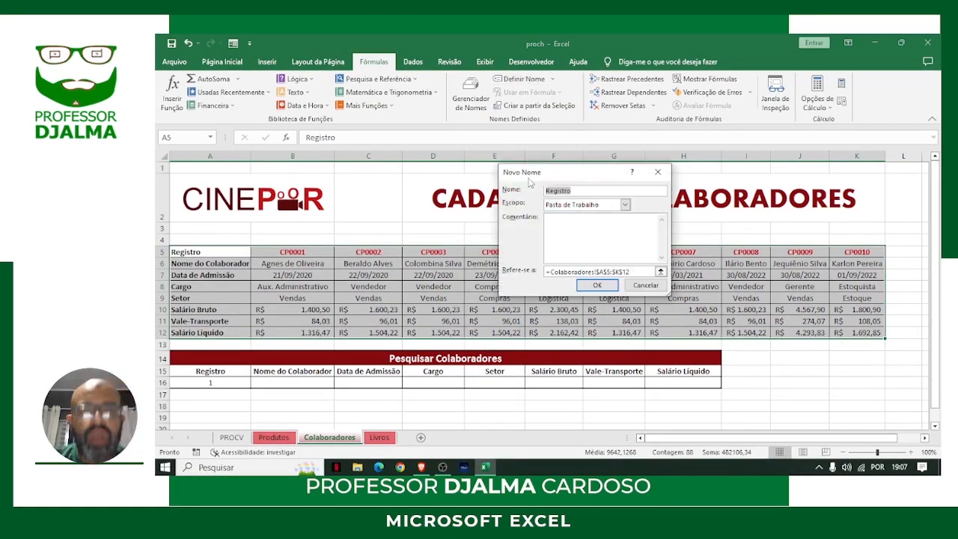
pyautogui.write('colabor')
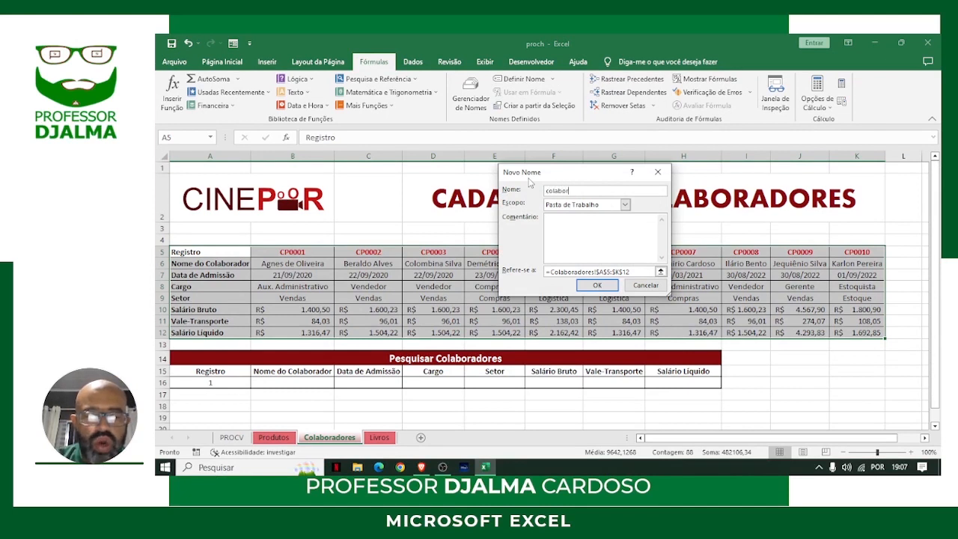
pyautogui.write('adores')
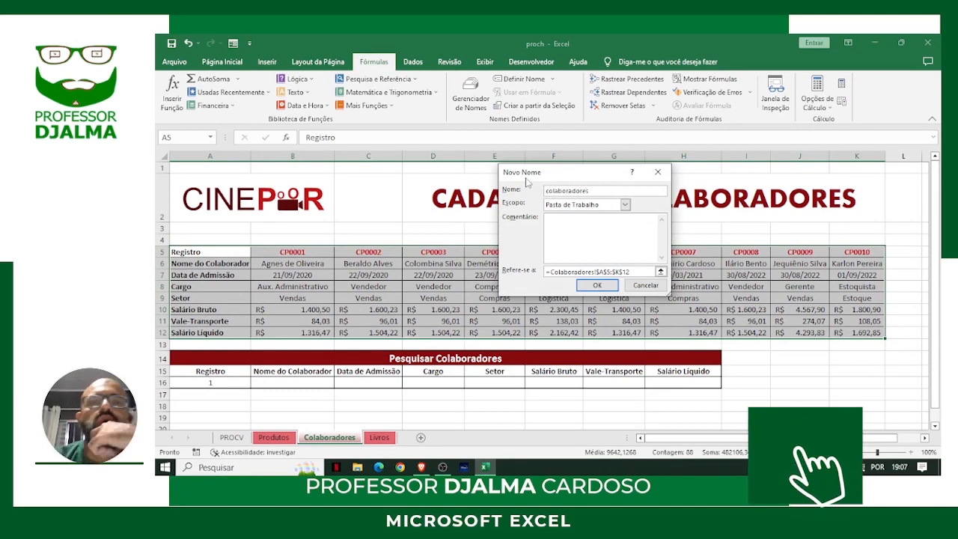
pyautogui.click(595, 286)
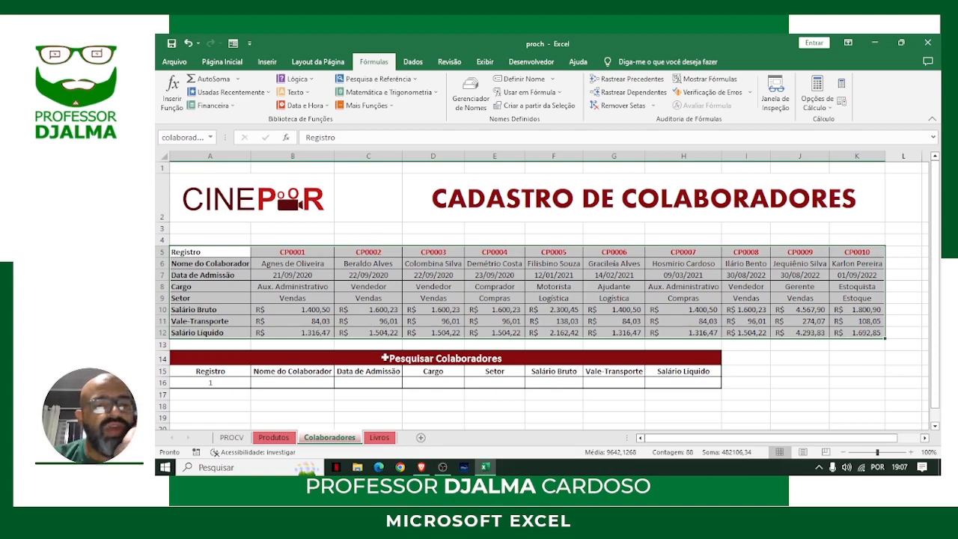
pyautogui.click(385, 358)
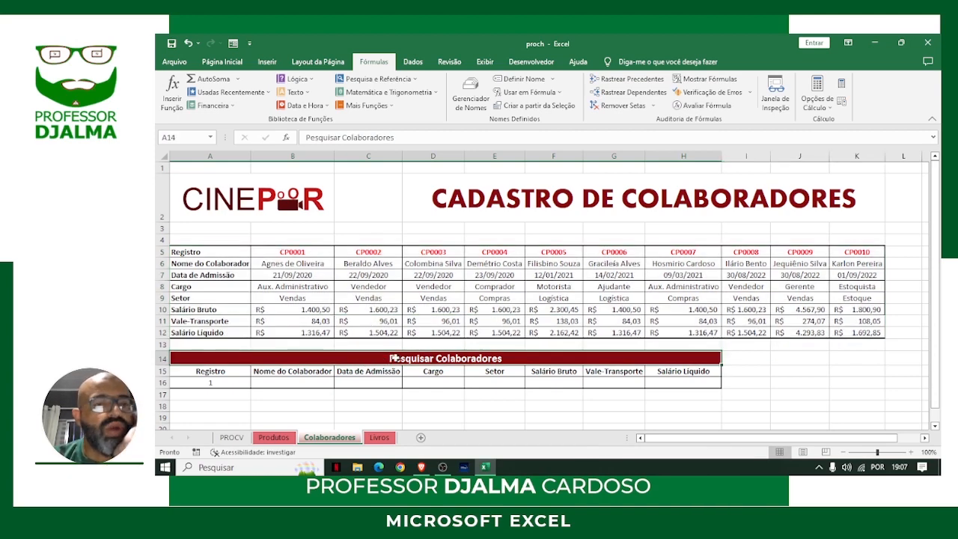
pyautogui.click(222, 382)
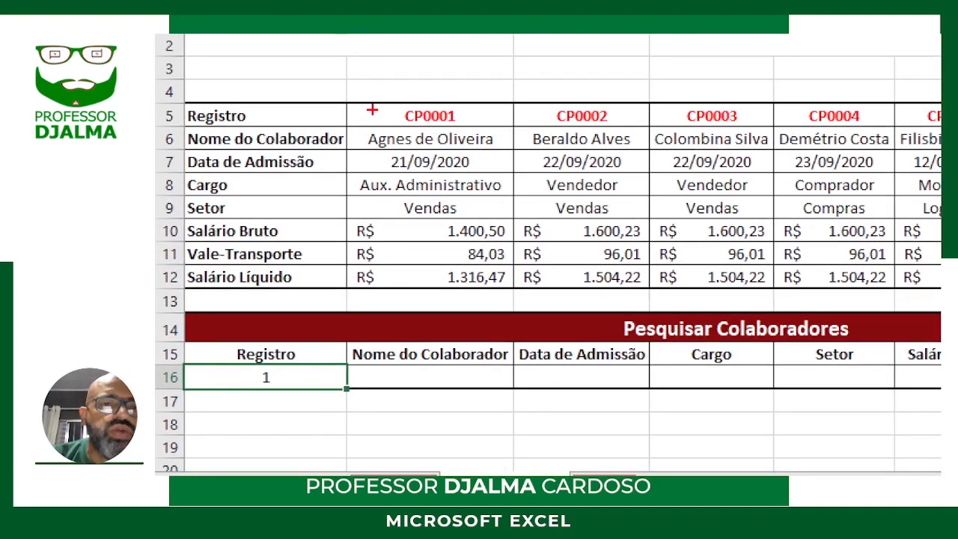
pyautogui.moveTo(369, 104); pyautogui.dragTo(507, 155)
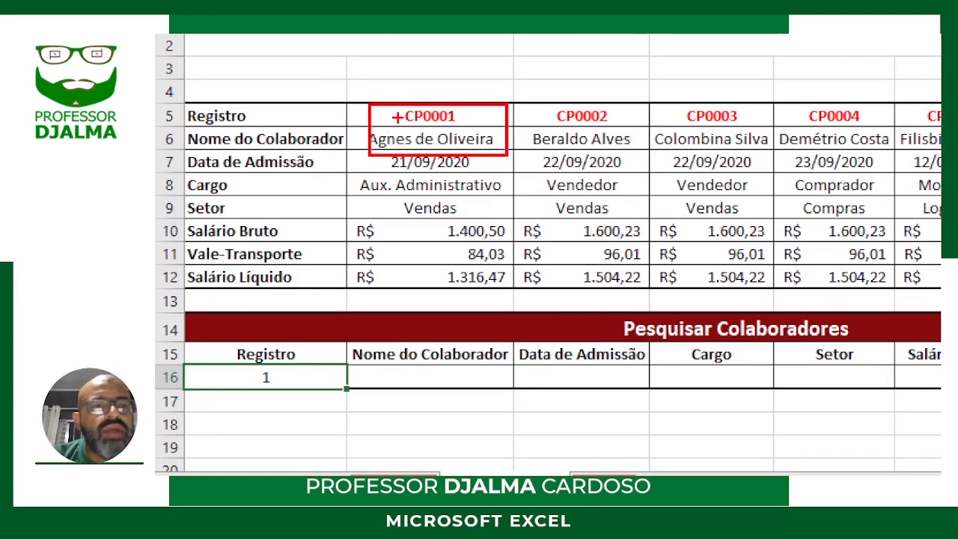
pyautogui.moveTo(397, 119)
pyautogui.mouseDown()
pyautogui.moveTo(311, 275)
pyautogui.moveTo(285, 377)
pyautogui.mouseUp()
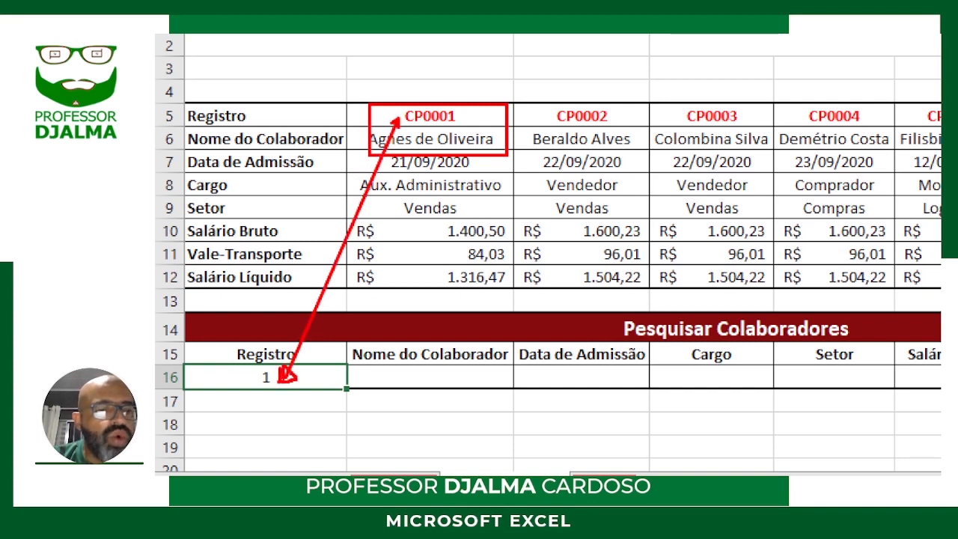
pyautogui.moveTo(288, 377); pyautogui.dragTo(291, 378)
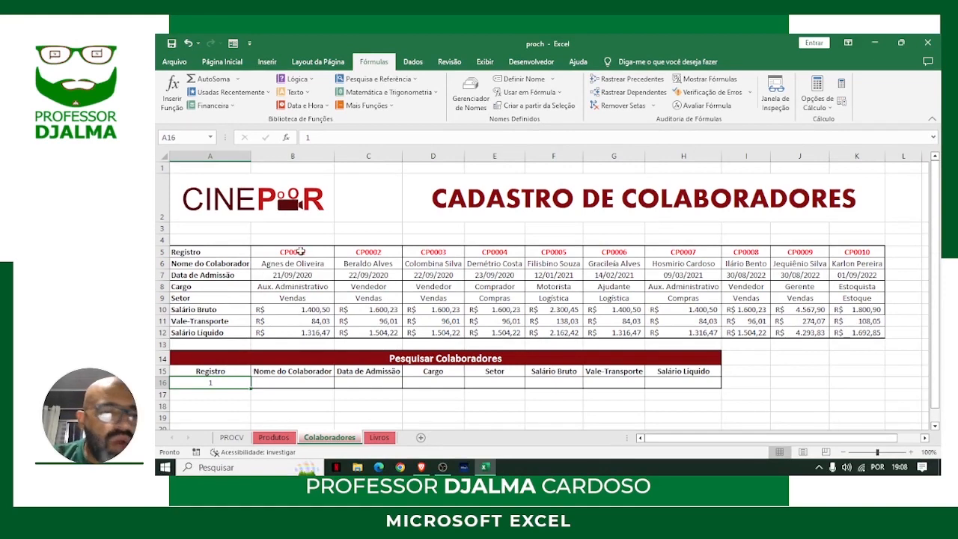
# Copy the formatting of registration cell B5 onto the lookup cell A16 with Format Painter.
pyautogui.click(301, 251)
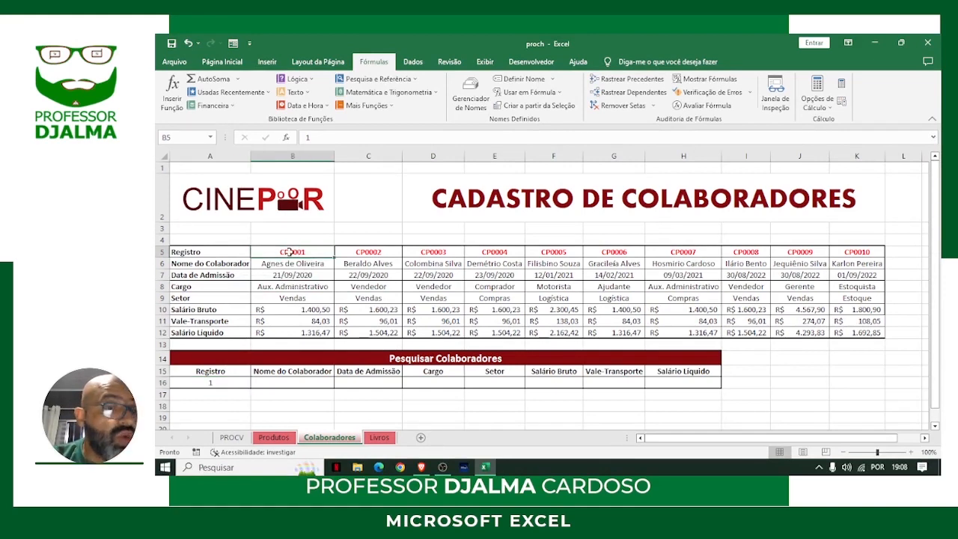
pyautogui.click(222, 61)
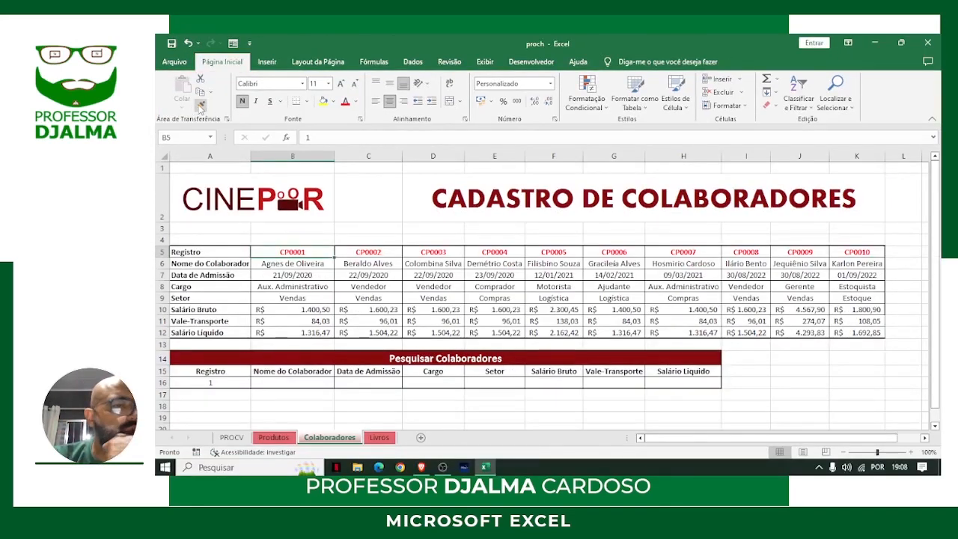
pyautogui.click(201, 105)
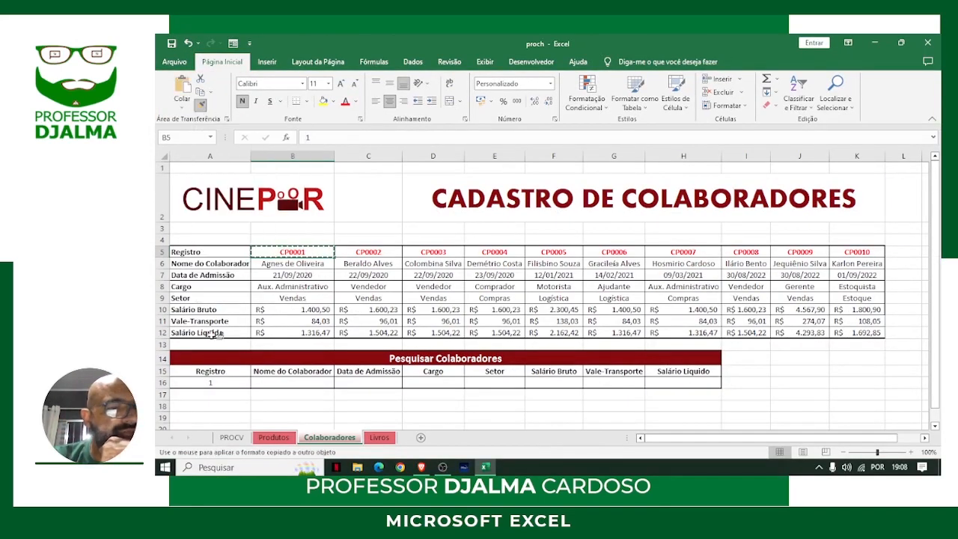
pyautogui.click(215, 382)
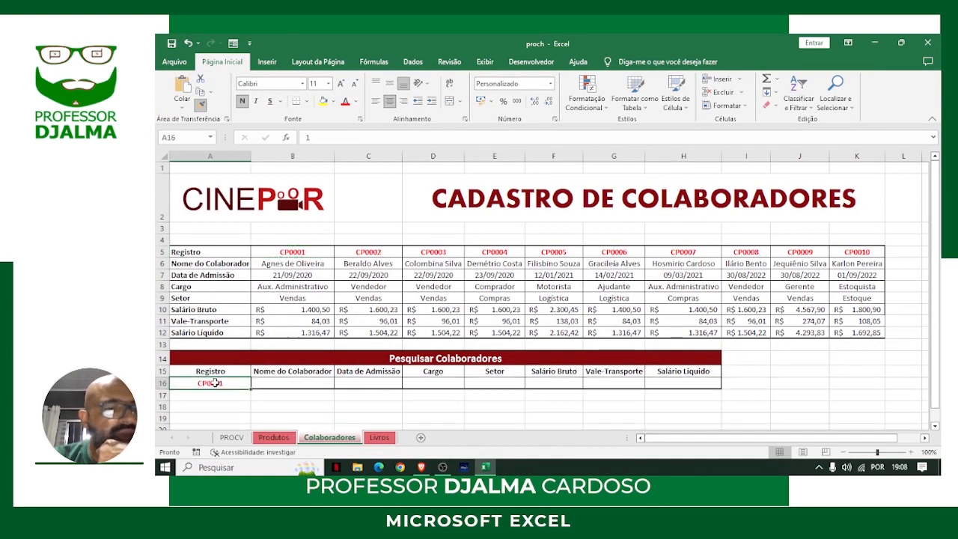
pyautogui.click(285, 397)
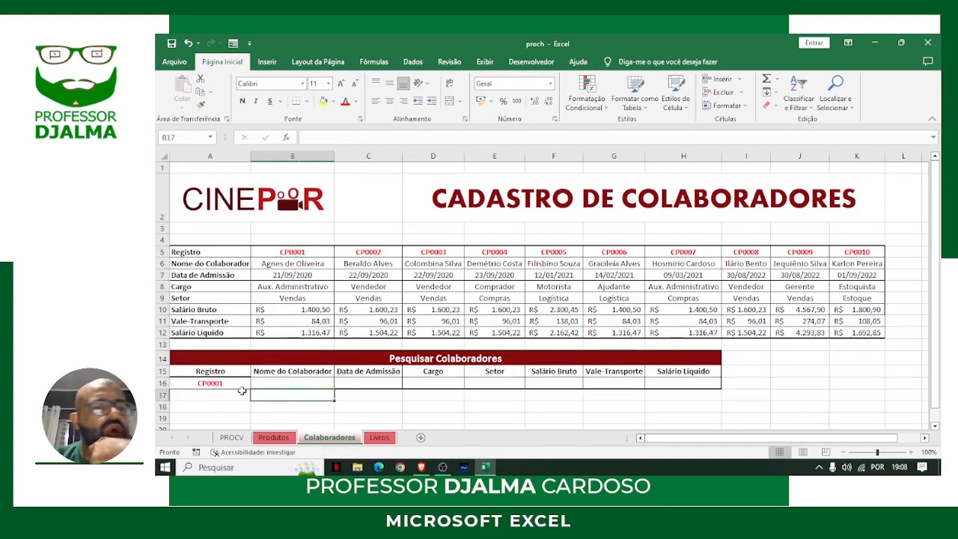
pyautogui.click(240, 385)
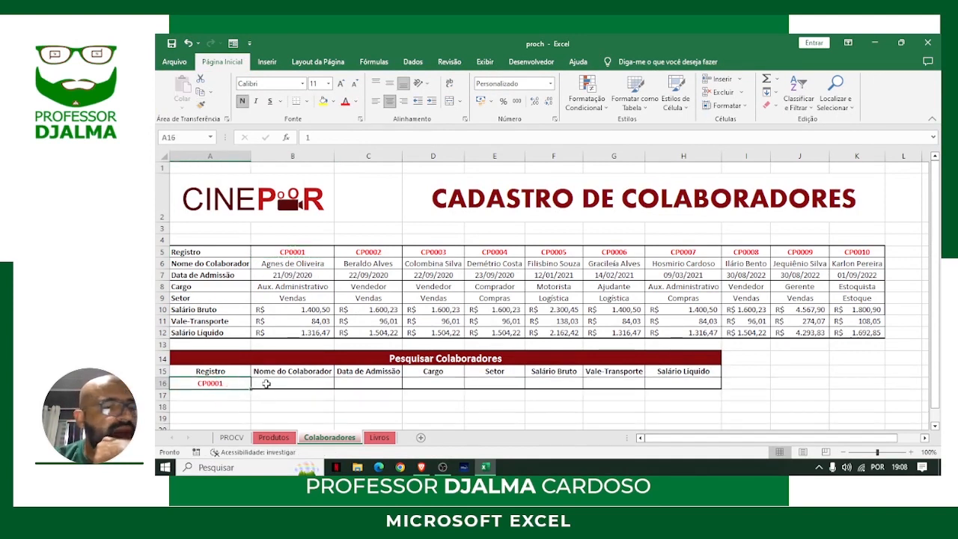
# Begin a PROCH formula in B16 with A16 as the lookup value and colaboradores as the table.
pyautogui.click(265, 383)
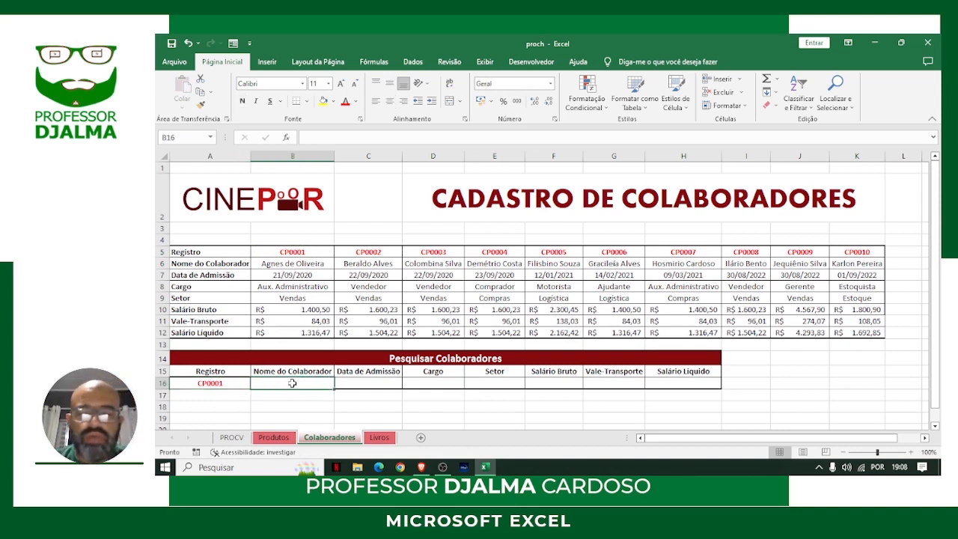
pyautogui.write('=rpch')
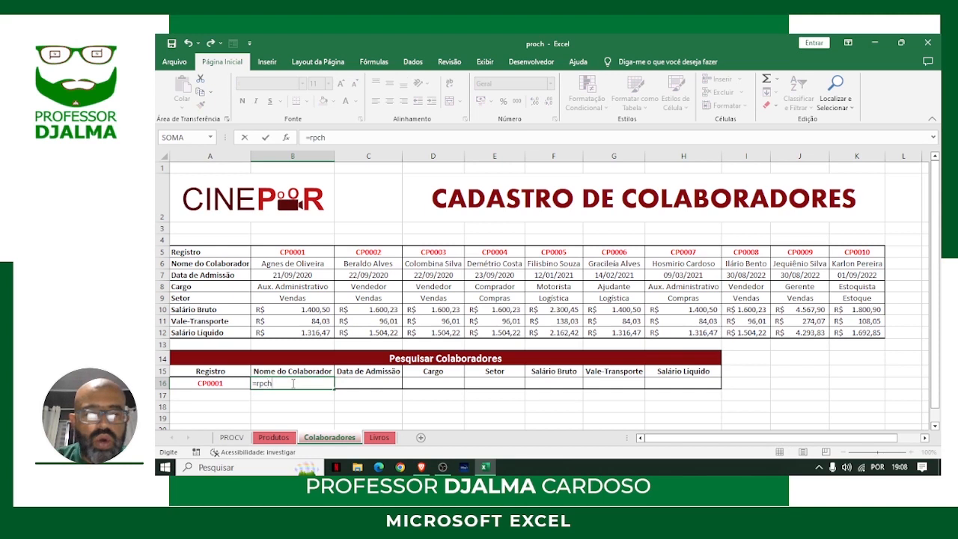
pyautogui.press('BackSpace')
pyautogui.press('BackSpace')
pyautogui.press('BackSpace')
pyautogui.press('BackSpace')
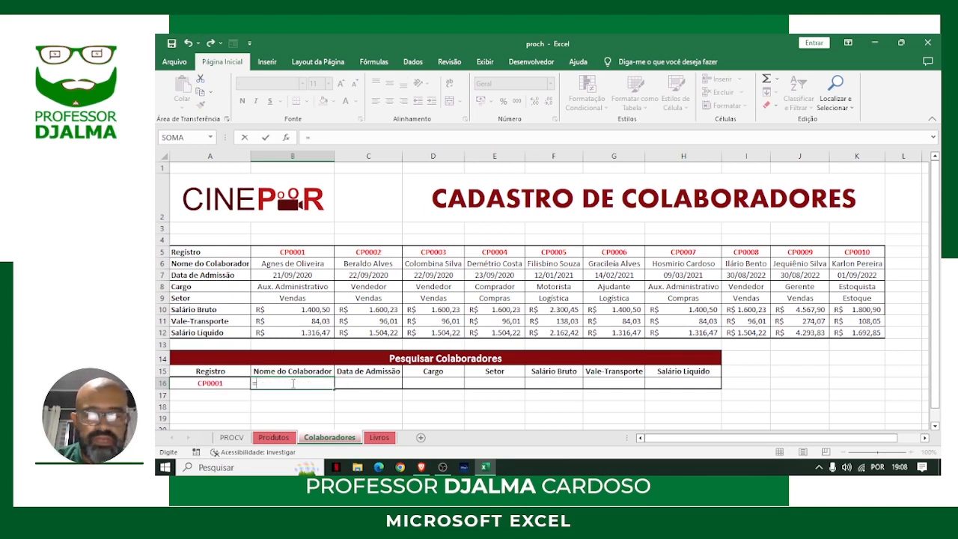
pyautogui.write('proch(')
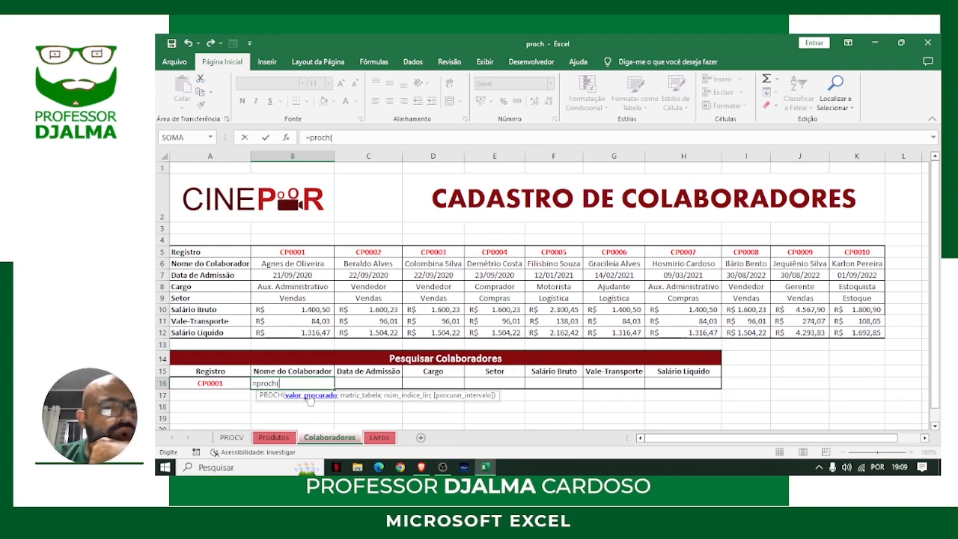
pyautogui.click(225, 383)
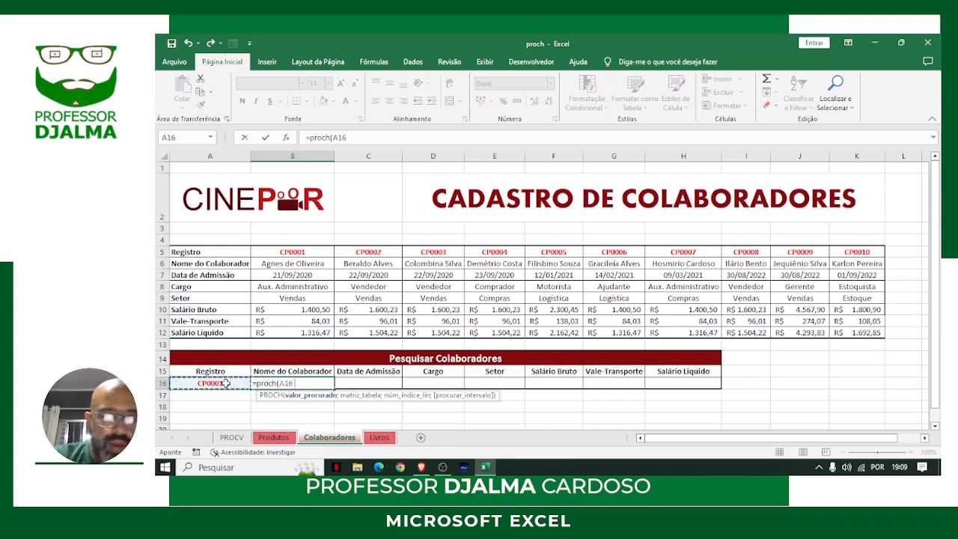
pyautogui.write(';')
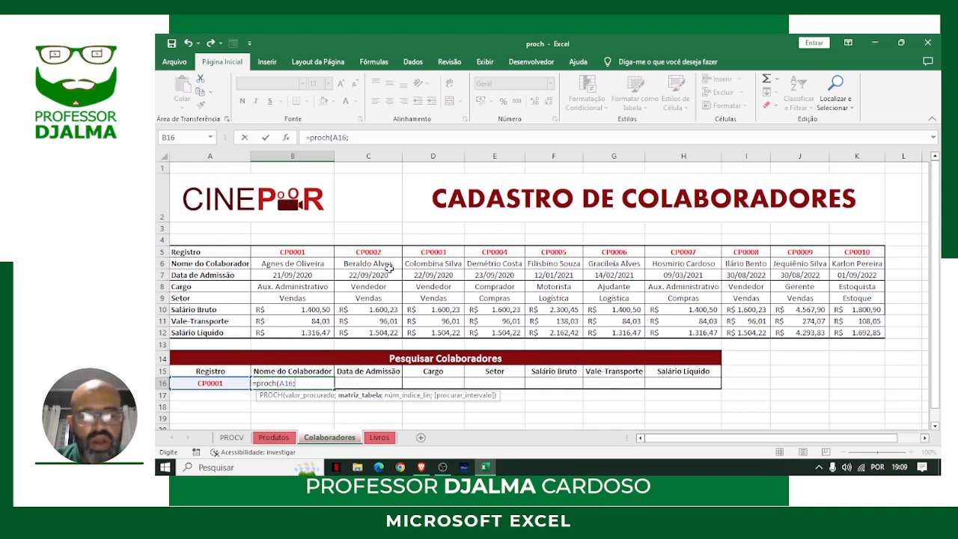
pyautogui.write('olab')
pyautogui.write('oradores')
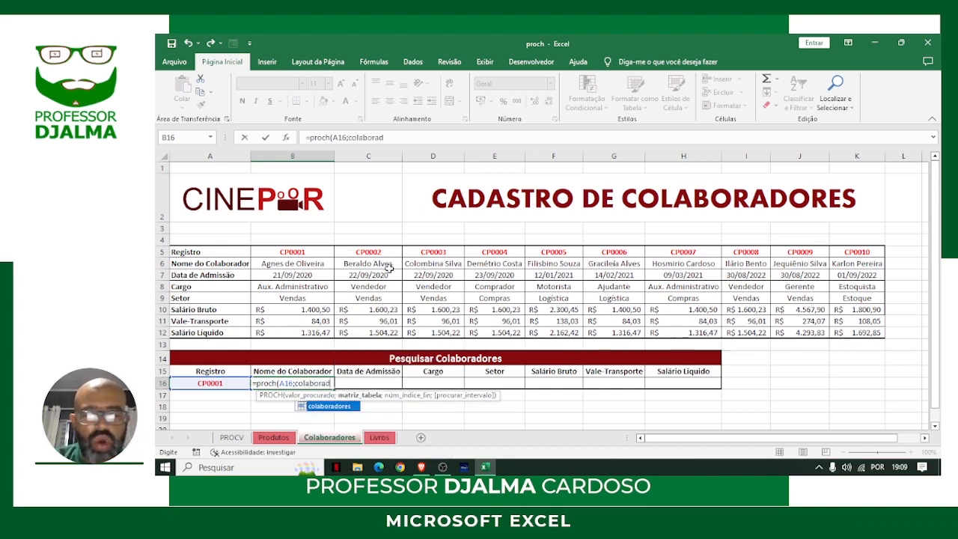
pyautogui.write(';')
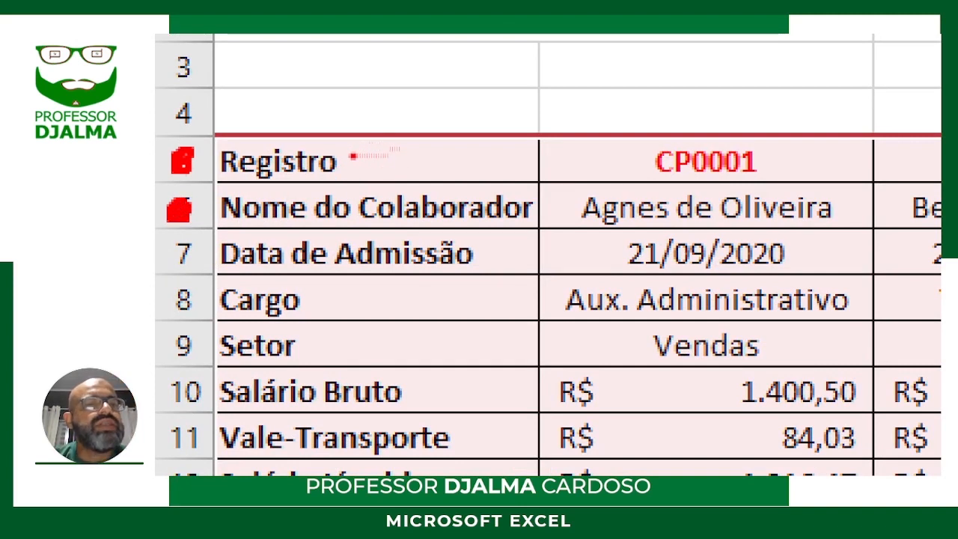
pyautogui.moveTo(351, 156); pyautogui.dragTo(452, 101)
pyautogui.moveTo(390, 200); pyautogui.dragTo(550, 144)
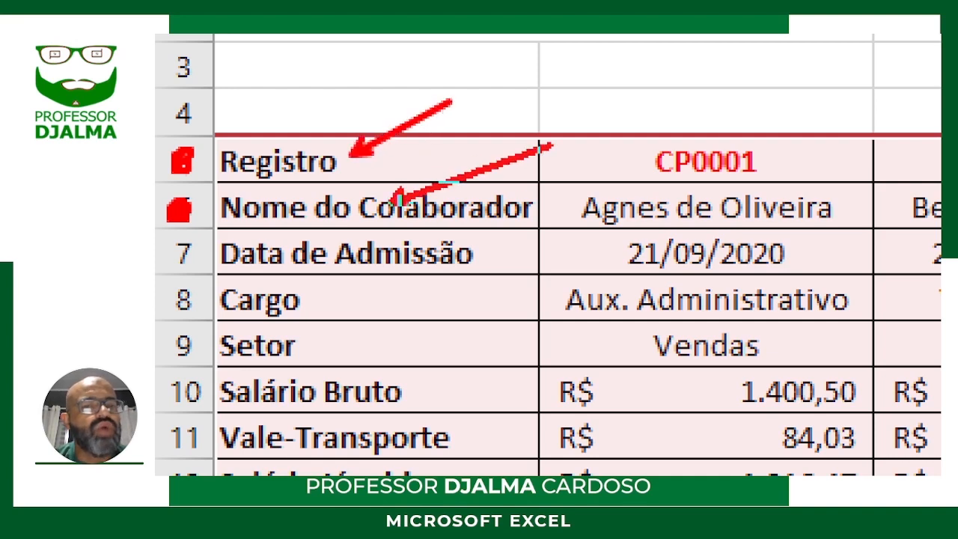
pyautogui.moveTo(359, 256); pyautogui.dragTo(452, 226)
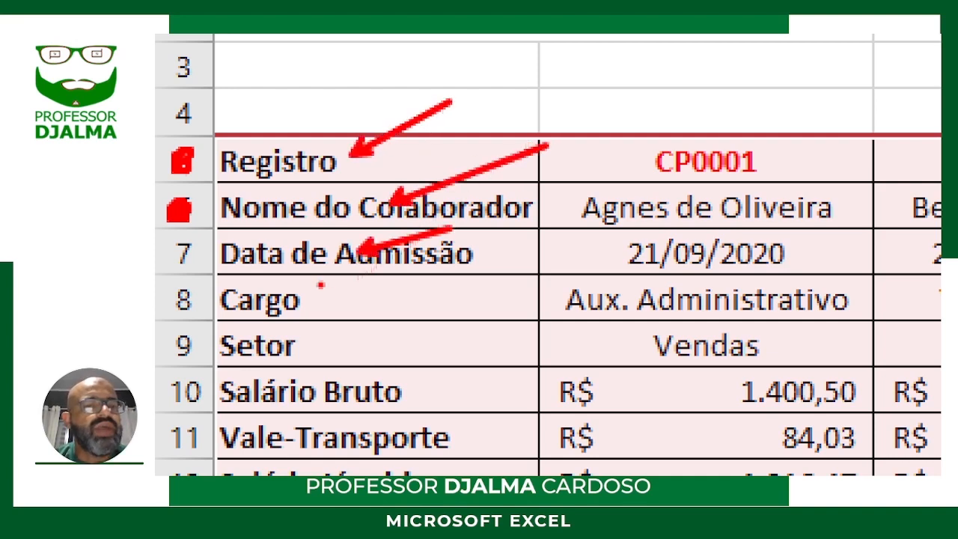
pyautogui.moveTo(299, 305); pyautogui.dragTo(395, 274)
pyautogui.moveTo(319, 335); pyautogui.dragTo(446, 285)
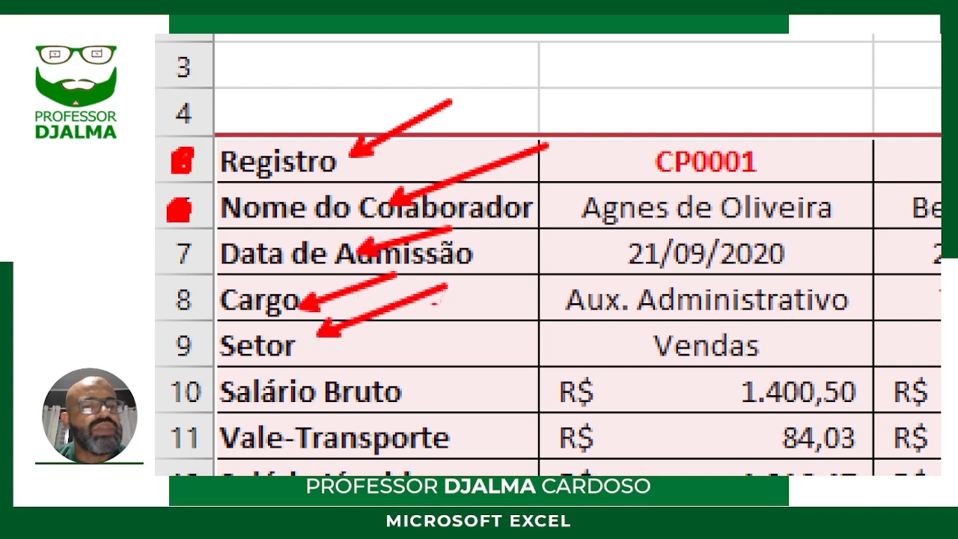
pyautogui.moveTo(410, 391); pyautogui.dragTo(507, 345)
pyautogui.moveTo(472, 432); pyautogui.dragTo(599, 365)
pyautogui.moveTo(475, 468); pyautogui.dragTo(581, 425)
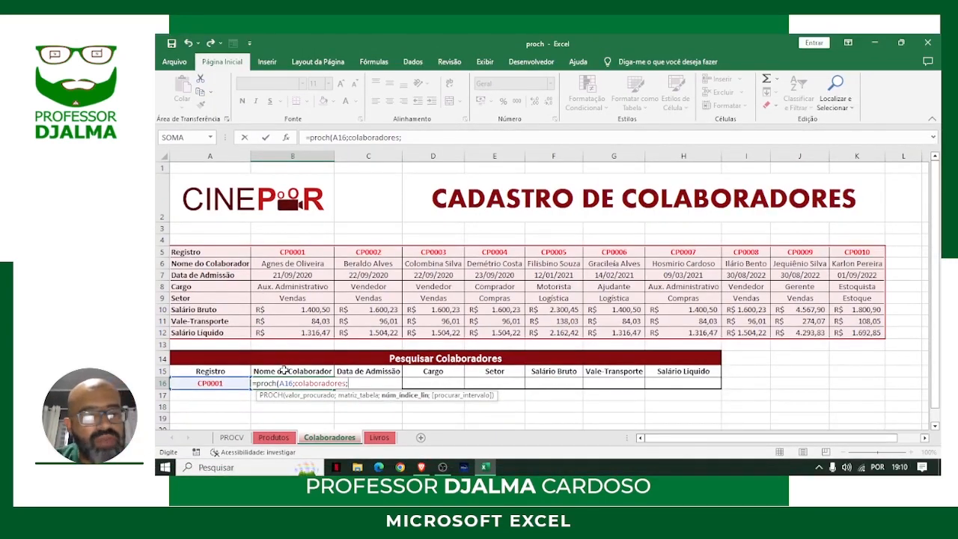
# Complete the B16 formula with row index 2 and exact match 0, giving =PROCH(A16;colaboradores;2;0).
pyautogui.write('2;')
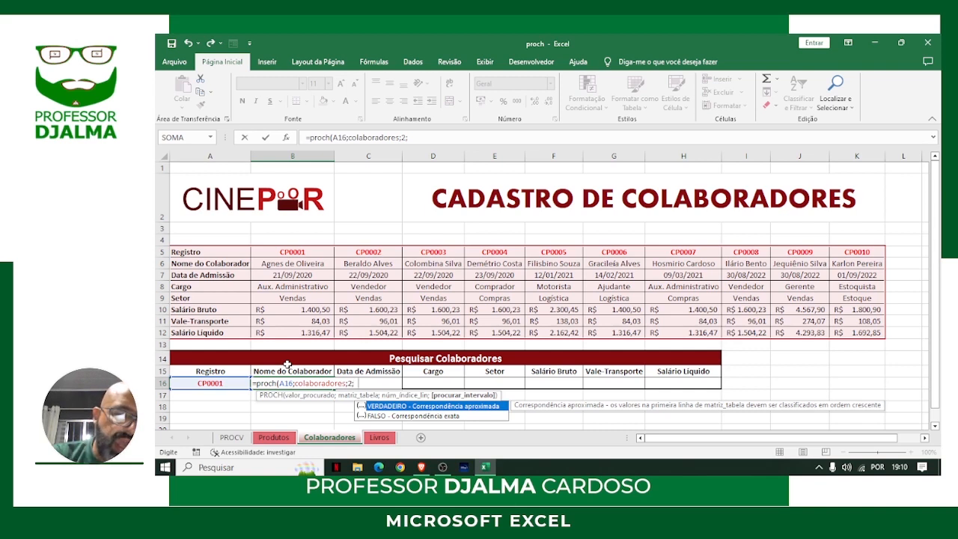
pyautogui.write('0')
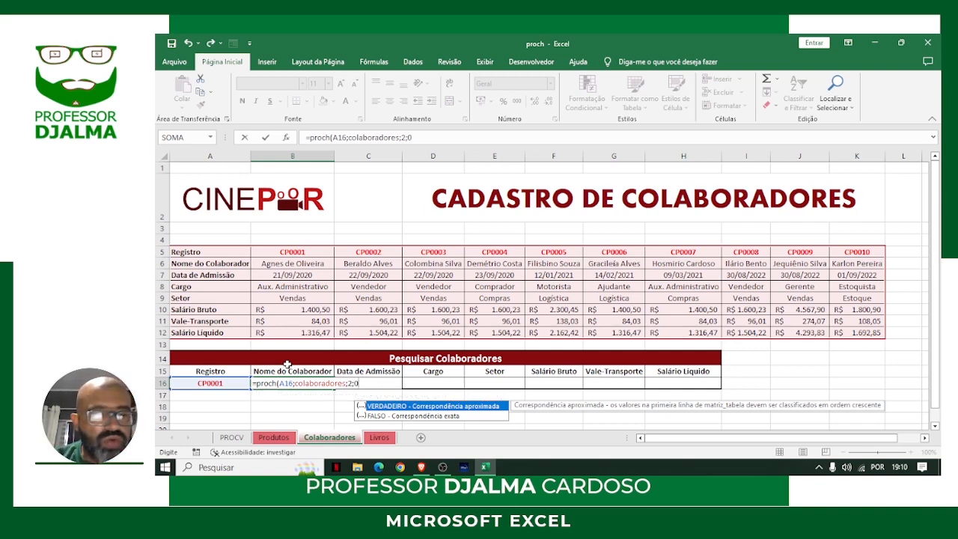
pyautogui.press('Return')
pyautogui.click(308, 381)
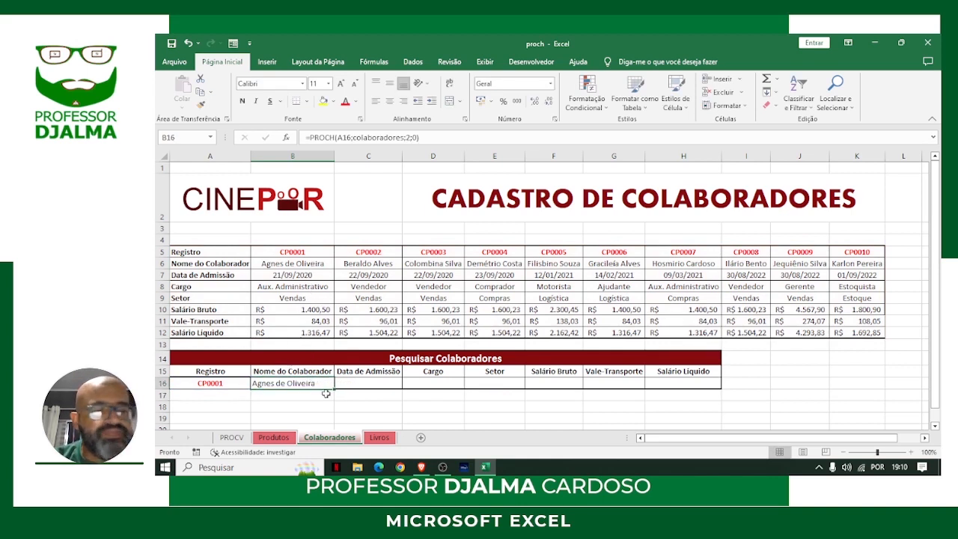
pyautogui.click(369, 382)
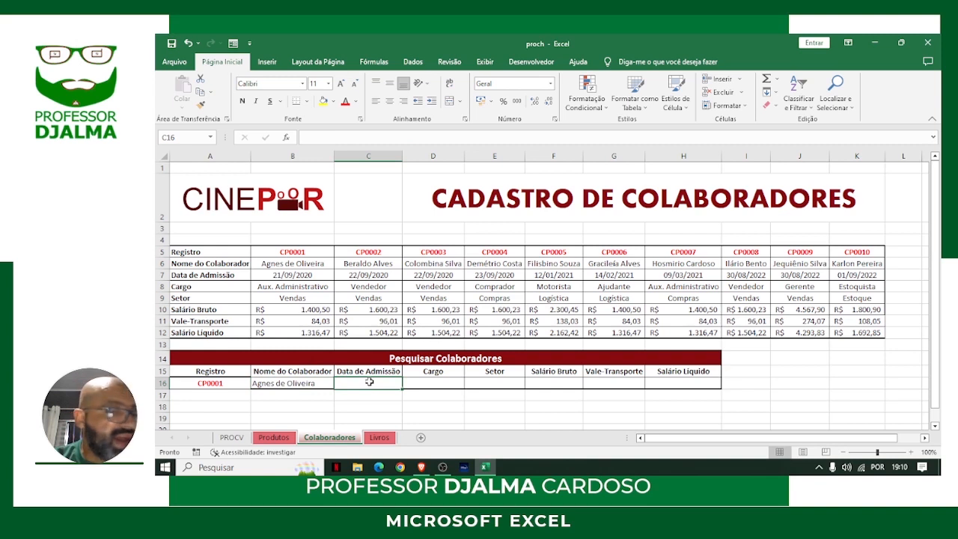
# Enter =PROCH(A16;colaboradores;3;0) in C16 to retrieve the admission date for the registration in A16.
pyautogui.write('=pr')
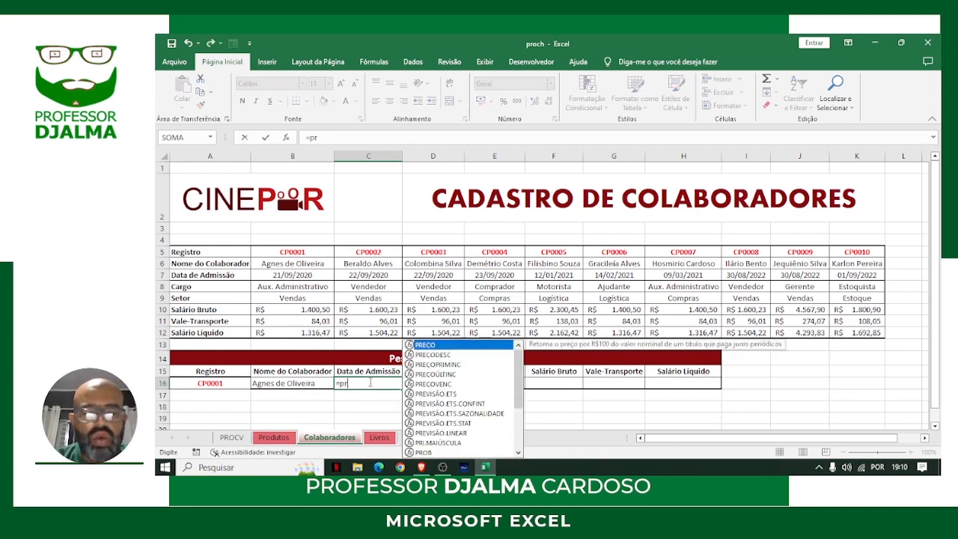
pyautogui.write('o')
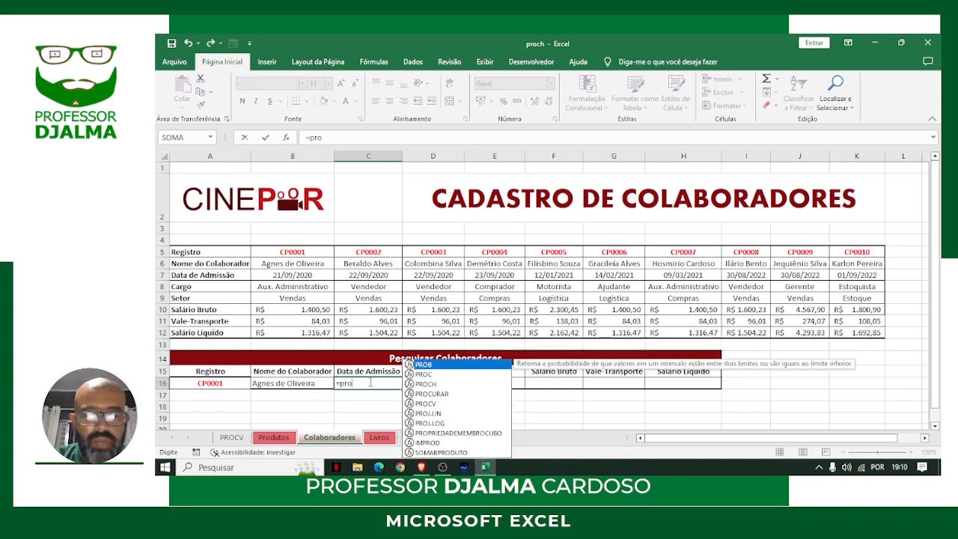
pyautogui.write('ch(')
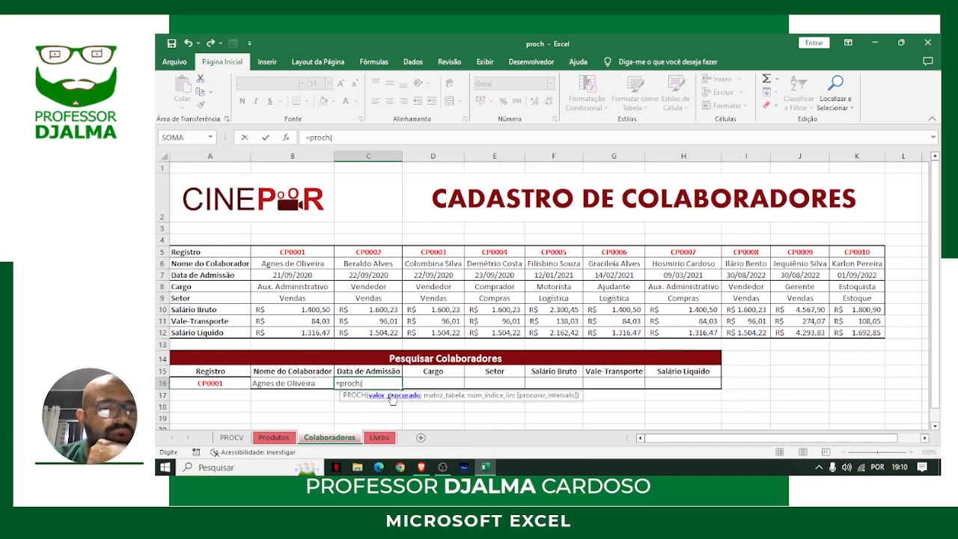
pyautogui.click(227, 383)
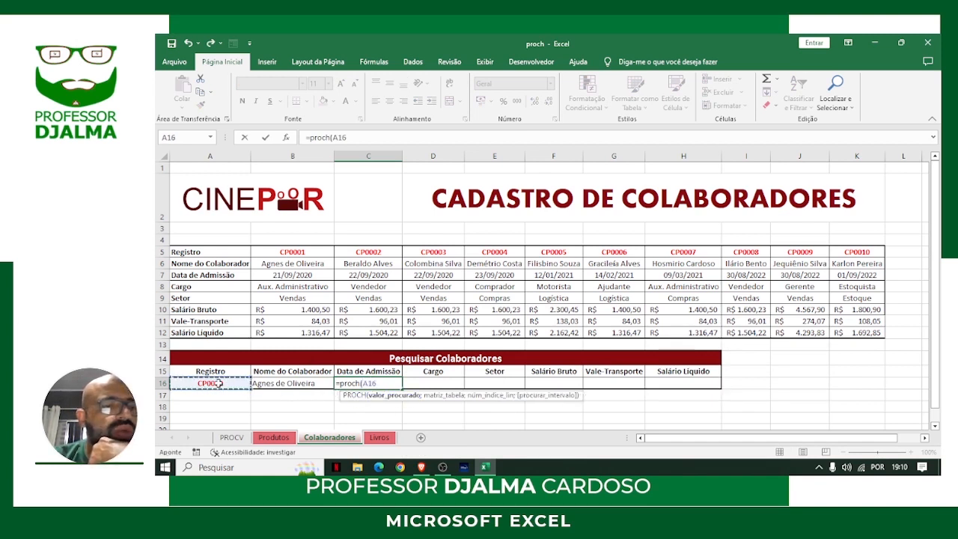
pyautogui.write(';')
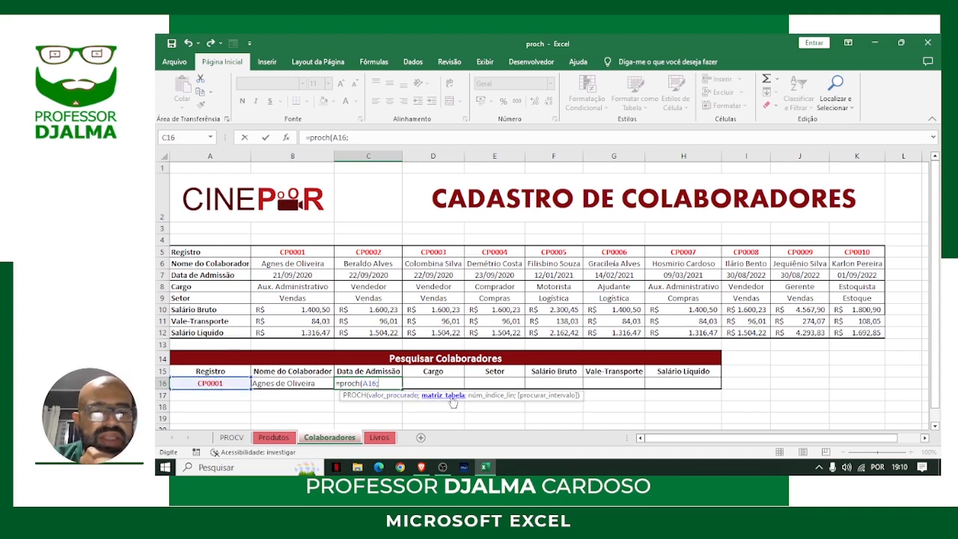
pyautogui.write('col')
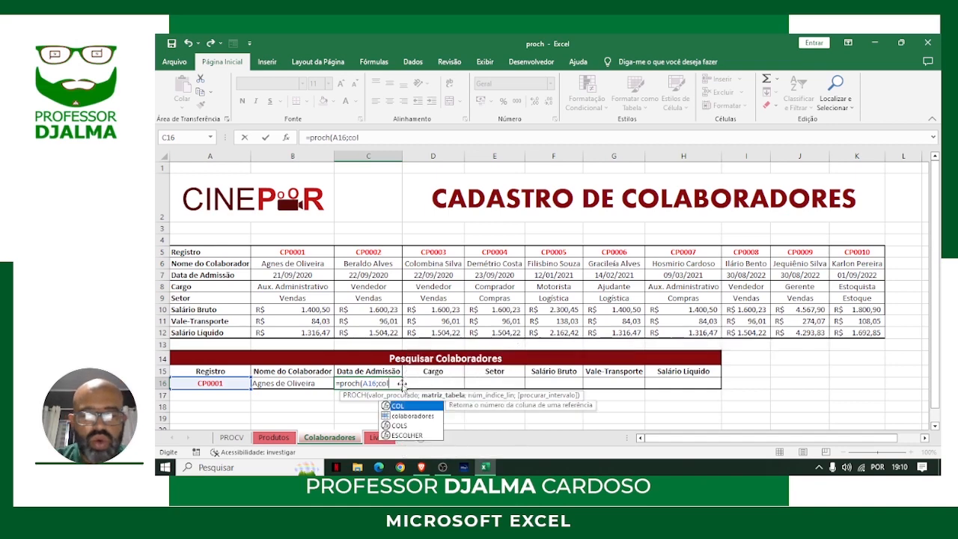
pyautogui.write('aboradores')
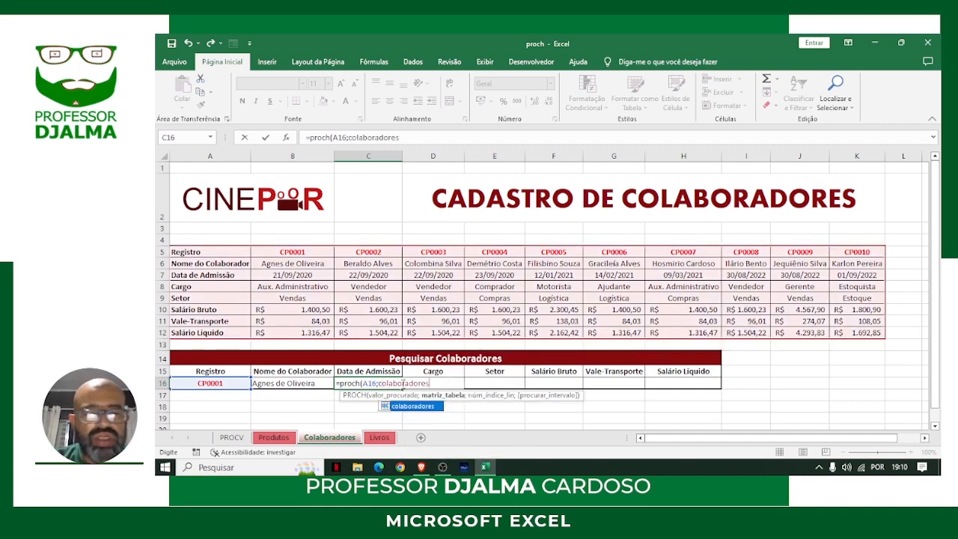
pyautogui.write(';3')
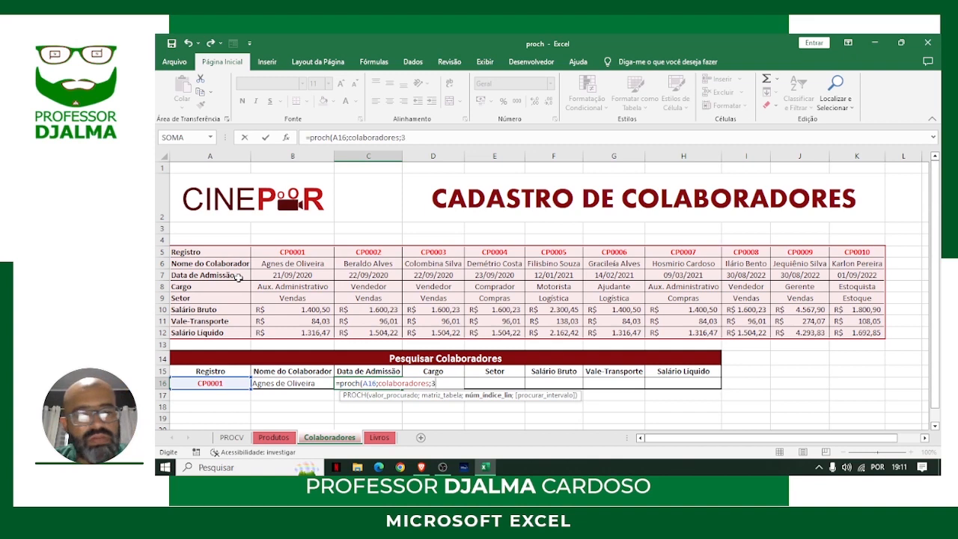
pyautogui.write(';0')
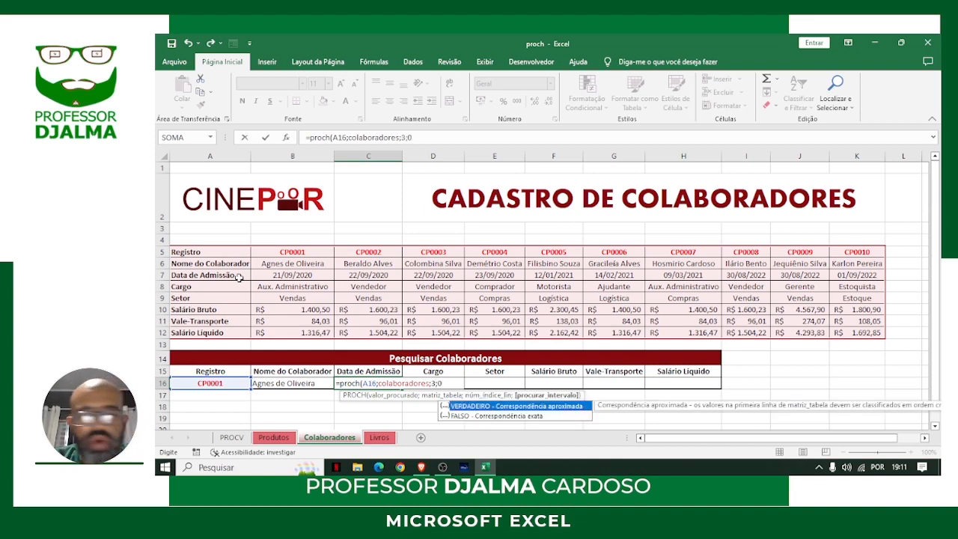
pyautogui.press('Return')
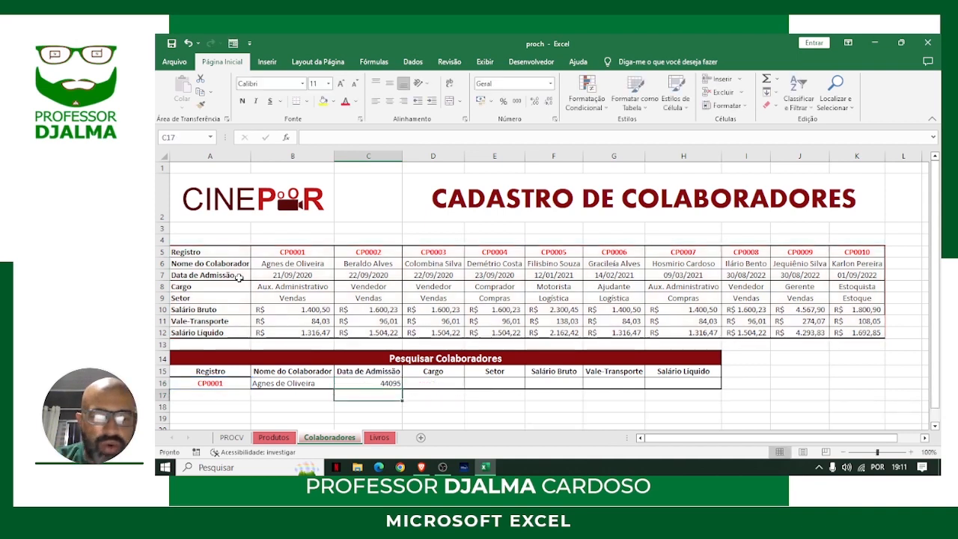
# Format the admission date result in C16 with the Data Abreviada number format.
pyautogui.click(386, 384)
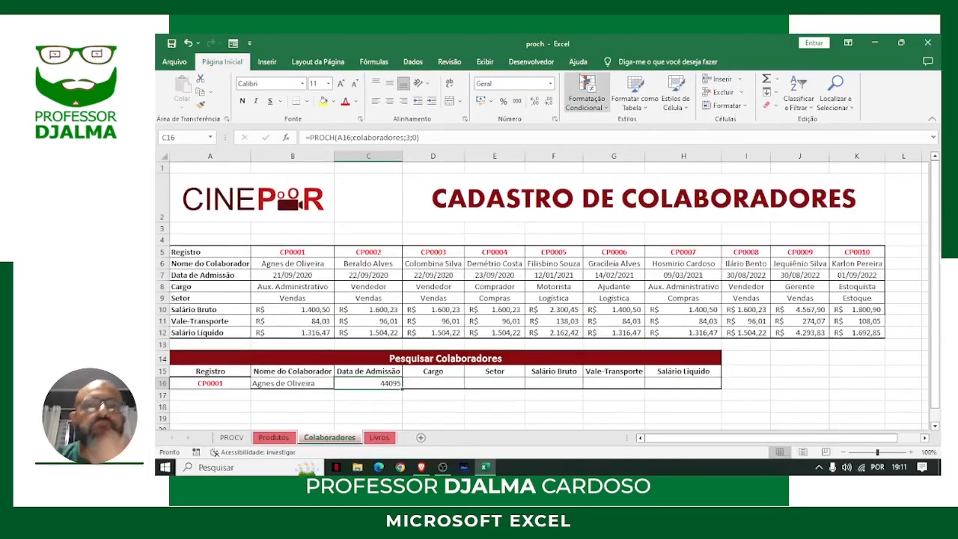
pyautogui.click(642, 144)
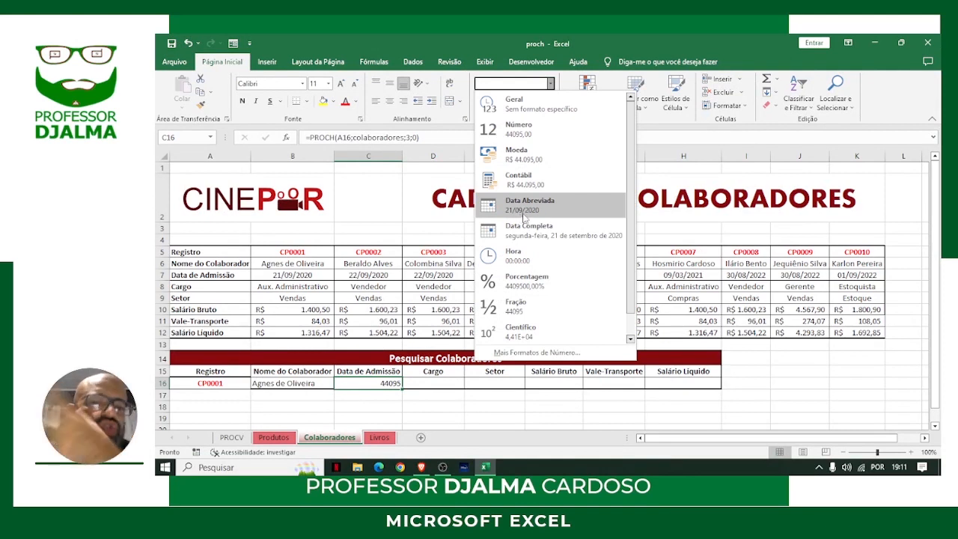
pyautogui.click(524, 213)
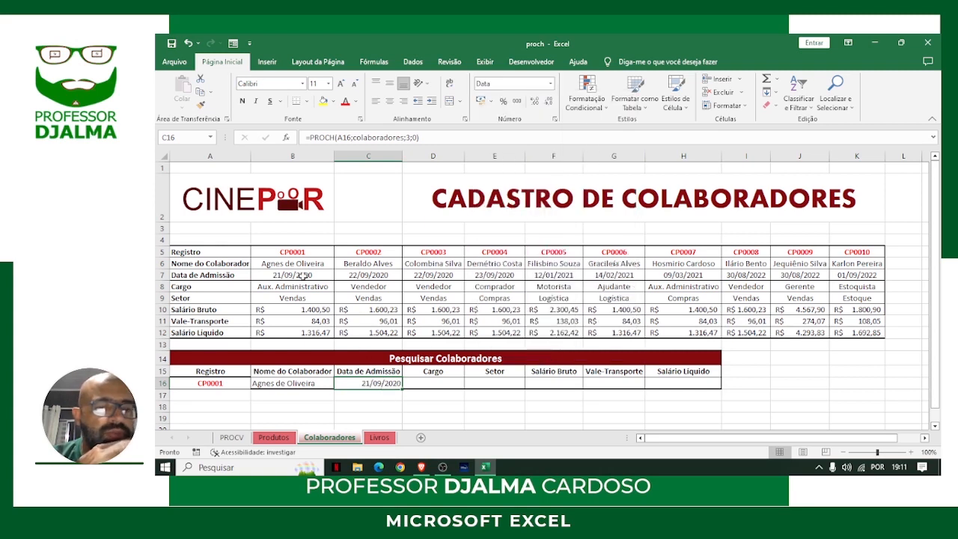
# Enter =PROCH(A16;colaboradores;4;0) in D16 under Cargo and widen column D to fit the job title.
pyautogui.click(424, 384)
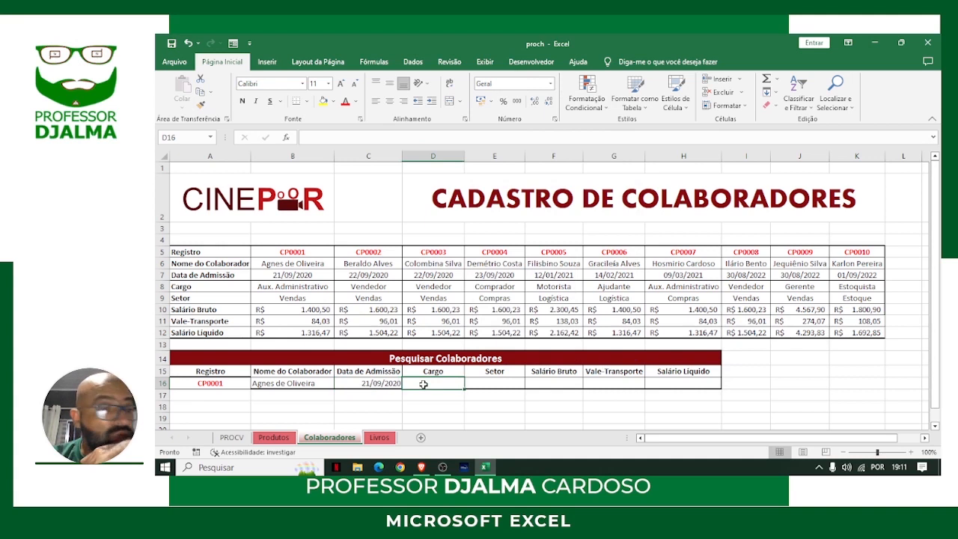
pyautogui.write('=')
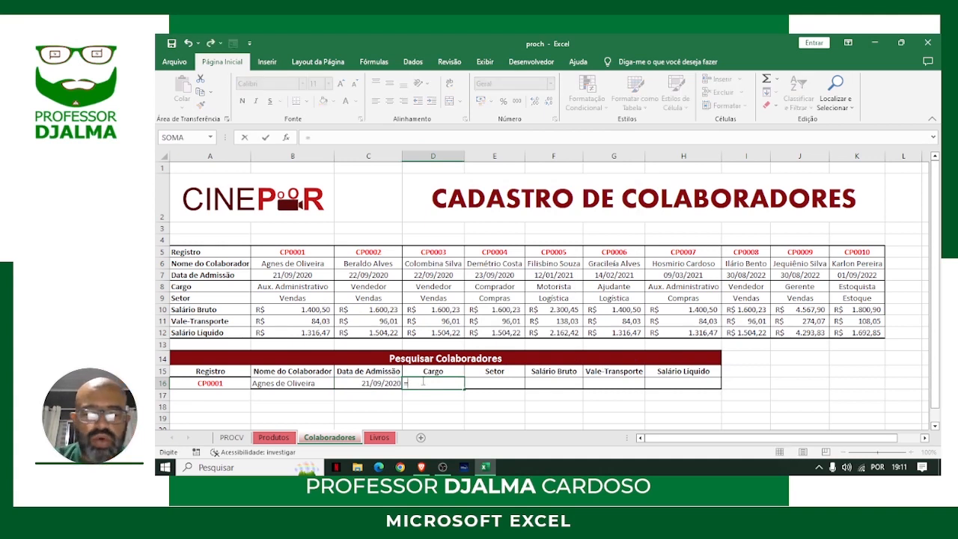
pyautogui.write('rpch')
pyautogui.press('BackSpace')
pyautogui.press('BackSpace')
pyautogui.press('BackSpace')
pyautogui.press('BackSpace')
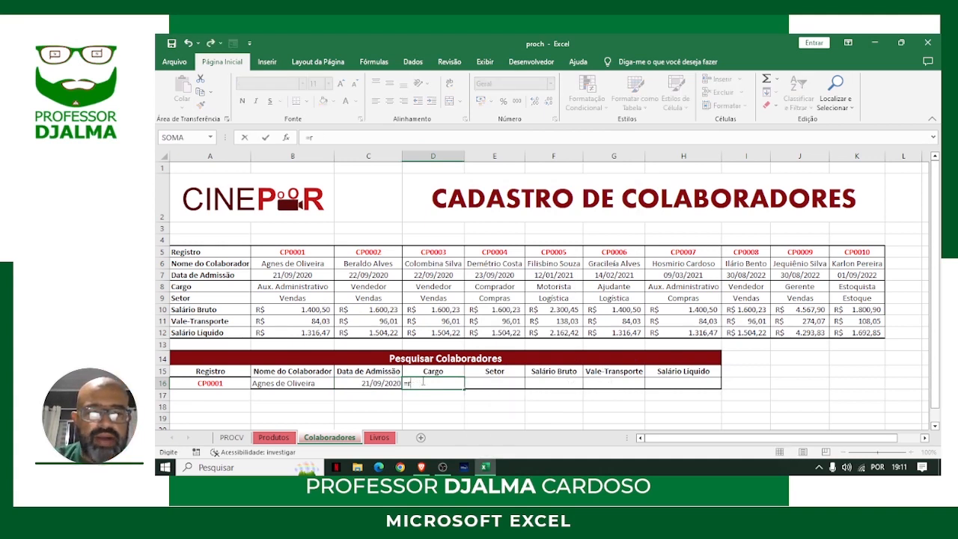
pyautogui.write('proch(')
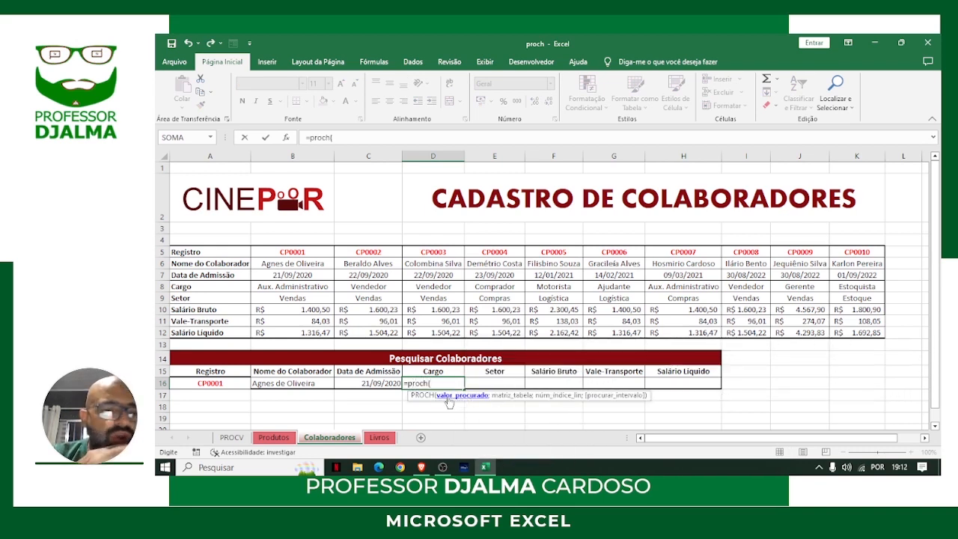
pyautogui.click(223, 383)
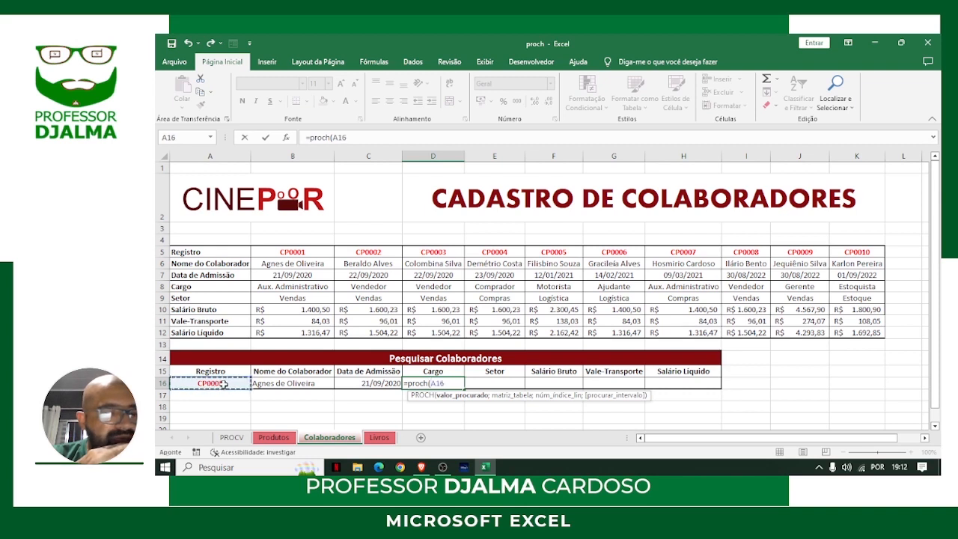
pyautogui.write(';')
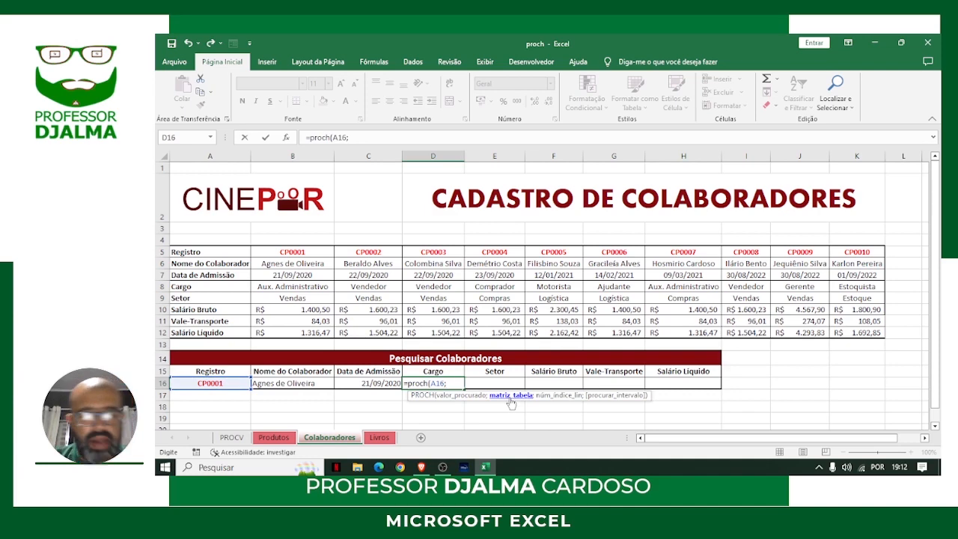
pyautogui.write('colaborad')
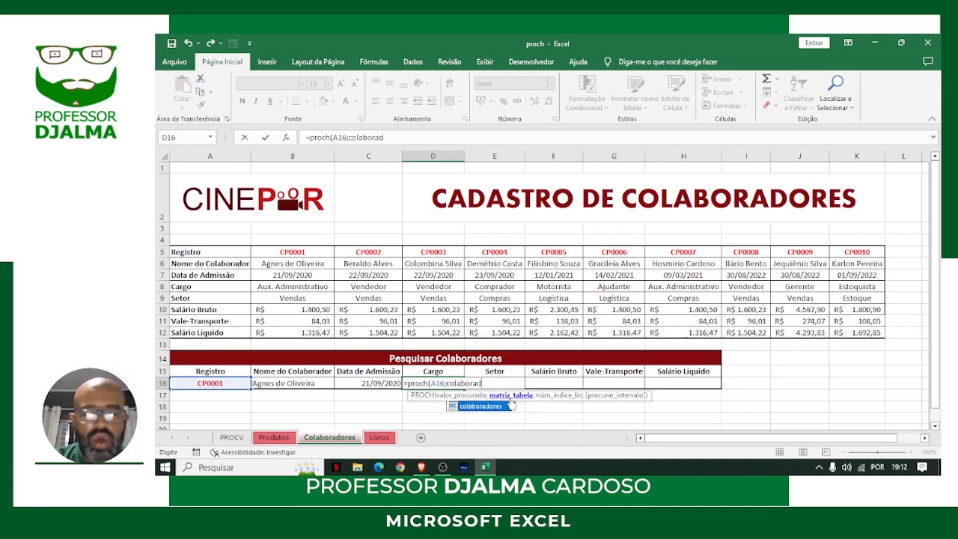
pyautogui.write('ores;')
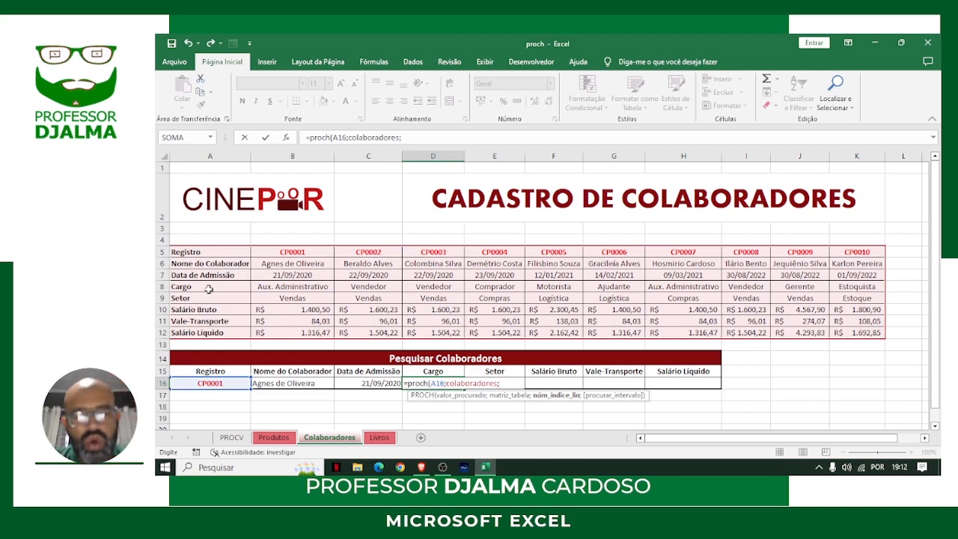
pyautogui.write('4;')
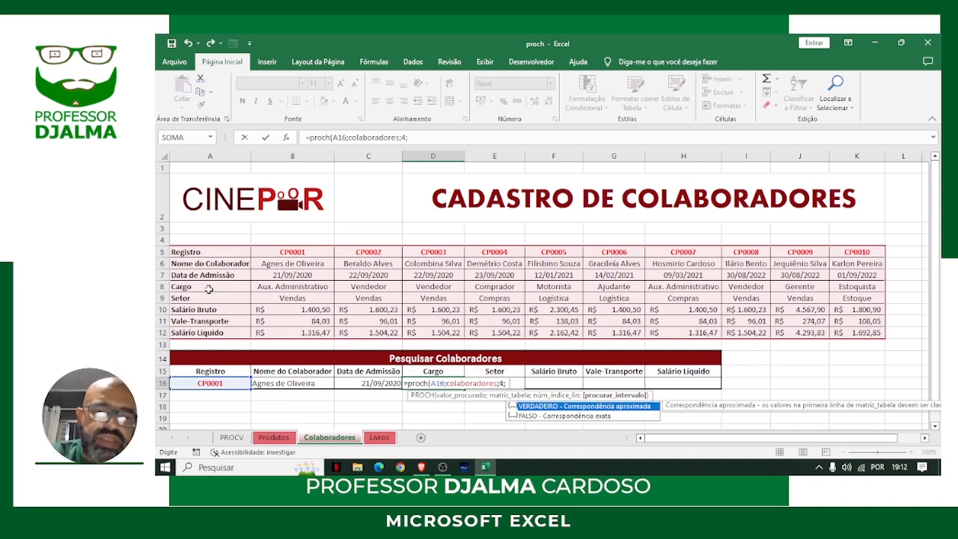
pyautogui.write('0')
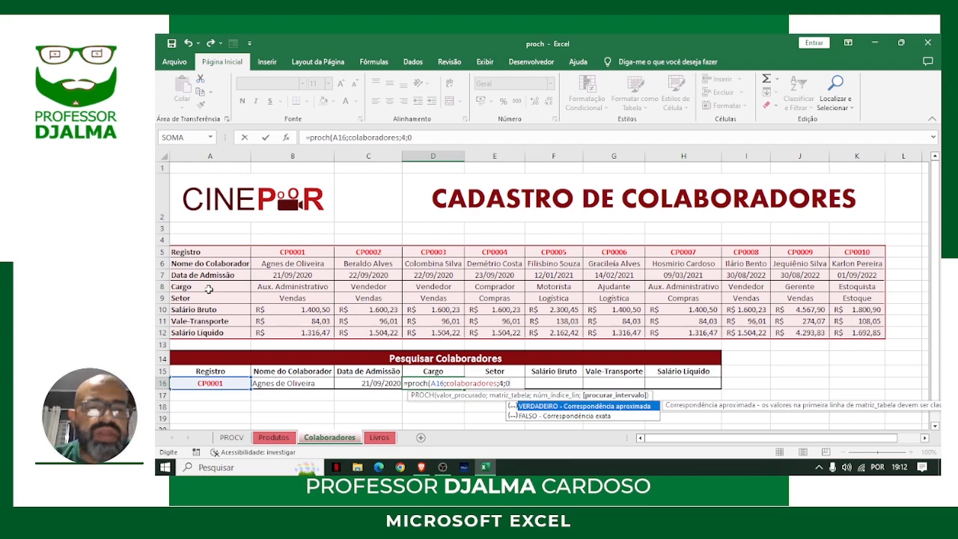
pyautogui.press('Return')
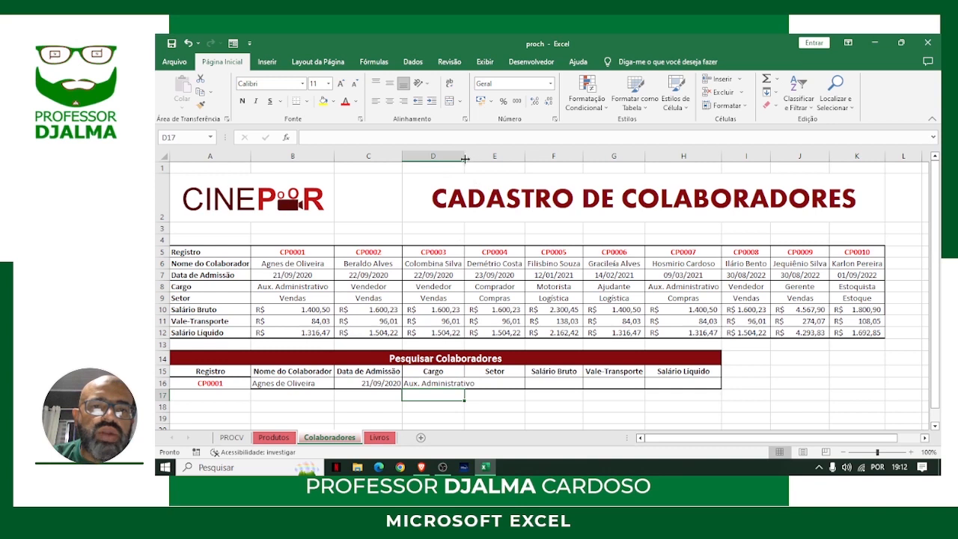
pyautogui.moveTo(465, 155); pyautogui.dragTo(479, 155)
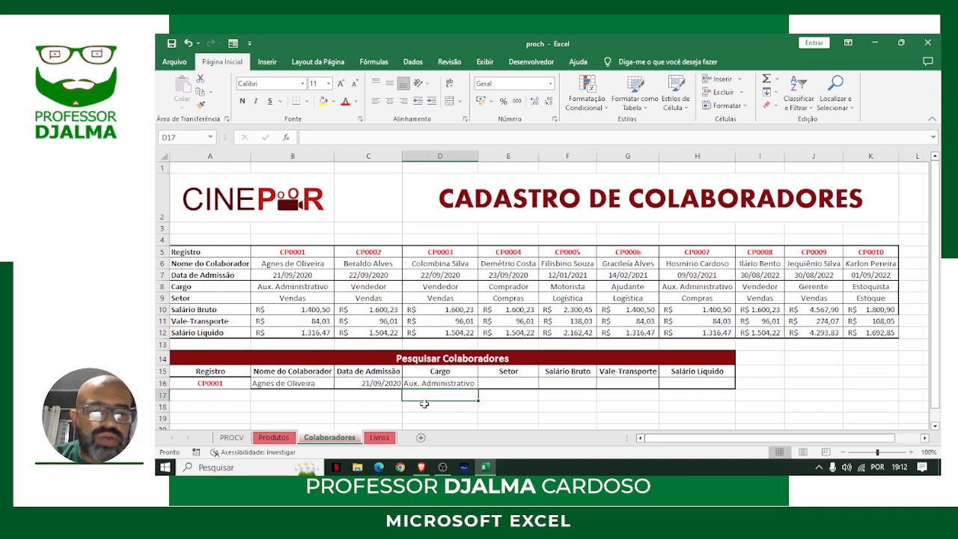
# Enter =PROCH(A16;colaboradores;5;0) in E16 to retrieve the Setor for the registration in A16.
pyautogui.click(517, 384)
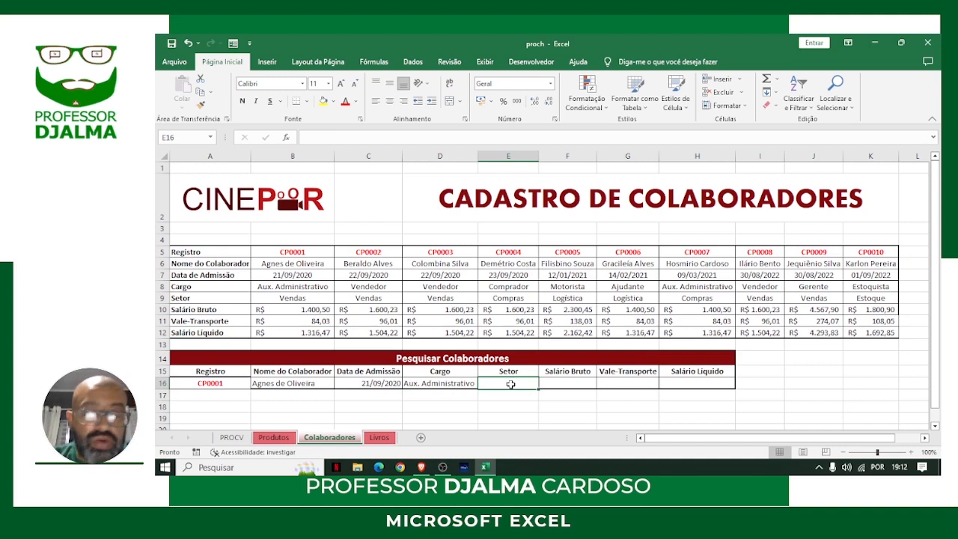
pyautogui.write('=pr')
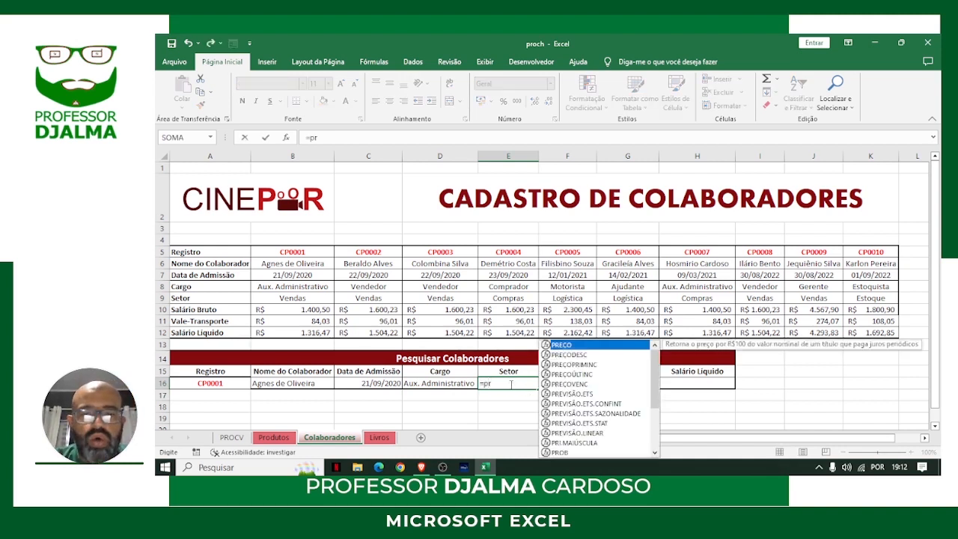
pyautogui.write('och(')
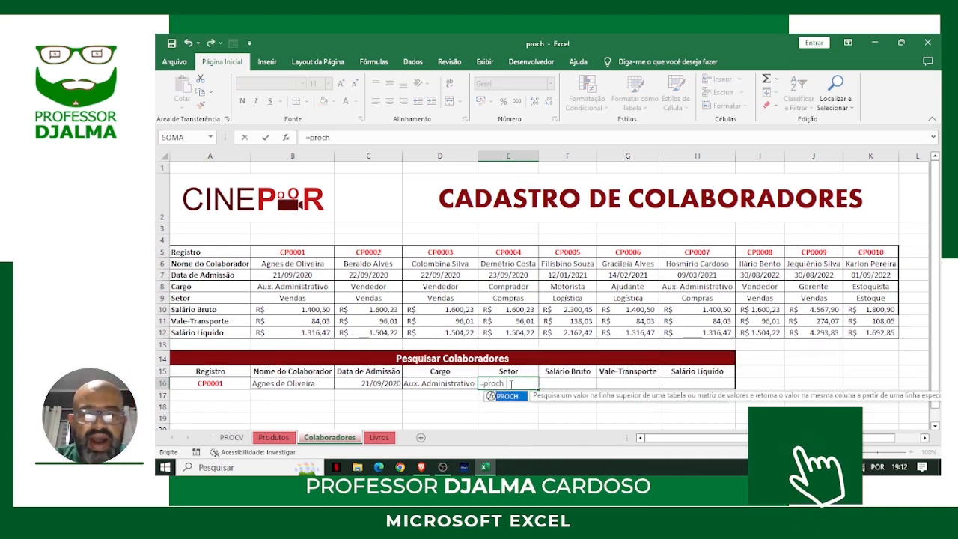
pyautogui.click(211, 383)
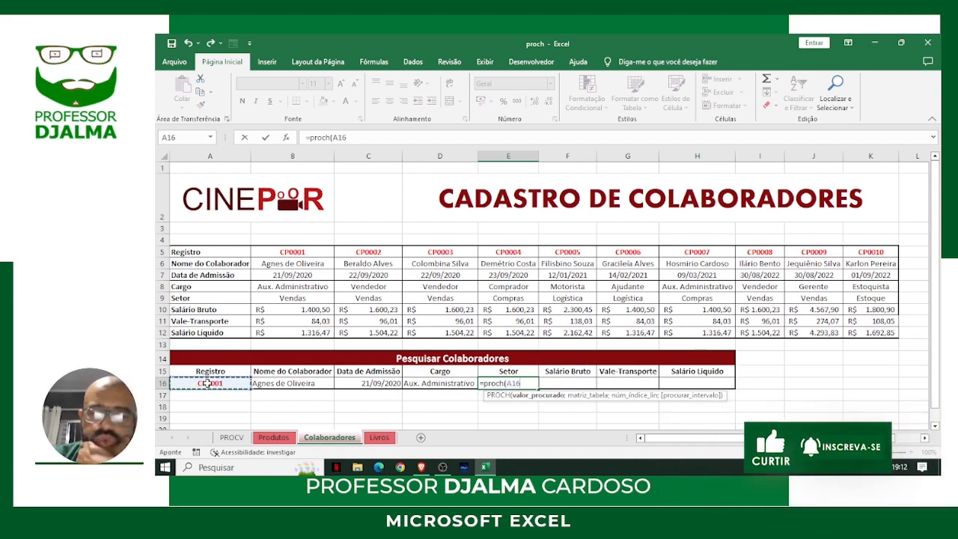
pyautogui.write(';cola')
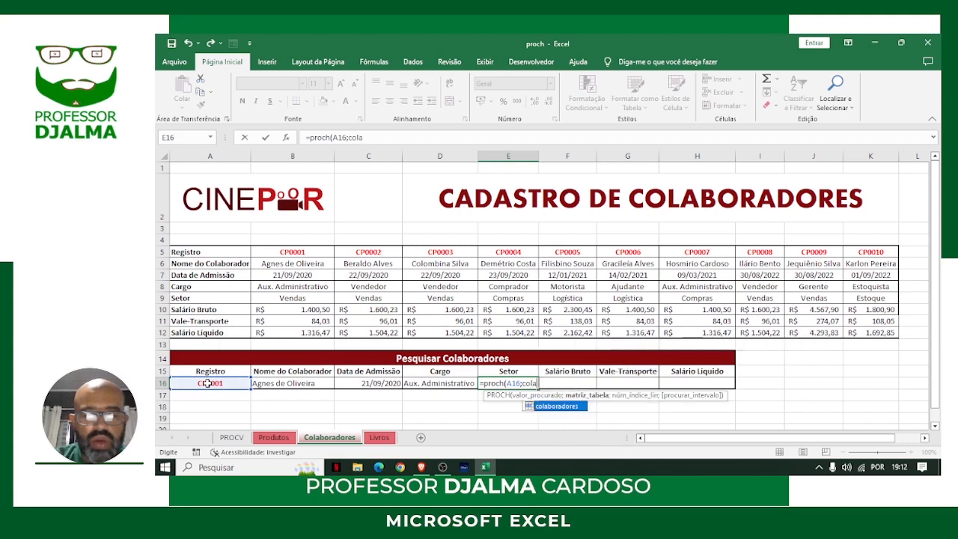
pyautogui.write('boradores')
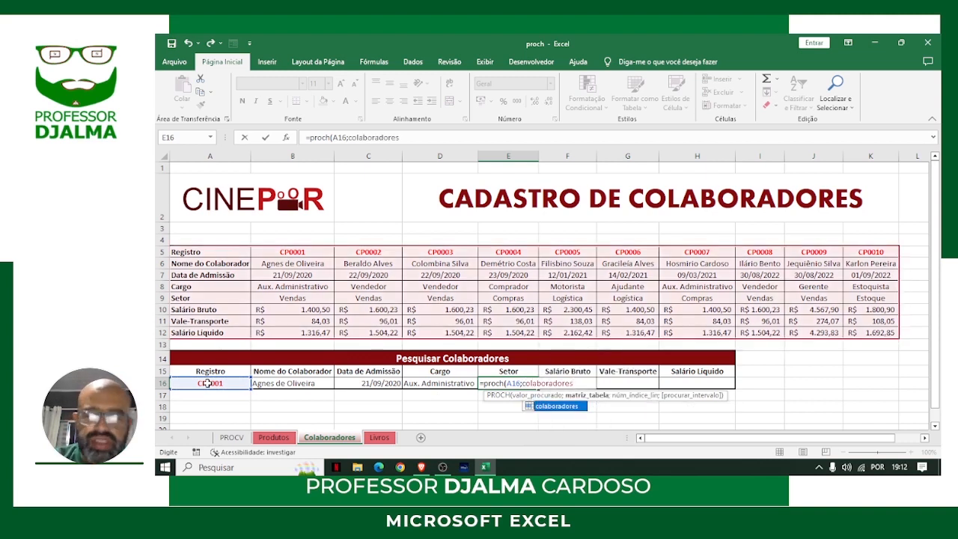
pyautogui.write(';')
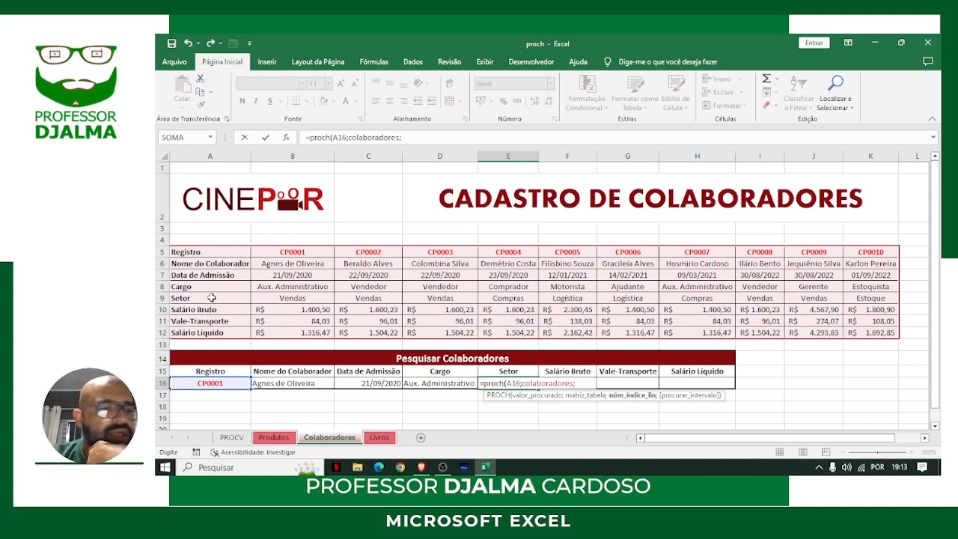
pyautogui.write('5')
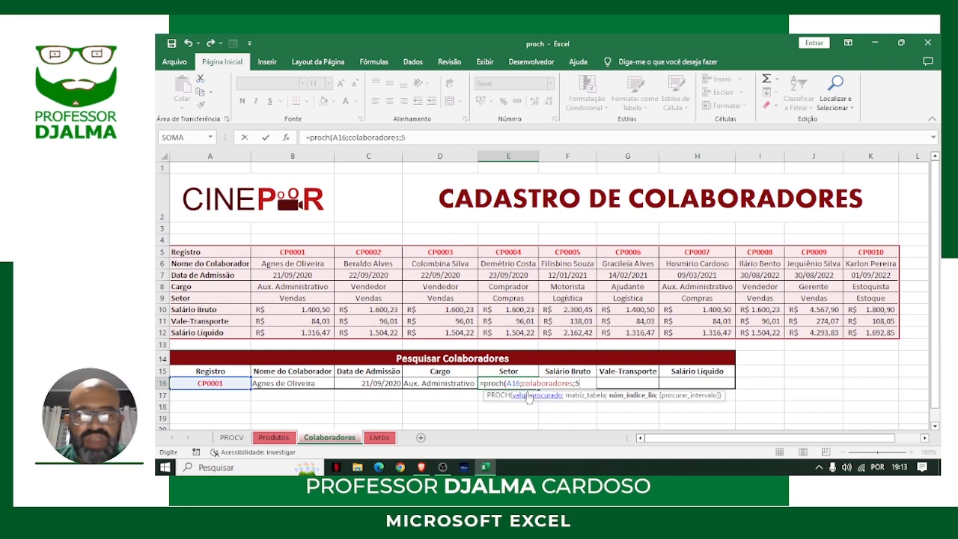
pyautogui.write(';')
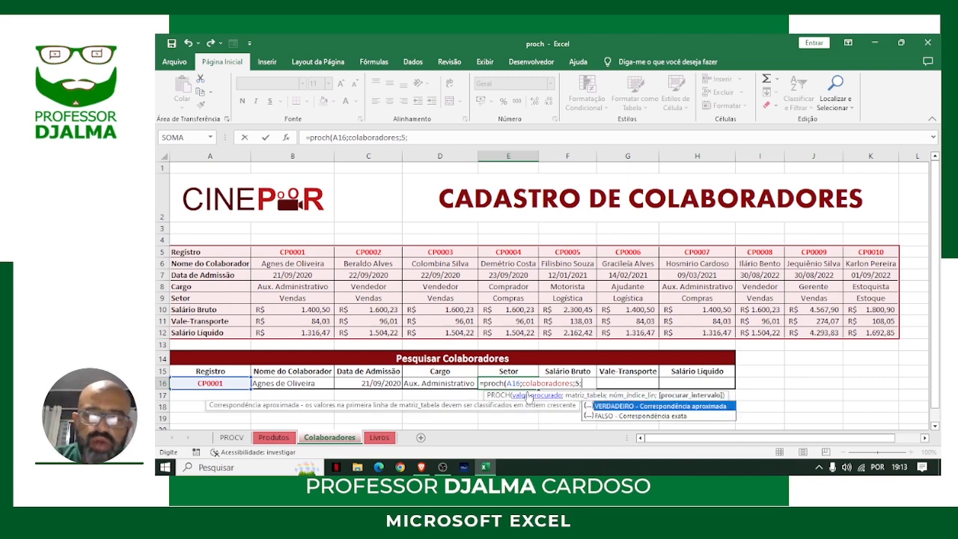
pyautogui.write('0')
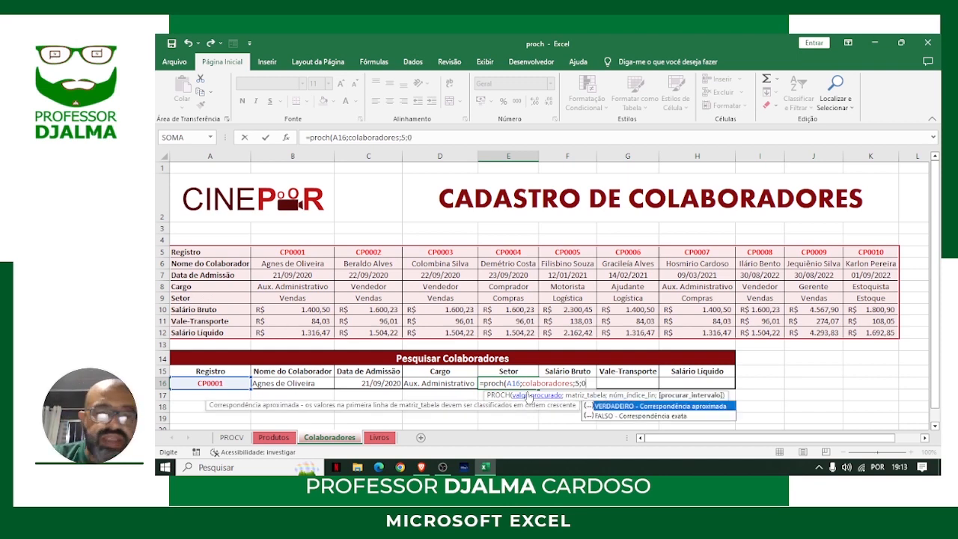
pyautogui.press('Return')
pyautogui.click(515, 384)
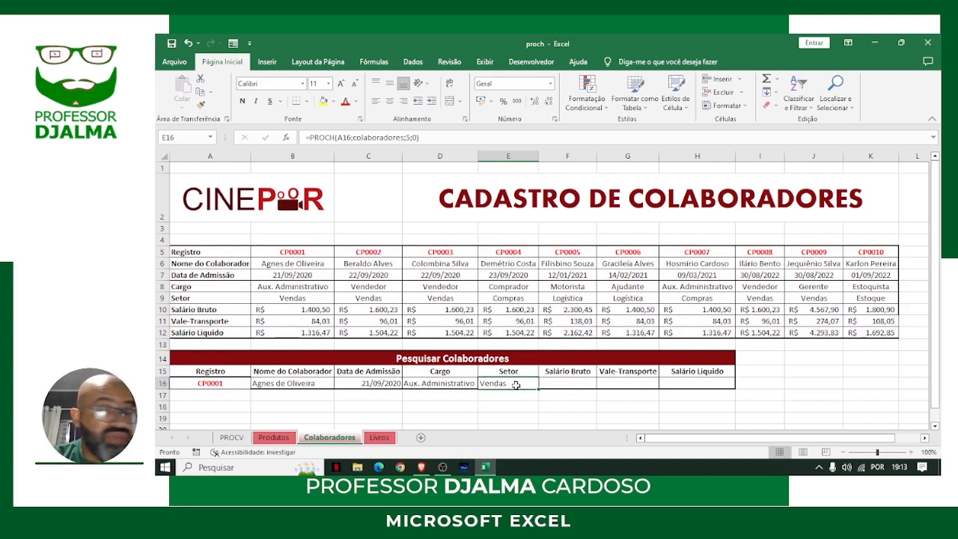
# Enter =PROCH(A16;colaboradores;6;0) in F16 under Salário Bruto and format the result with the Contábil number format.
pyautogui.click(556, 383)
pyautogui.write('=proch')
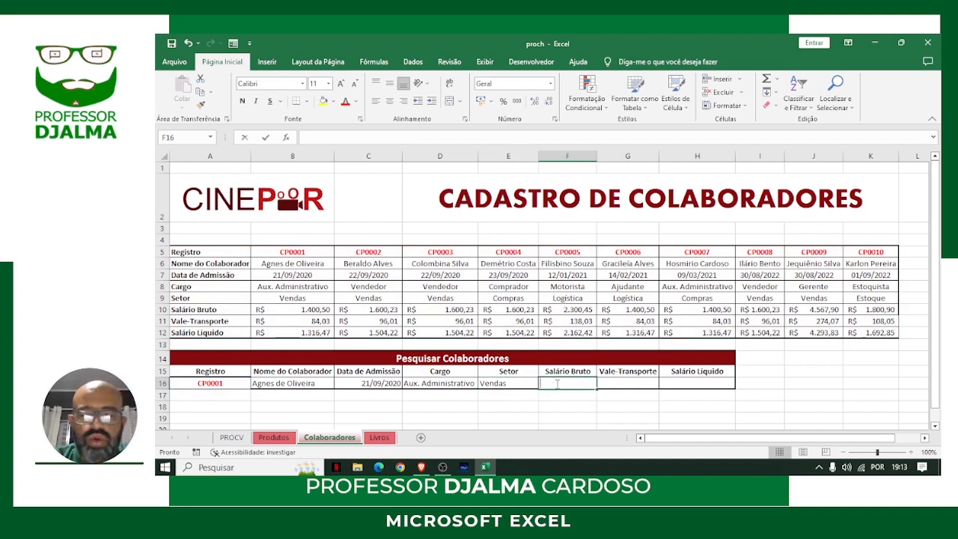
pyautogui.write('(')
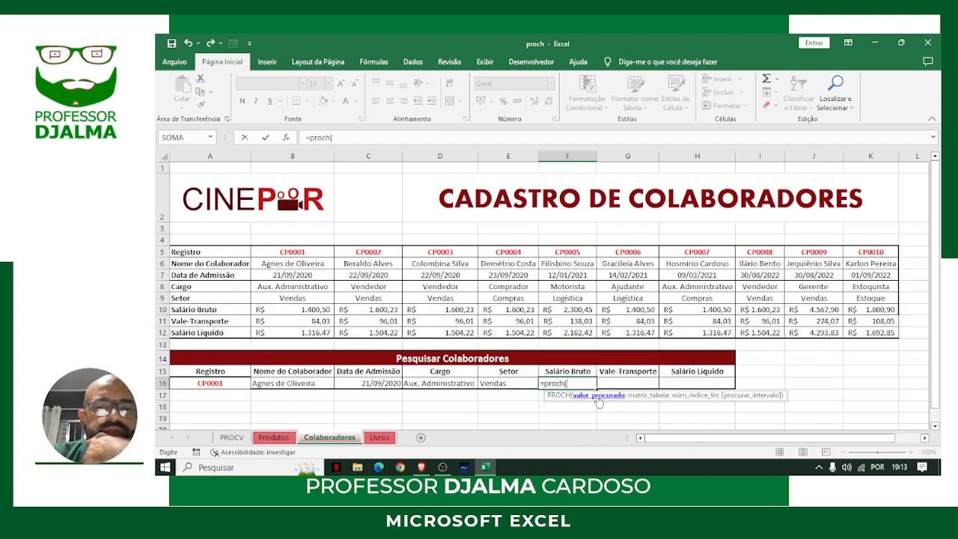
pyautogui.click(218, 384)
pyautogui.write(';')
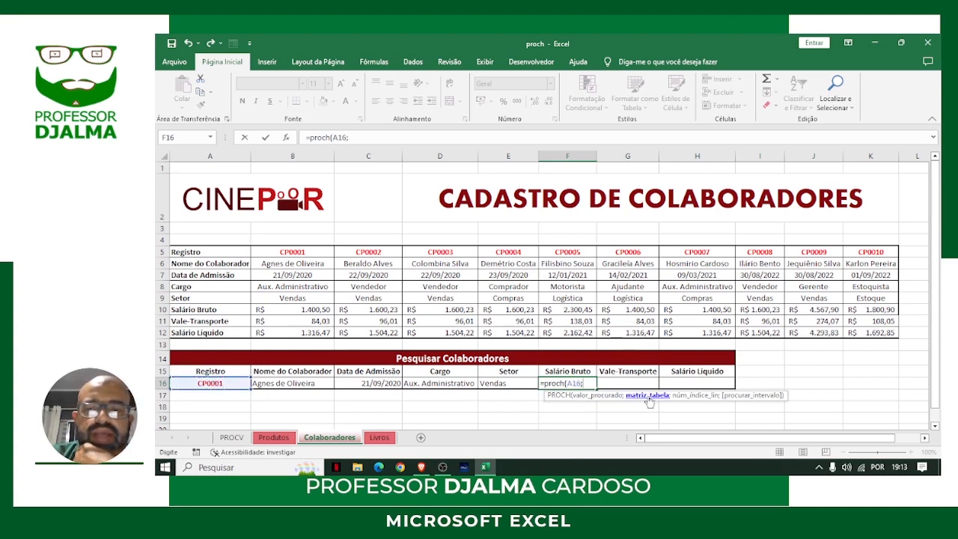
pyautogui.write('c')
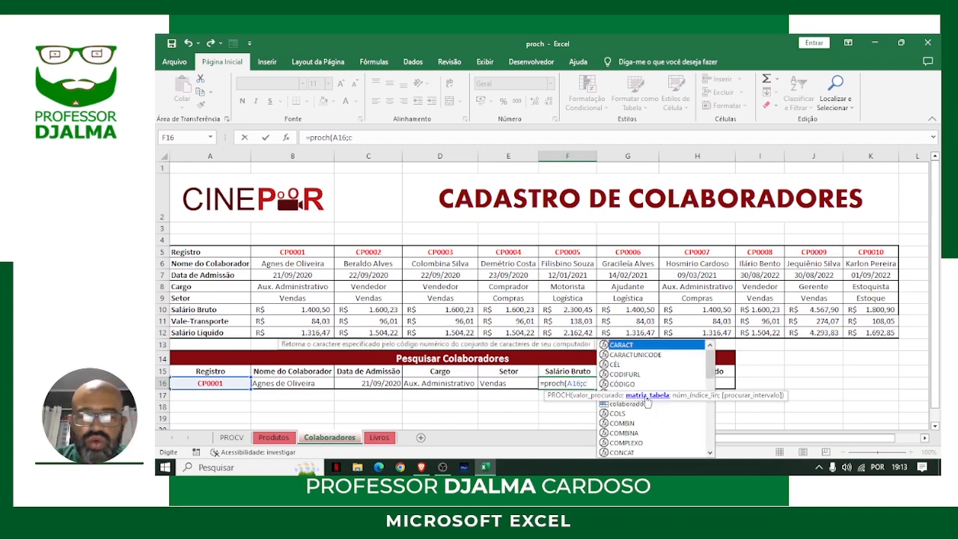
pyautogui.write('olaboradores')
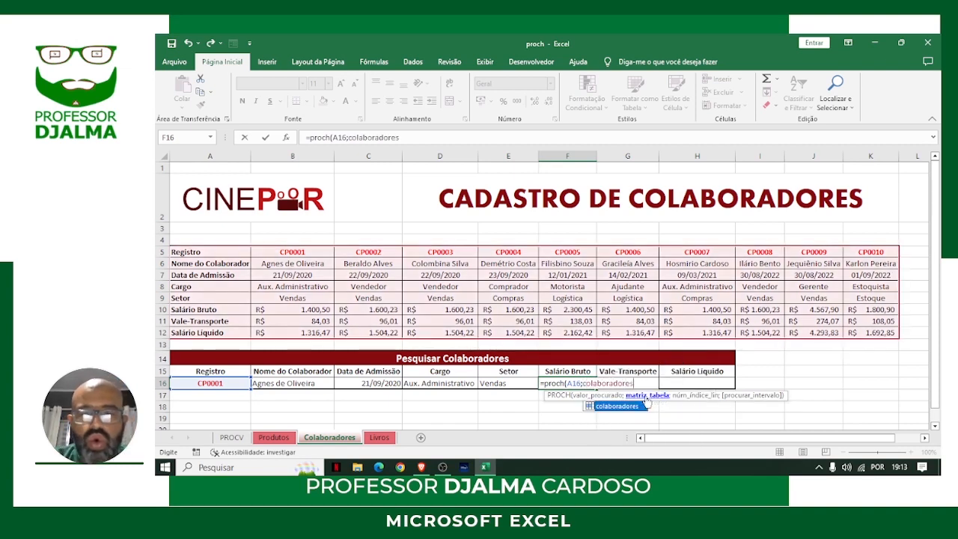
pyautogui.write(';6')
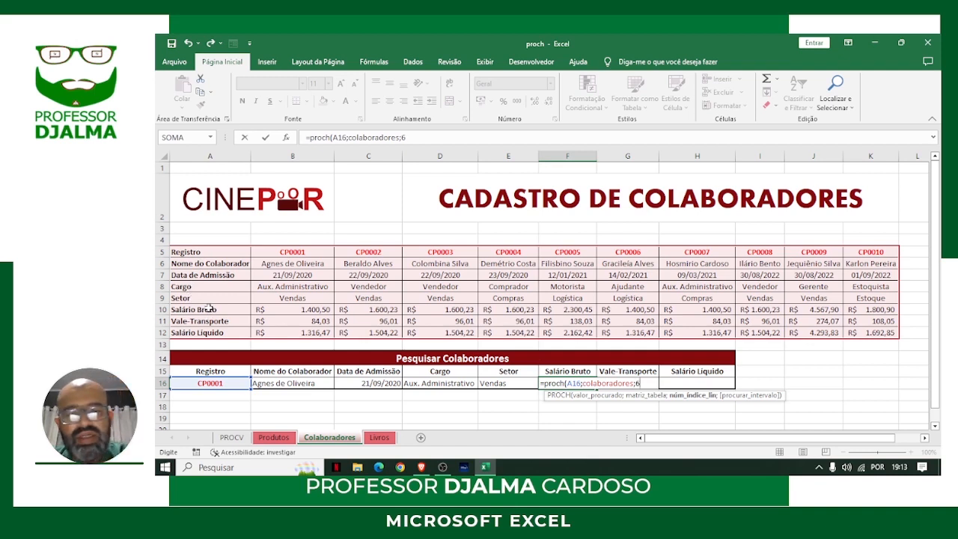
pyautogui.write(';')
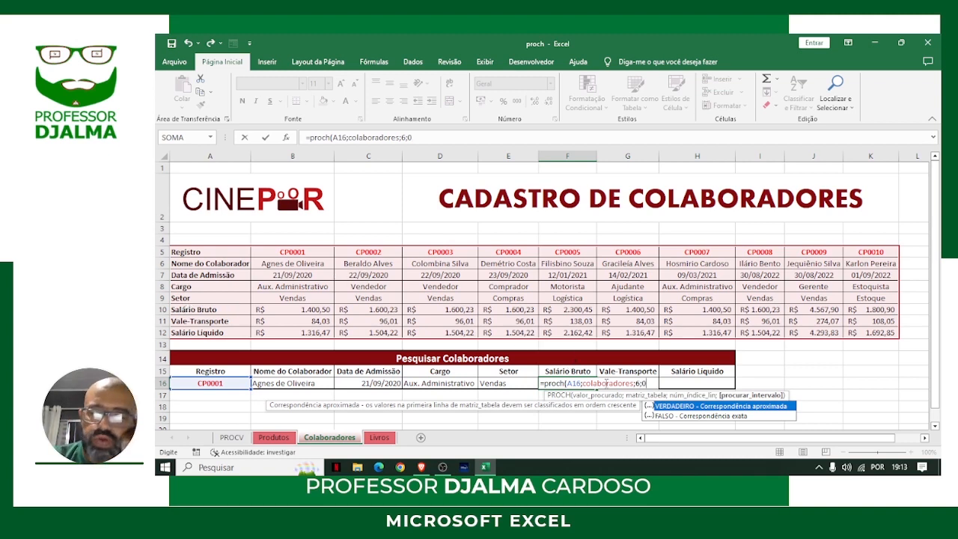
pyautogui.write('0')
pyautogui.hotkey('ctrl', 'Return')
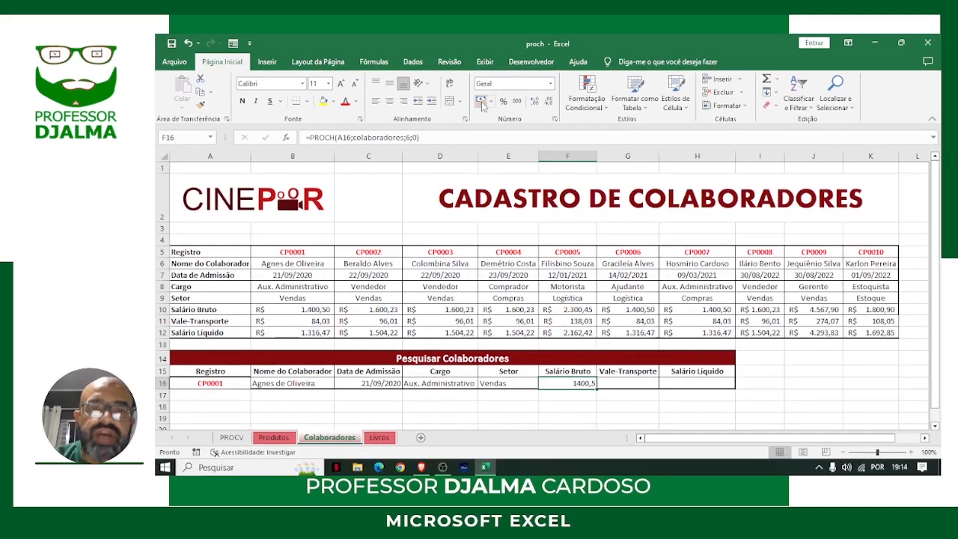
pyautogui.click(458, 232)
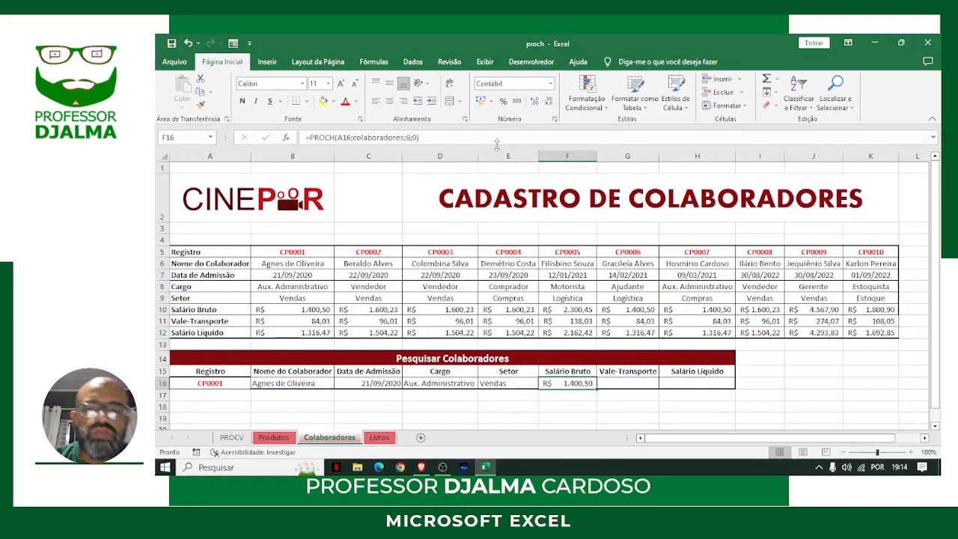
# Enter =PROCH(A16;colaboradores;7;0) in G16 under Vale-Transporte and apply the Contábil number format to it.
pyautogui.click(620, 383)
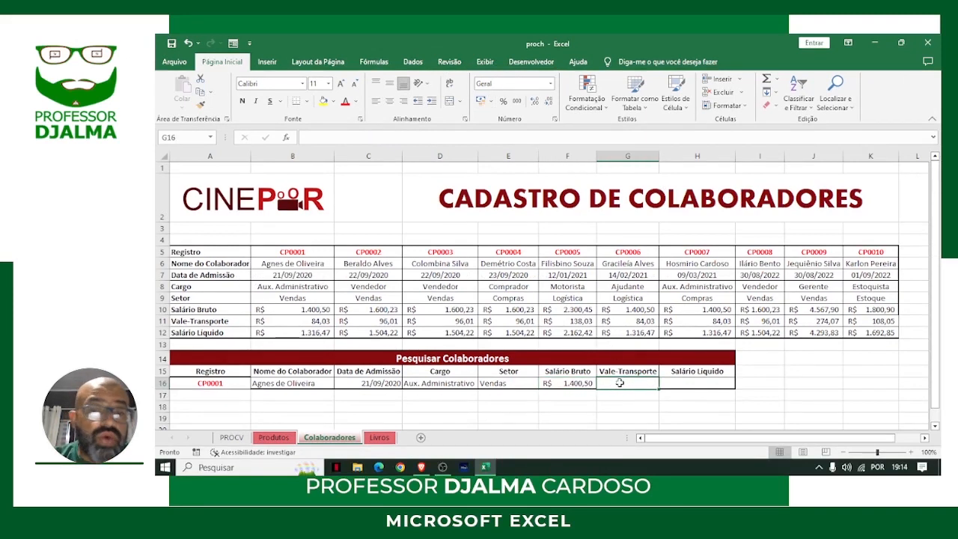
pyautogui.write('=')
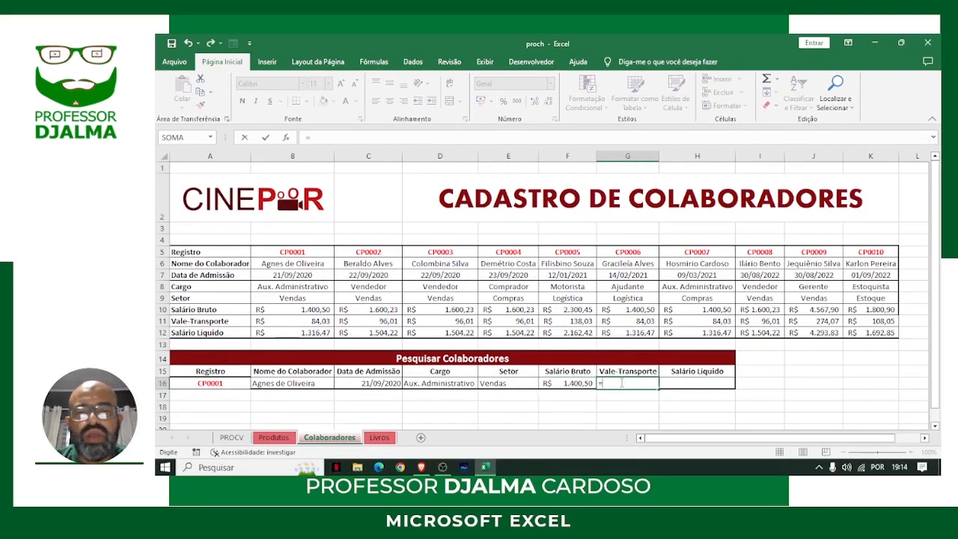
pyautogui.write('proch')
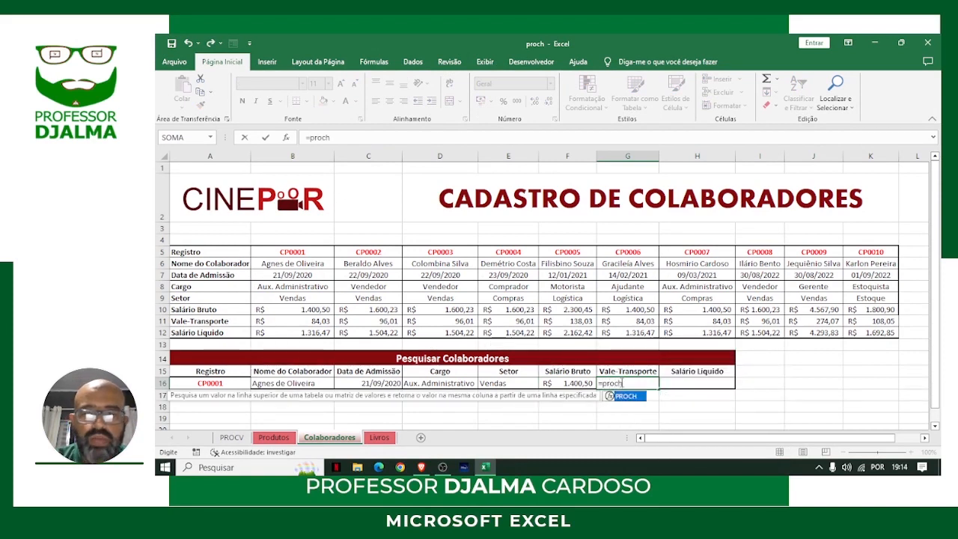
pyautogui.write('(')
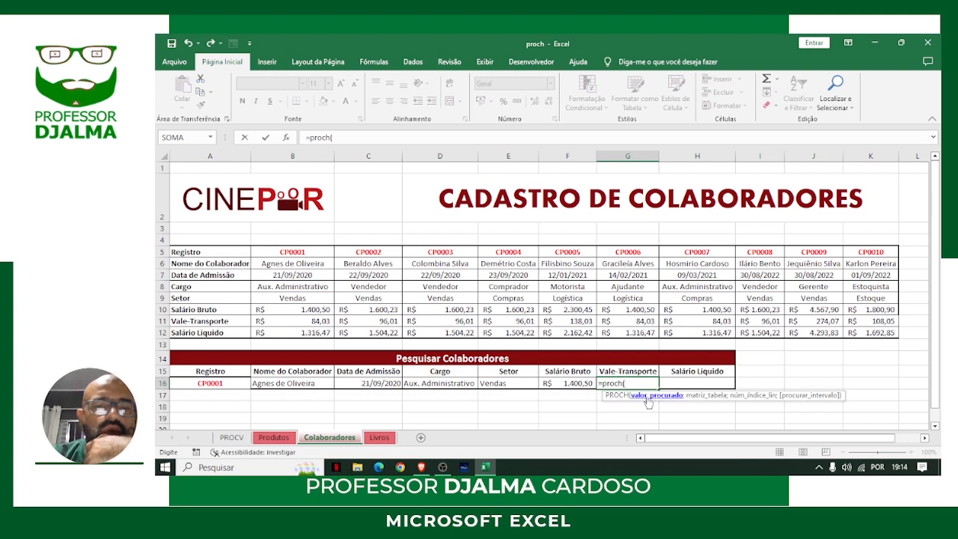
pyautogui.click(228, 383)
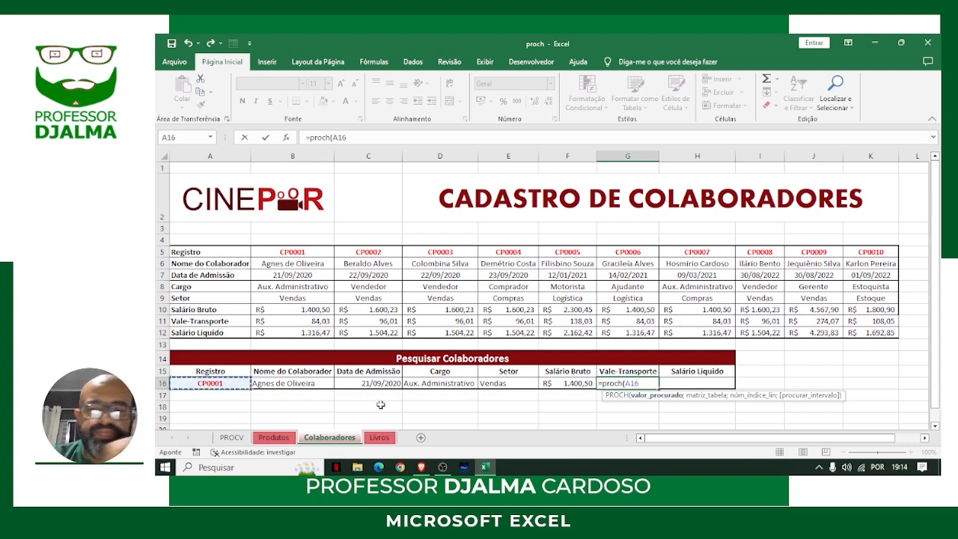
pyautogui.write(';')
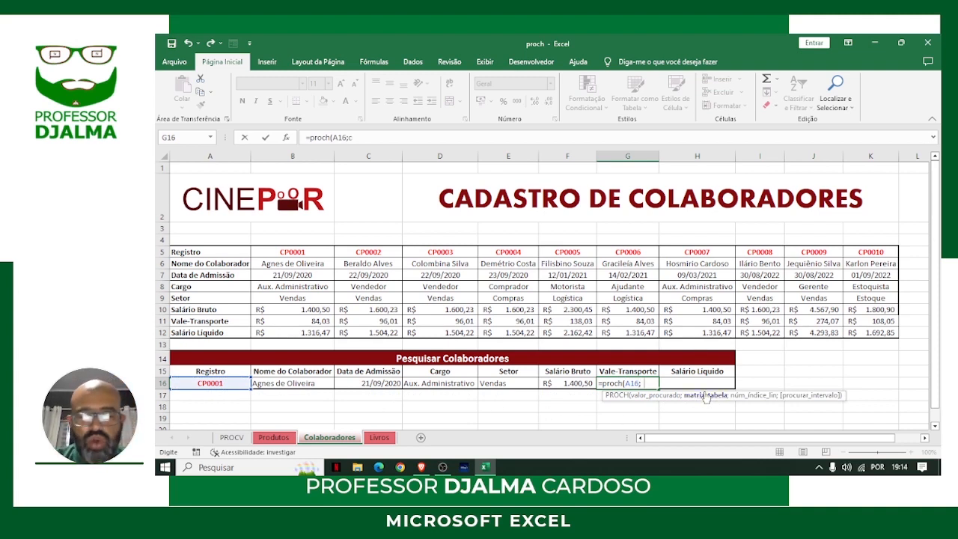
pyautogui.write('colaboradore')
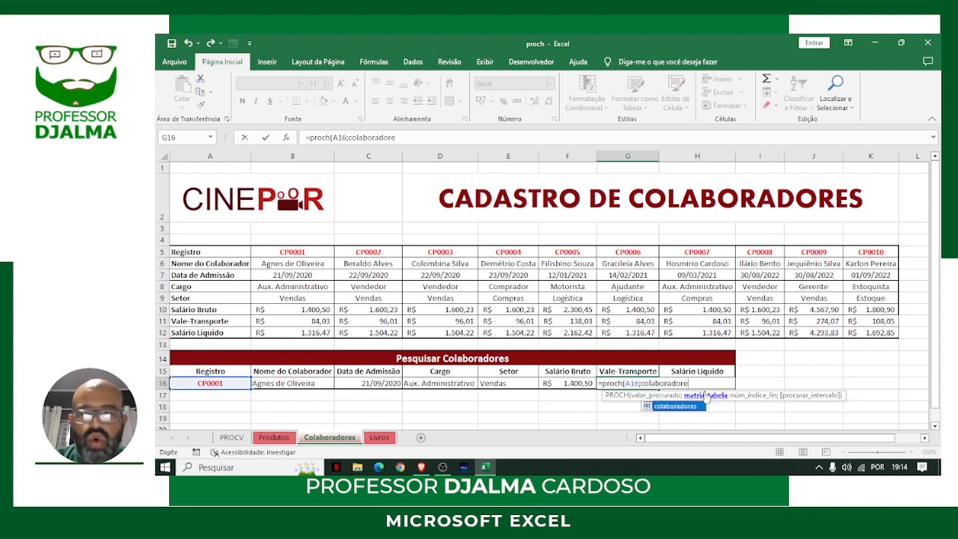
pyautogui.write('s;7')
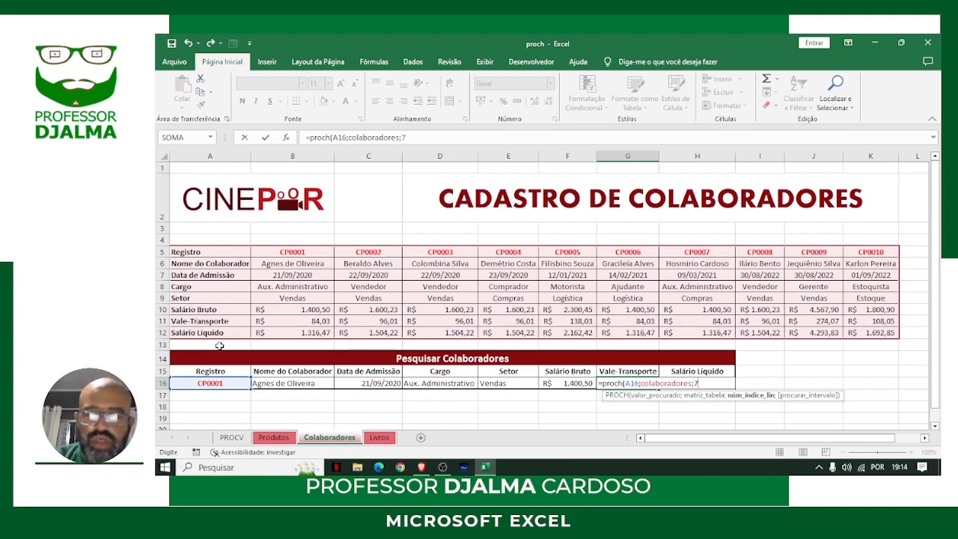
pyautogui.write(';0')
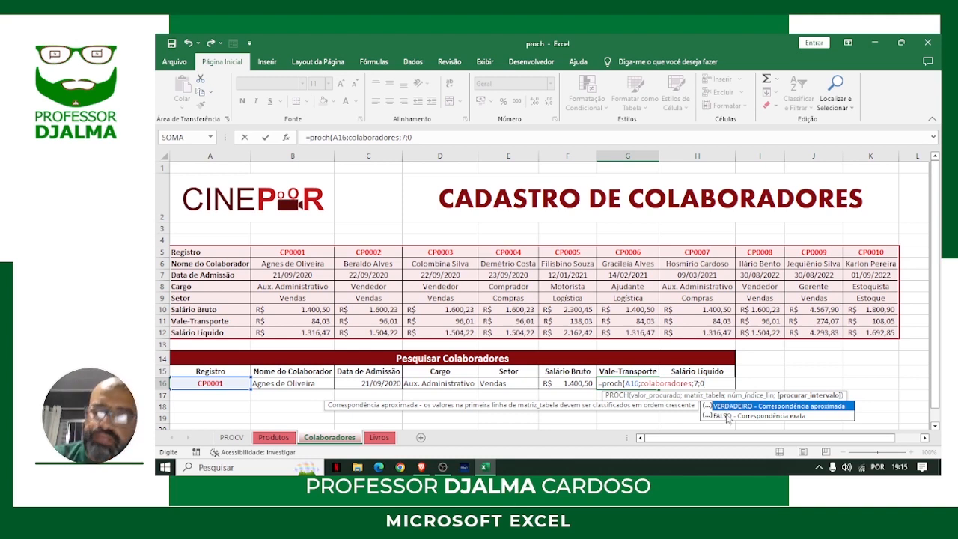
pyautogui.press('Return')
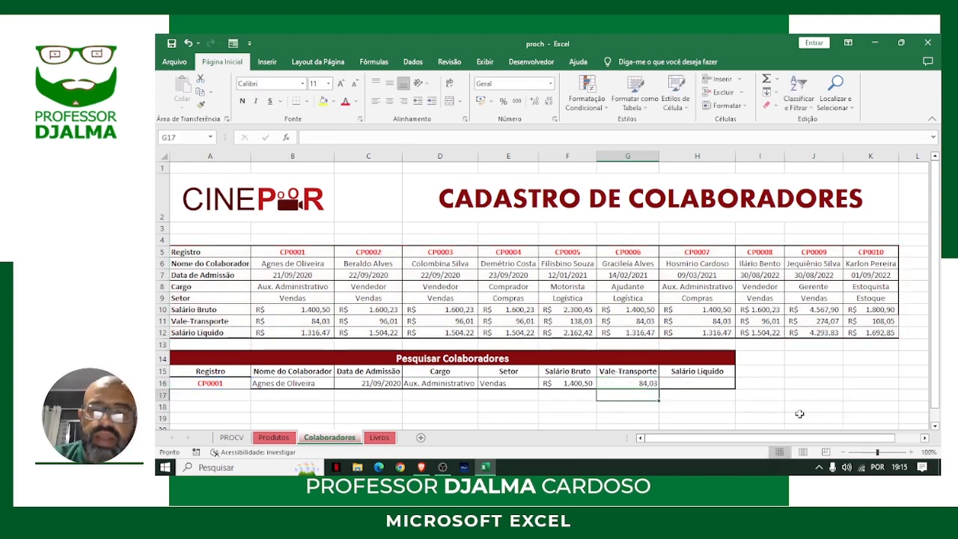
pyautogui.click(635, 383)
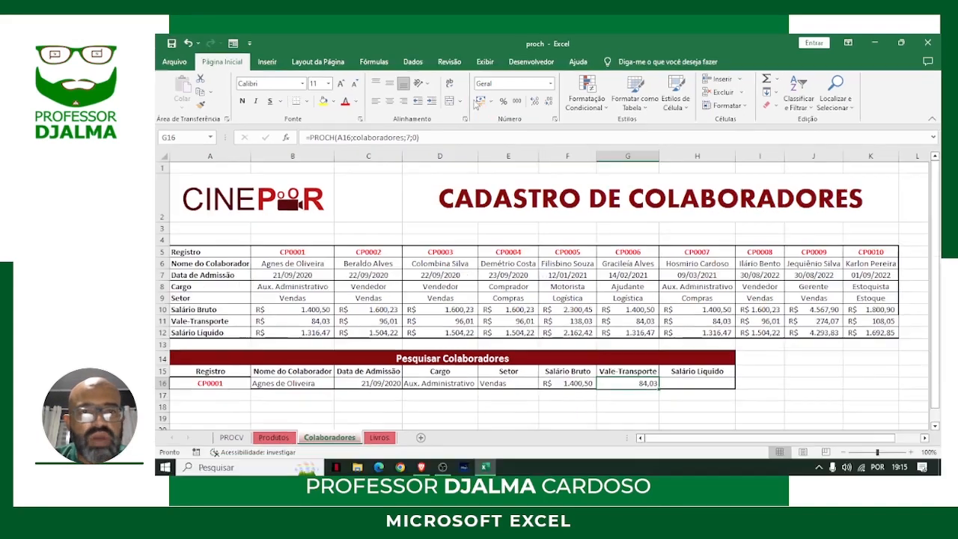
pyautogui.click(479, 101)
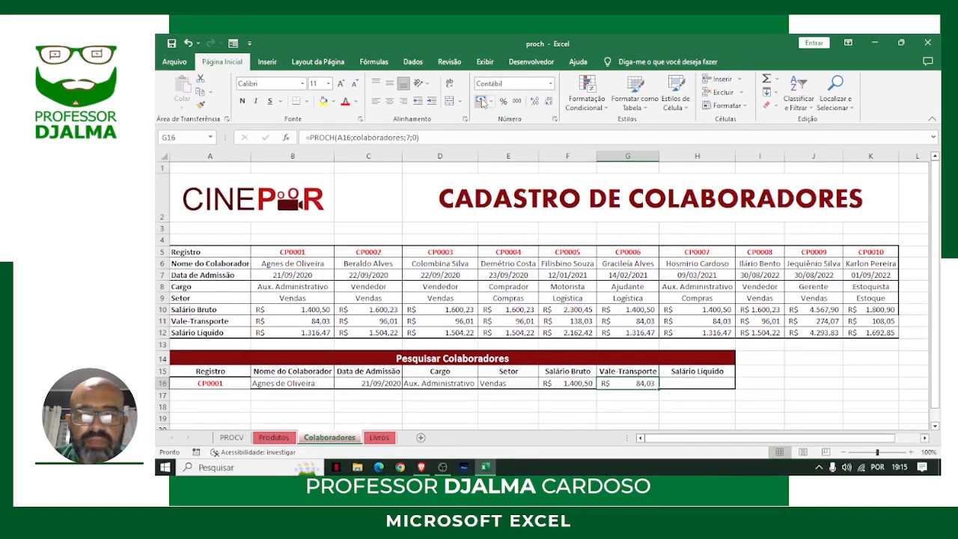
# Enter =PROCH(A16;colaboradores;8;0) in H16 under Salário Líquido and format the result with the Contábil number format.
pyautogui.click(705, 383)
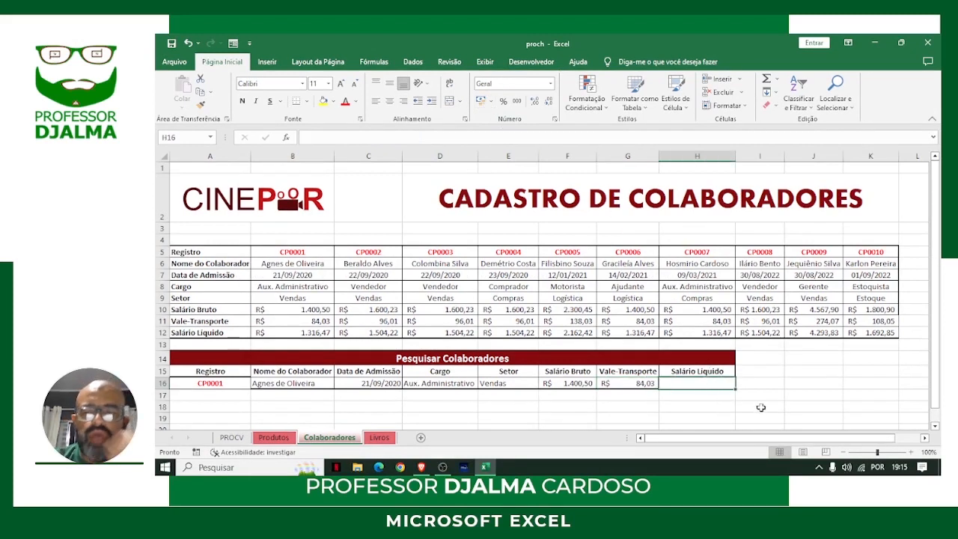
pyautogui.write('=proch')
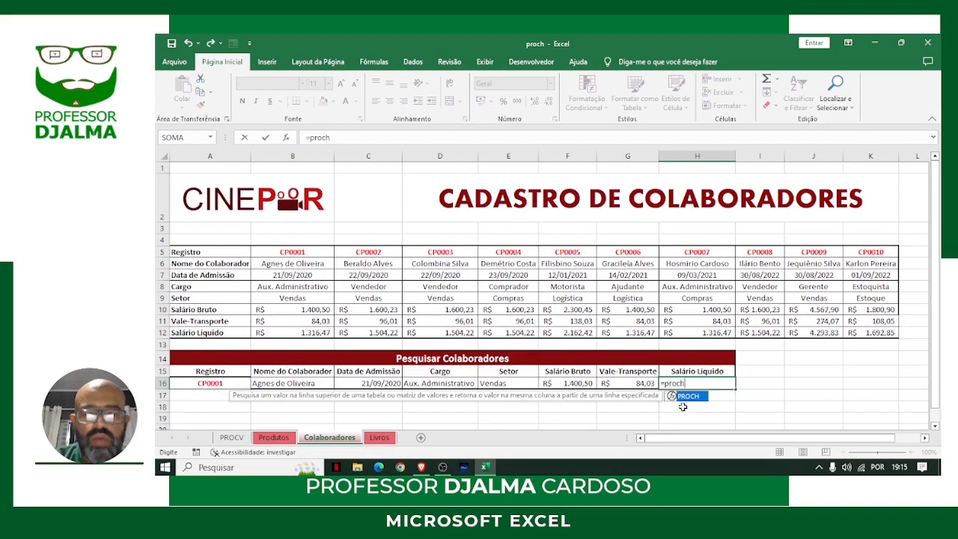
pyautogui.write('(')
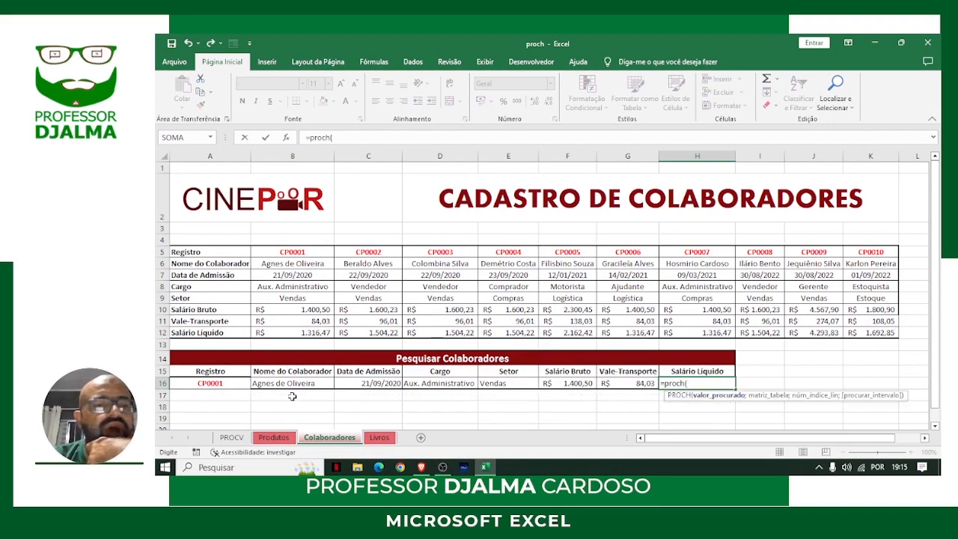
pyautogui.click(216, 383)
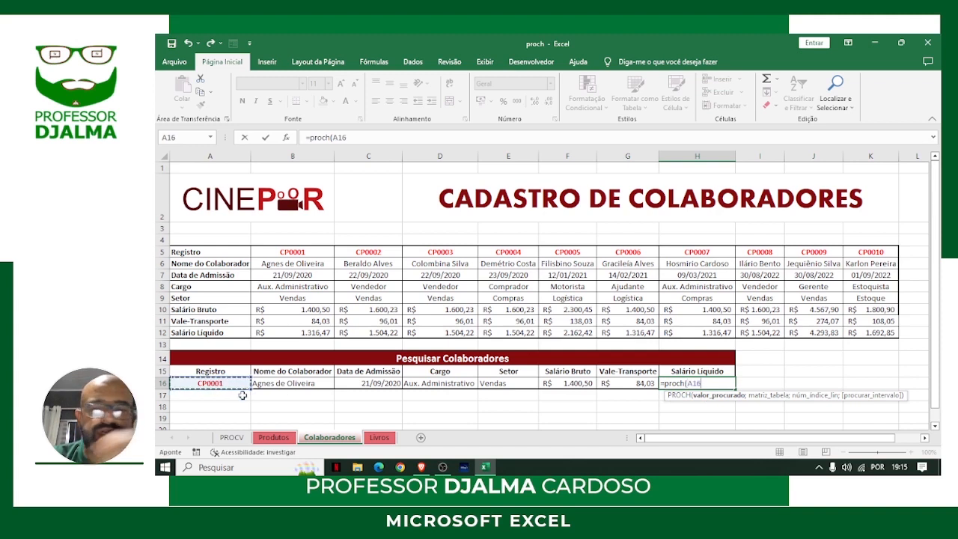
pyautogui.write(';')
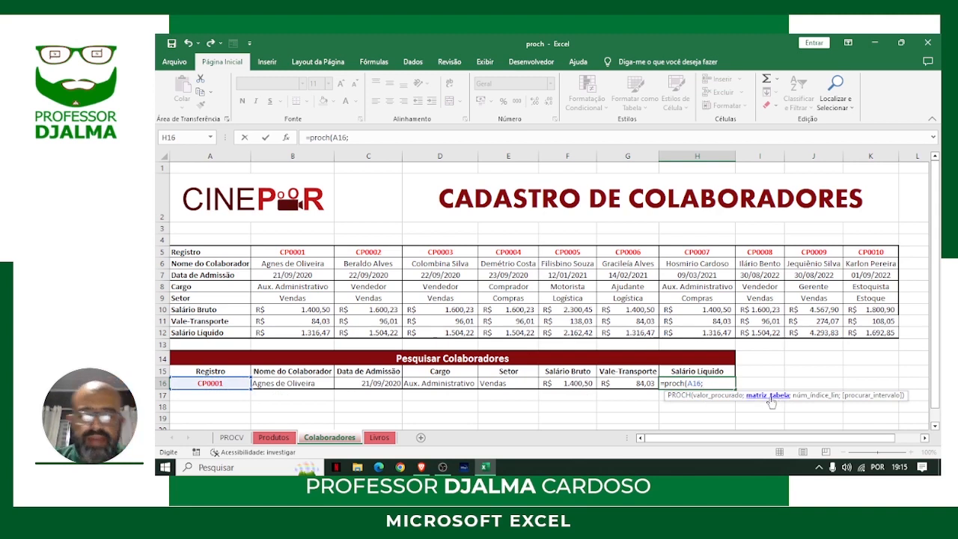
pyautogui.write(';colaborad')
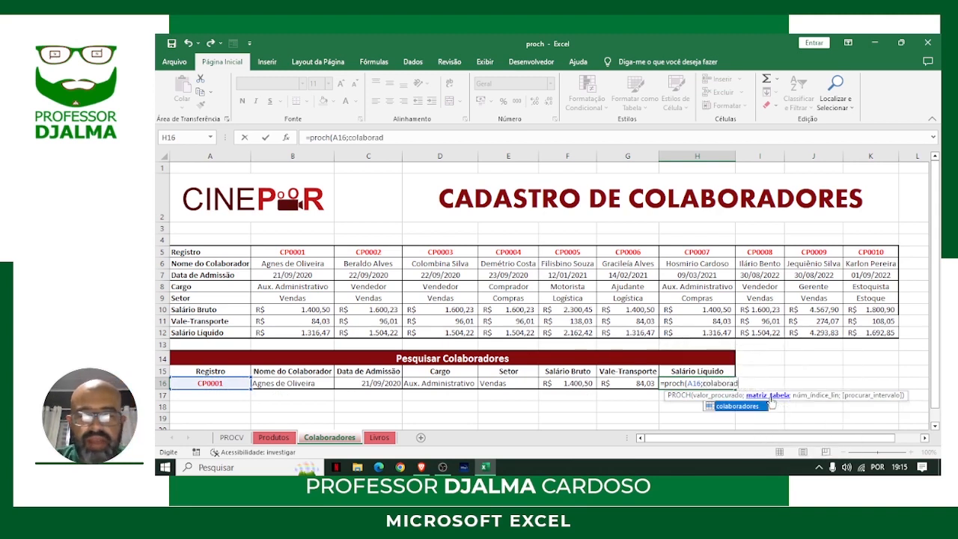
pyautogui.write('ores;8')
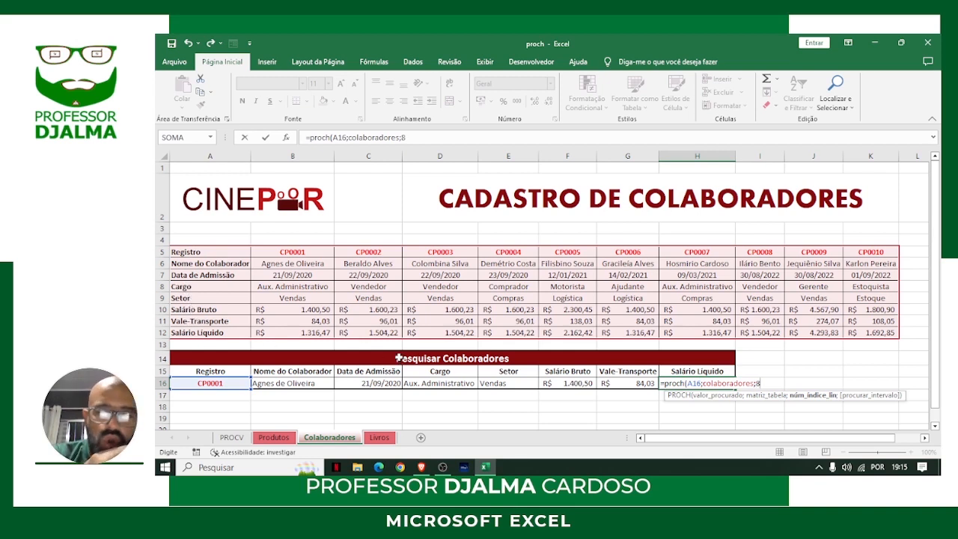
pyautogui.write(';f')
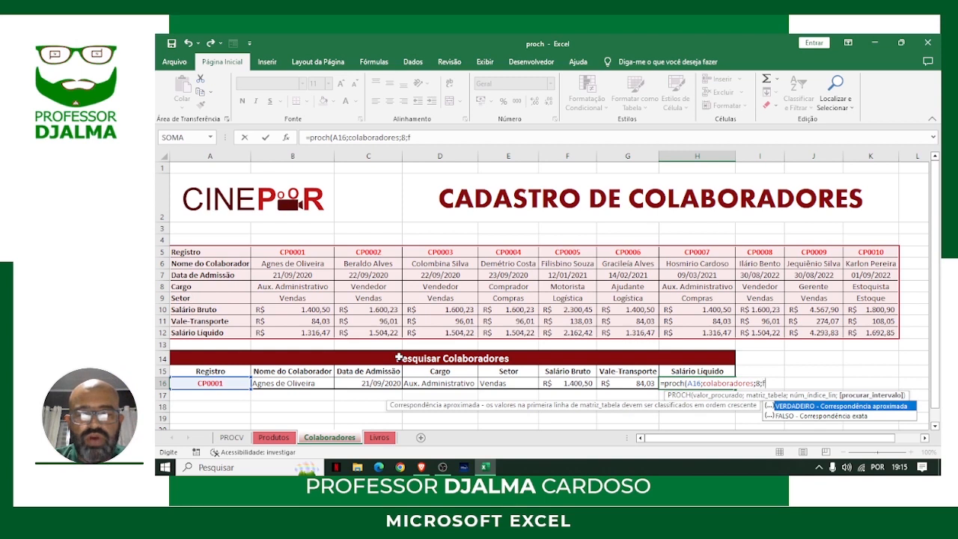
pyautogui.press('BackSpace')
pyautogui.write('0')
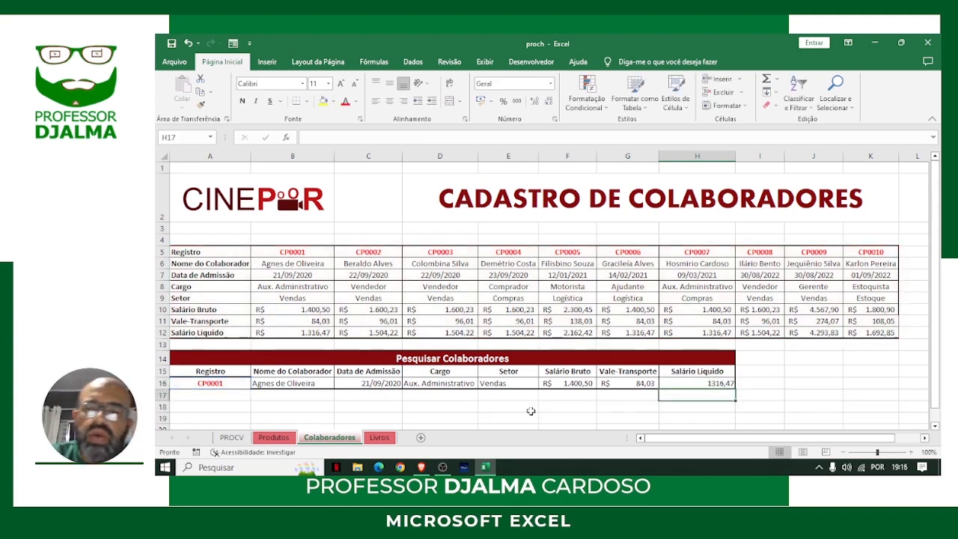
pyautogui.click(704, 383)
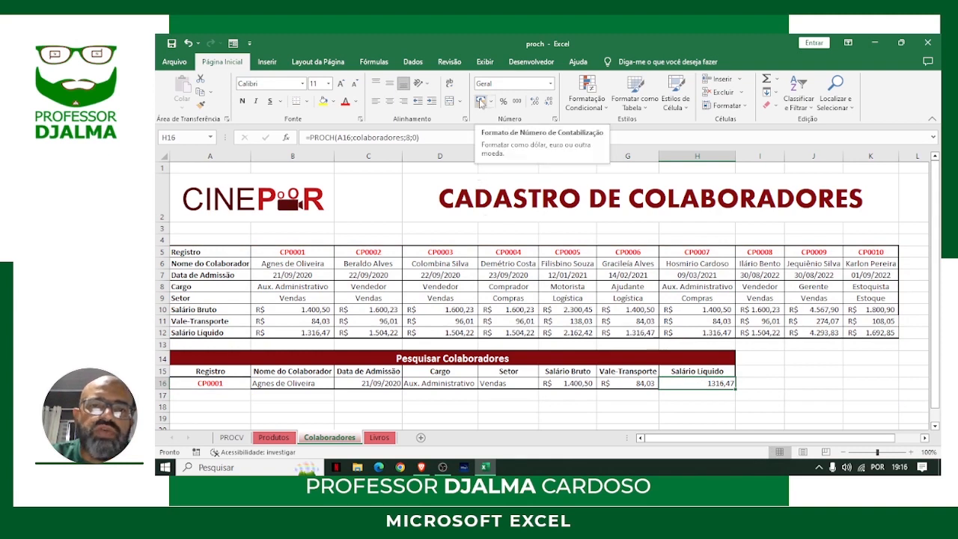
pyautogui.click(481, 101)
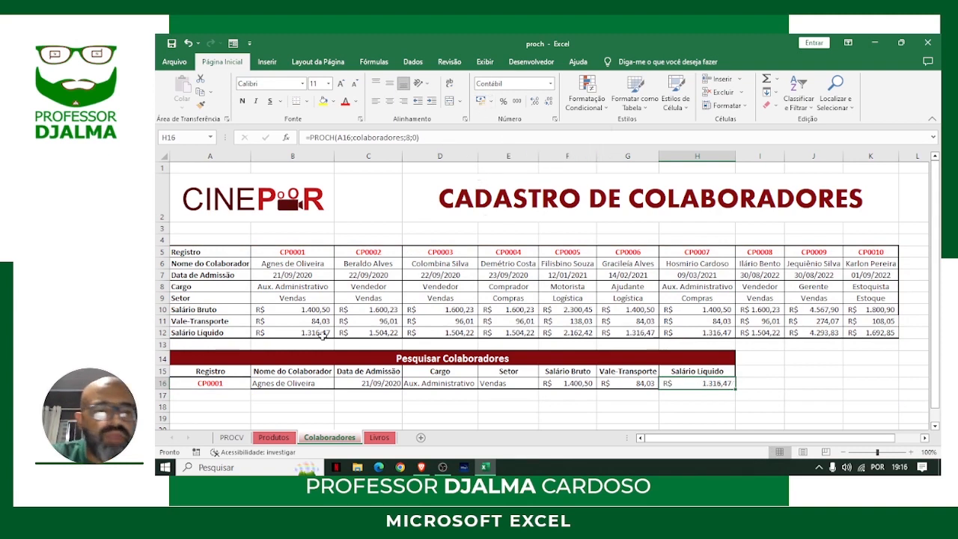
pyautogui.click(299, 262)
pyautogui.click(297, 275)
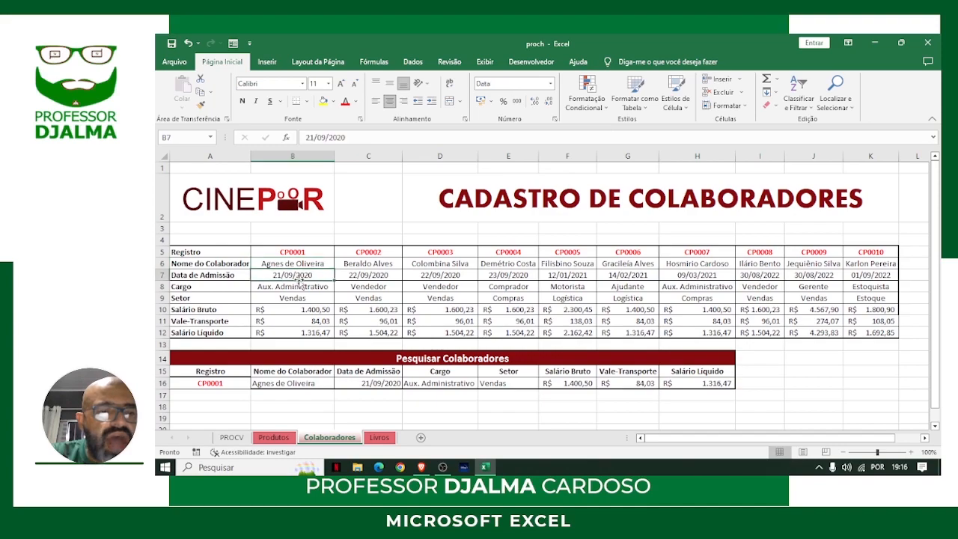
pyautogui.click(299, 287)
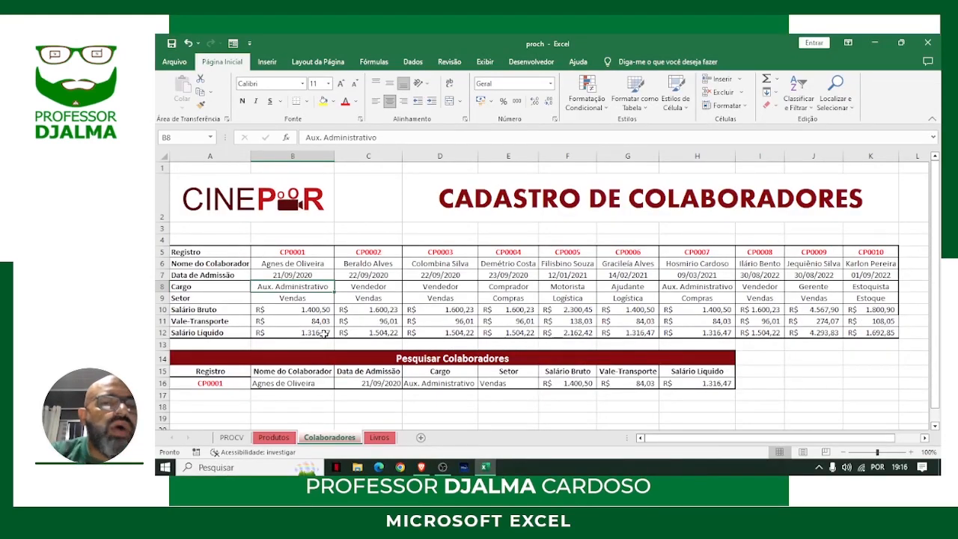
# Try to look up the last listed employee by entering the registration code with its CP prefix in A16.
pyautogui.click(220, 382)
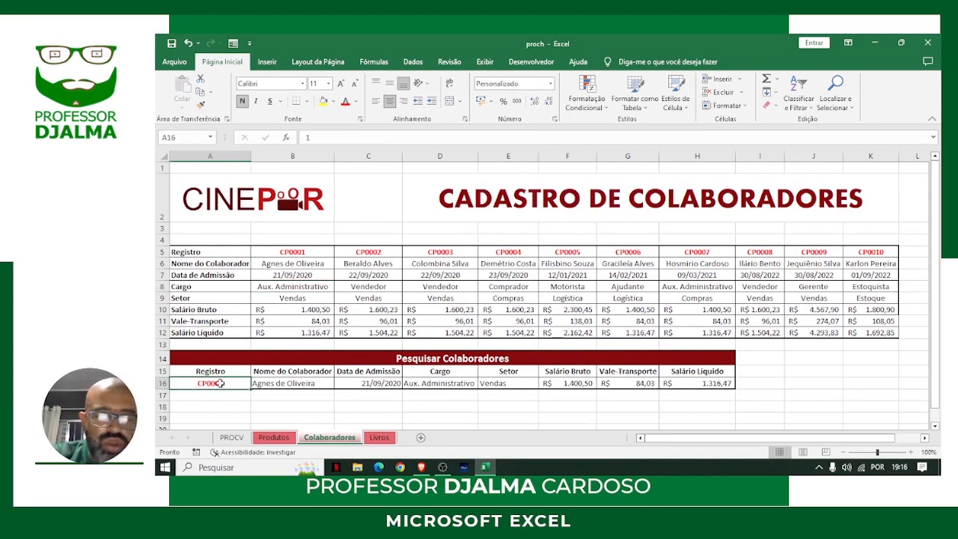
pyautogui.write('c')
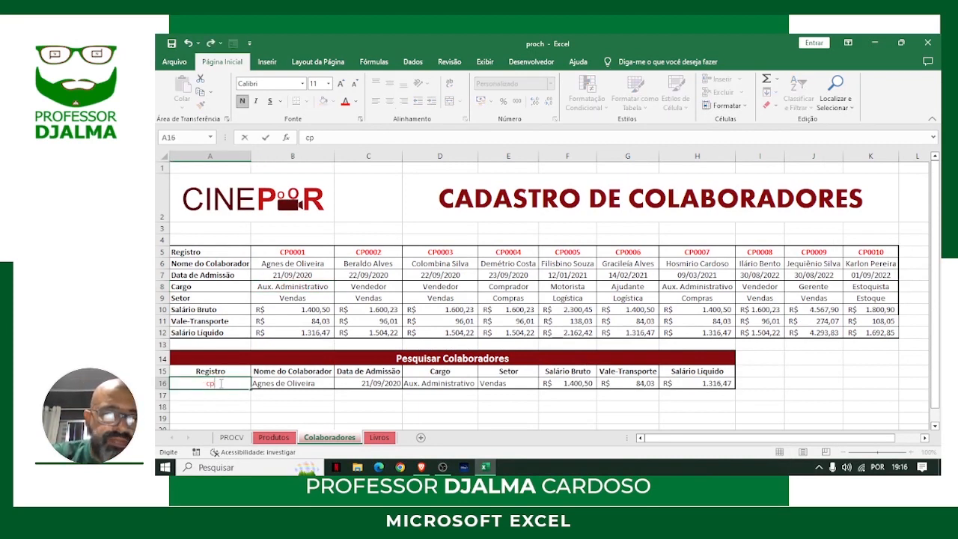
pyautogui.write('p')
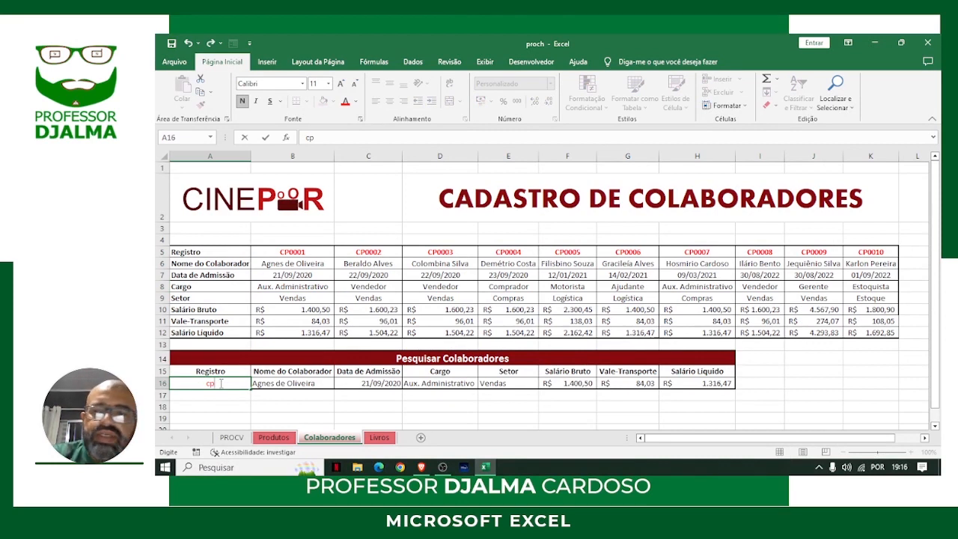
pyautogui.write('0010')
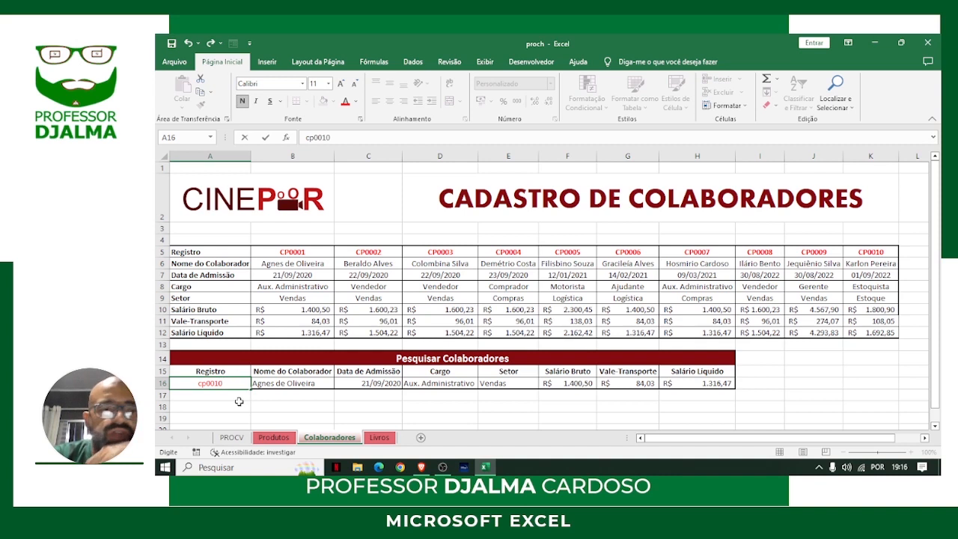
pyautogui.press('Return')
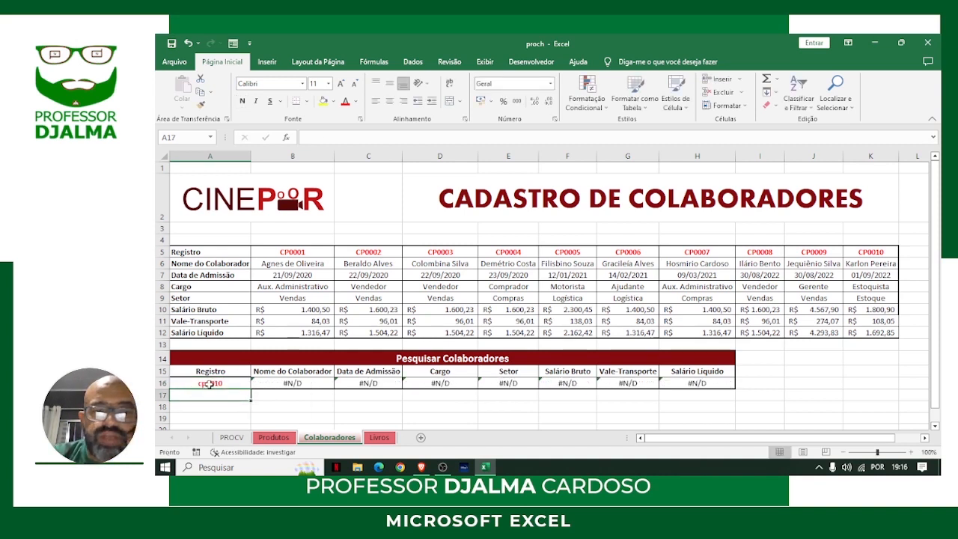
# Look up the last listed employee by entering only the registration's numeric part in A16, and check each returned field through Salário Líquido.
pyautogui.click(211, 383)
pyautogui.write('10')
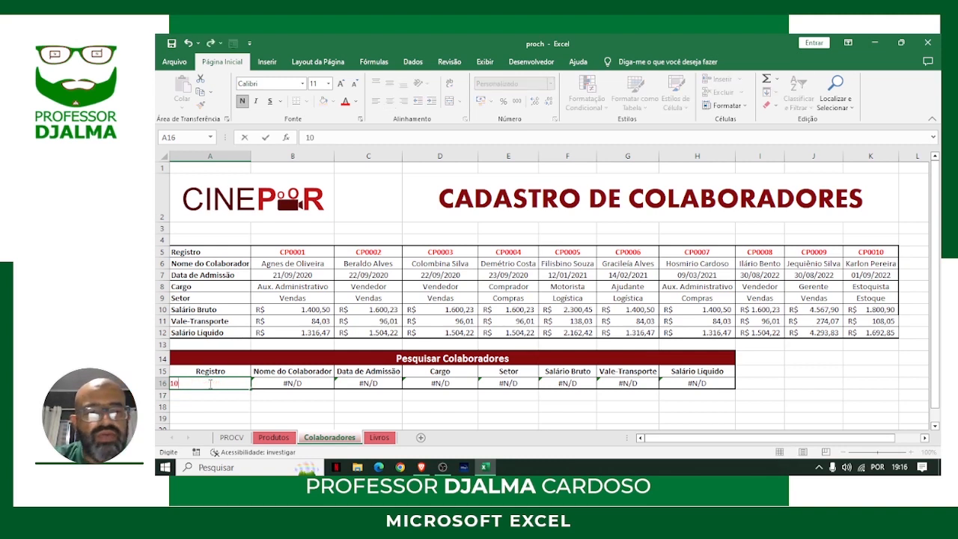
pyautogui.press('Return')
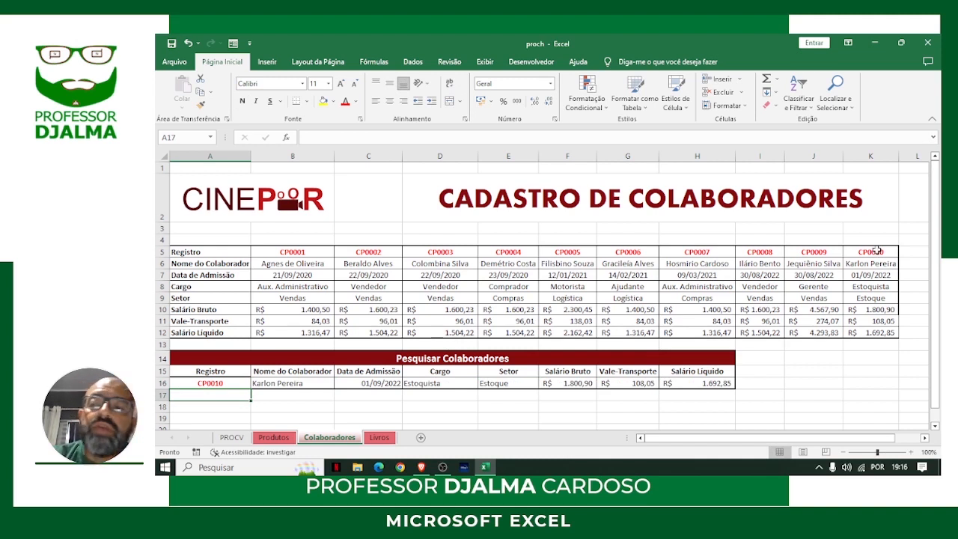
pyautogui.click(303, 383)
pyautogui.click(372, 385)
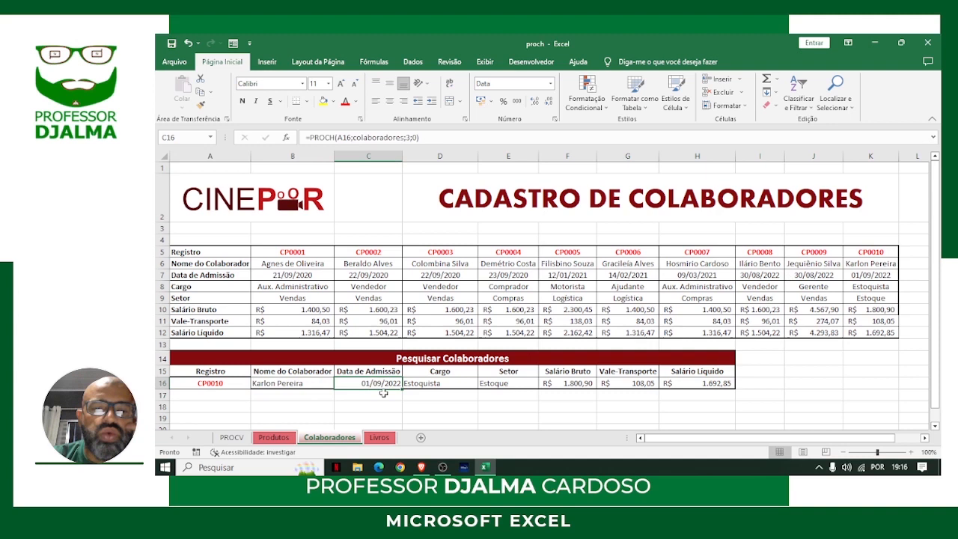
pyautogui.click(447, 385)
pyautogui.click(518, 383)
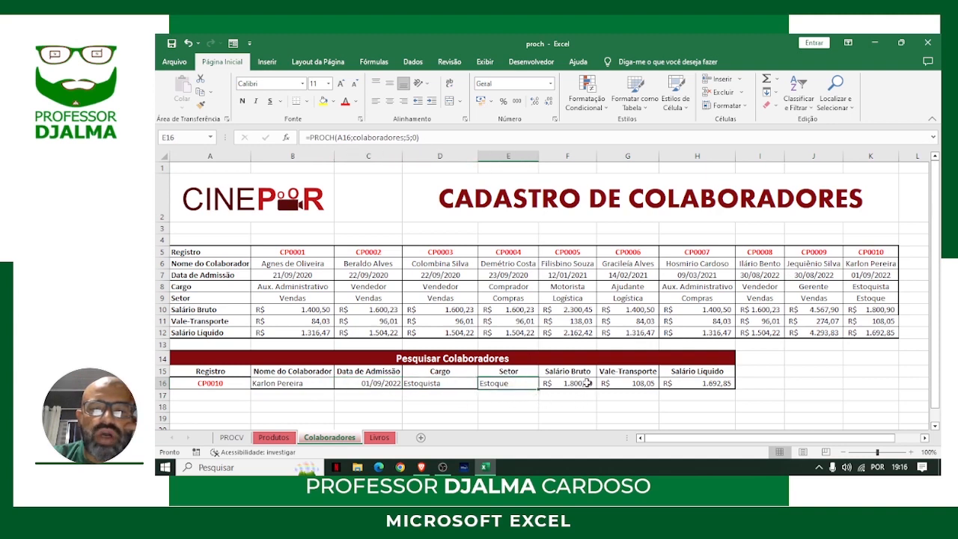
pyautogui.click(586, 383)
pyautogui.click(642, 387)
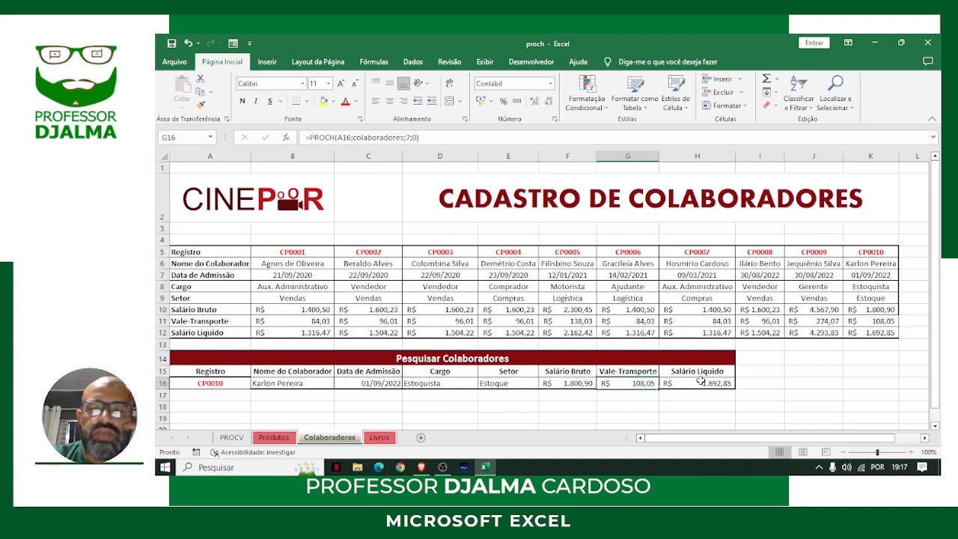
pyautogui.click(699, 381)
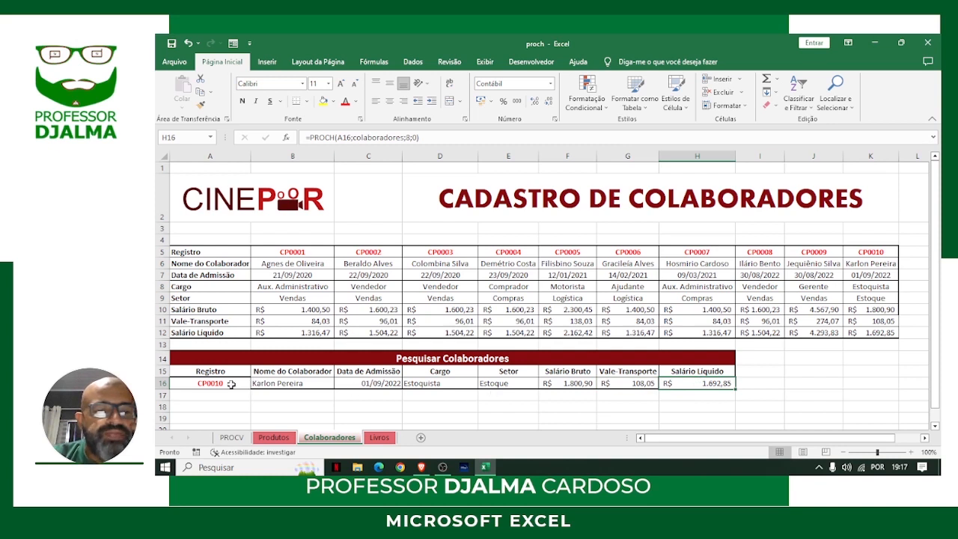
# Center the contents of the search row A16:H16 horizontally.
pyautogui.moveTo(232, 384); pyautogui.dragTo(689, 383)
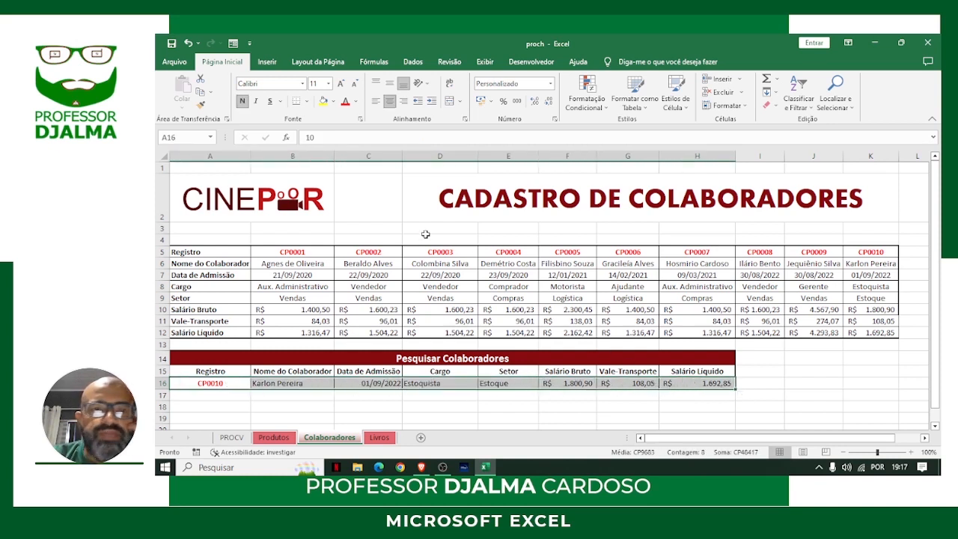
pyautogui.click(390, 101)
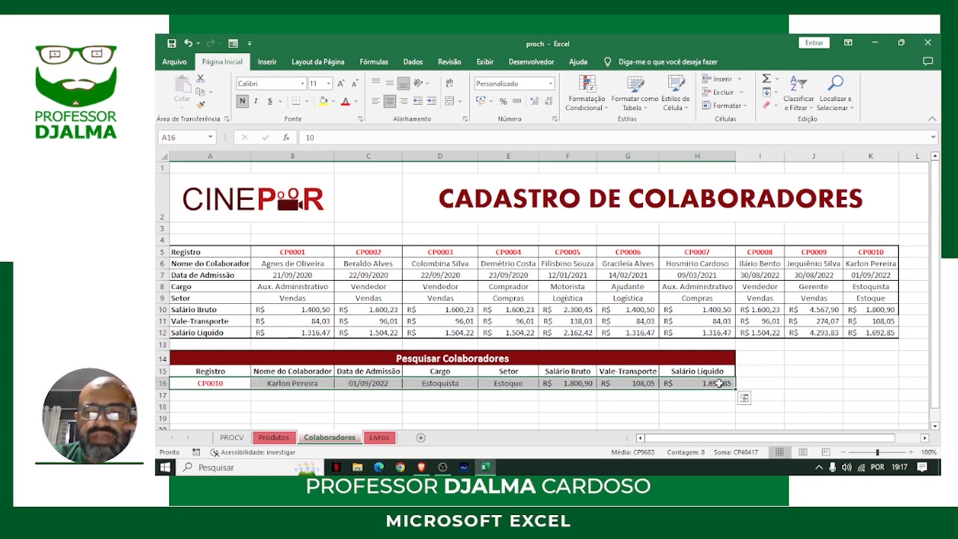
pyautogui.click(787, 382)
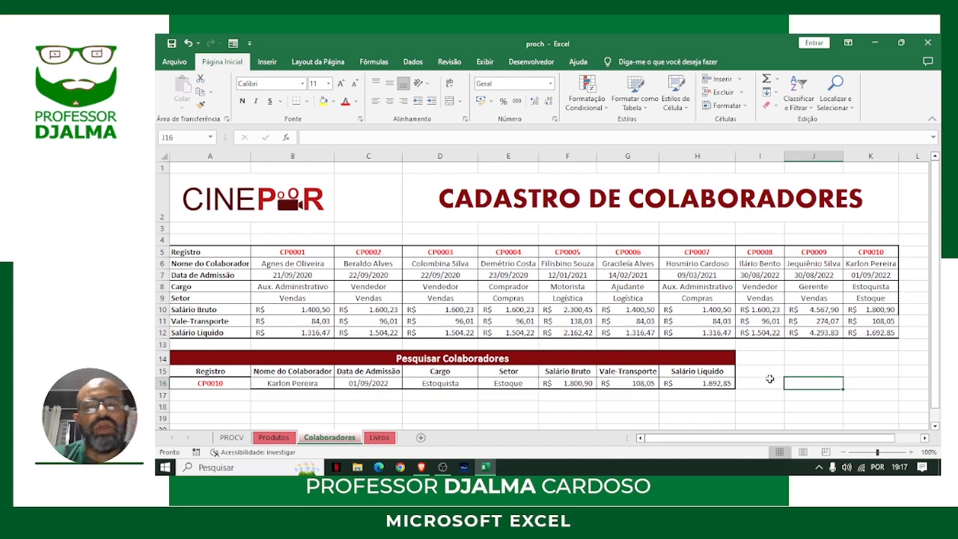
# Look up the third listed employee by entering the registration's numeric part in A16, and check each returned field through Salário Líquido.
pyautogui.click(218, 384)
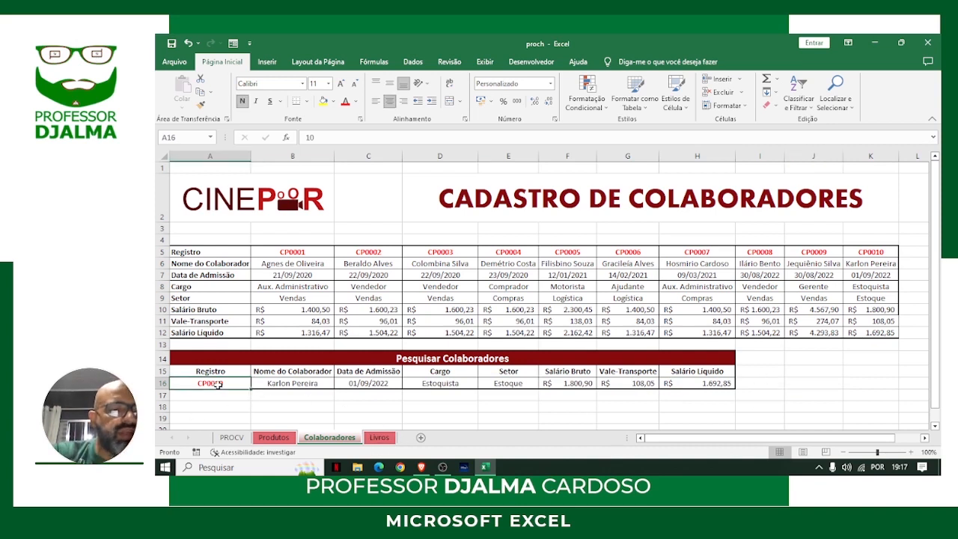
pyautogui.write('3')
pyautogui.press('Return')
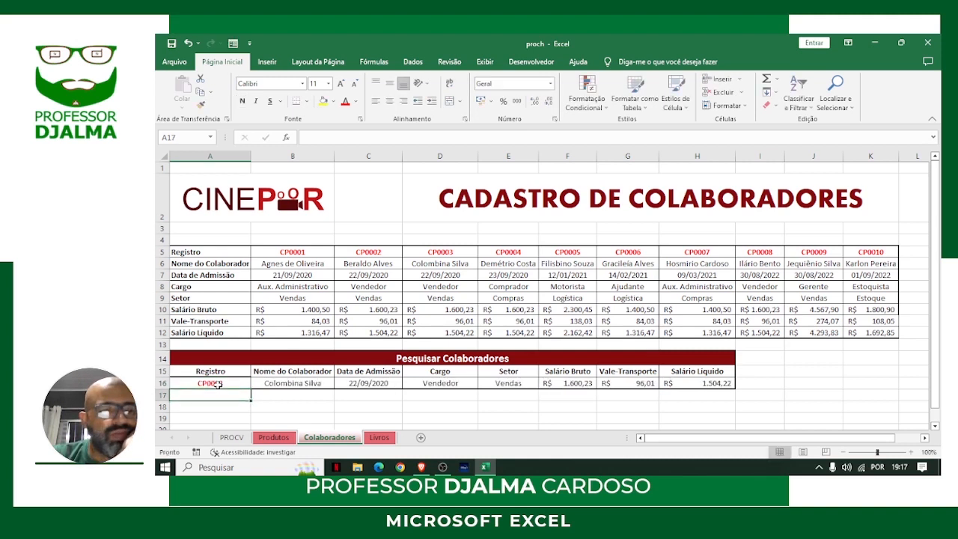
pyautogui.click(318, 384)
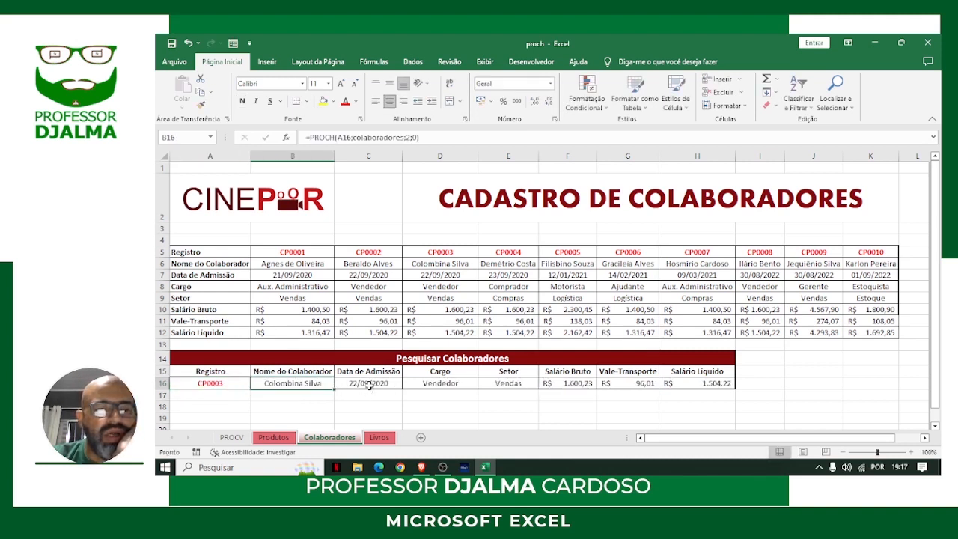
pyautogui.click(370, 386)
pyautogui.click(461, 383)
pyautogui.click(524, 383)
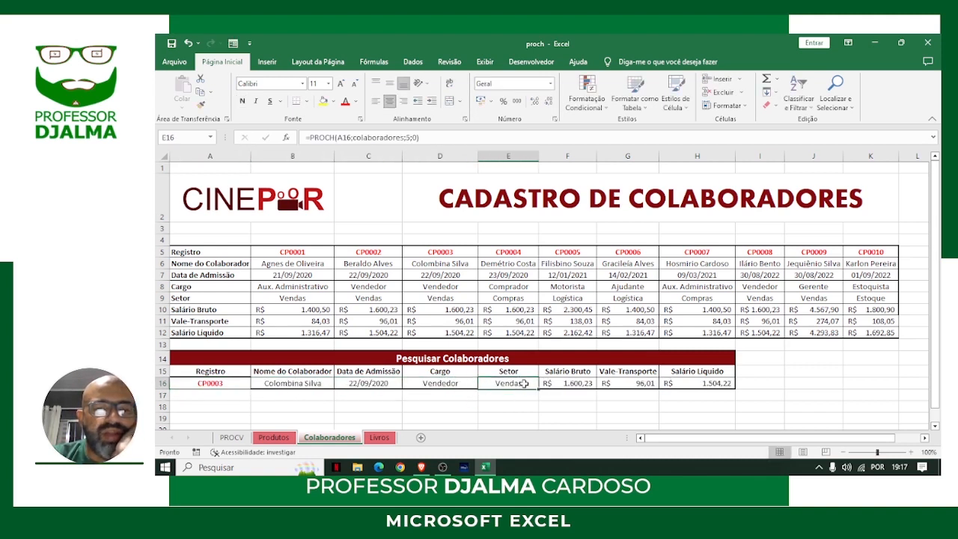
pyautogui.click(587, 385)
pyautogui.click(644, 383)
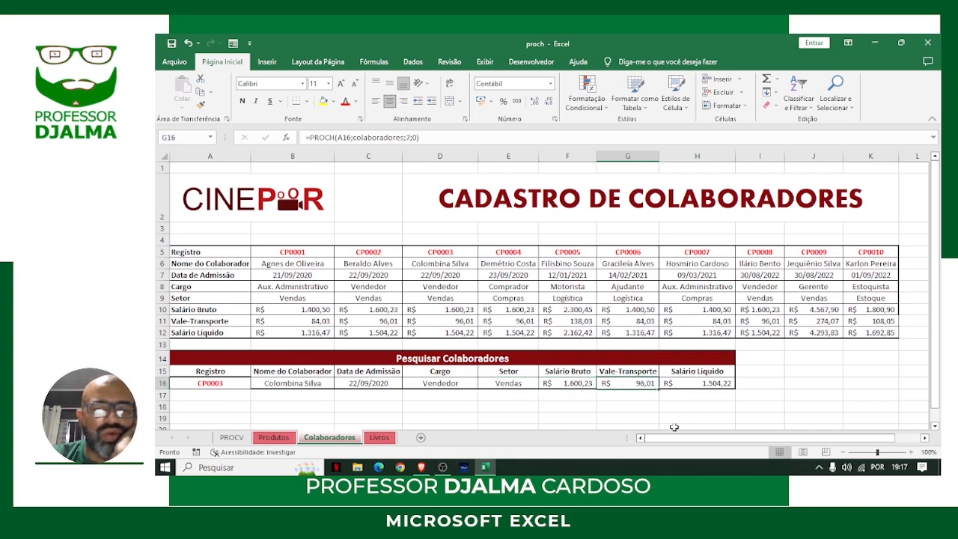
pyautogui.click(717, 385)
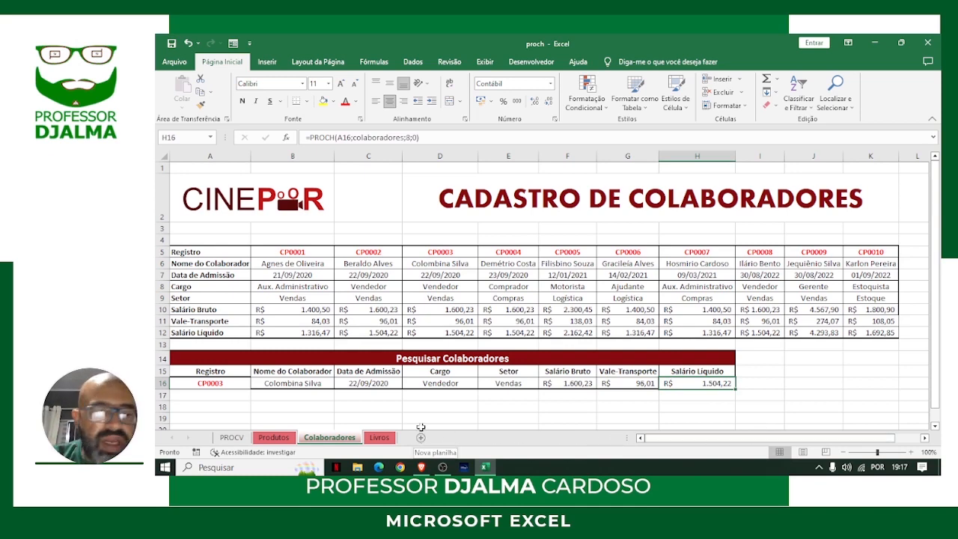
# On the Livros sheet, examine the book table's Código, Título, Autor, Editora and Valor rows.
pyautogui.click(382, 439)
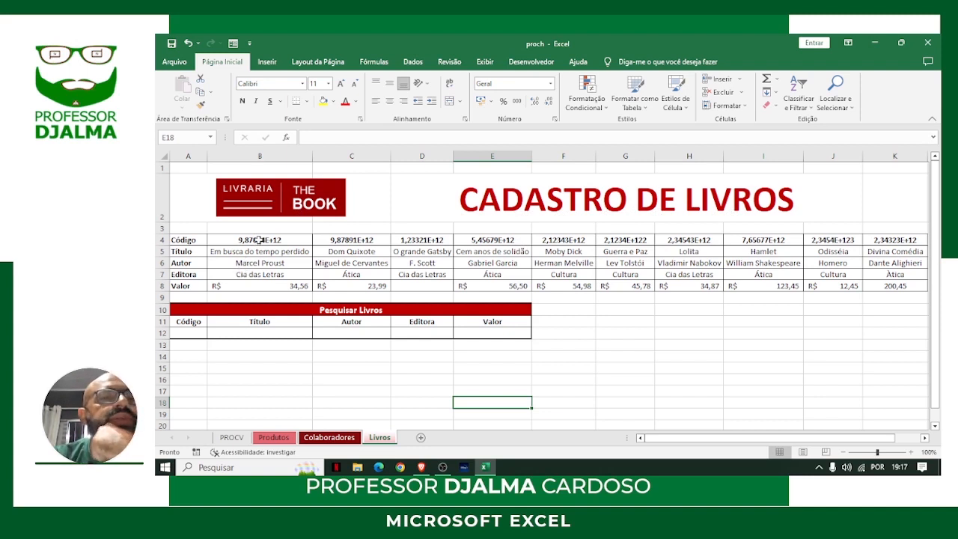
pyautogui.moveTo(193, 239); pyautogui.dragTo(870, 239)
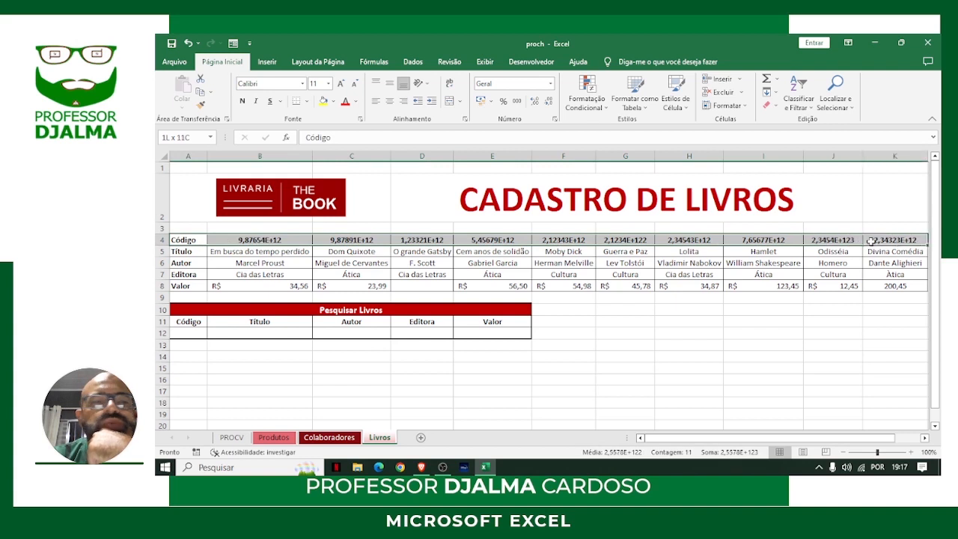
pyautogui.moveTo(180, 252); pyautogui.dragTo(872, 254)
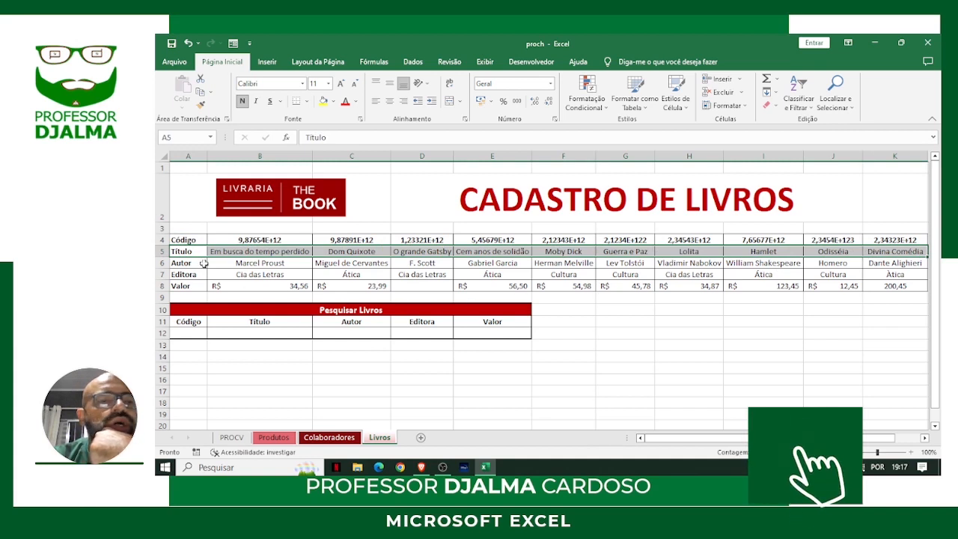
pyautogui.moveTo(188, 262); pyautogui.dragTo(917, 263)
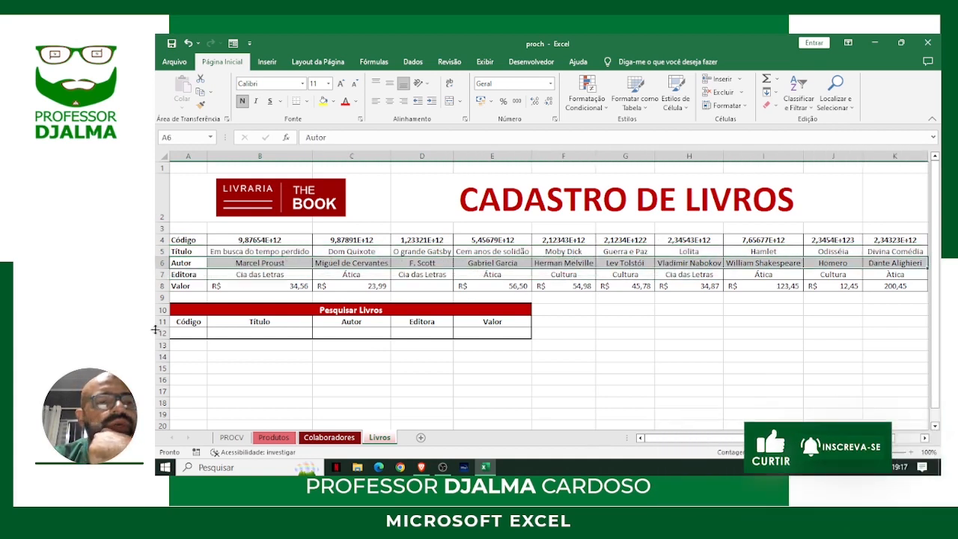
pyautogui.moveTo(217, 274); pyautogui.dragTo(755, 275)
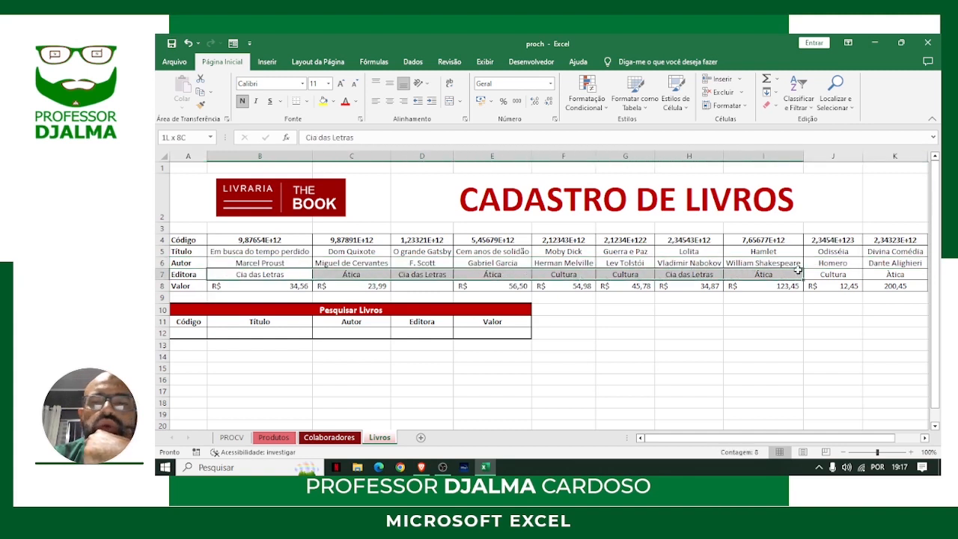
pyautogui.moveTo(283, 285); pyautogui.dragTo(879, 284)
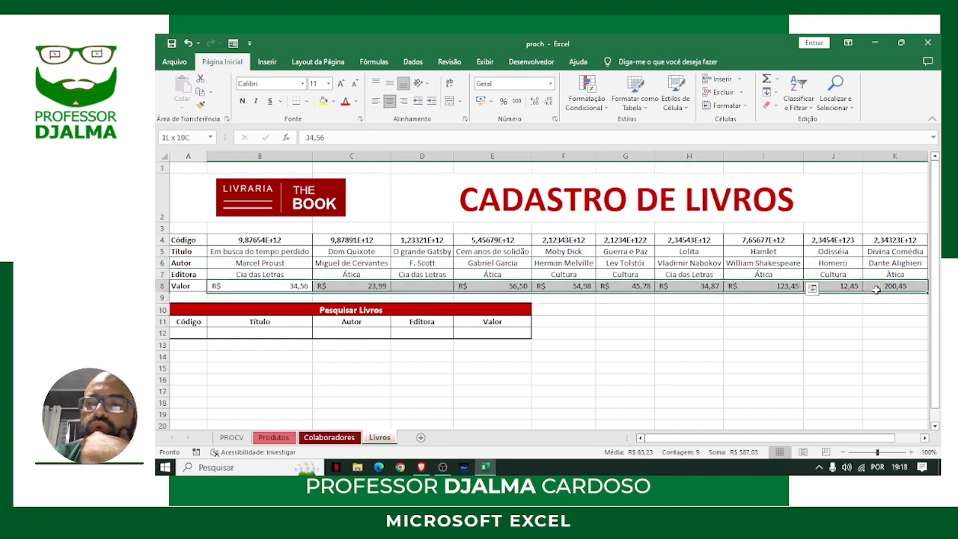
pyautogui.click(703, 380)
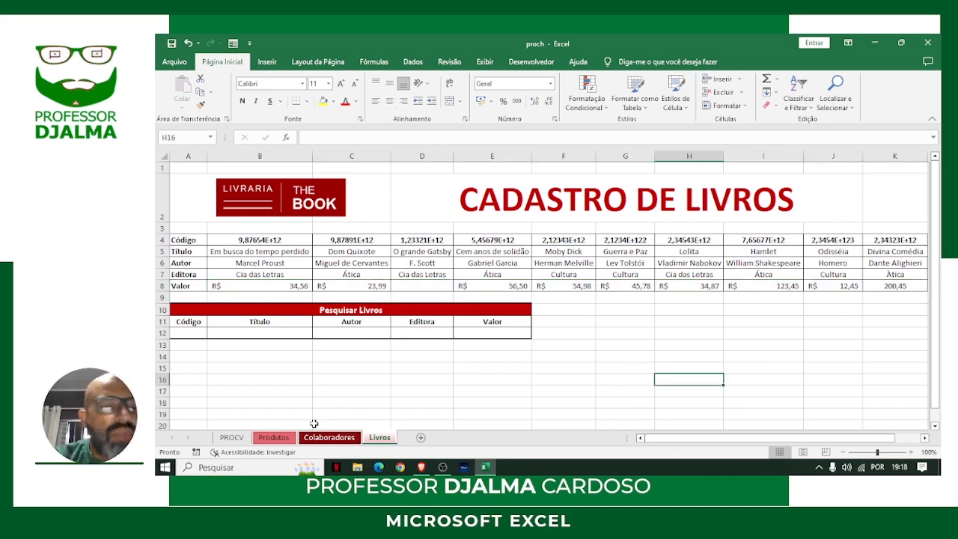
# Select the book codes in B4:K4 and examine the "O que é o ISBN?" article in the Brave browser.
pyautogui.moveTo(228, 240); pyautogui.dragTo(887, 243)
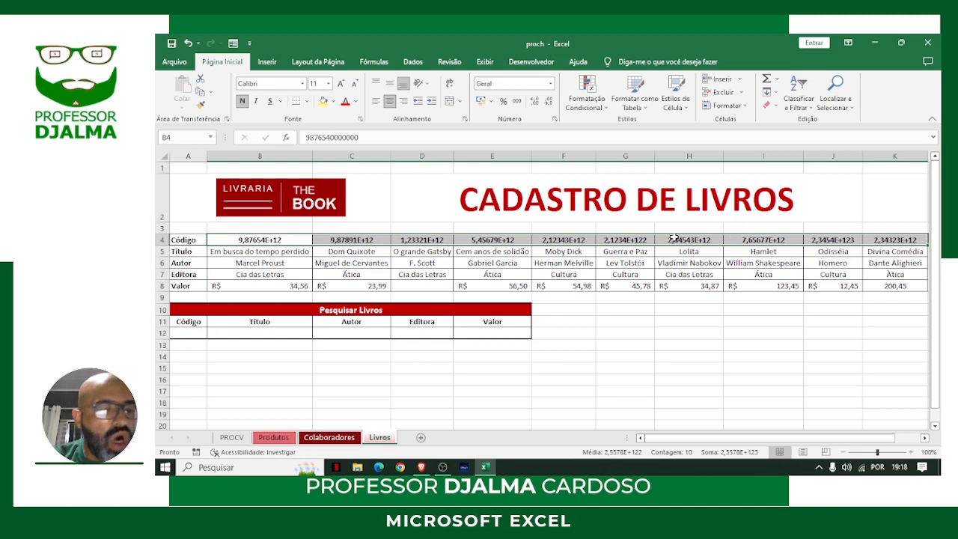
pyautogui.click(421, 468)
pyautogui.scroll(-3, 498, 284)
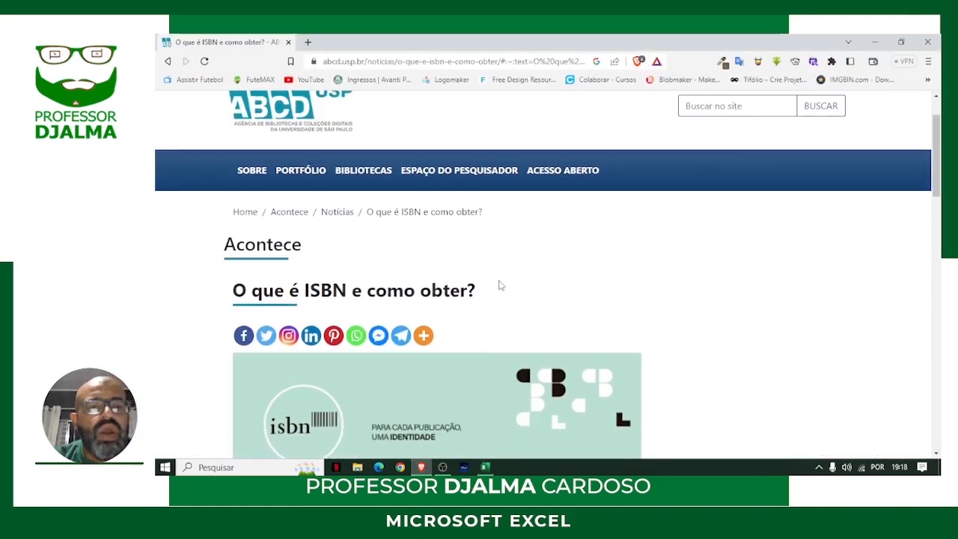
pyautogui.scroll(-3, 500, 285)
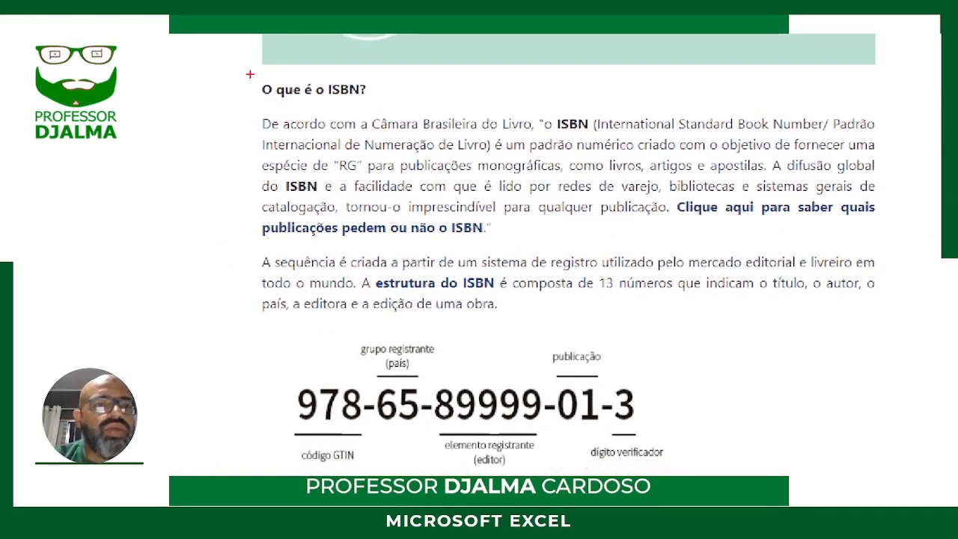
pyautogui.moveTo(255, 78)
pyautogui.mouseDown()
pyautogui.moveTo(319, 96)
pyautogui.moveTo(398, 98)
pyautogui.mouseUp()
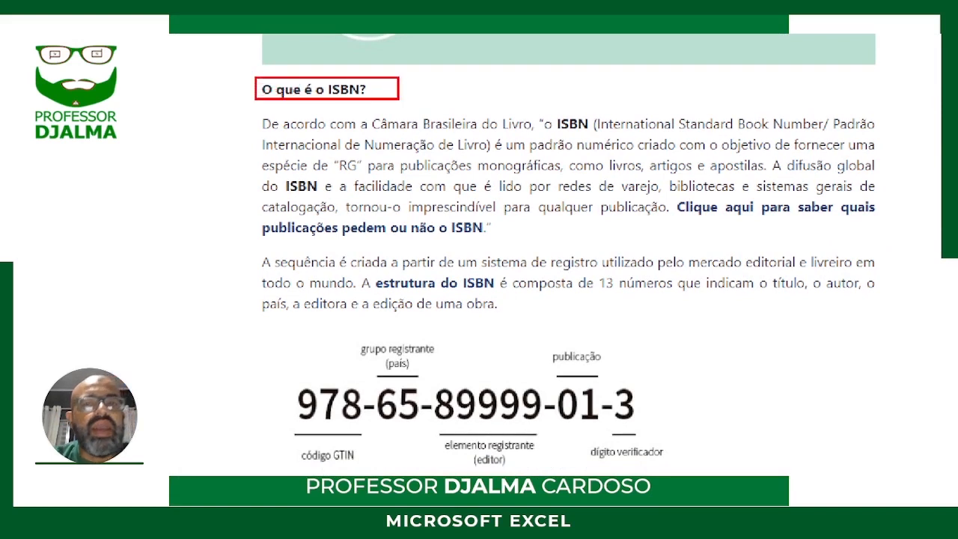
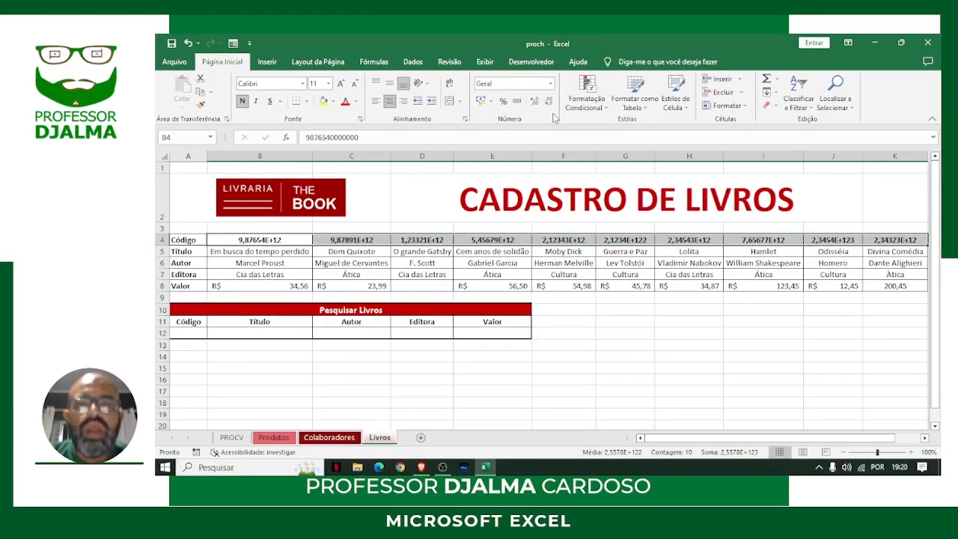
# Back in Excel, format the book codes B4:K4 with the custom number format 000"-"00"-"00000"-"00"-"0.
pyautogui.click(554, 118)
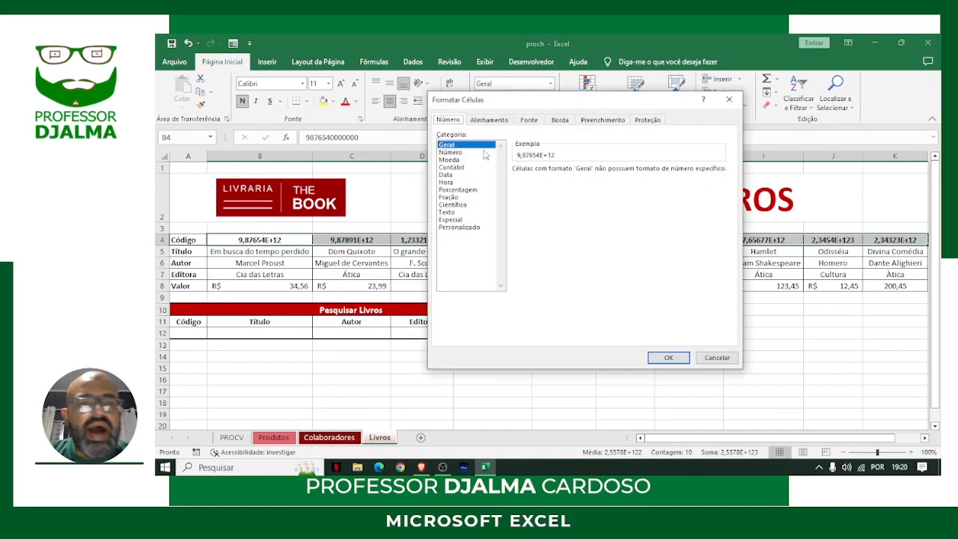
pyautogui.click(456, 227)
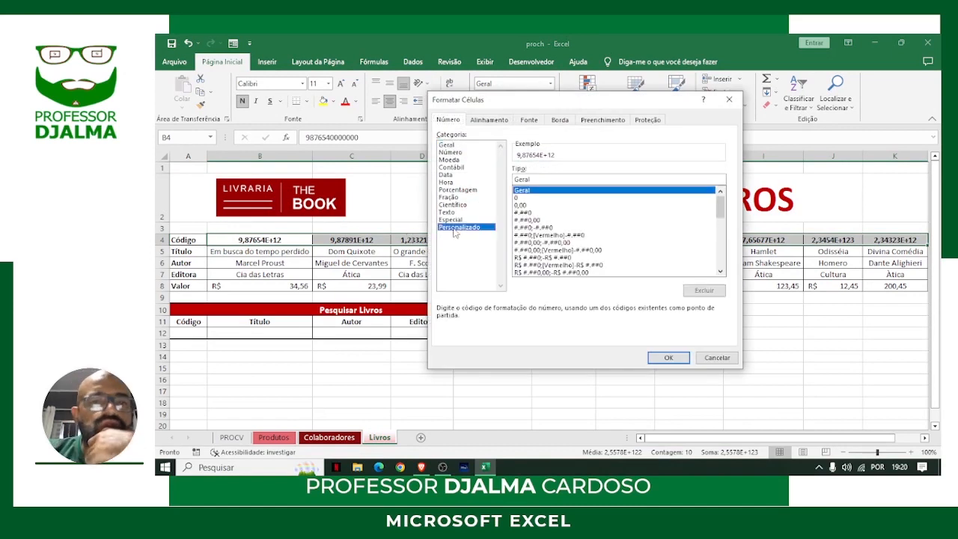
pyautogui.click(534, 180)
pyautogui.press('BackSpace')
pyautogui.press('BackSpace')
pyautogui.press('BackSpace')
pyautogui.press('BackSpace')
pyautogui.press('BackSpace')
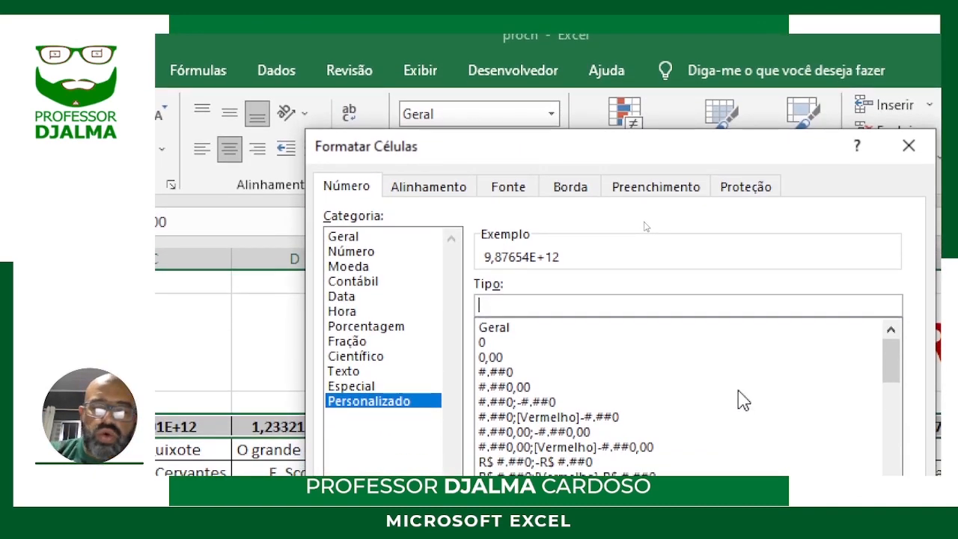
pyautogui.write('000')
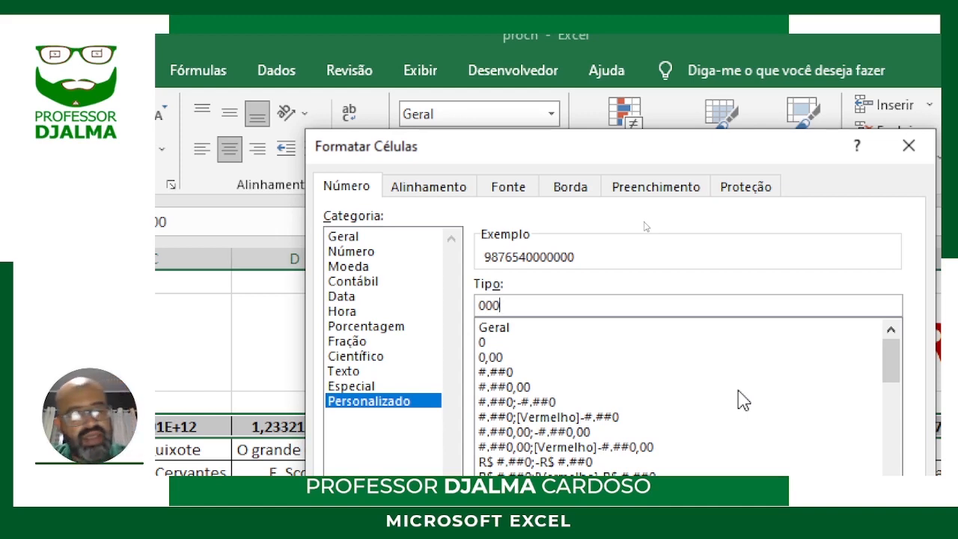
pyautogui.write('"-"')
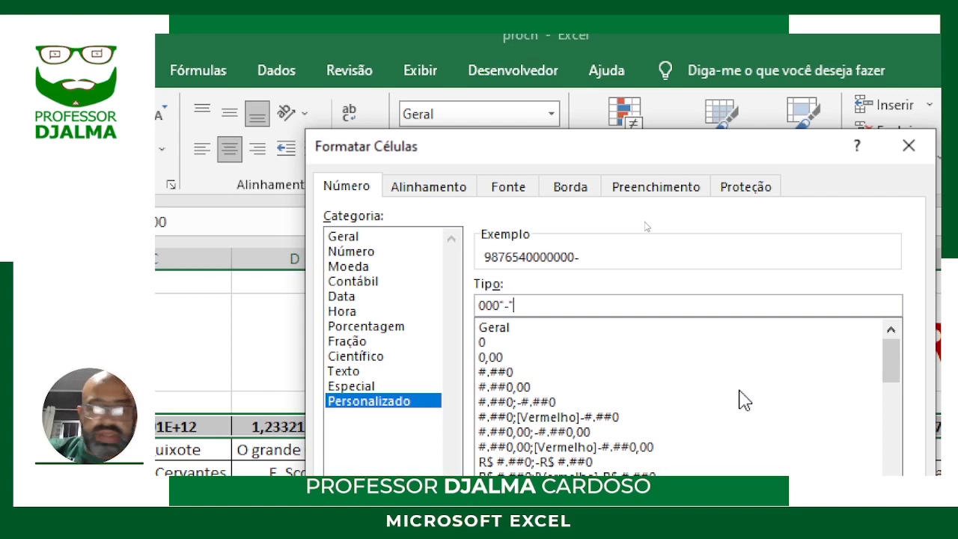
pyautogui.write('00"-')
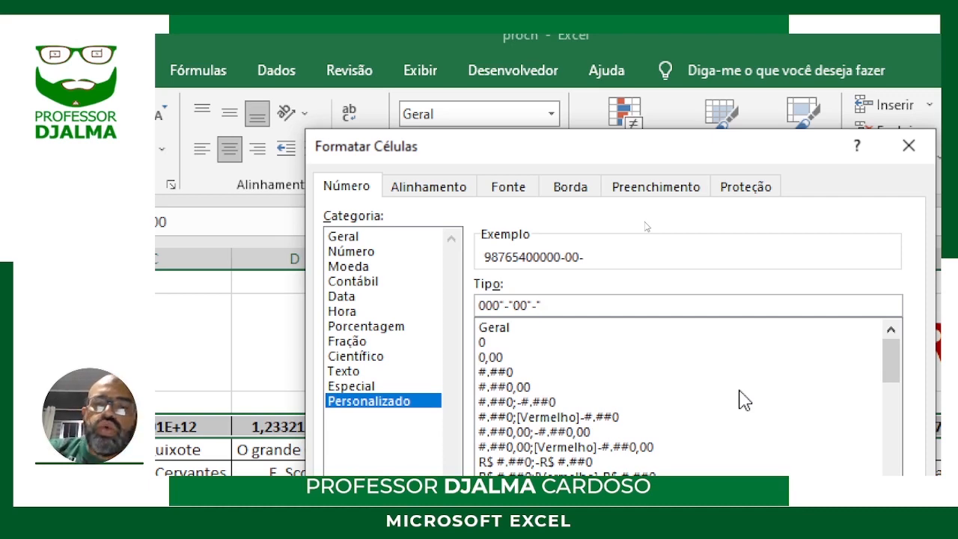
pyautogui.write('00000')
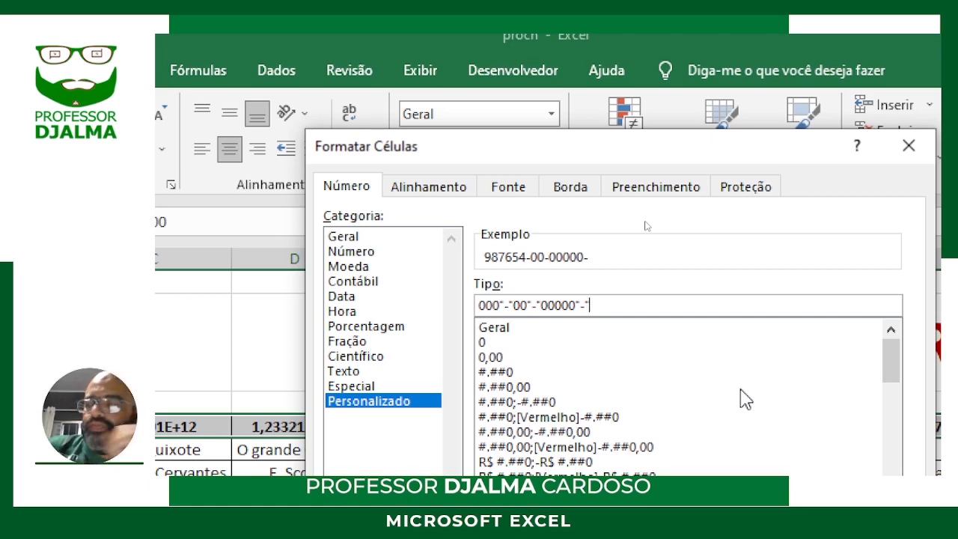
pyautogui.write('"-"00')
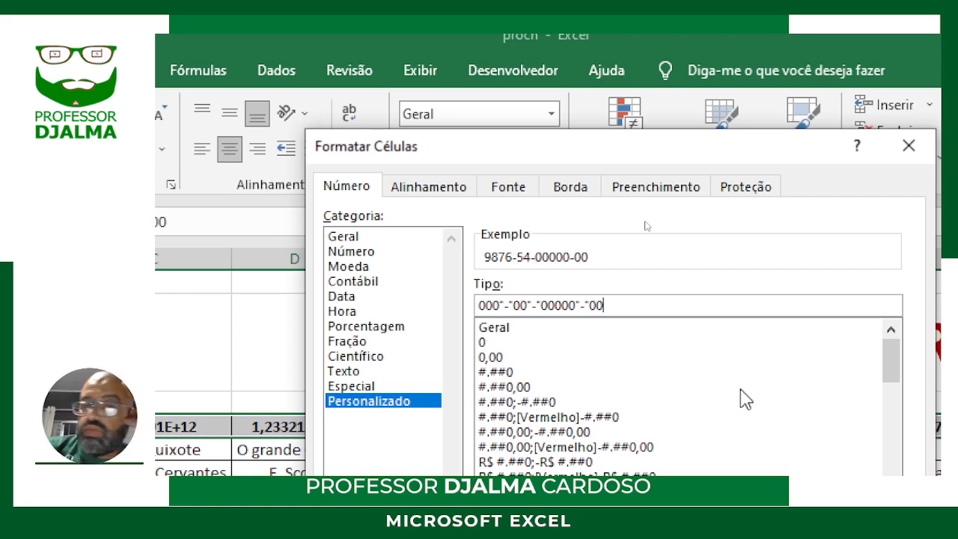
pyautogui.write('"-"')
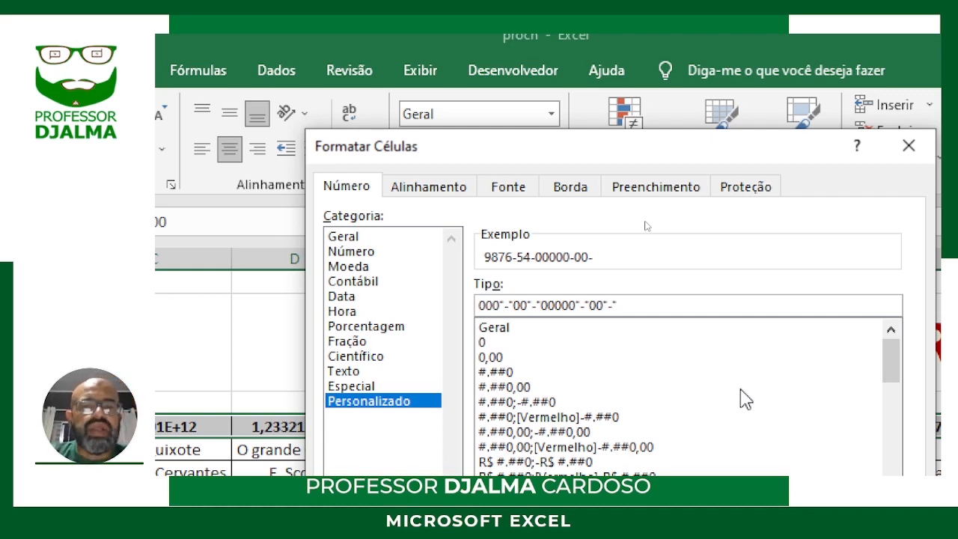
pyautogui.write('0')
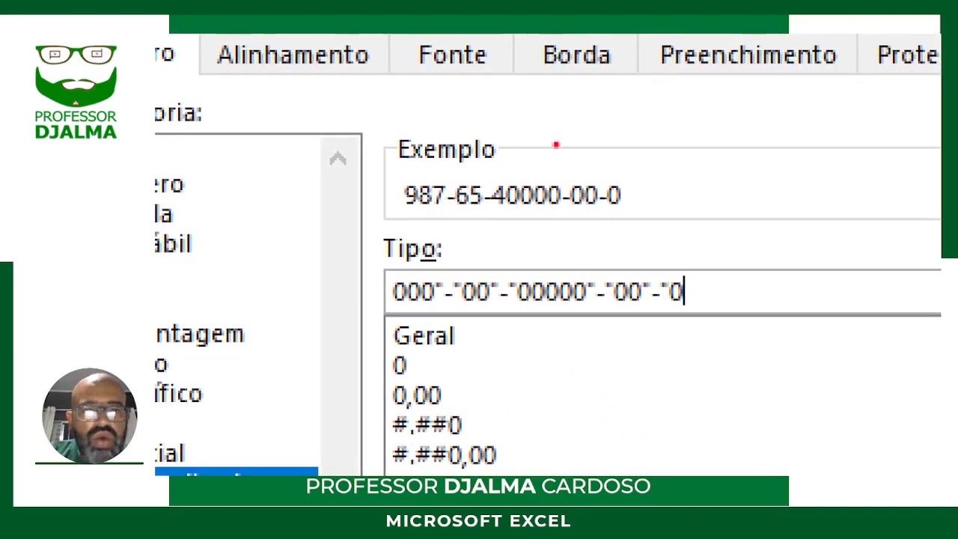
pyautogui.moveTo(387, 150)
pyautogui.mouseDown()
pyautogui.moveTo(570, 232)
pyautogui.moveTo(641, 222)
pyautogui.mouseUp()
pyautogui.moveTo(621, 166); pyautogui.dragTo(758, 125)
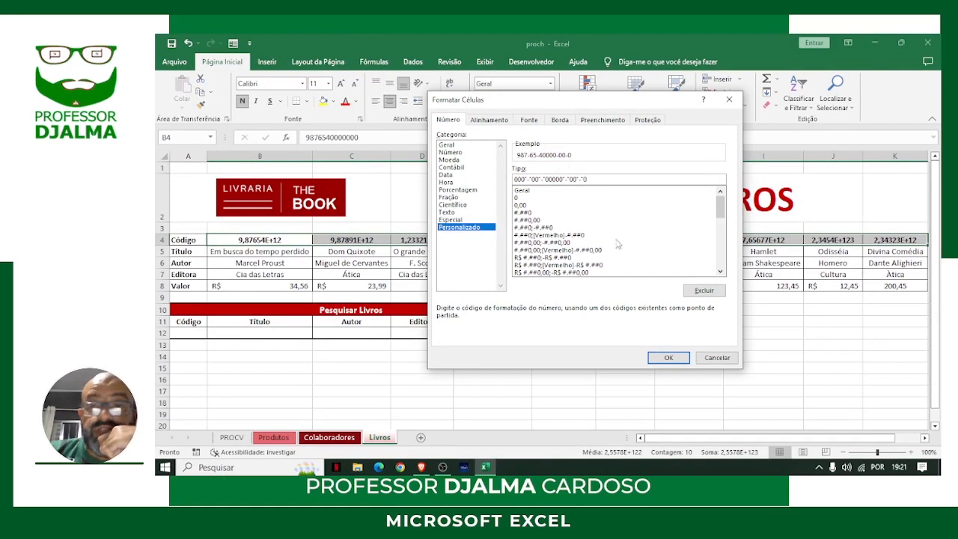
pyautogui.click(666, 356)
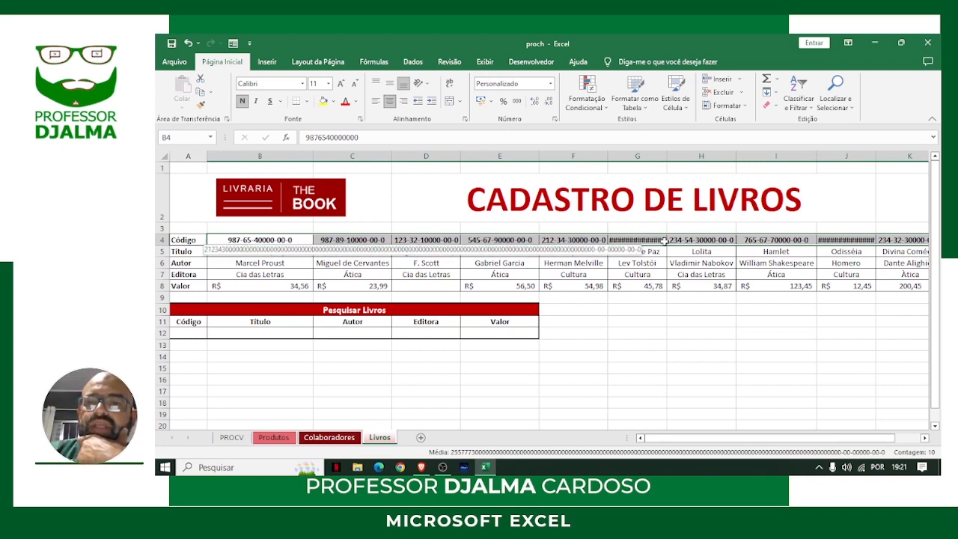
pyautogui.doubleClick(666, 156)
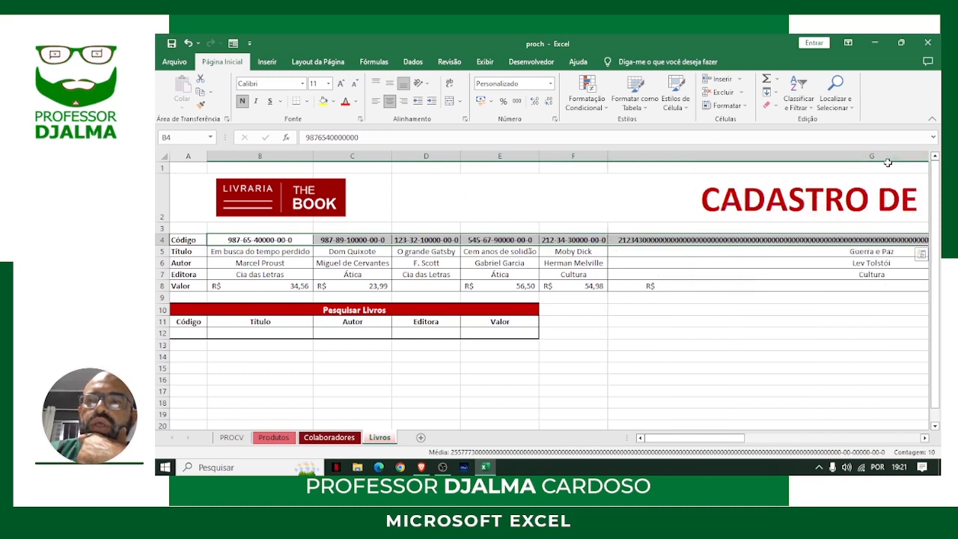
pyautogui.moveTo(684, 438); pyautogui.dragTo(770, 438)
pyautogui.moveTo(910, 156); pyautogui.dragTo(525, 174)
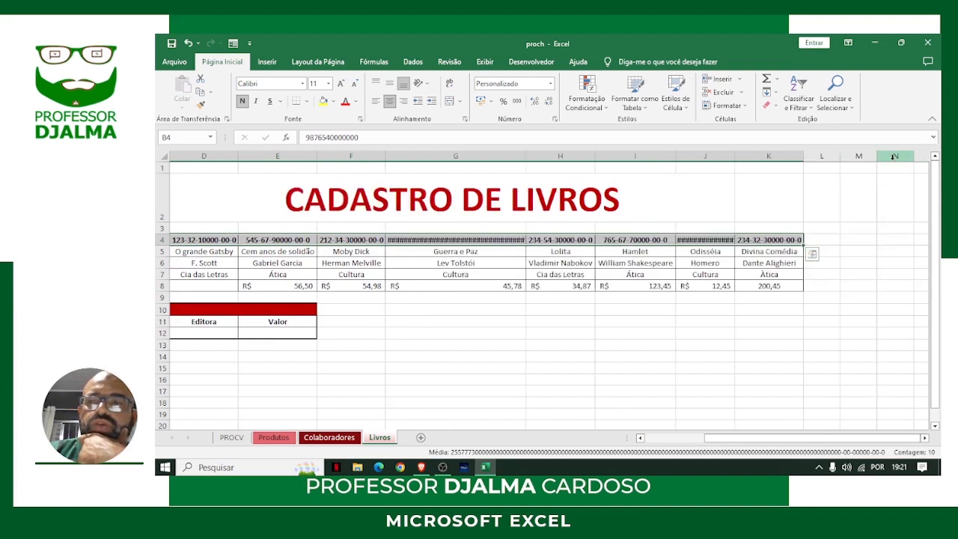
pyautogui.click(479, 239)
pyautogui.write('12343234')
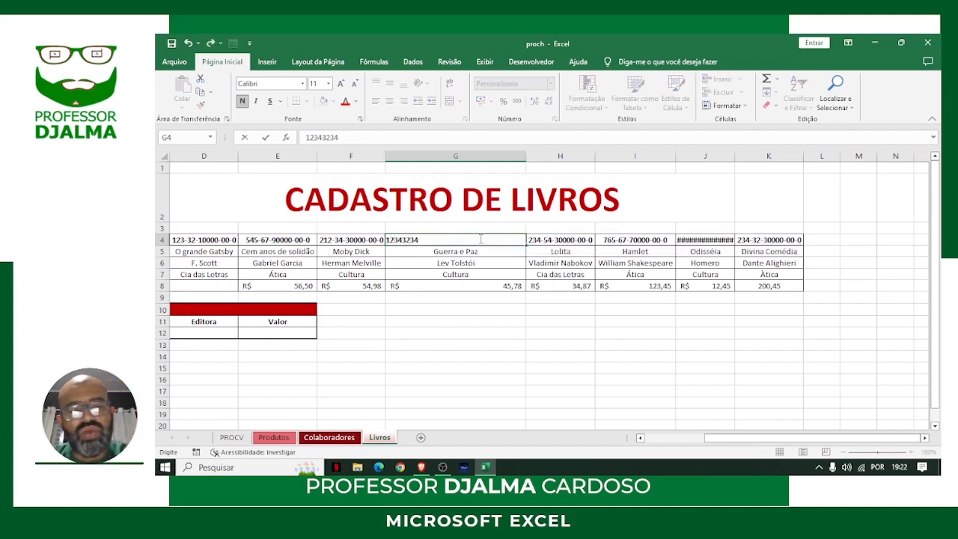
pyautogui.write('3-43-23456-78-9')
pyautogui.press('Return')
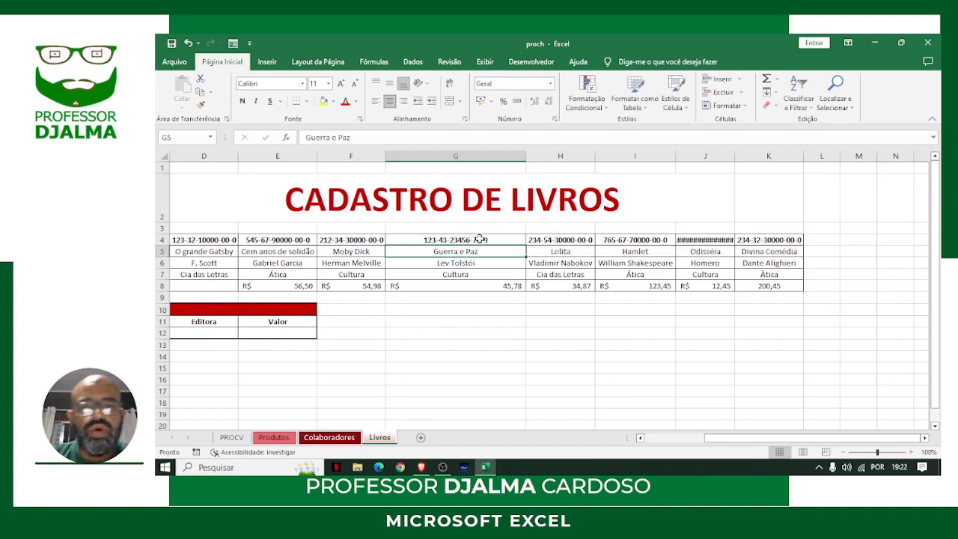
pyautogui.moveTo(526, 156); pyautogui.dragTo(475, 158)
pyautogui.moveTo(684, 157); pyautogui.dragTo(730, 156)
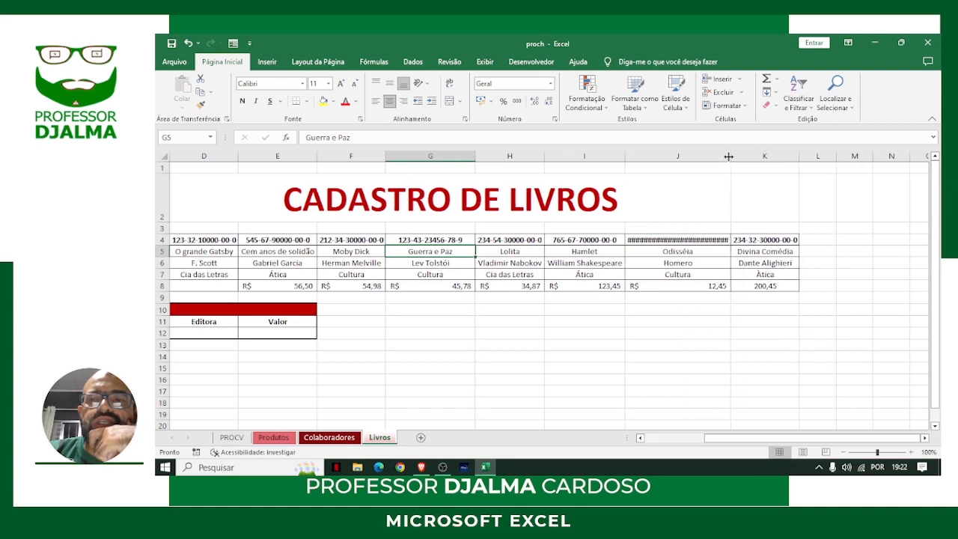
pyautogui.click(681, 239)
pyautogui.write('098-')
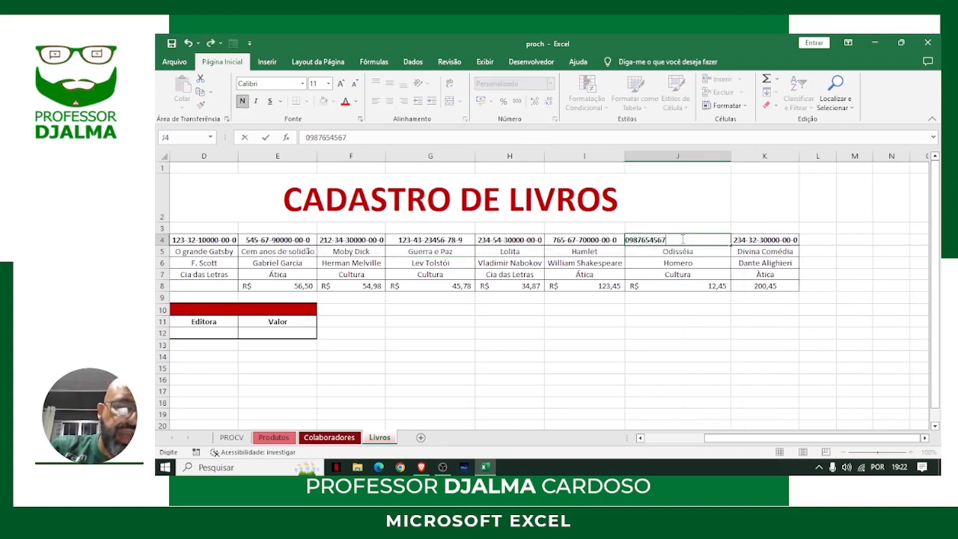
pyautogui.write('76-54567-89-0')
pyautogui.press('Return')
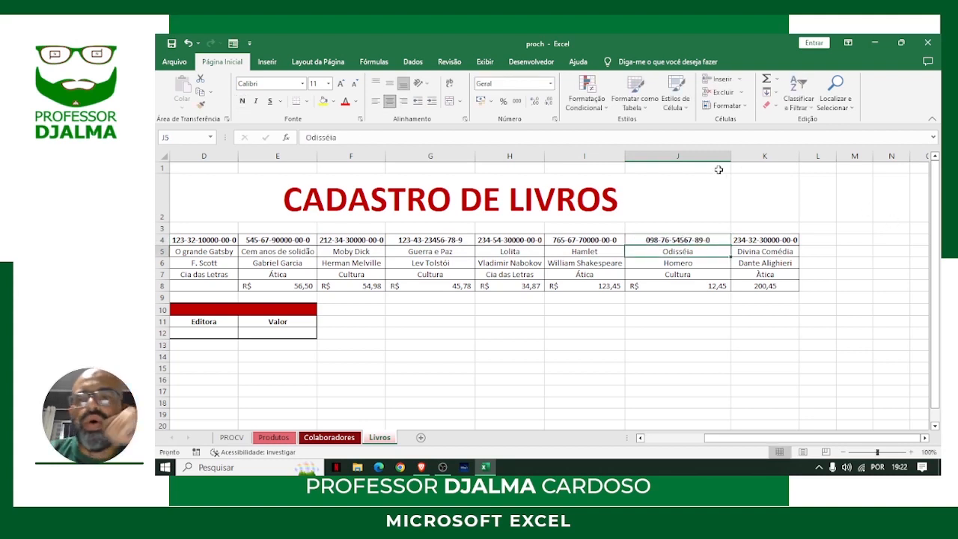
pyautogui.moveTo(731, 155); pyautogui.dragTo(713, 161)
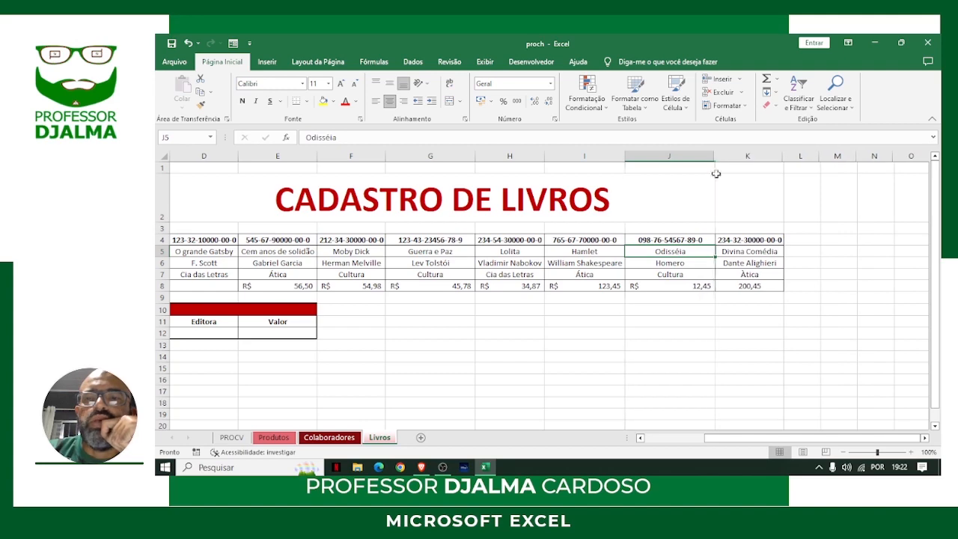
pyautogui.moveTo(722, 442); pyautogui.dragTo(633, 443)
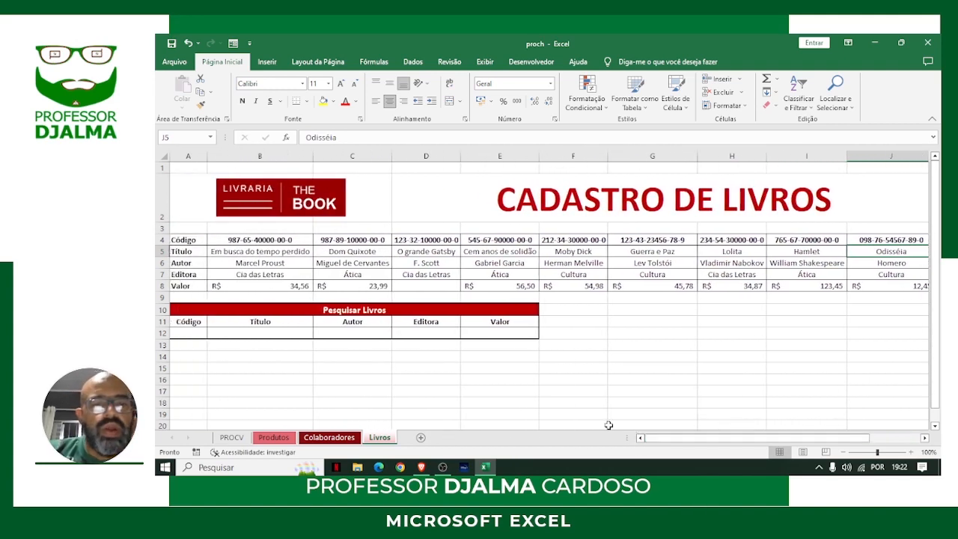
# Switch to the ISBN article in the browser and examine the diagram of the code's five number groups.
pyautogui.click(421, 467)
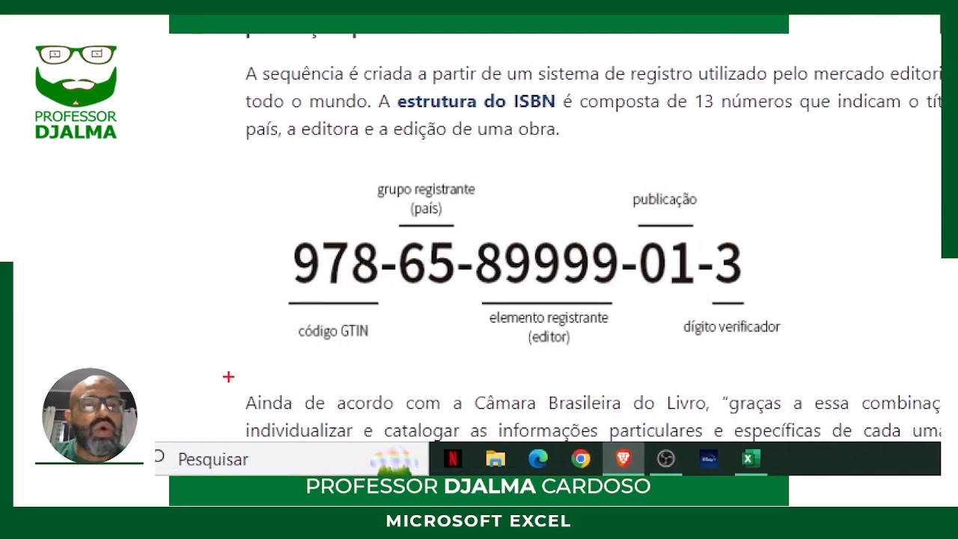
pyautogui.moveTo(269, 174)
pyautogui.mouseDown()
pyautogui.moveTo(589, 318)
pyautogui.moveTo(799, 354)
pyautogui.mouseUp()
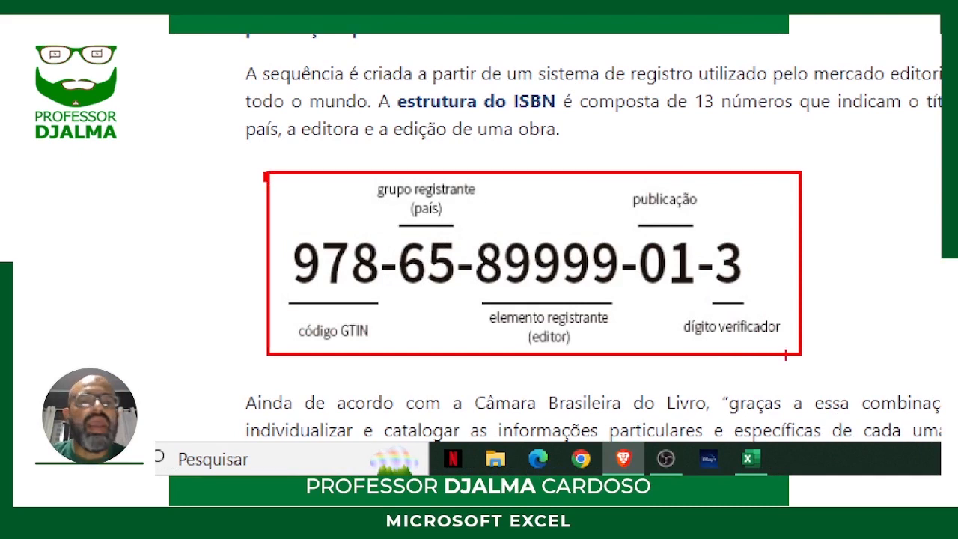
pyautogui.moveTo(336, 289); pyautogui.dragTo(300, 398)
pyautogui.moveTo(456, 228); pyautogui.dragTo(541, 128)
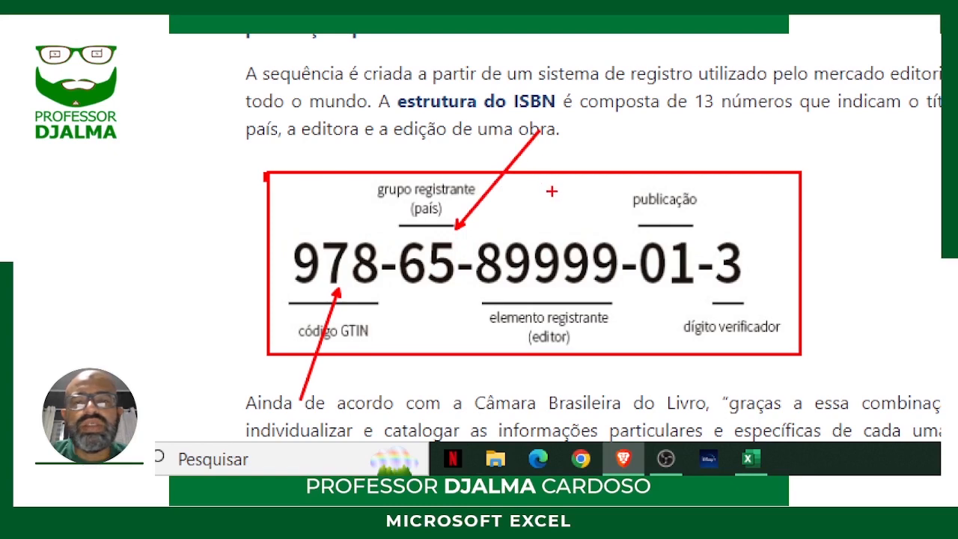
pyautogui.moveTo(555, 210); pyautogui.dragTo(625, 136)
pyautogui.moveTo(670, 292); pyautogui.dragTo(688, 380)
pyautogui.moveTo(747, 244)
pyautogui.mouseDown()
pyautogui.moveTo(776, 223)
pyautogui.moveTo(831, 153)
pyautogui.mouseUp()
pyautogui.press('Escape')
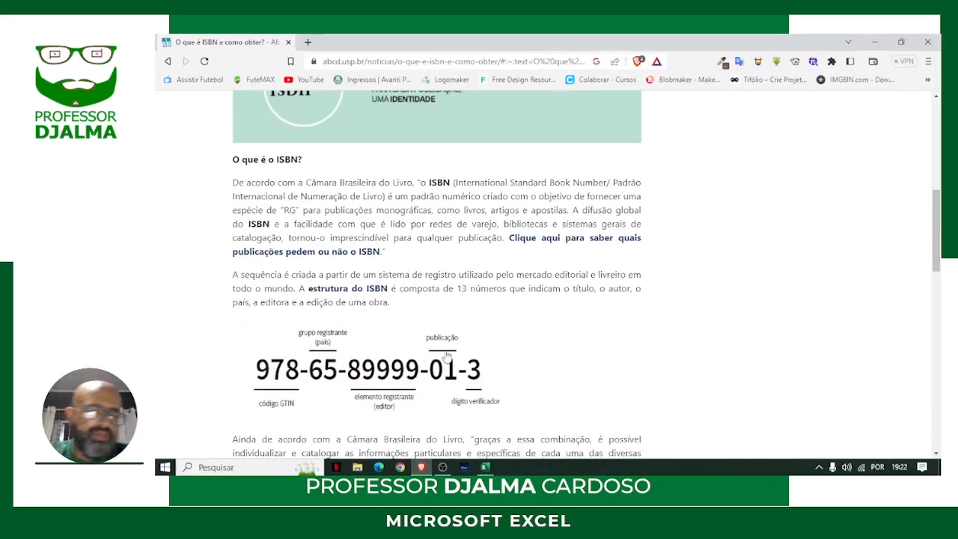
# Back in Excel, define the name livro for the book table A4:K8 on the Livros sheet.
pyautogui.click(486, 468)
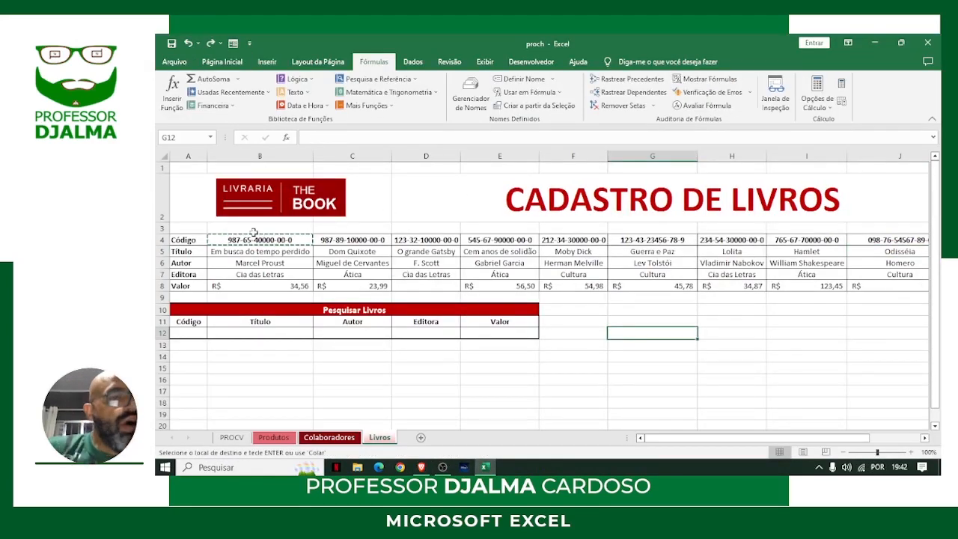
pyautogui.click(196, 229)
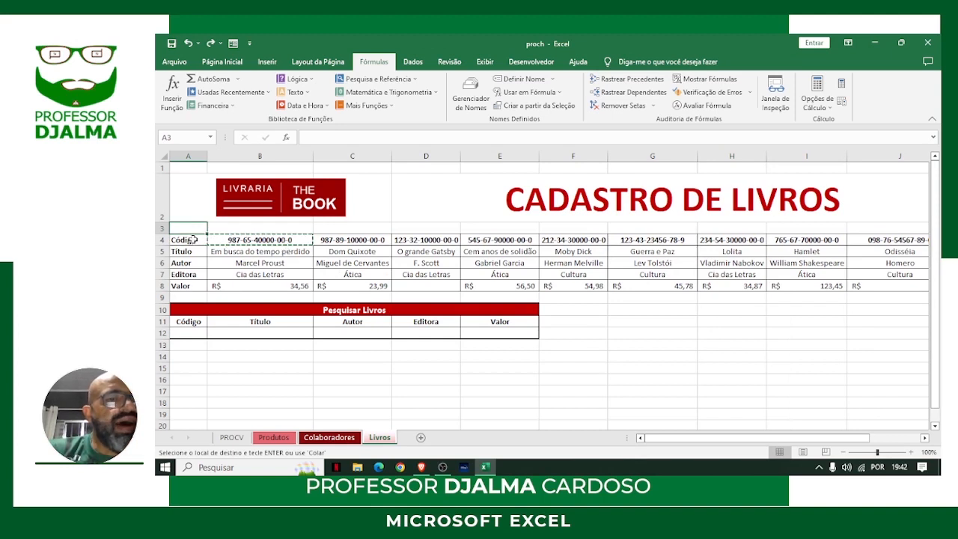
pyautogui.moveTo(176, 241)
pyautogui.mouseDown()
pyautogui.moveTo(924, 287)
pyautogui.moveTo(874, 287)
pyautogui.mouseUp()
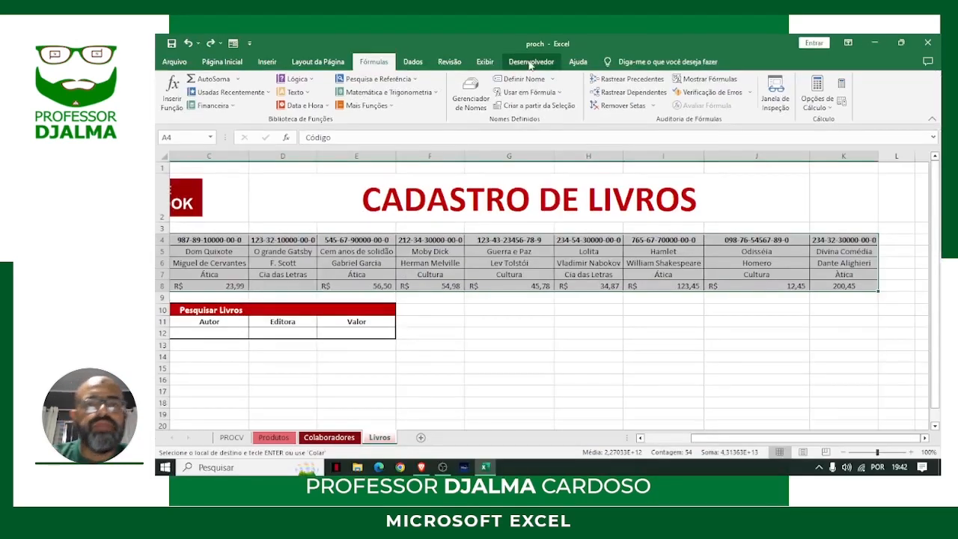
pyautogui.click(524, 79)
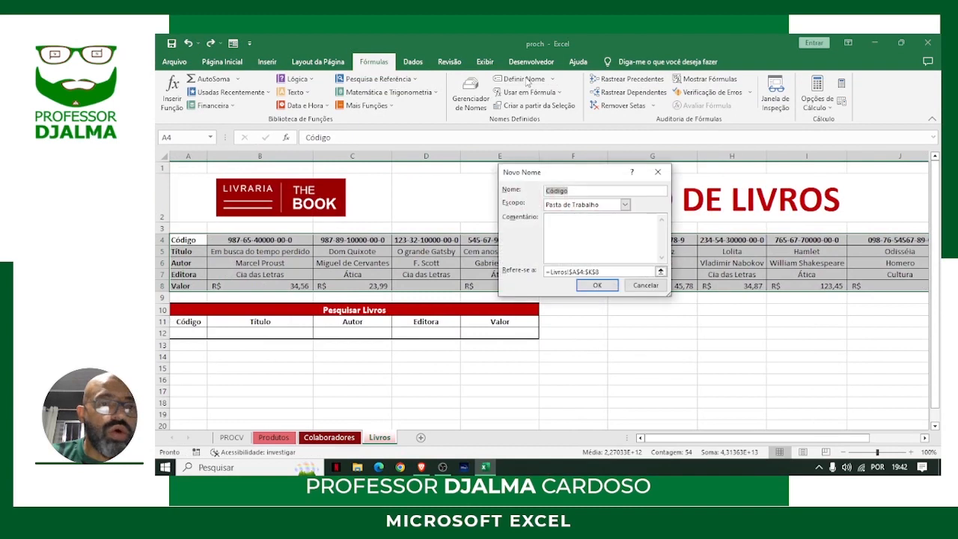
pyautogui.write('livro')
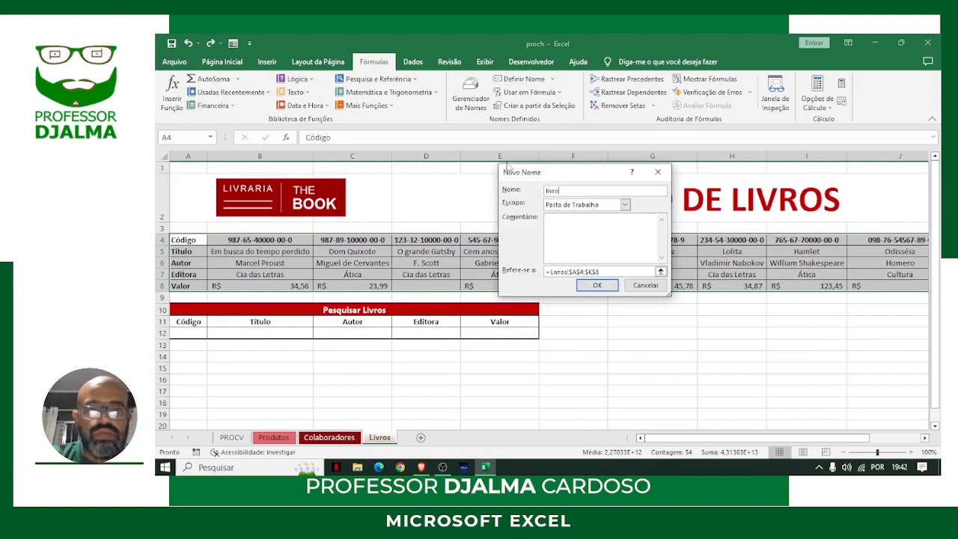
pyautogui.click(597, 287)
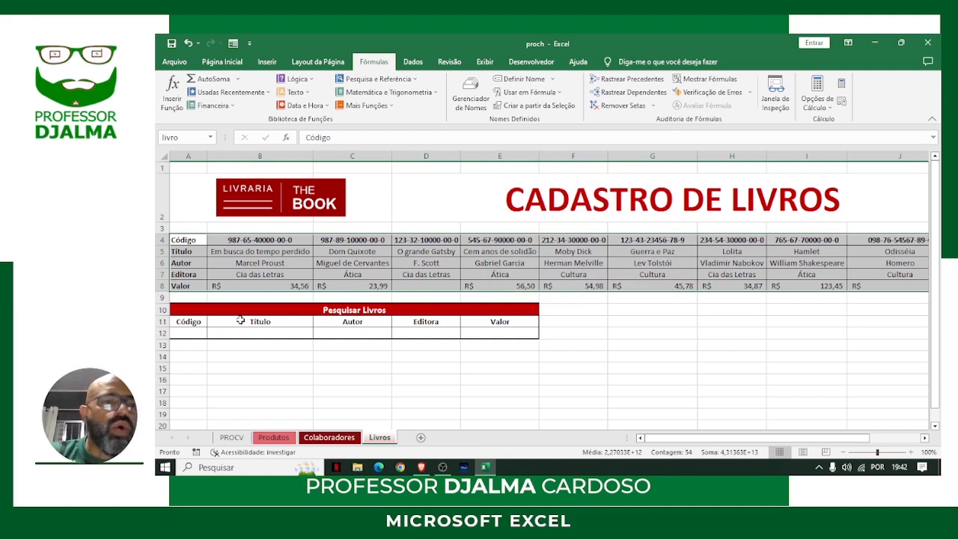
pyautogui.click(196, 333)
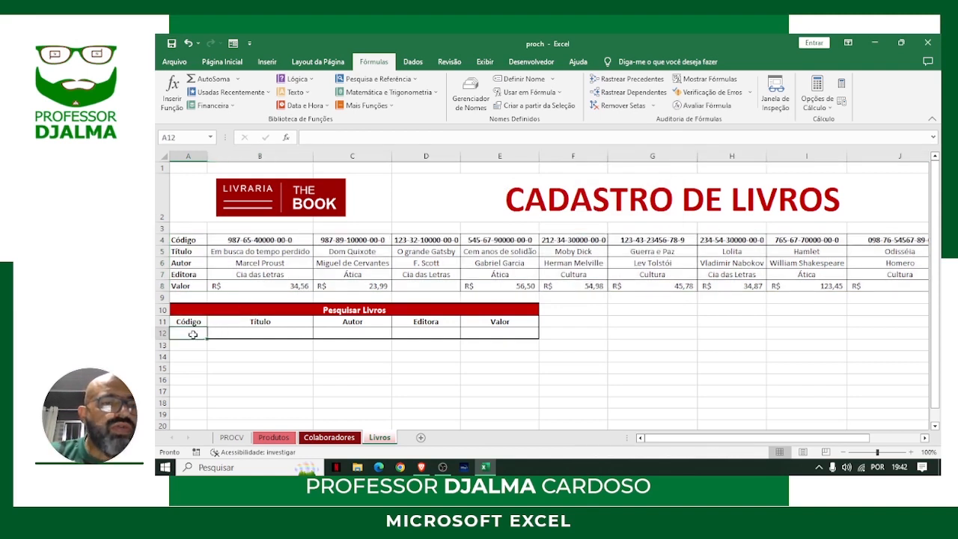
pyautogui.write('98765')
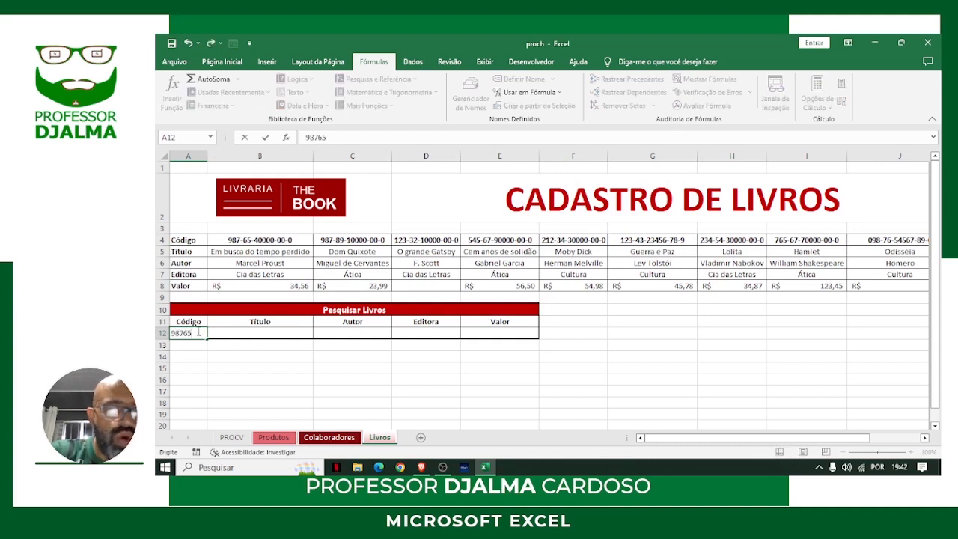
pyautogui.write('4000000')
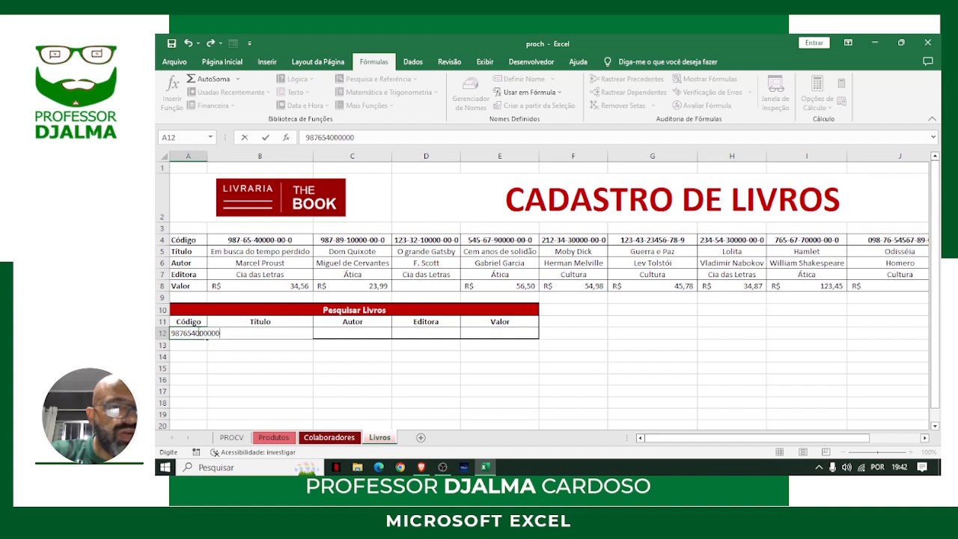
pyautogui.press('Return')
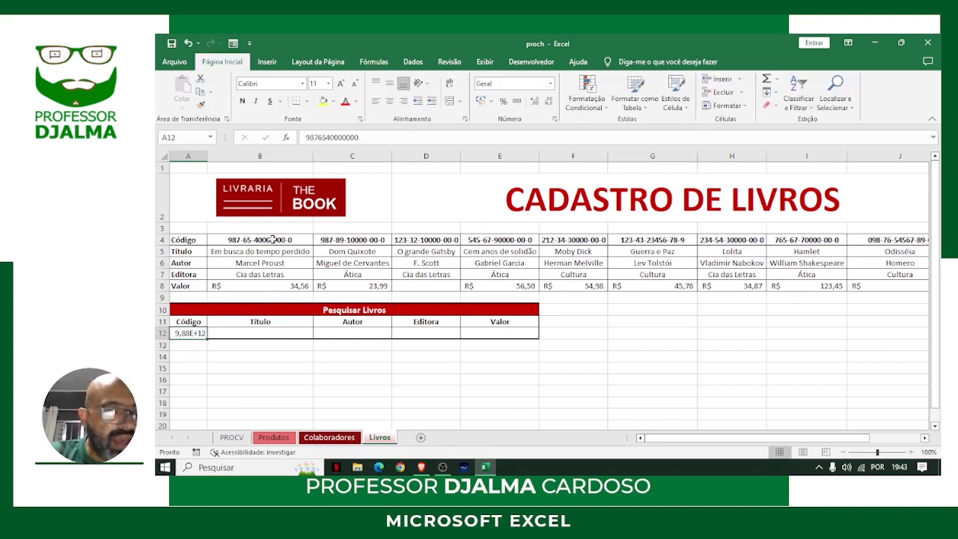
# Copy the formatting of code cell B4 onto A12 and widen column A to fit the whole code.
pyautogui.click(272, 240)
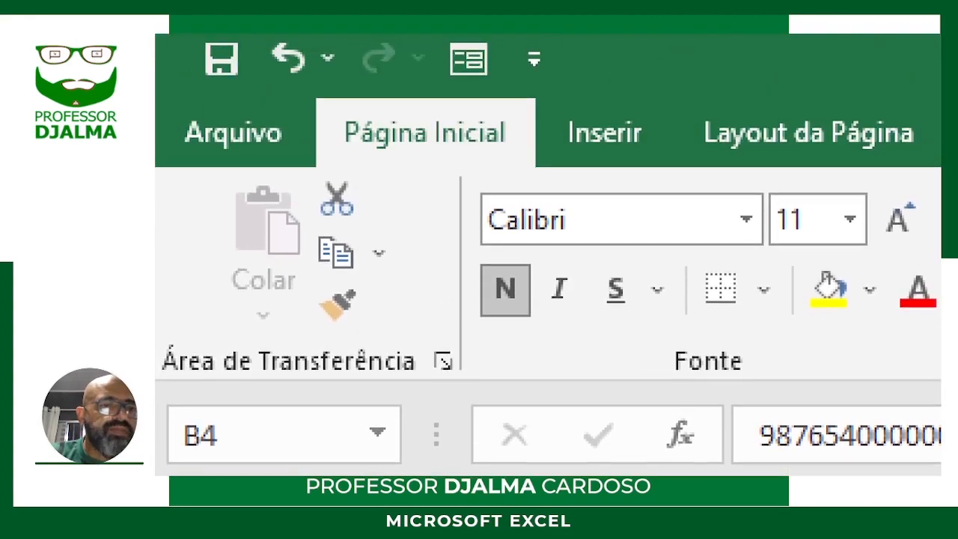
pyautogui.moveTo(304, 73)
pyautogui.mouseDown()
pyautogui.moveTo(349, 97)
pyautogui.moveTo(539, 158)
pyautogui.mouseUp()
pyautogui.moveTo(360, 287); pyautogui.dragTo(515, 308)
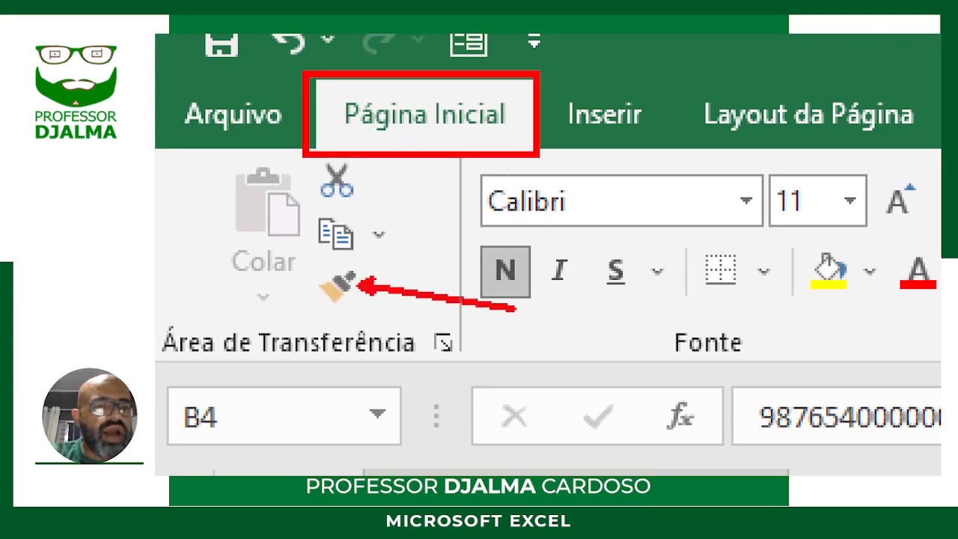
pyautogui.press('Escape')
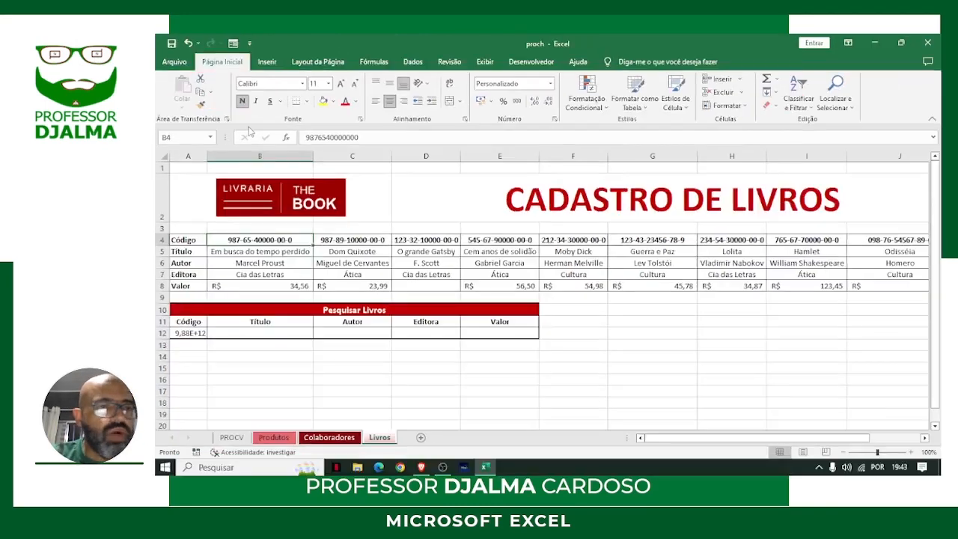
pyautogui.click(202, 107)
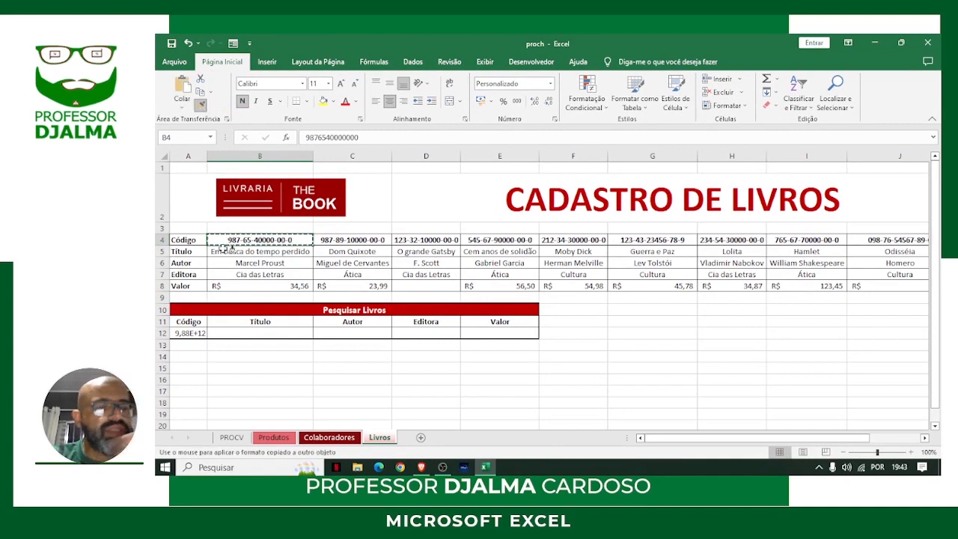
pyautogui.click(180, 332)
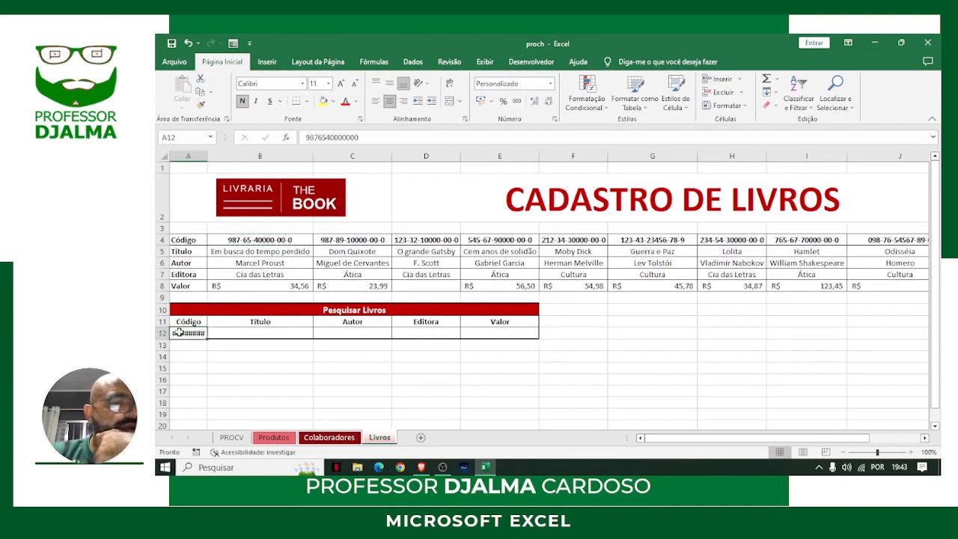
pyautogui.moveTo(208, 156); pyautogui.dragTo(246, 158)
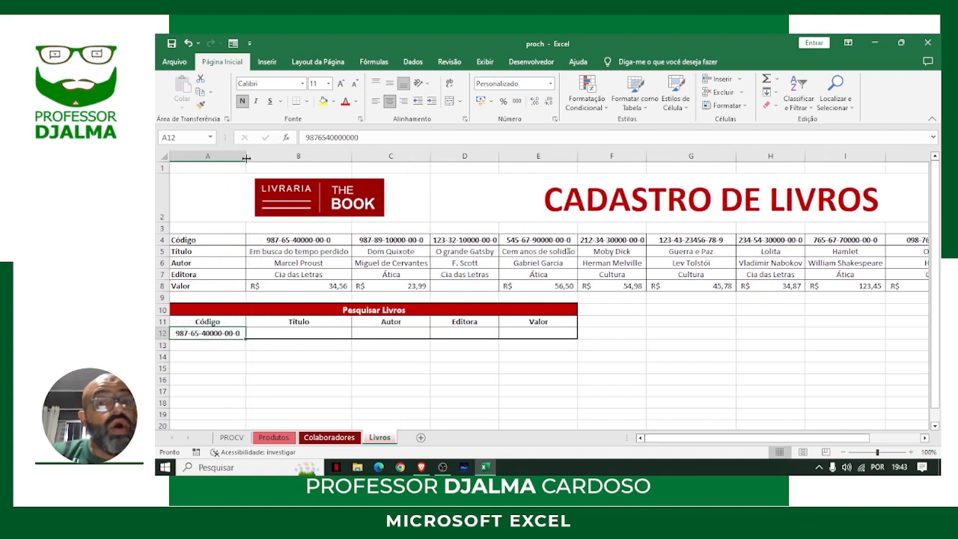
pyautogui.click(292, 334)
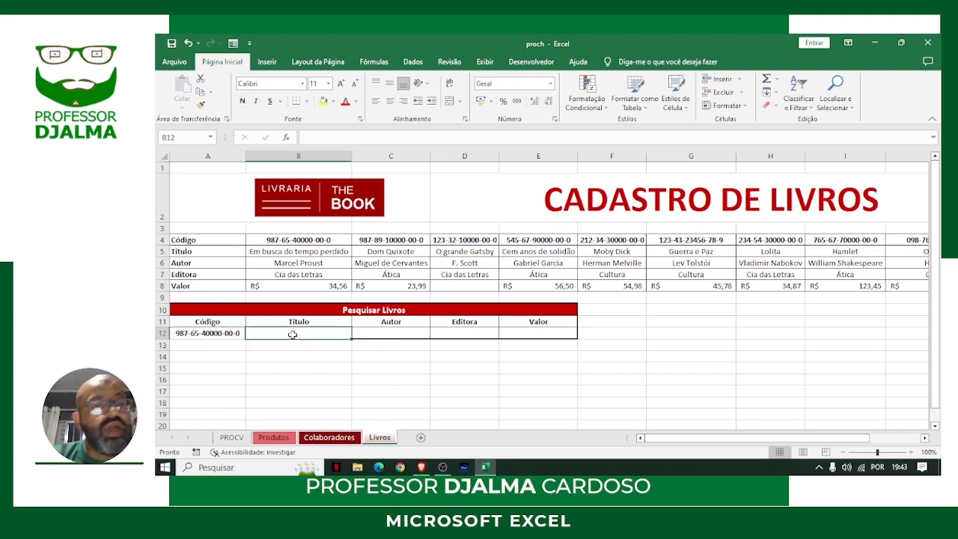
pyautogui.write('pro')
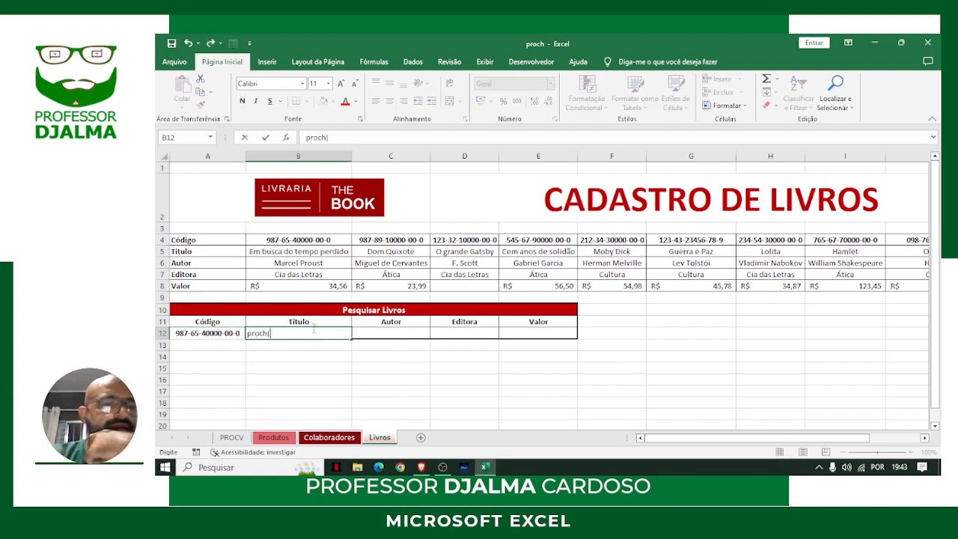
pyautogui.write('ch(')
pyautogui.press('BackSpace')
pyautogui.press('BackSpace')
pyautogui.press('BackSpace')
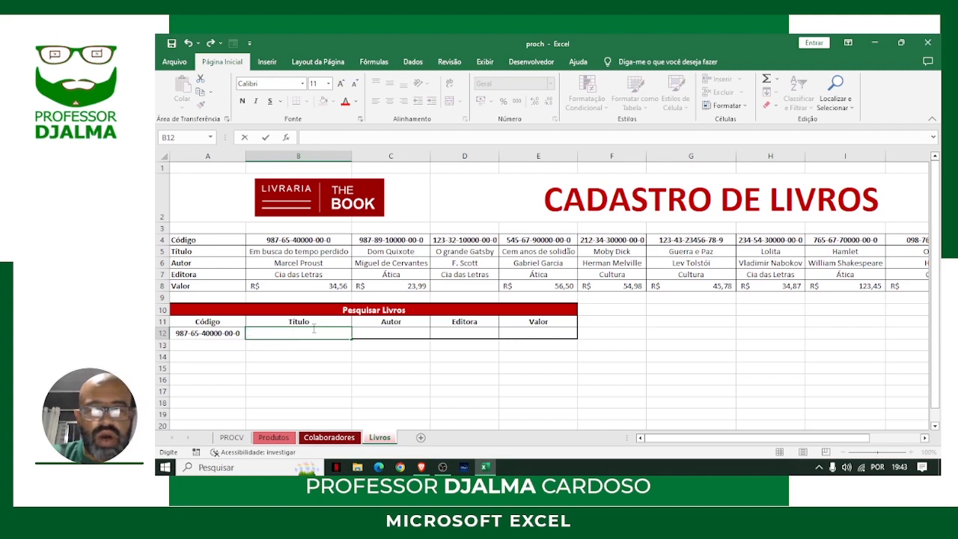
# Enter the formula =proch(A12;livro;2;0) in B12 to look up the Título, and compare it with the book table.
pyautogui.write('=proch')
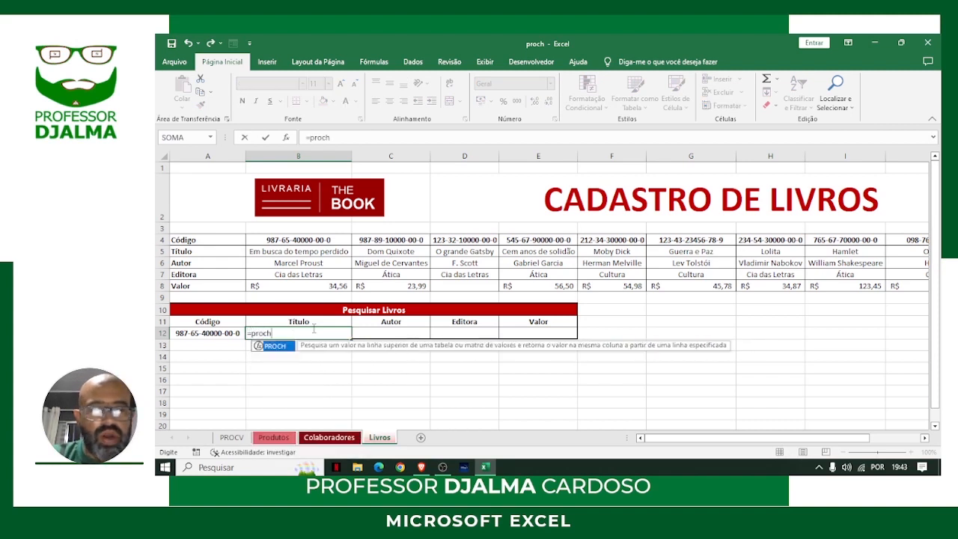
pyautogui.write('(')
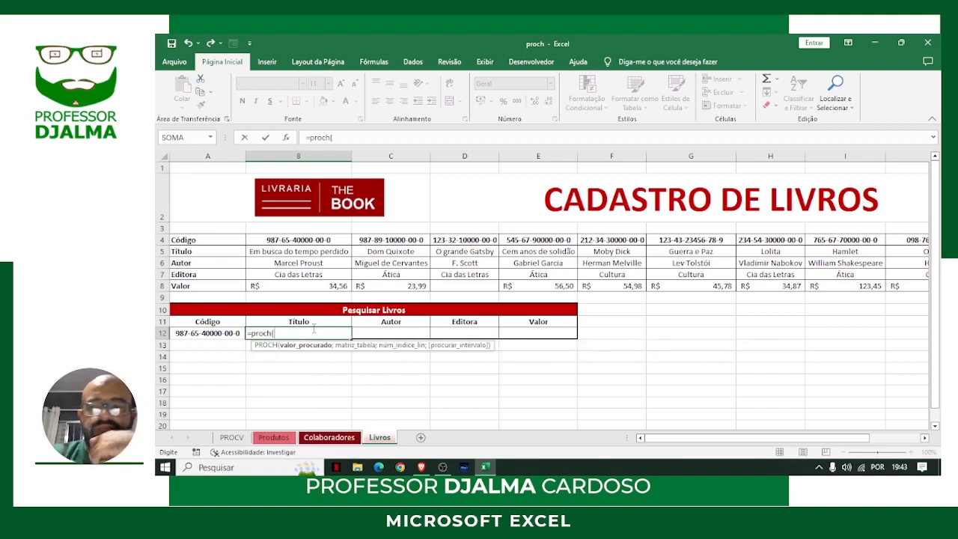
pyautogui.click(220, 333)
pyautogui.write(';')
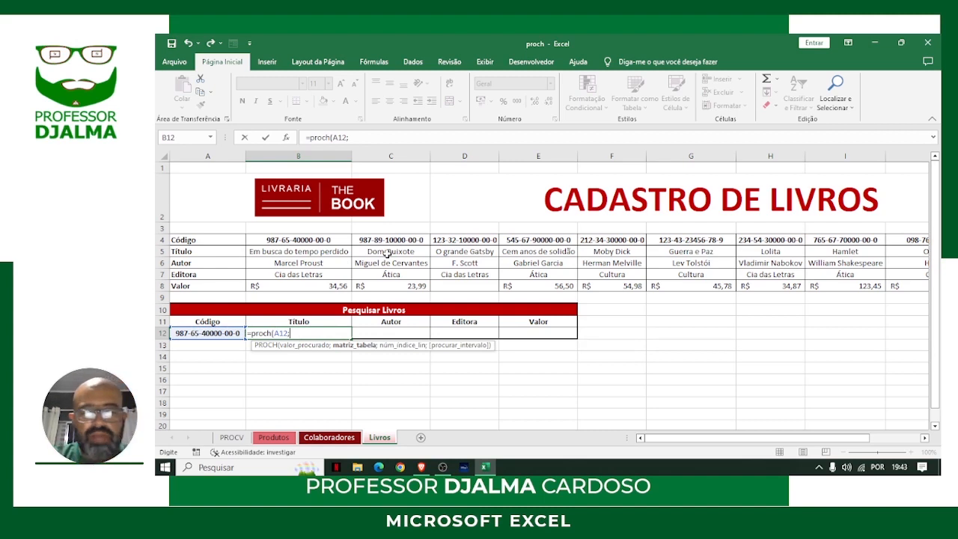
pyautogui.write('livros')
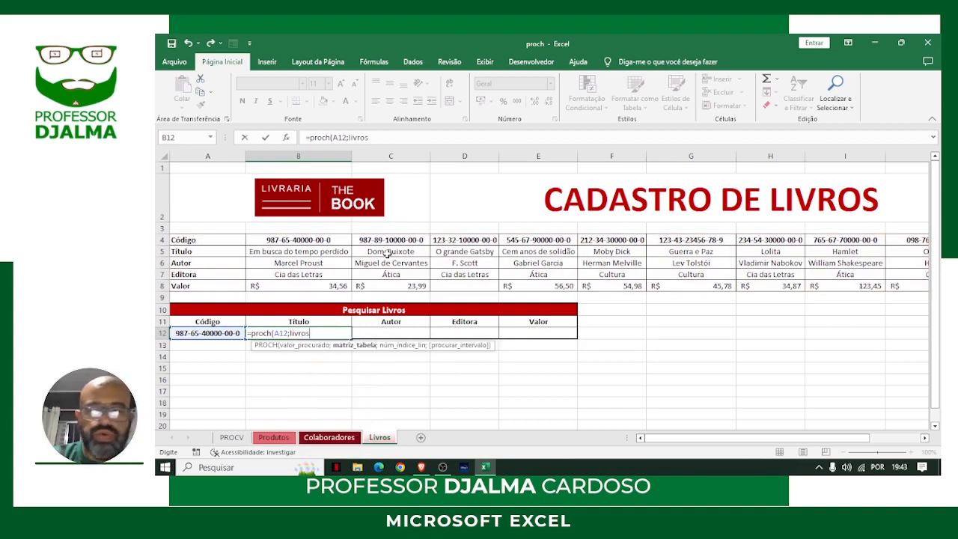
pyautogui.press('BackSpace')
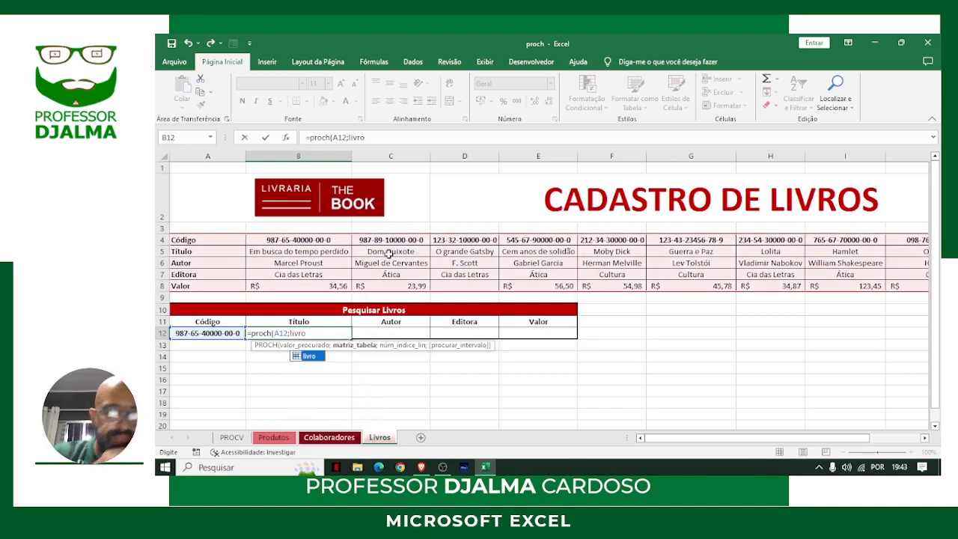
pyautogui.write(';')
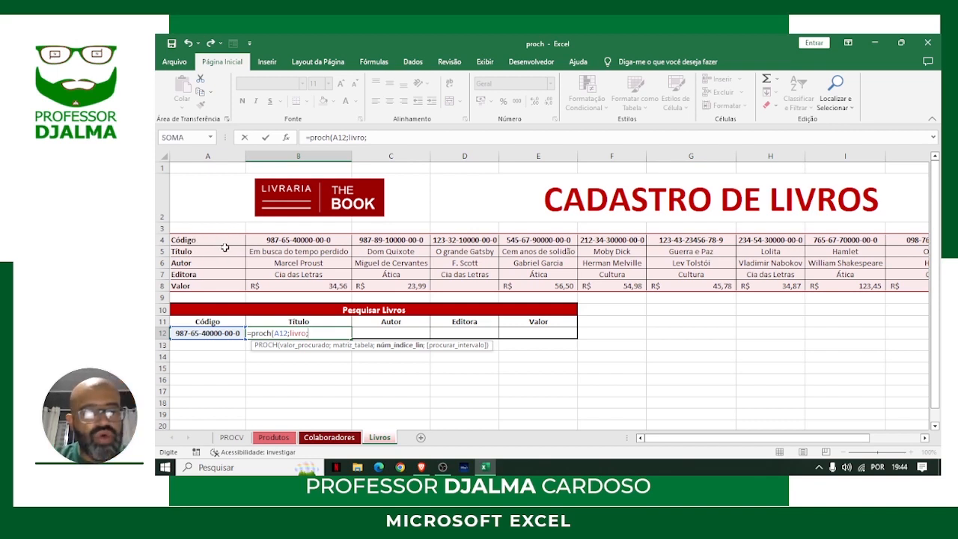
pyautogui.write(';0')
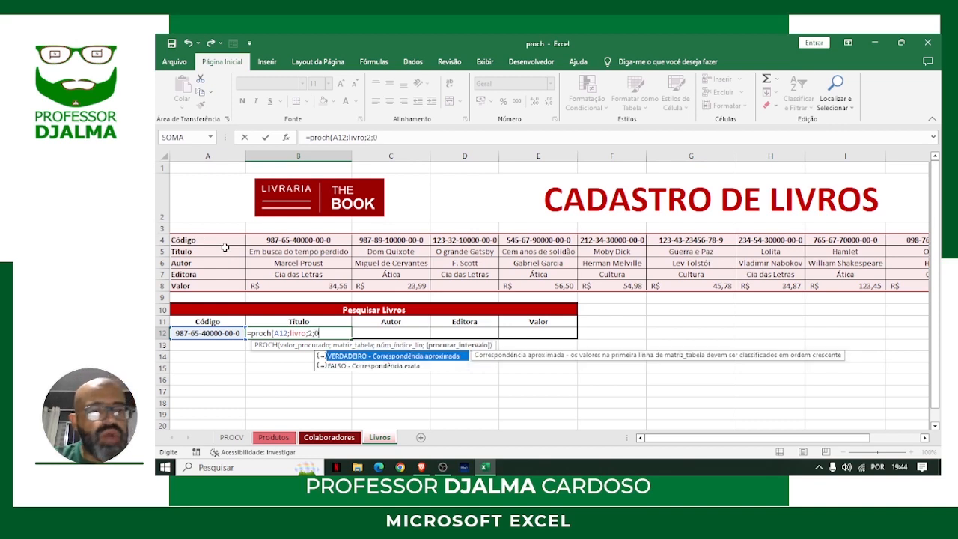
pyautogui.press('Return')
pyautogui.click(298, 334)
pyautogui.click(298, 252)
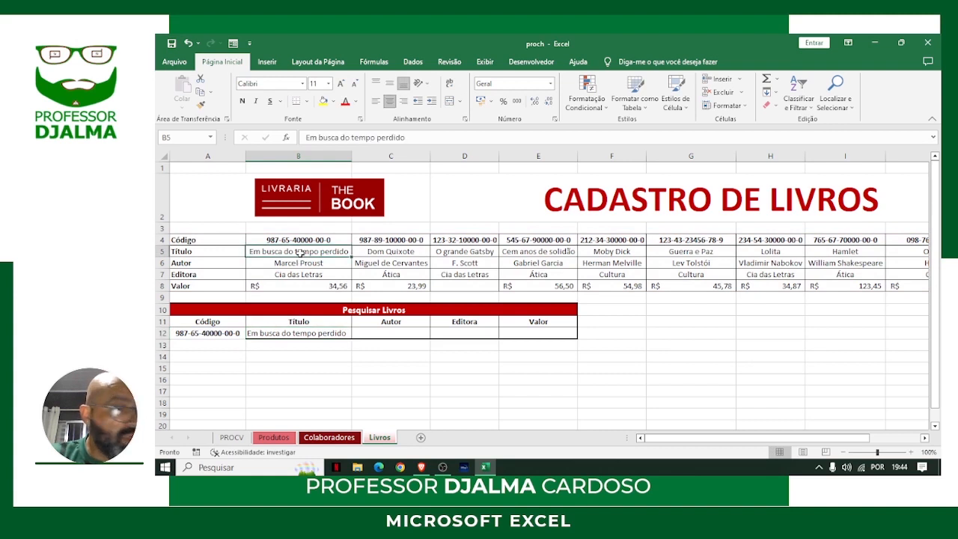
# Enter the formula =proch(A12;livro;3;0) in C12 to look up the Autor, and check the resulting cell.
pyautogui.click(372, 333)
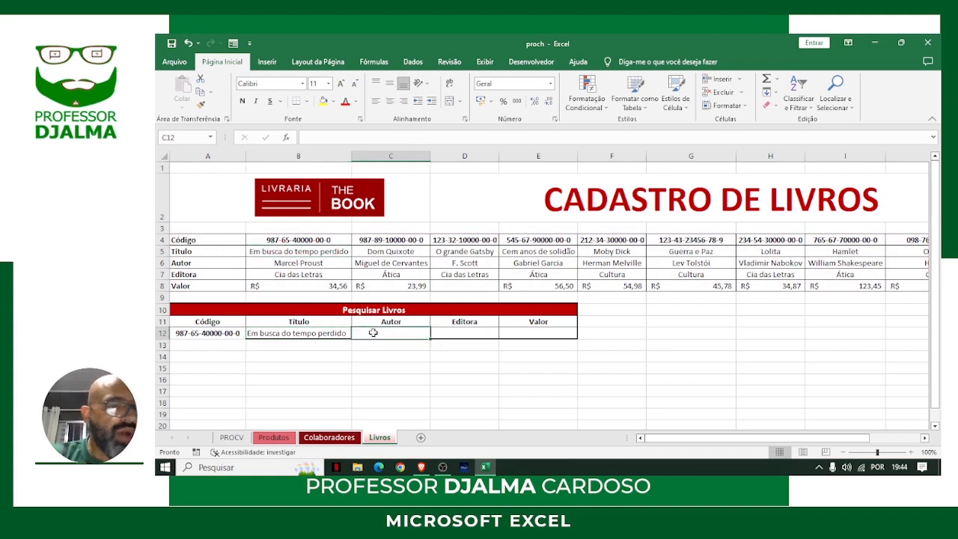
pyautogui.write('=roc')
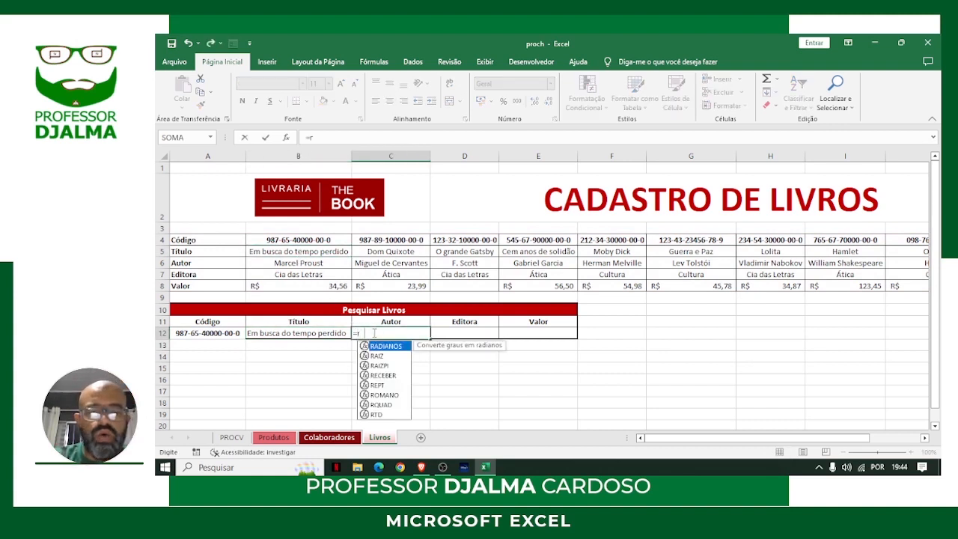
pyautogui.press('BackSpace')
pyautogui.press('BackSpace')
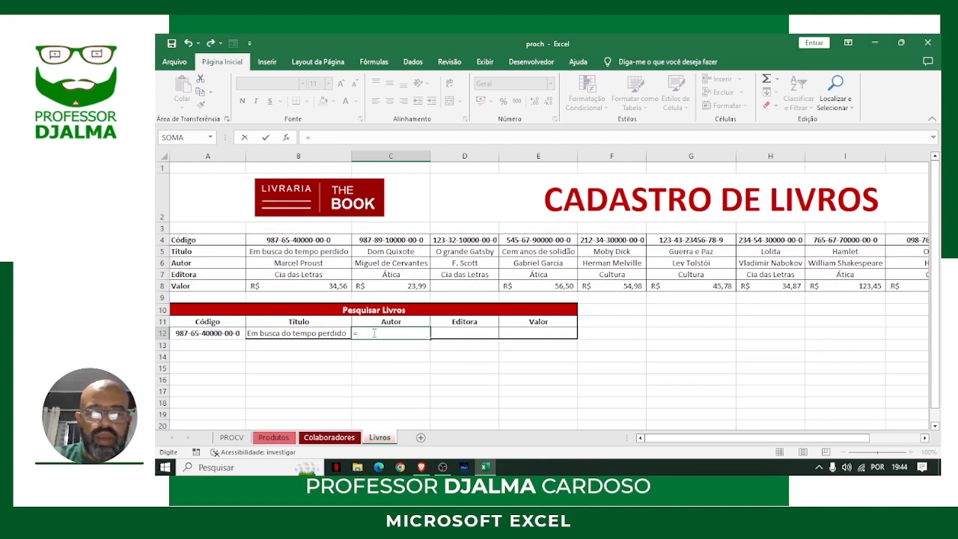
pyautogui.write('proch(')
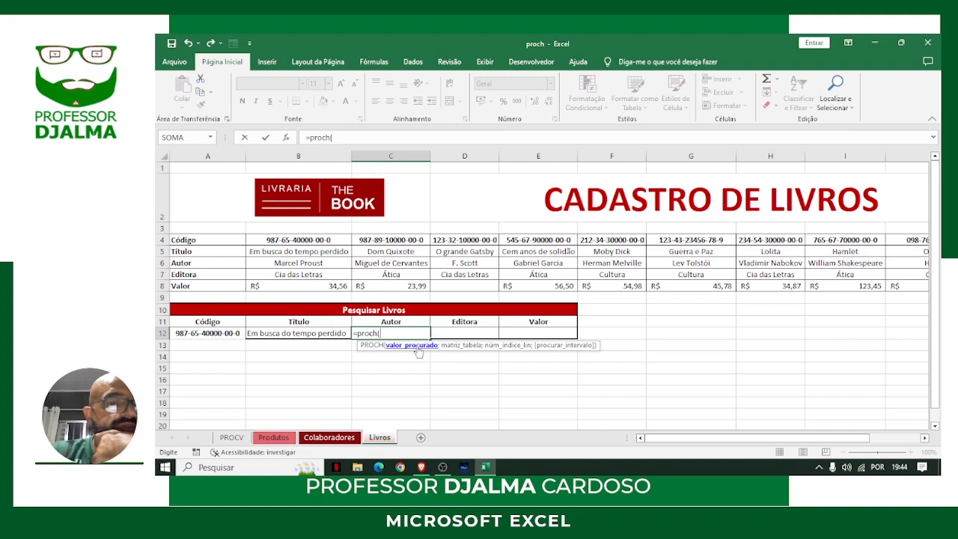
pyautogui.click(228, 334)
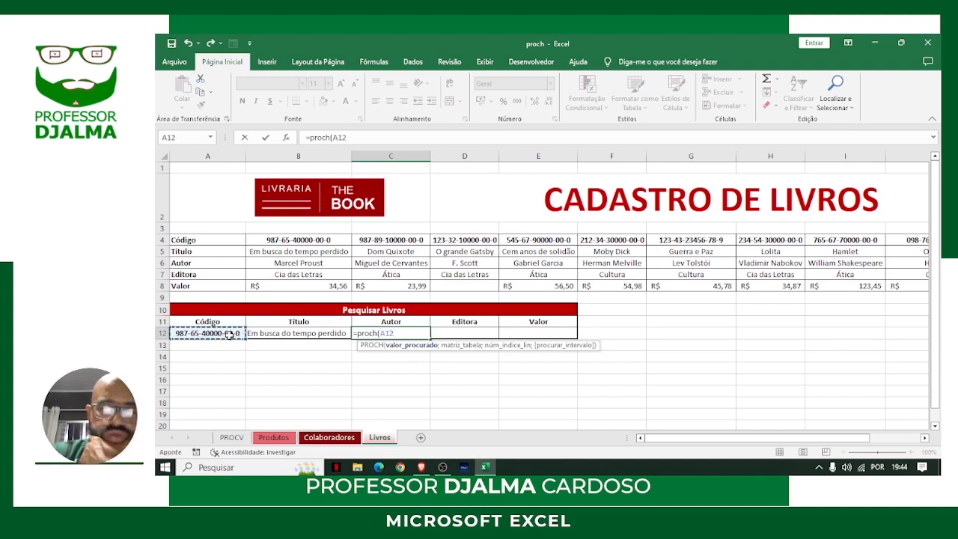
pyautogui.write(';')
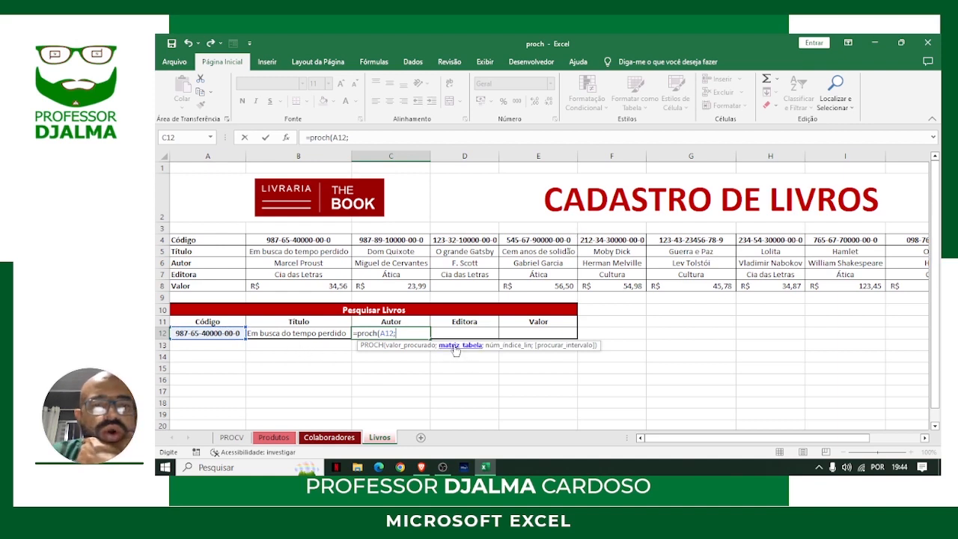
pyautogui.write('livro')
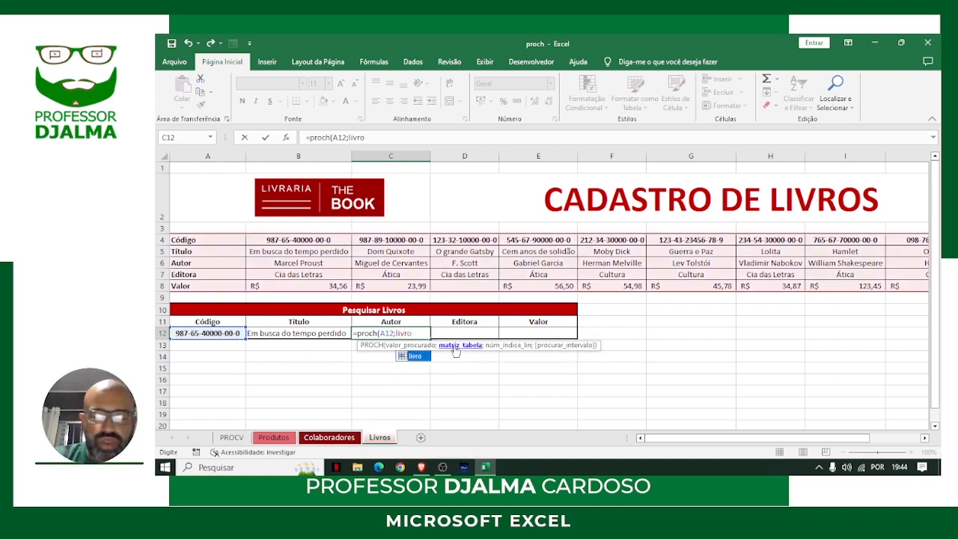
pyautogui.write(';')
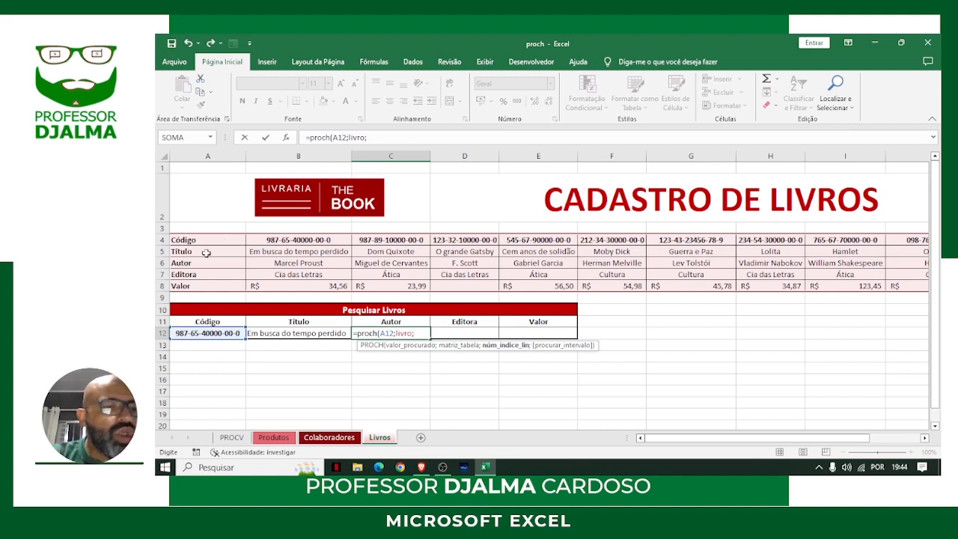
pyautogui.write('3')
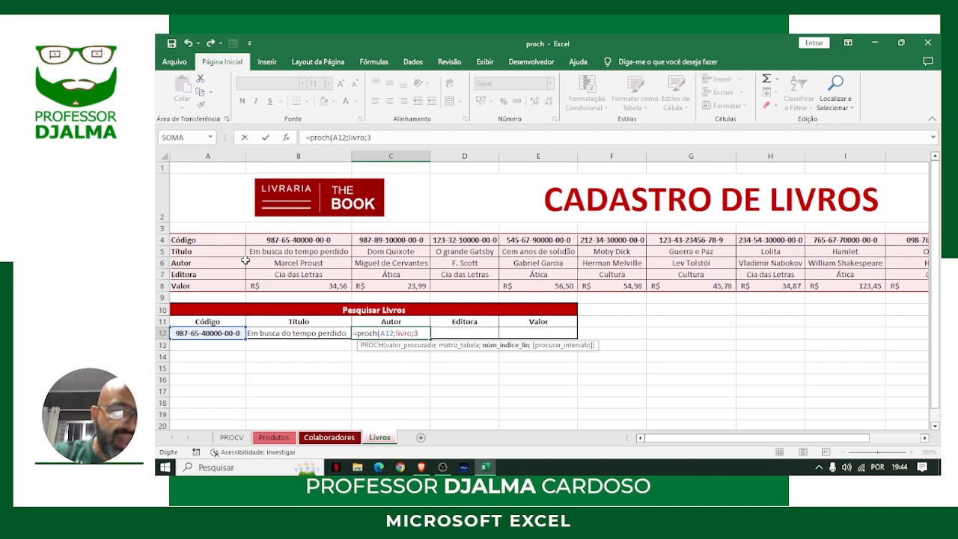
pyautogui.write(';')
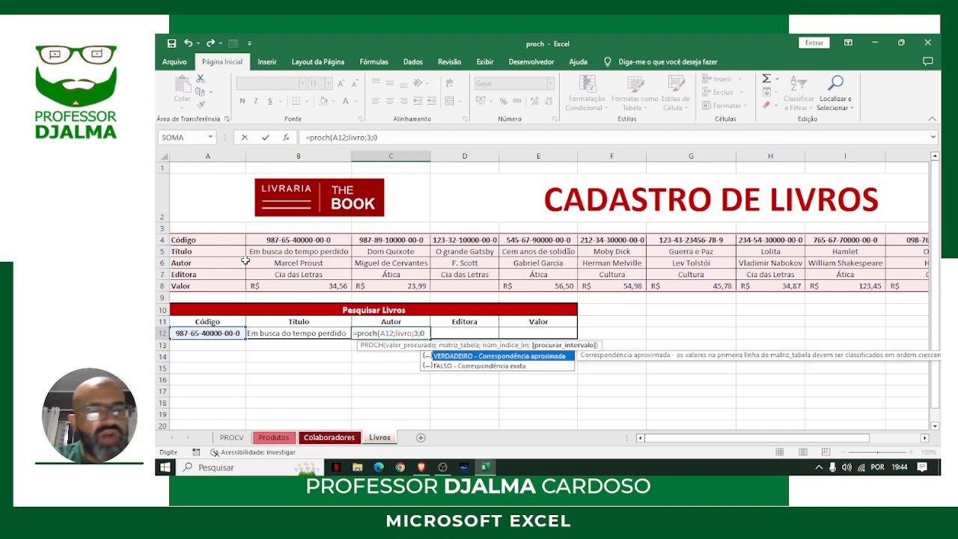
pyautogui.write('0')
pyautogui.press('Return')
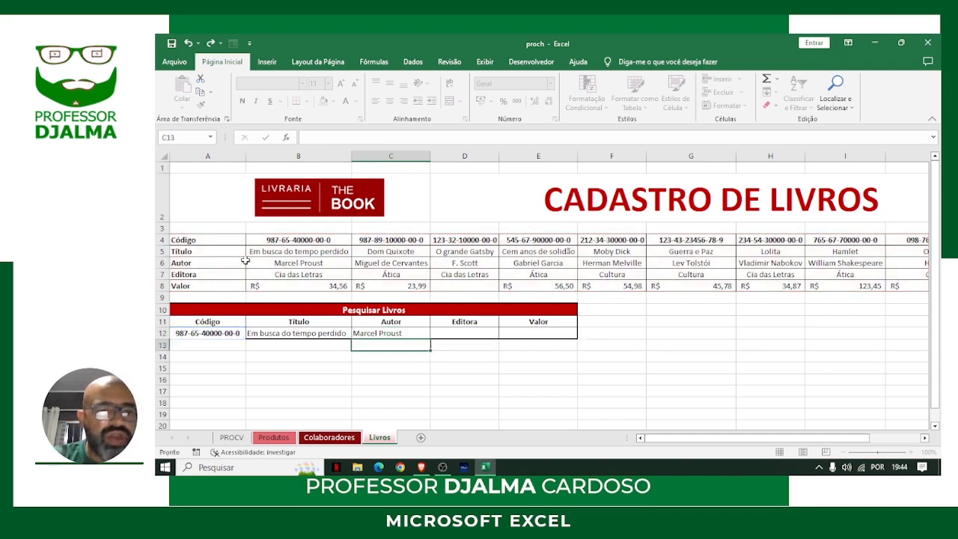
pyautogui.click(383, 334)
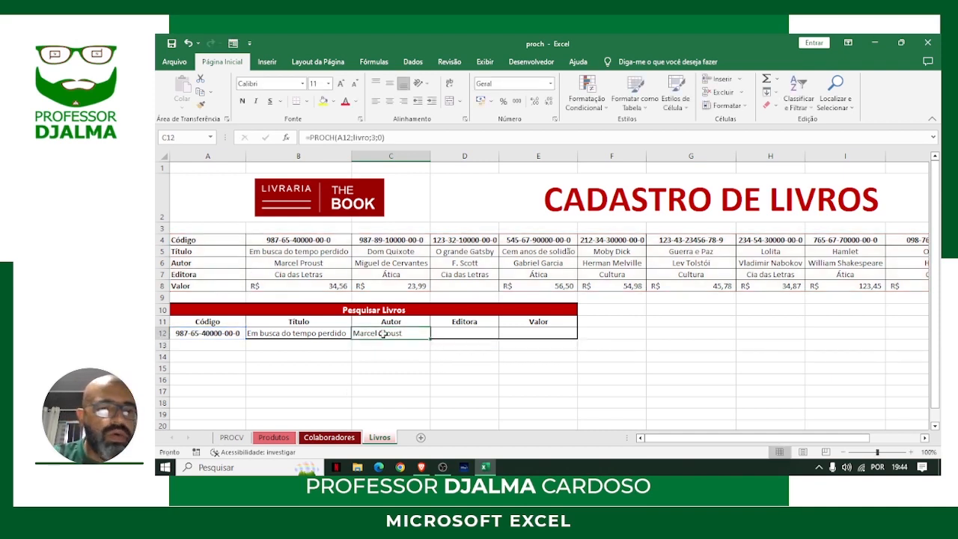
# Enter the formula =proch(A12;livro;4;0) in D12 to look up the Editora, and compare it with the book table.
pyautogui.click(443, 331)
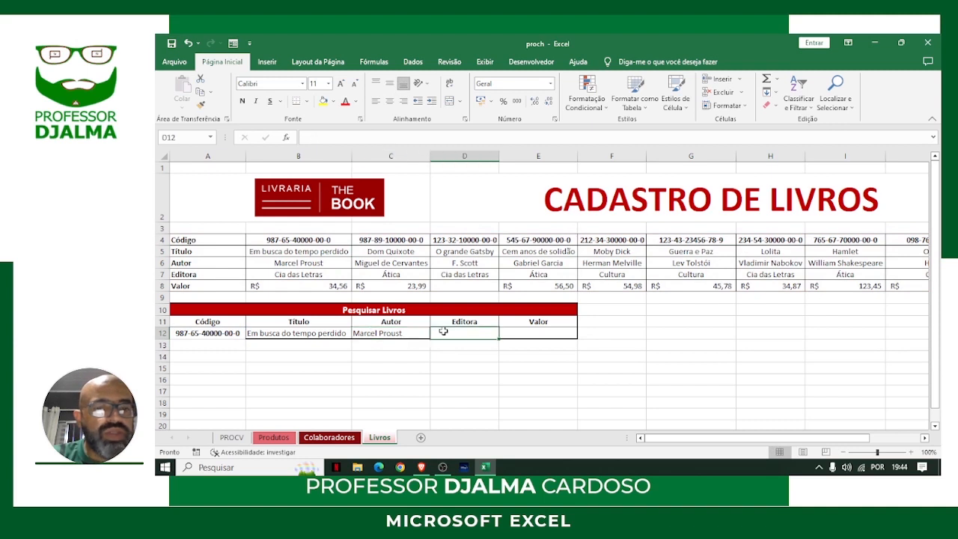
pyautogui.write('=')
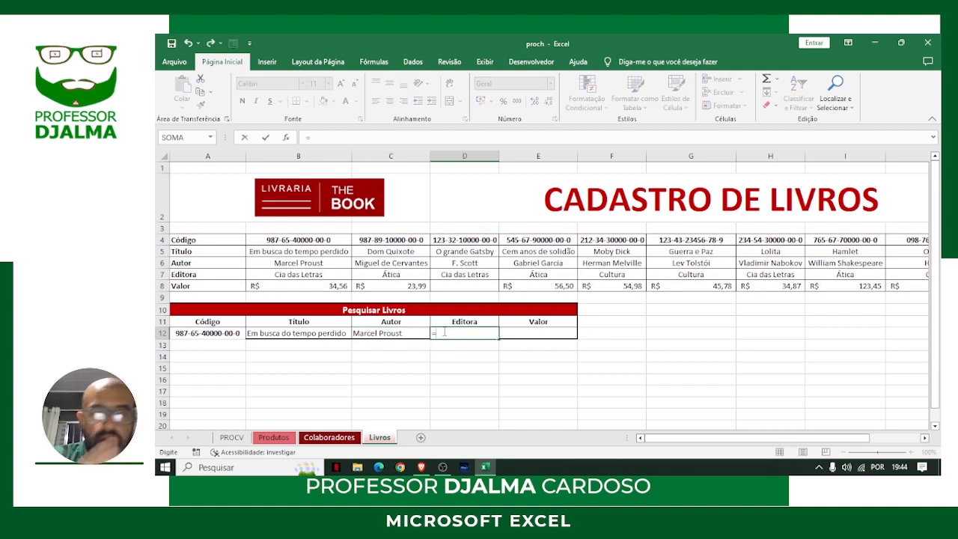
pyautogui.write('proch')
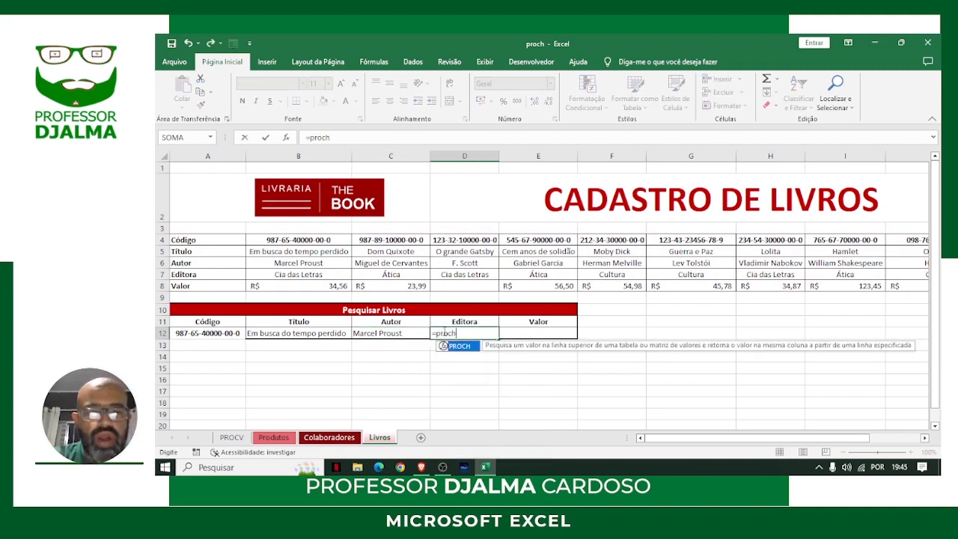
pyautogui.write('(')
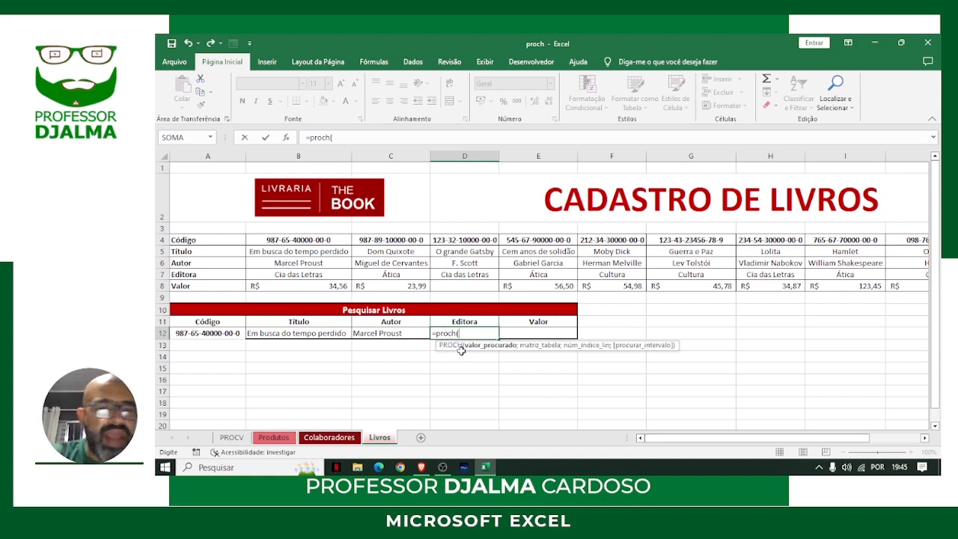
pyautogui.click(219, 332)
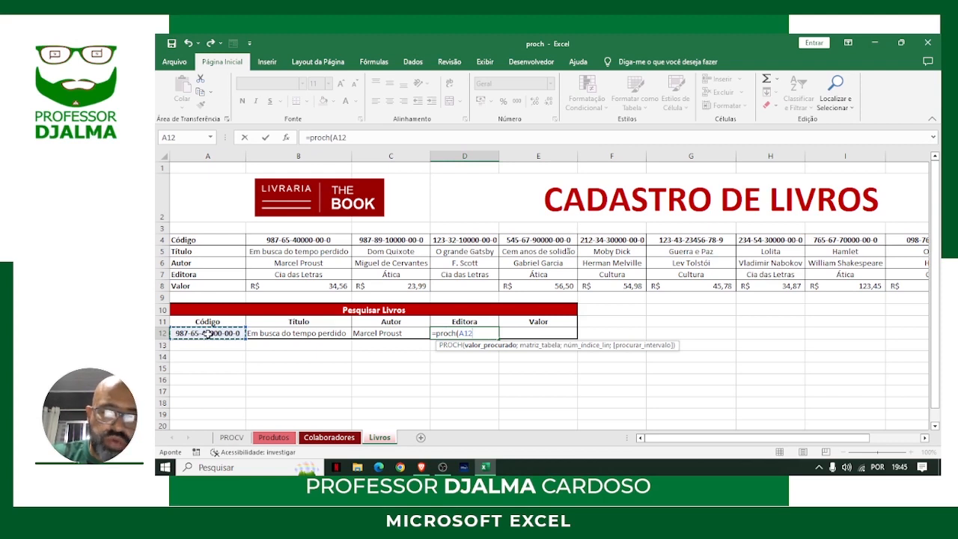
pyautogui.write(';')
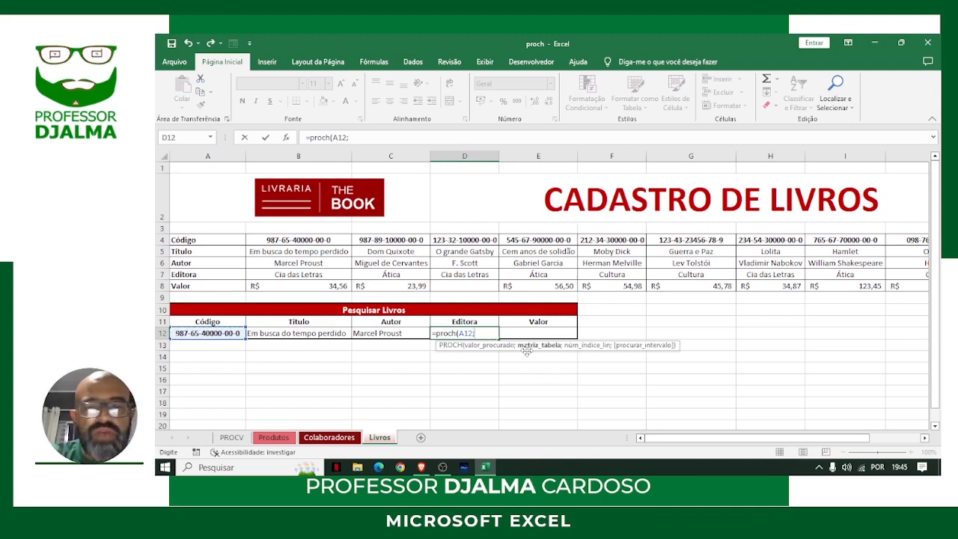
pyautogui.write('liv')
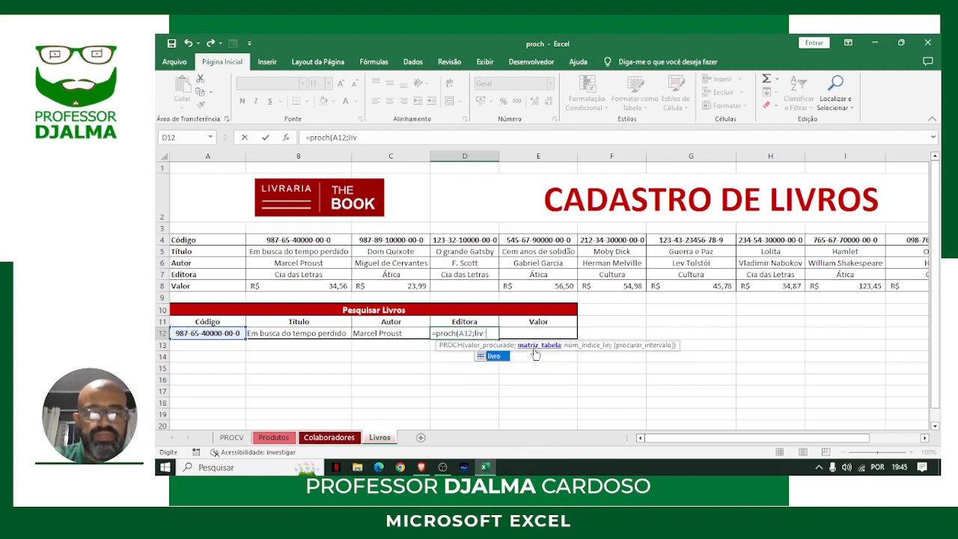
pyautogui.write('ro;4')
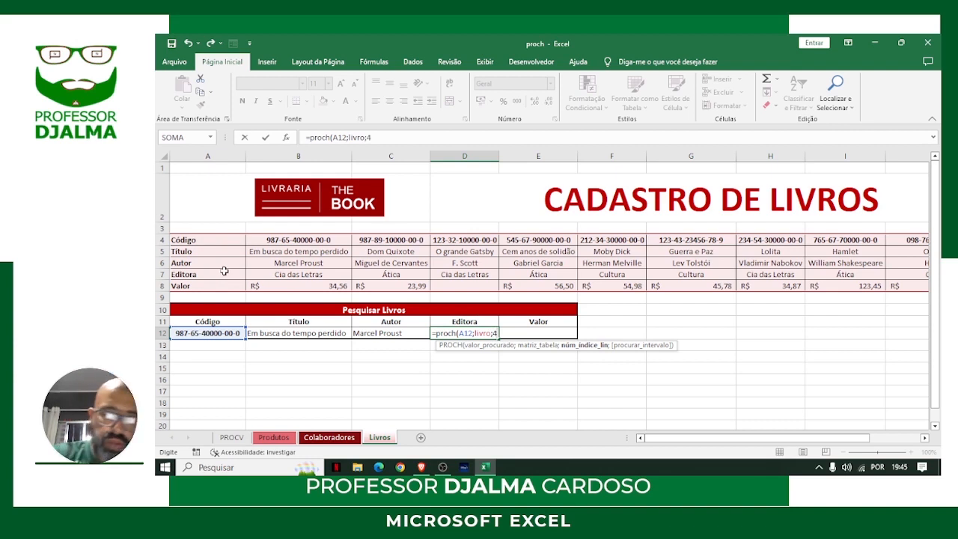
pyautogui.write(';')
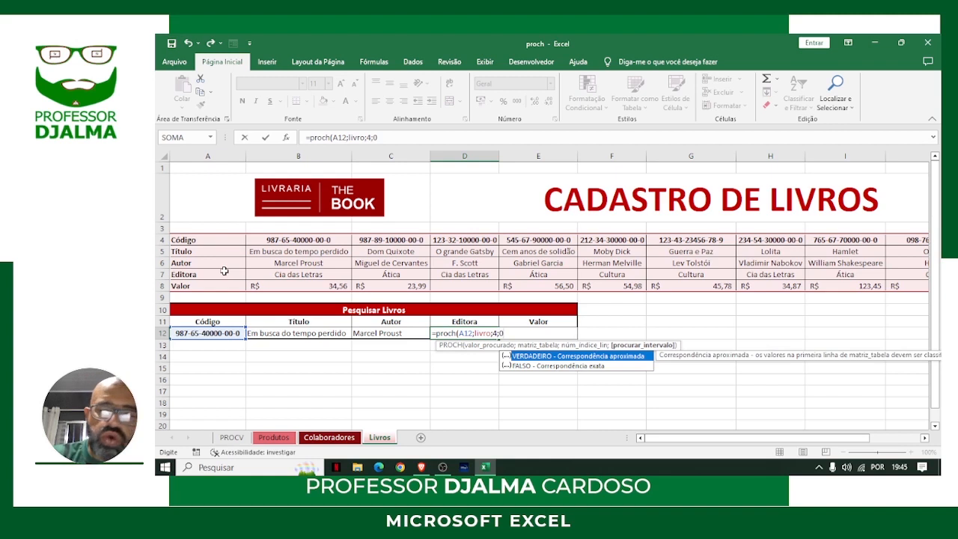
pyautogui.write('0')
pyautogui.press('Return')
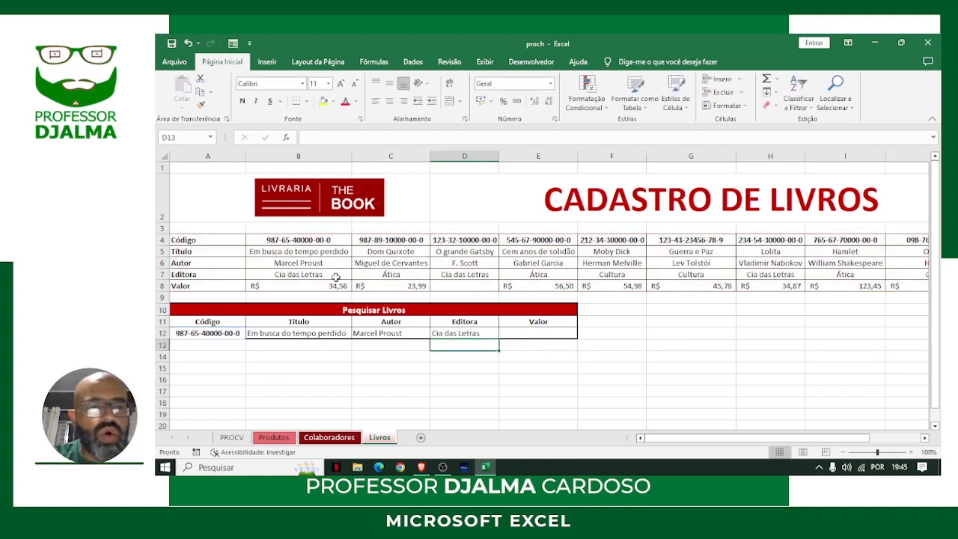
pyautogui.click(336, 277)
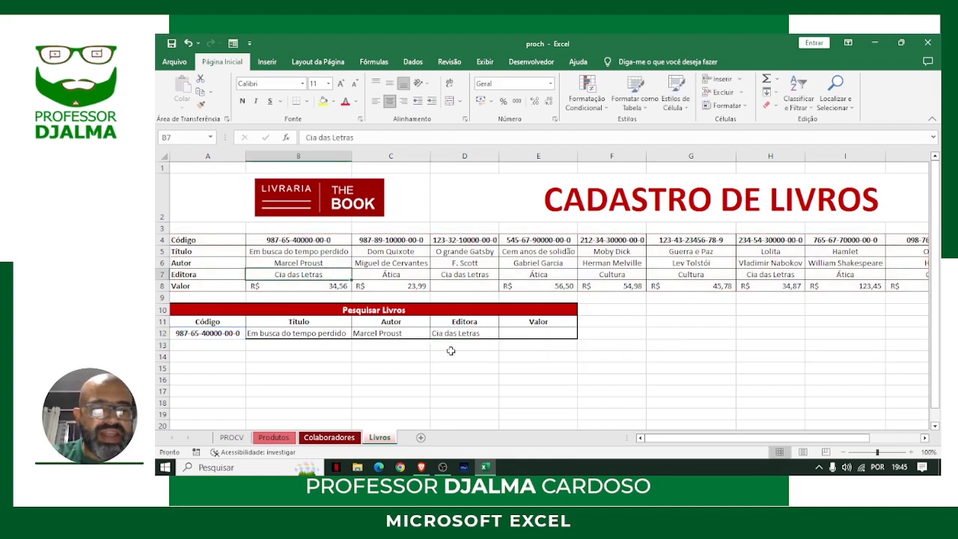
# Enter the formula =proch(A12;livro;5;0) in E12 to look up the Valor.
pyautogui.click(523, 331)
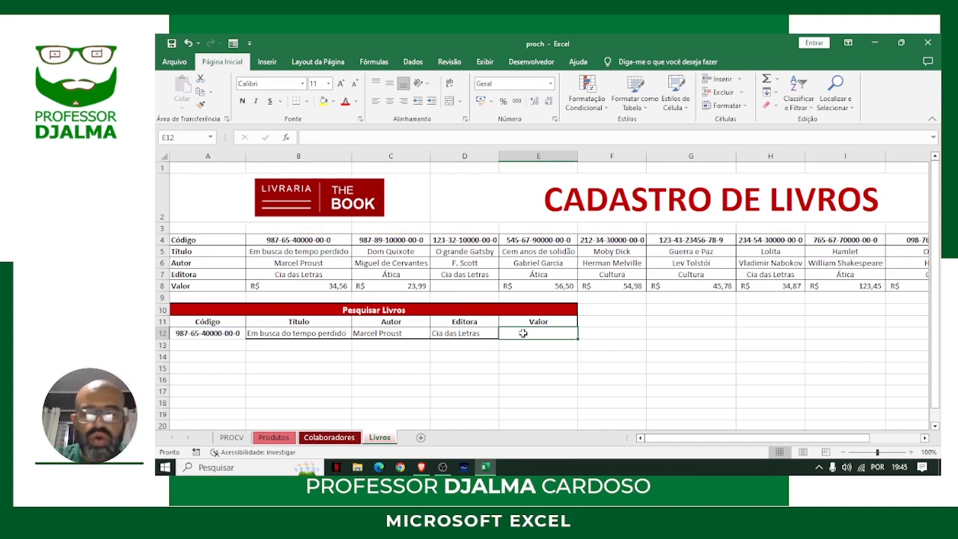
pyautogui.write('=prc')
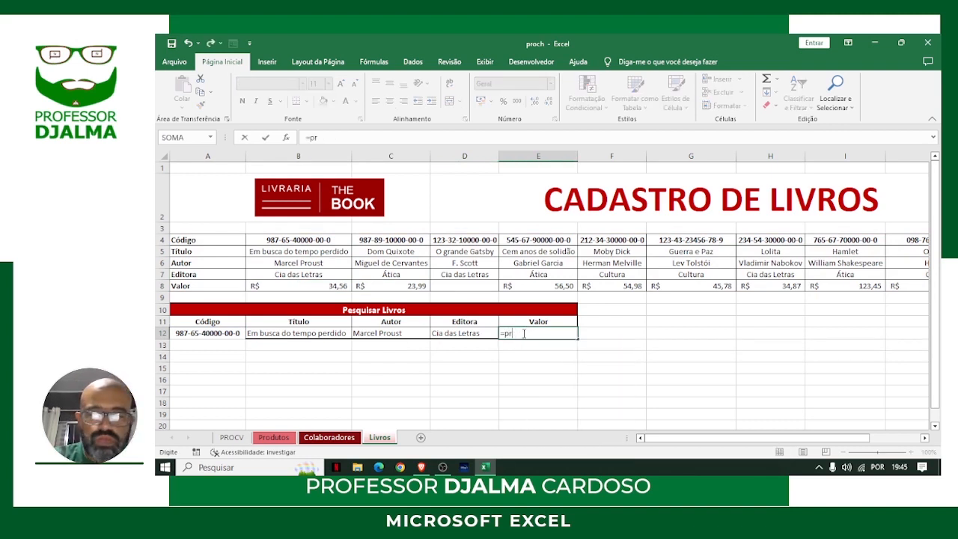
pyautogui.press('BackSpace')
pyautogui.write('och(')
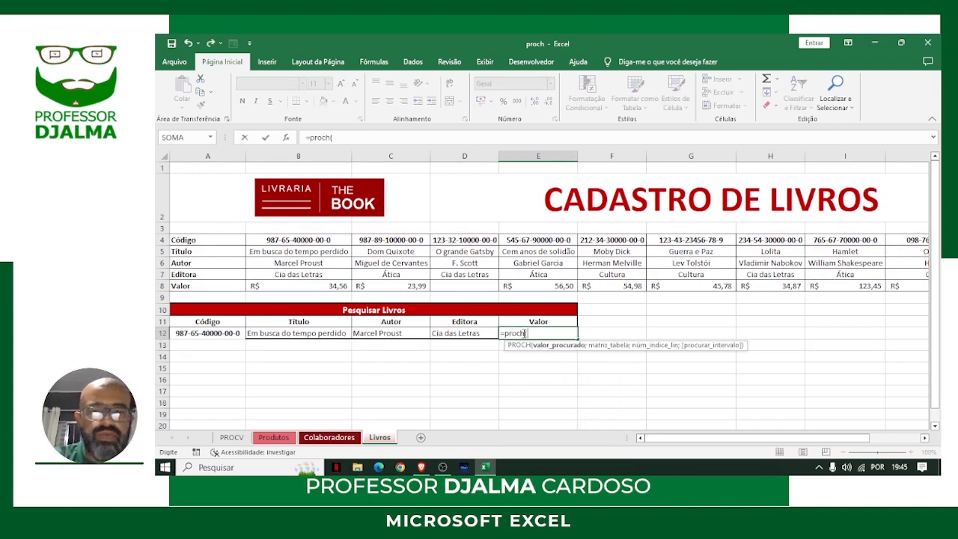
pyautogui.click(222, 331)
pyautogui.write(';livro')
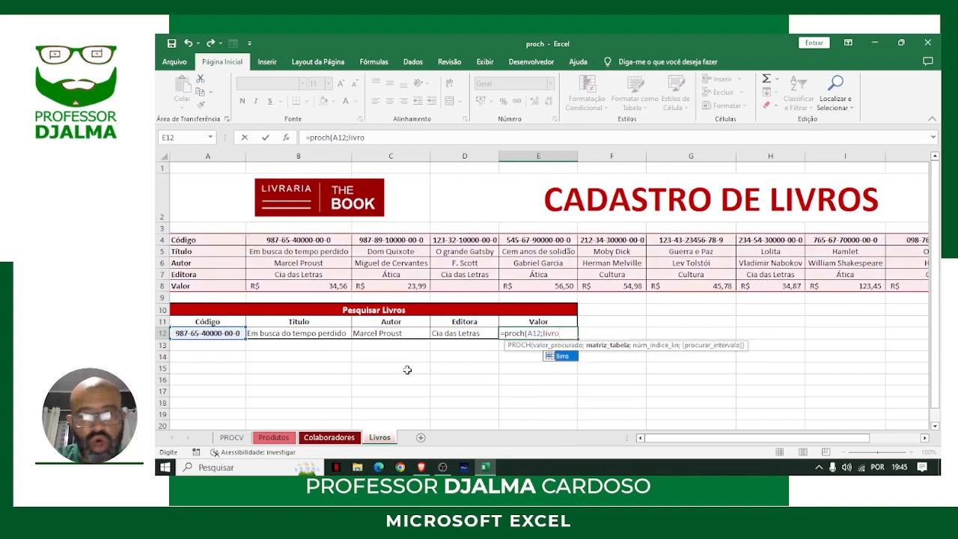
pyautogui.write(';')
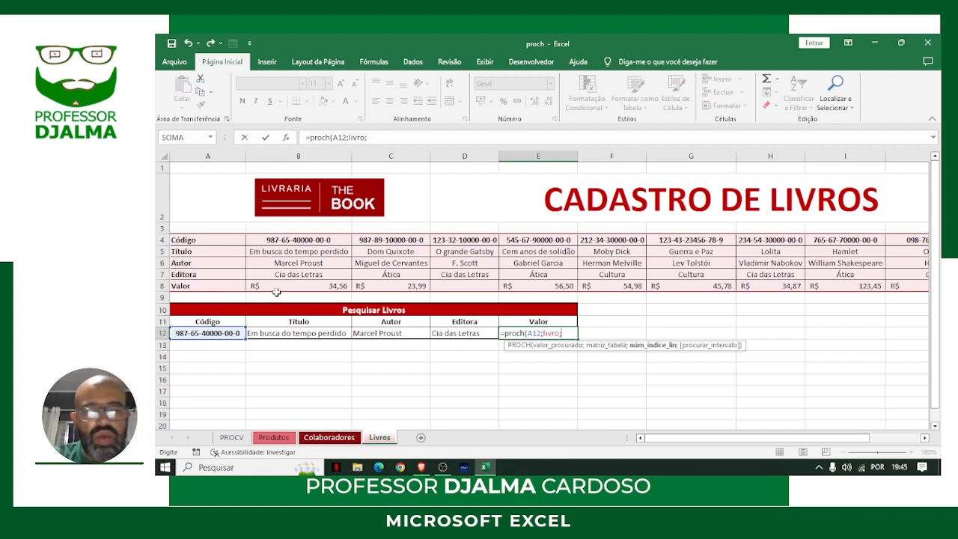
pyautogui.write(';0')
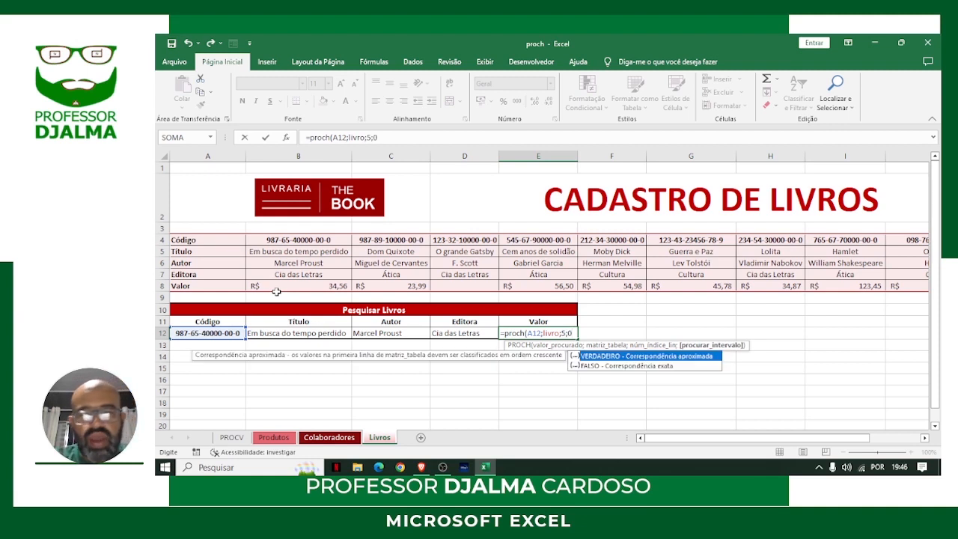
pyautogui.press('Return')
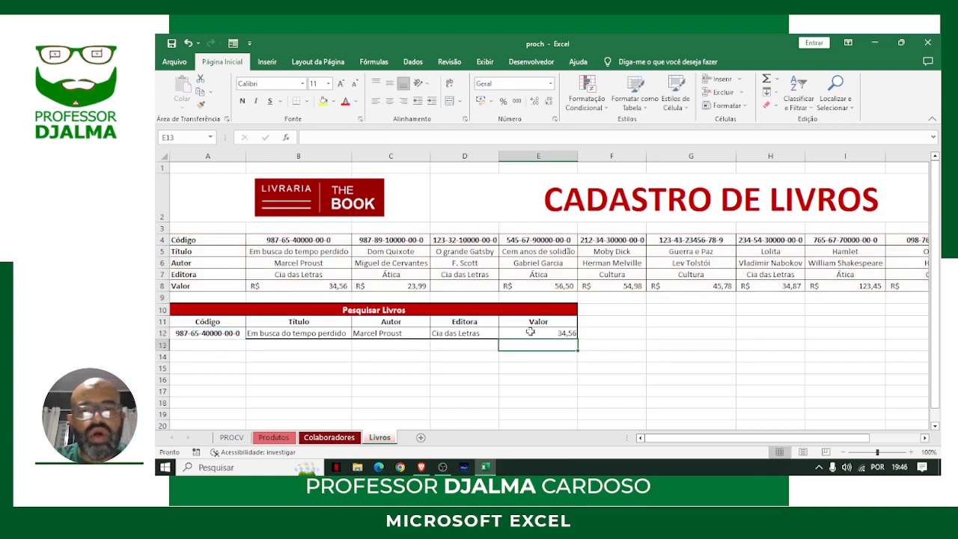
# Apply the Contábil number format with R$ to the Valor result in E12, and review the Editora and Autor results.
pyautogui.click(539, 333)
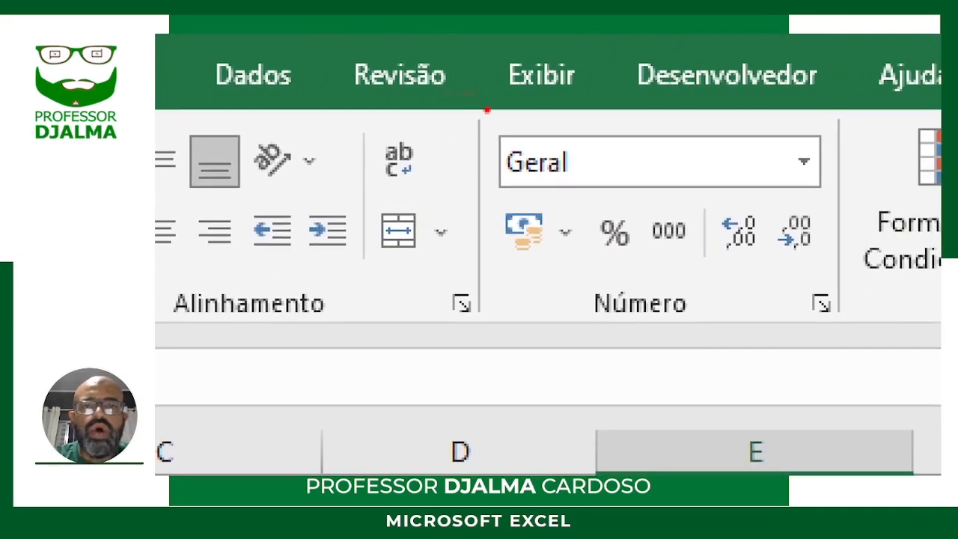
pyautogui.moveTo(479, 105)
pyautogui.mouseDown()
pyautogui.moveTo(681, 295)
pyautogui.moveTo(846, 335)
pyautogui.mouseUp()
pyautogui.moveTo(540, 247); pyautogui.dragTo(588, 366)
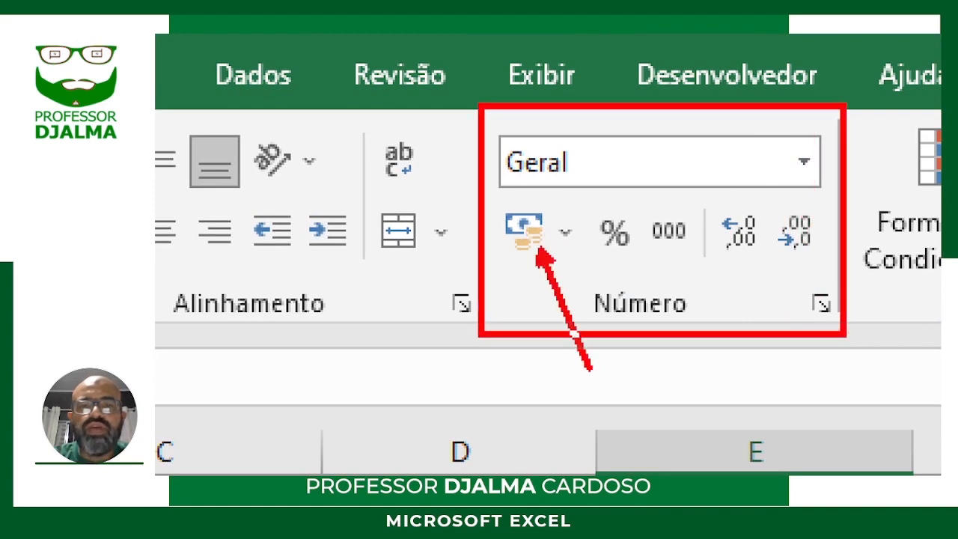
pyautogui.moveTo(505, 215); pyautogui.dragTo(437, 34)
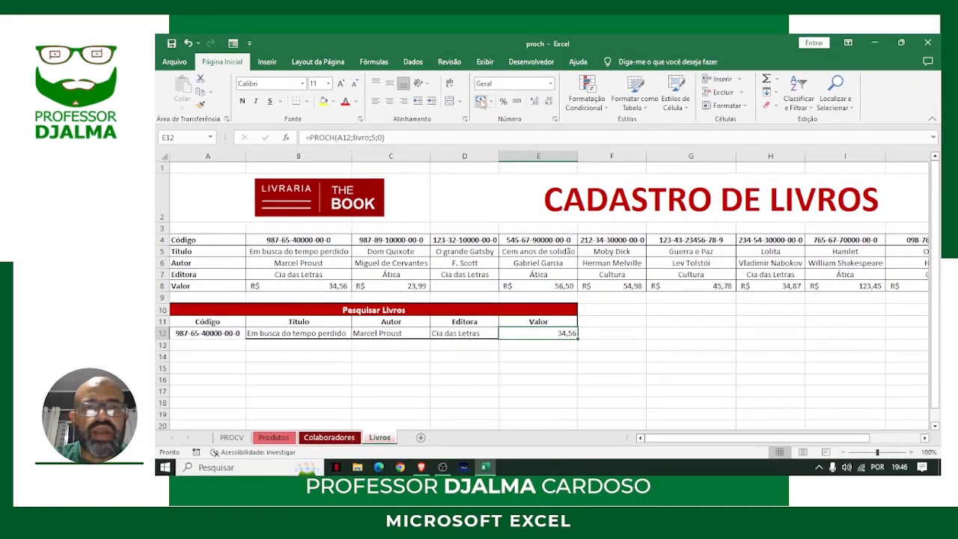
pyautogui.click(524, 228)
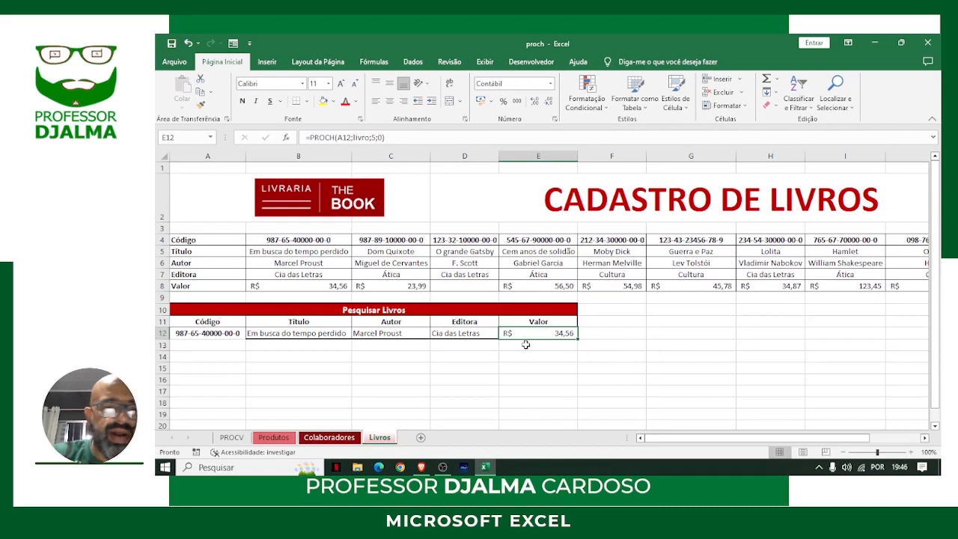
pyautogui.click(483, 334)
pyautogui.click(403, 335)
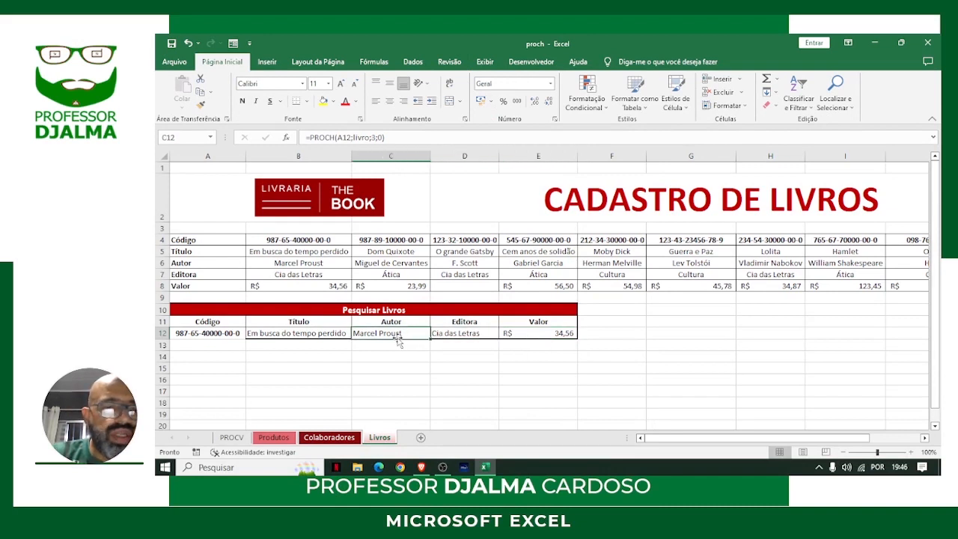
# Review the Título, Autor, Editora and Valor lookup results and their formulas in row 12.
pyautogui.click(335, 334)
pyautogui.click(237, 332)
pyautogui.click(270, 335)
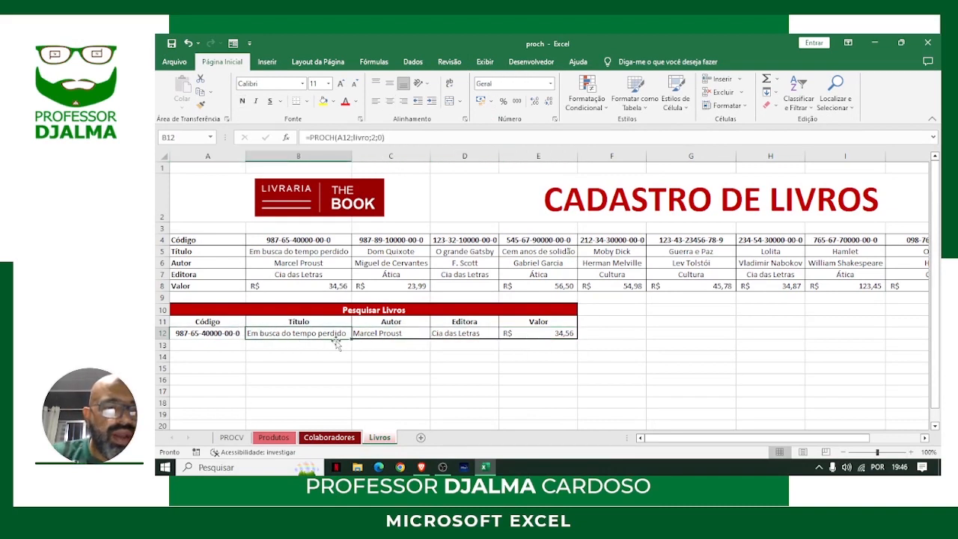
pyautogui.click(368, 334)
pyautogui.click(449, 334)
pyautogui.click(507, 331)
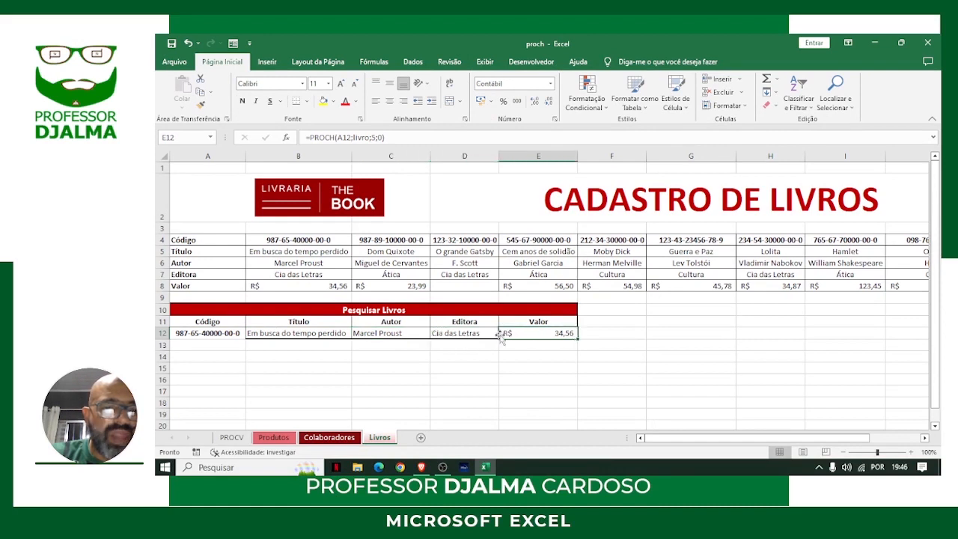
pyautogui.click(215, 333)
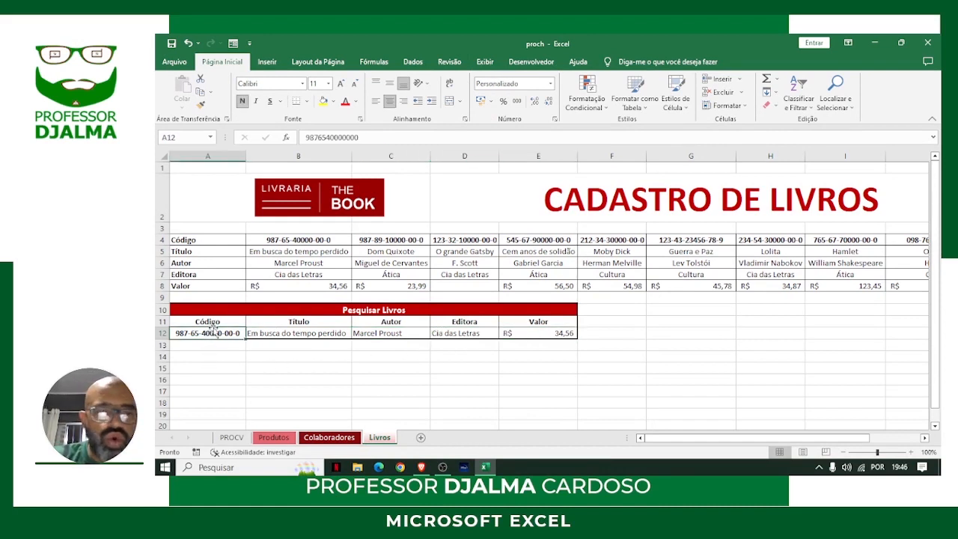
pyautogui.write('98789')
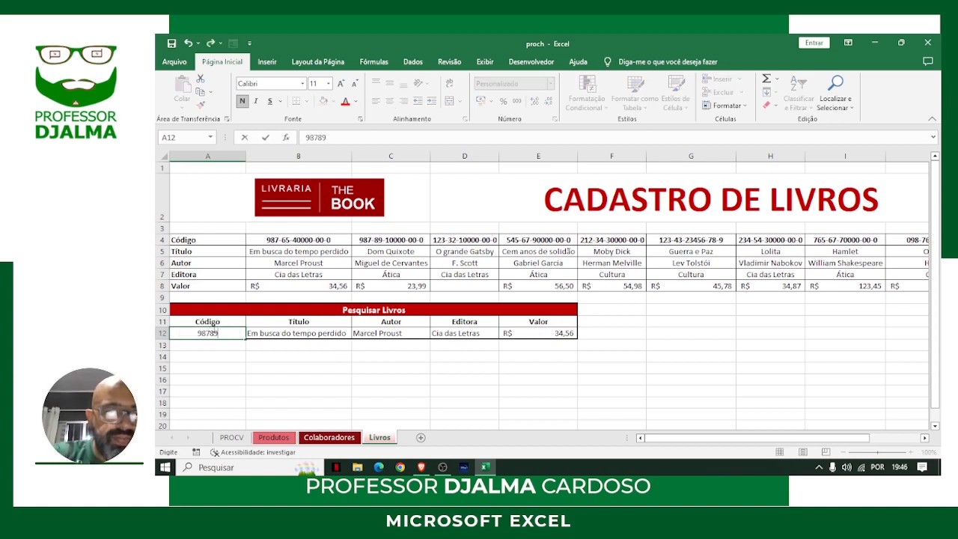
pyautogui.write('1')
pyautogui.write('0')
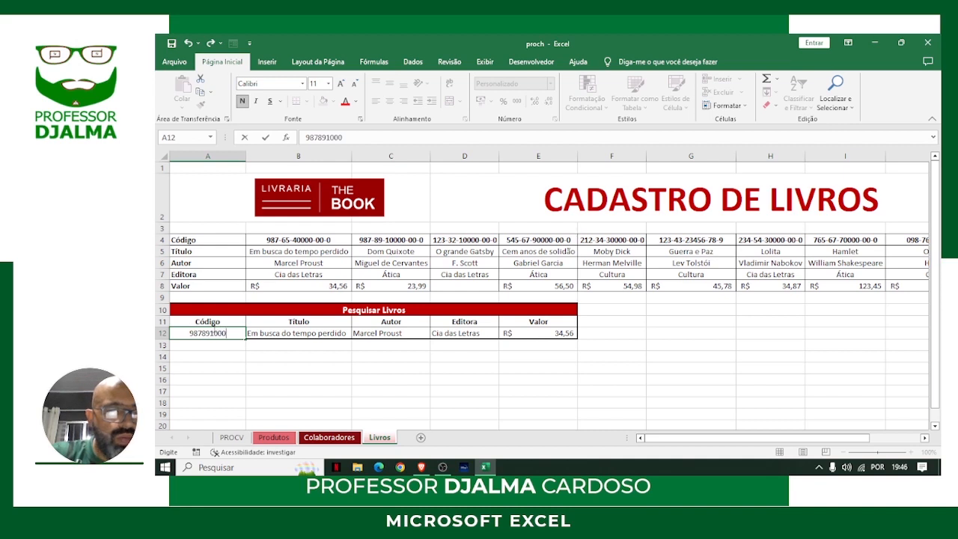
pyautogui.write('0')
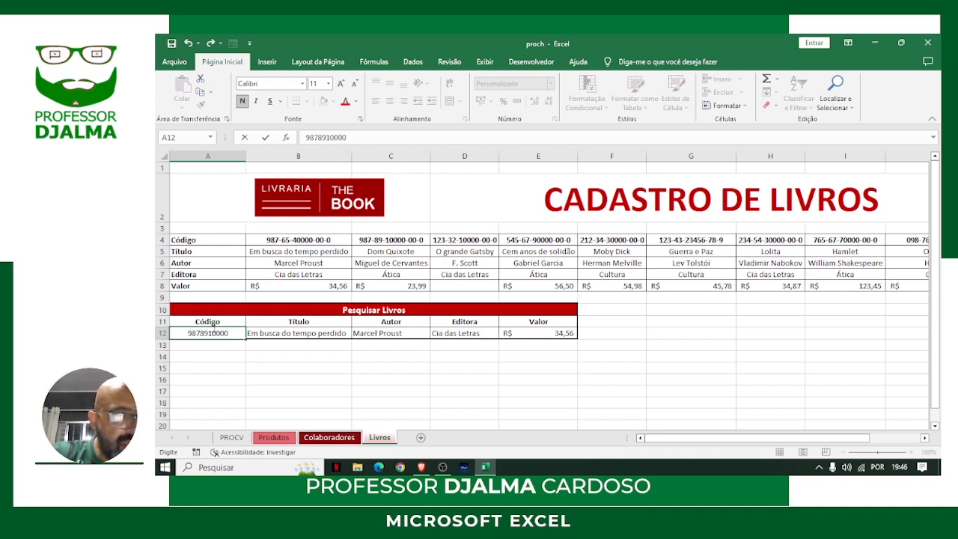
pyautogui.write('000-0')
pyautogui.press('Return')
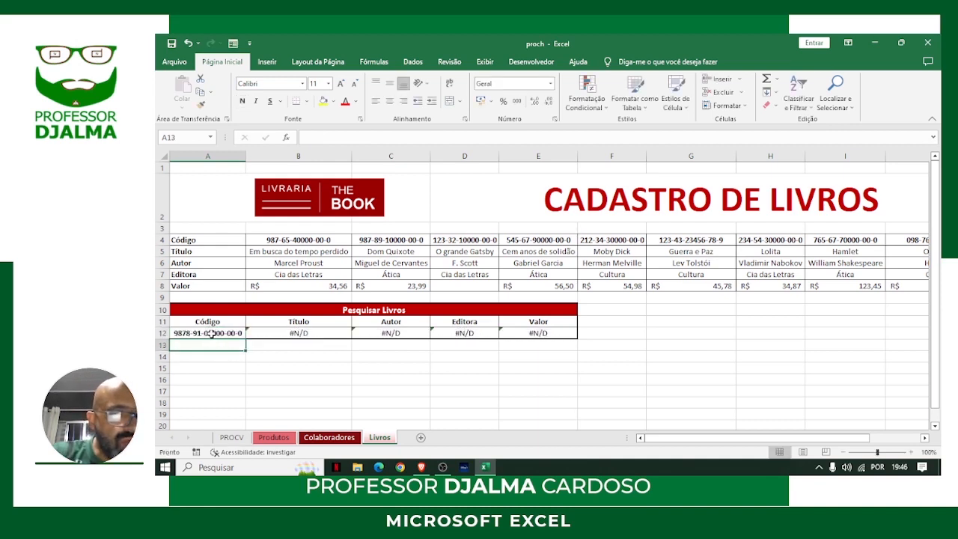
pyautogui.doubleClick(216, 333)
pyautogui.press('BackSpace')
pyautogui.press('Return')
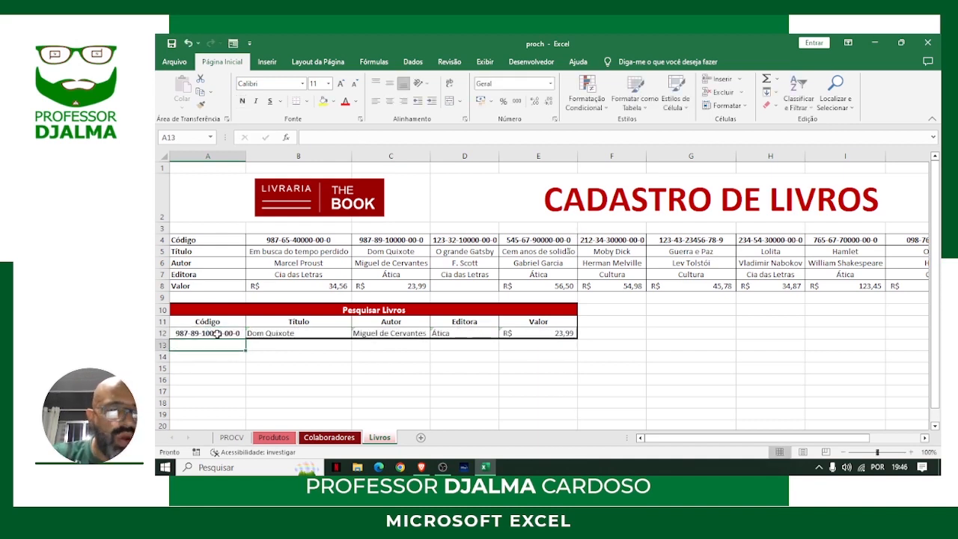
# Check the Título, Autor, Editora and Valor results in B12:E12 for the Dom Quixote code.
pyautogui.click(270, 333)
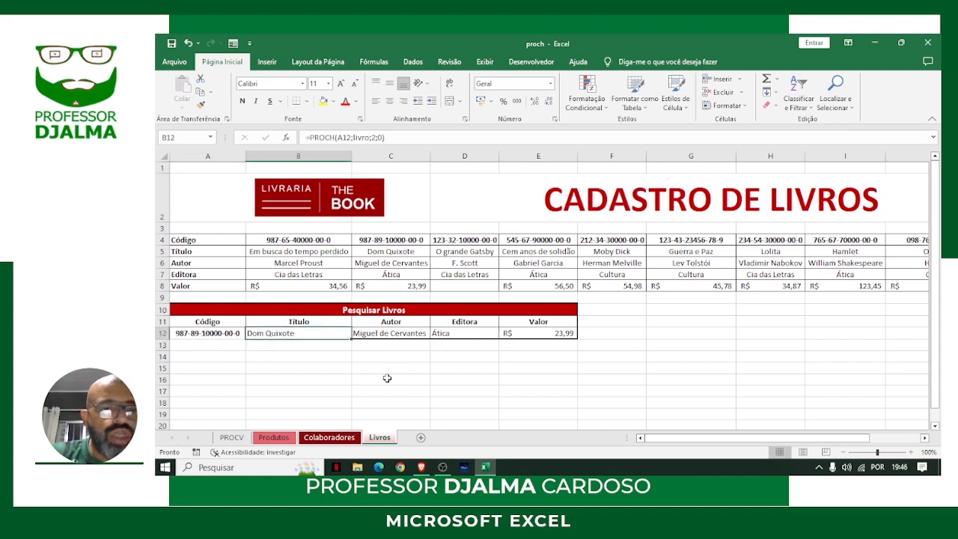
pyautogui.click(396, 334)
pyautogui.click(490, 335)
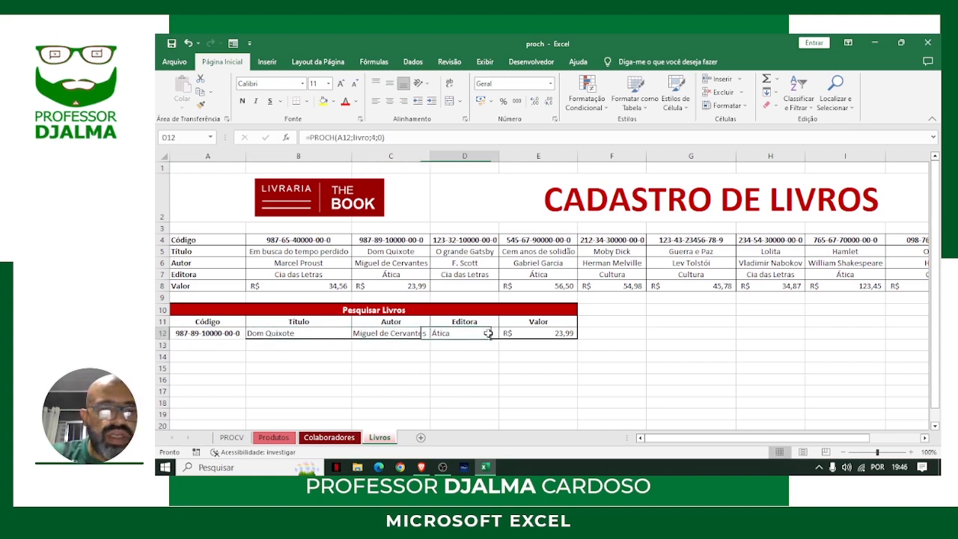
pyautogui.click(561, 333)
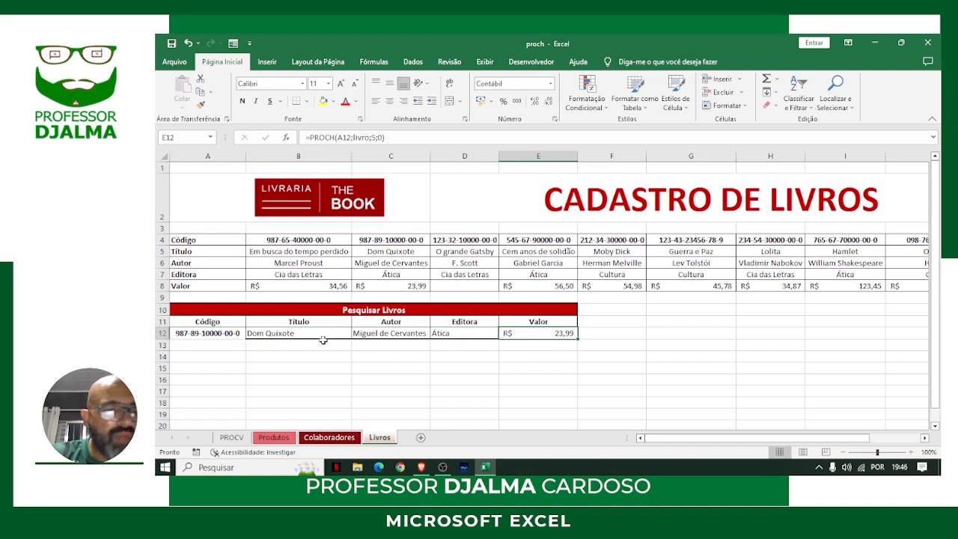
# Center the contents of the search row A12:E12 horizontally.
pyautogui.moveTo(225, 333); pyautogui.dragTo(545, 335)
pyautogui.click(390, 101)
pyautogui.click(390, 102)
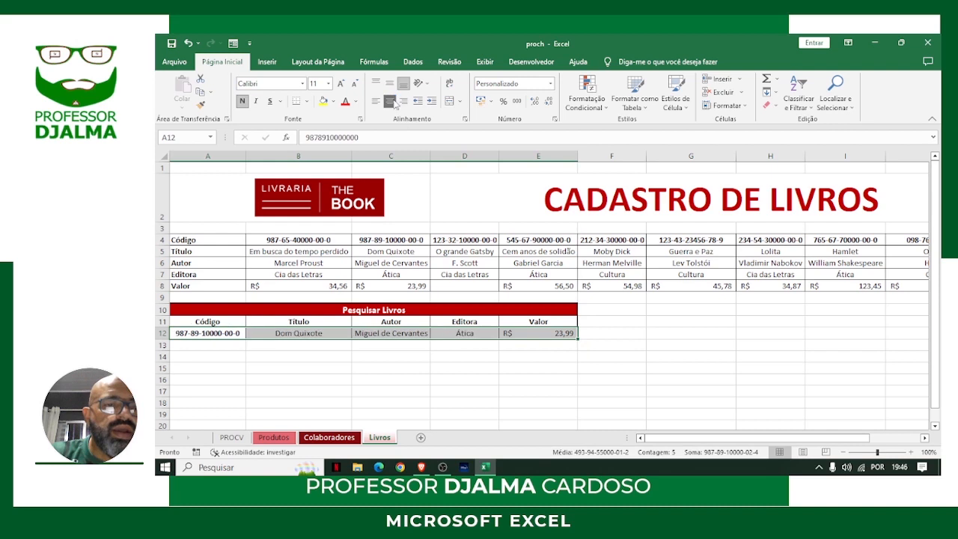
pyautogui.click(539, 368)
pyautogui.click(230, 333)
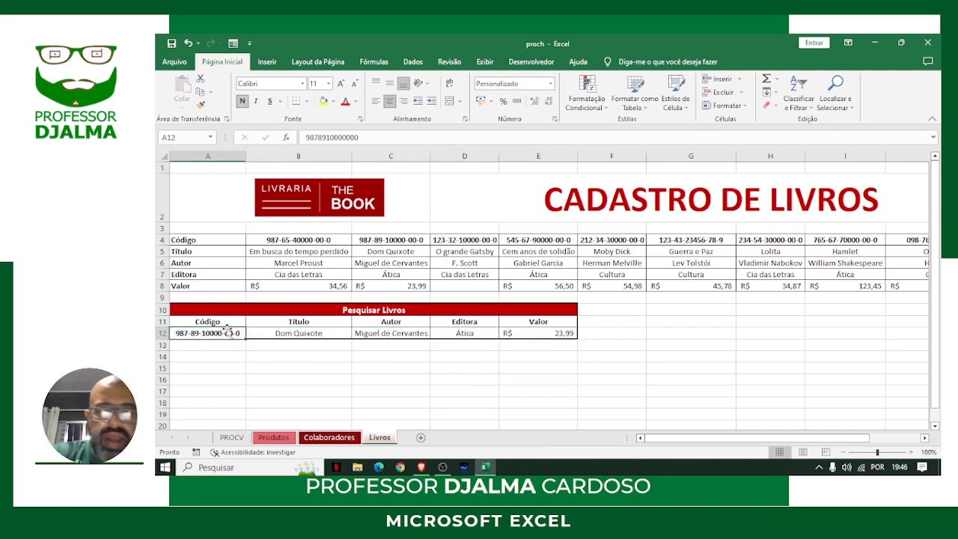
pyautogui.write('7655430000000')
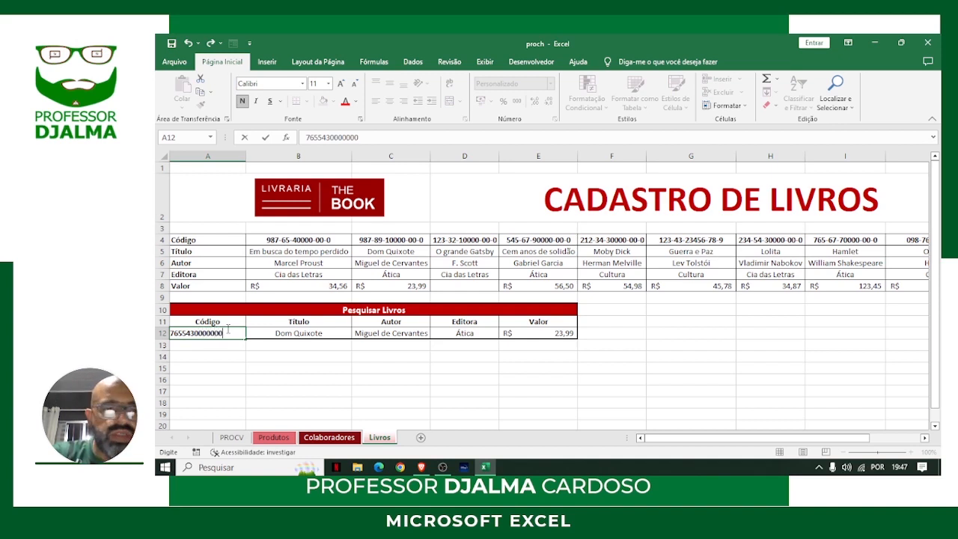
pyautogui.press('Return')
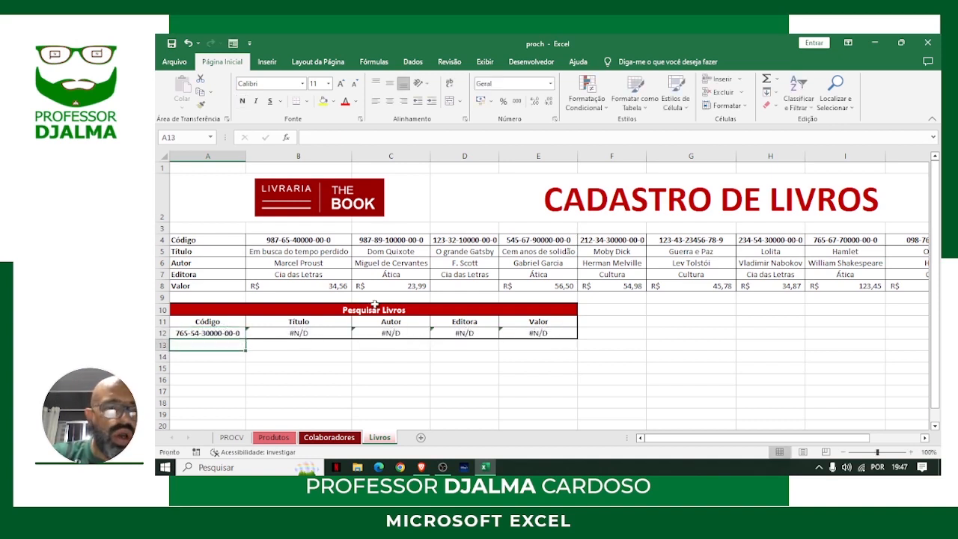
pyautogui.doubleClick(216, 334)
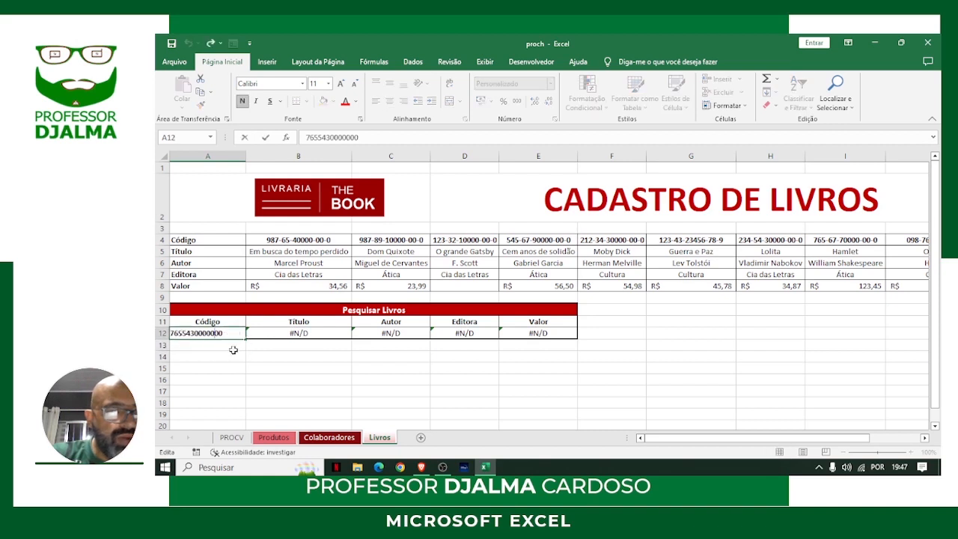
pyautogui.press('Return')
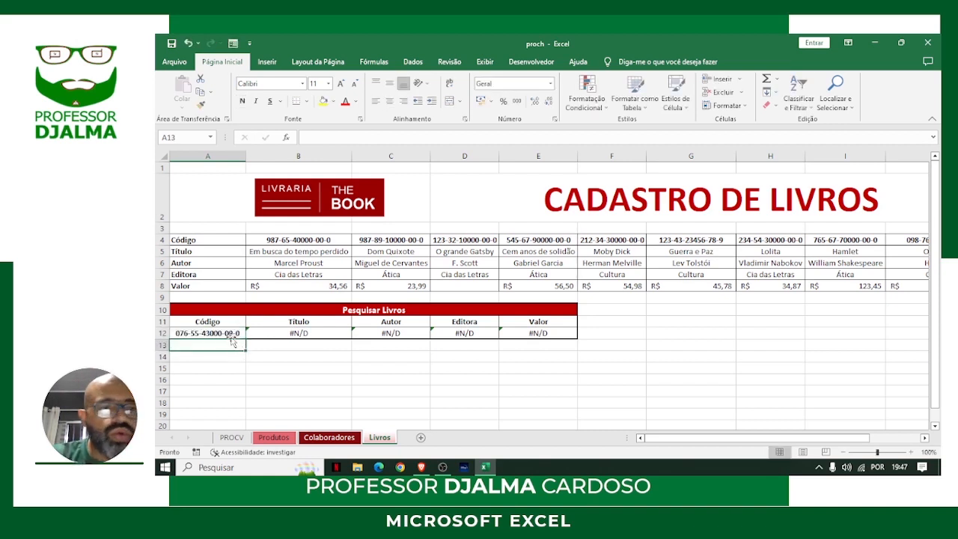
pyautogui.click(217, 333)
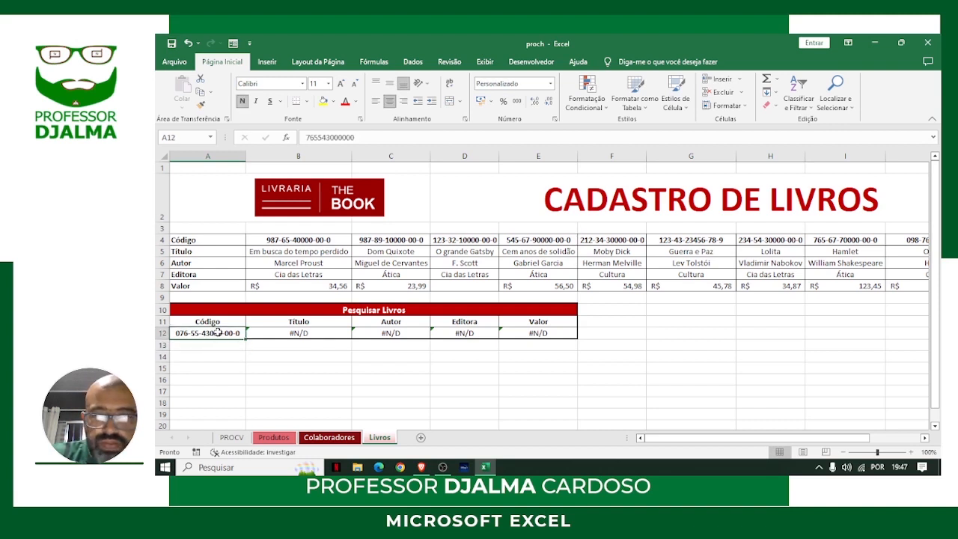
pyautogui.write('2123')
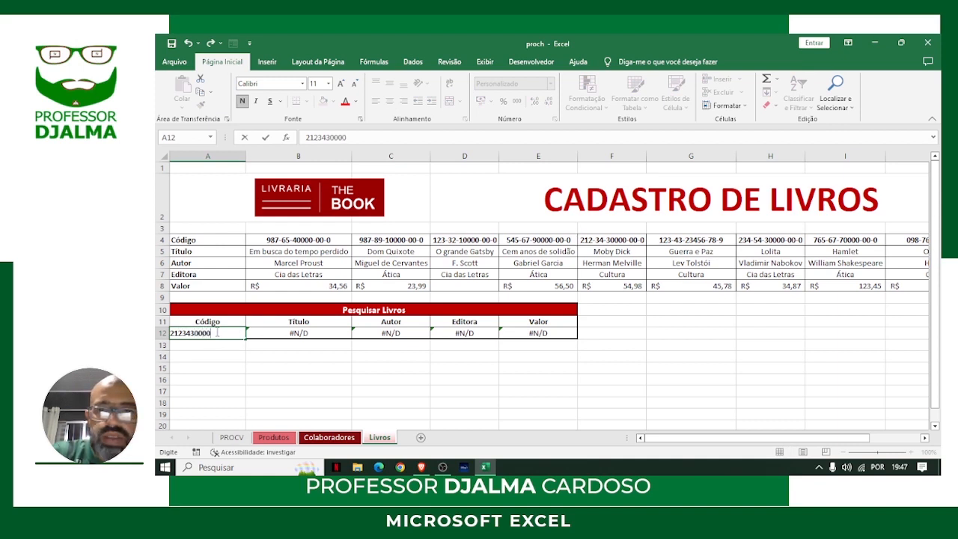
pyautogui.press('Return')
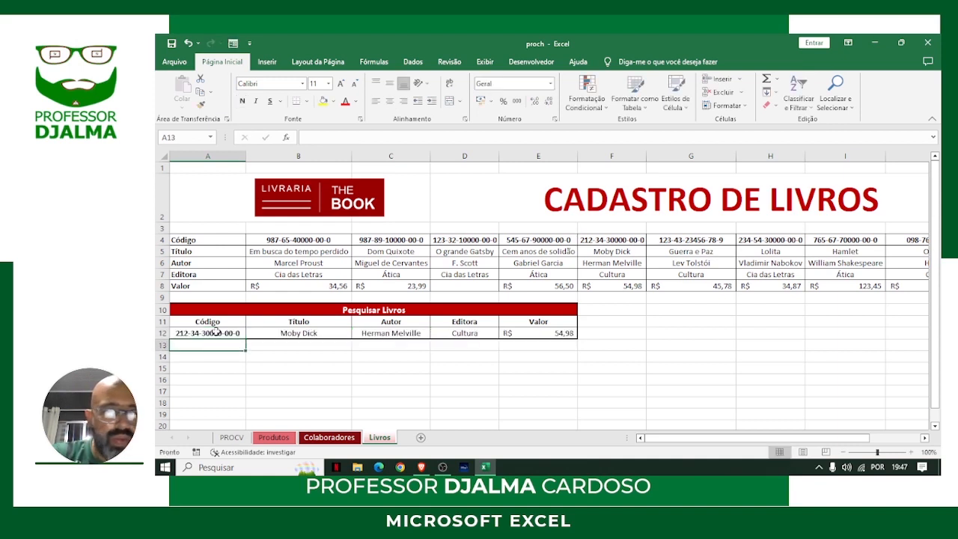
# Compare the results in B12:E12 with the Moby Dick column F4:F8 of the book table.
pyautogui.click(304, 335)
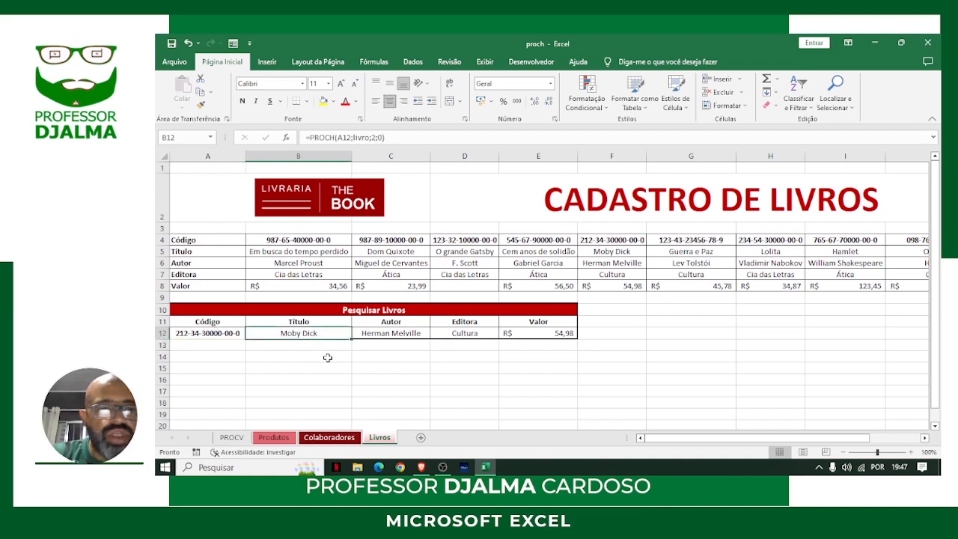
pyautogui.click(391, 334)
pyautogui.click(465, 334)
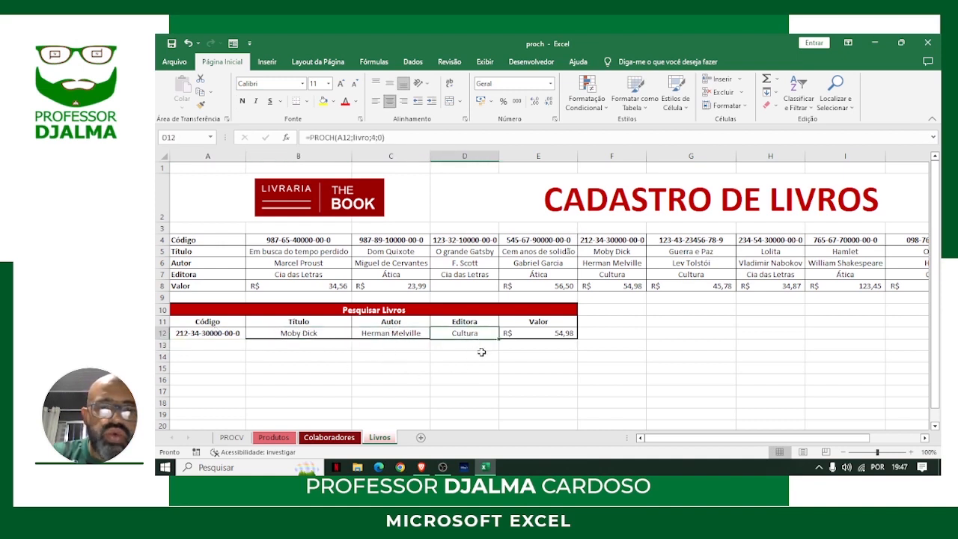
pyautogui.click(541, 334)
pyautogui.moveTo(611, 242); pyautogui.dragTo(615, 286)
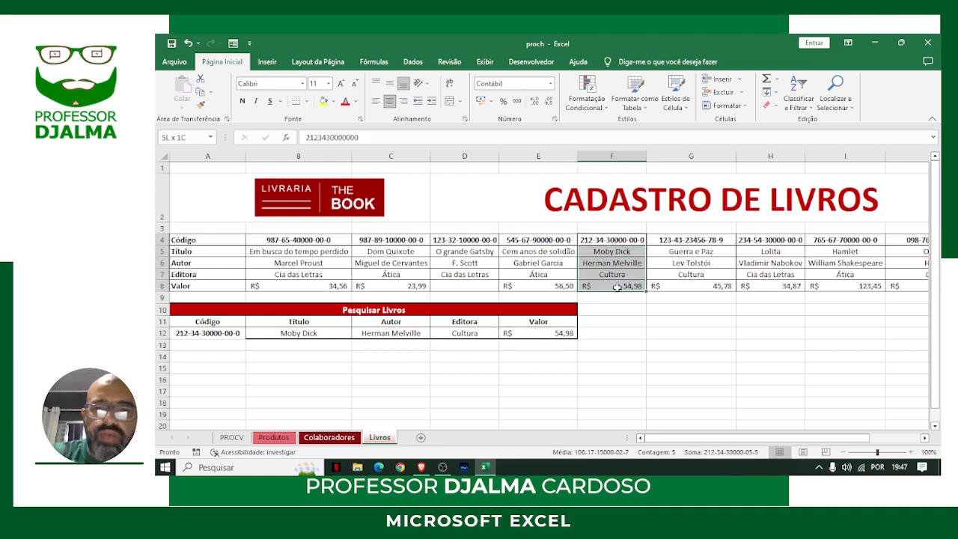
# Review the search code in A12 and the book codes along the Código row of the table.
pyautogui.click(217, 333)
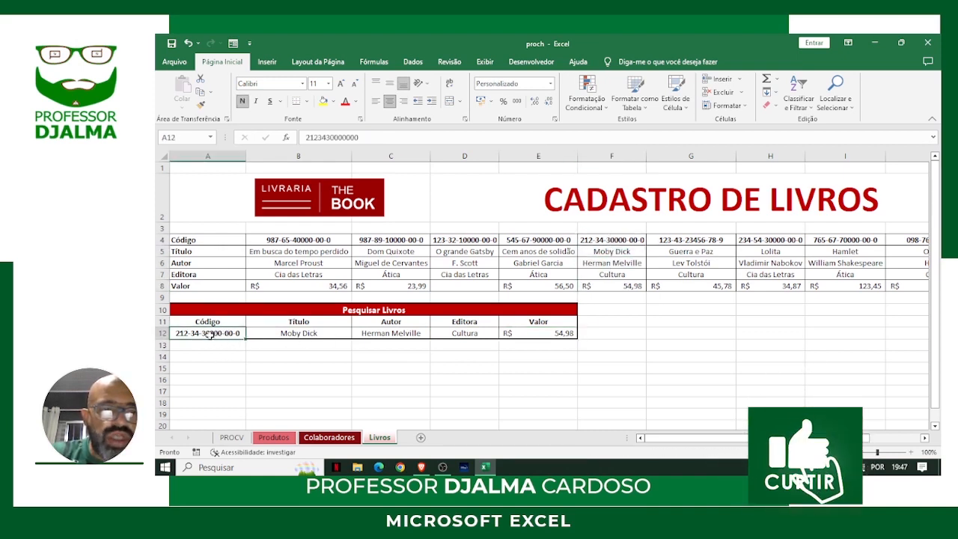
pyautogui.moveTo(287, 240); pyautogui.dragTo(851, 243)
pyautogui.moveTo(699, 440); pyautogui.dragTo(652, 447)
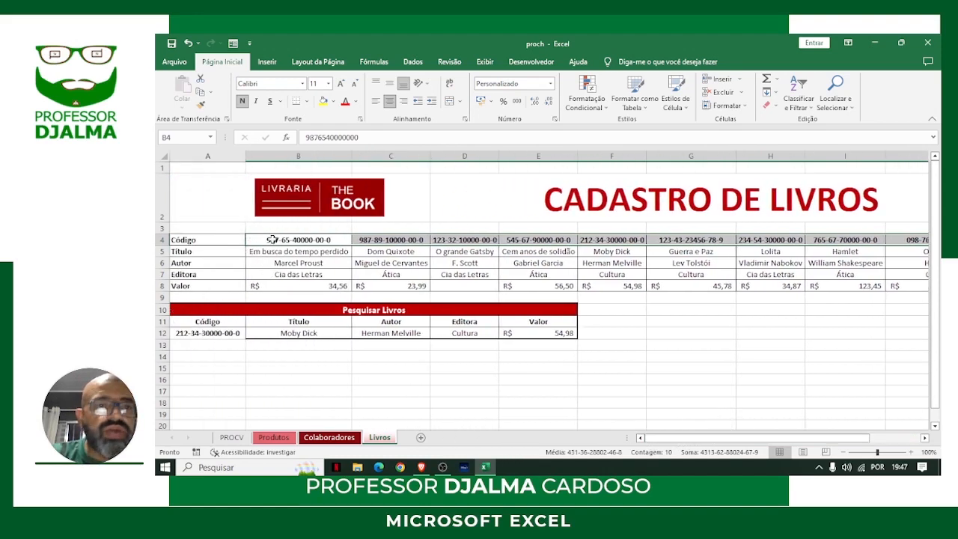
# Move the Livraria The Book logo slightly left so it starts at column B's left edge.
pyautogui.click(291, 200)
pyautogui.moveTo(290, 200); pyautogui.dragTo(283, 199)
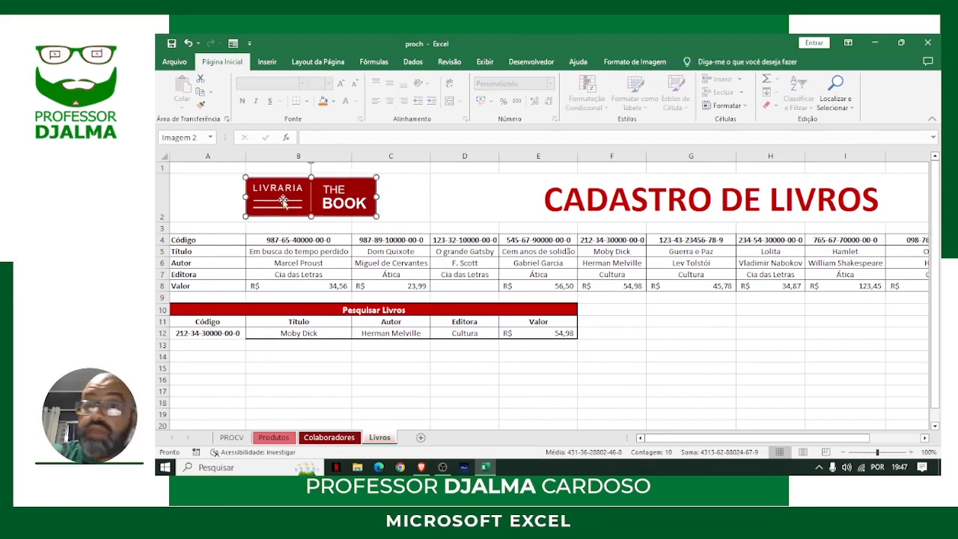
pyautogui.click(650, 348)
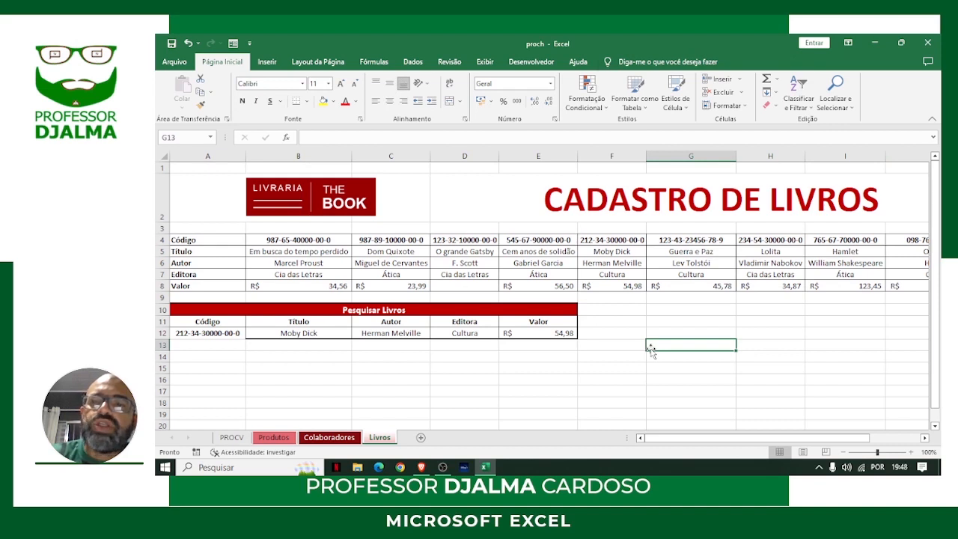
pyautogui.click(608, 357)
pyautogui.click(535, 366)
pyautogui.click(467, 364)
pyautogui.click(528, 366)
pyautogui.click(624, 354)
pyautogui.click(684, 339)
pyautogui.click(616, 379)
pyautogui.click(461, 399)
pyautogui.click(268, 388)
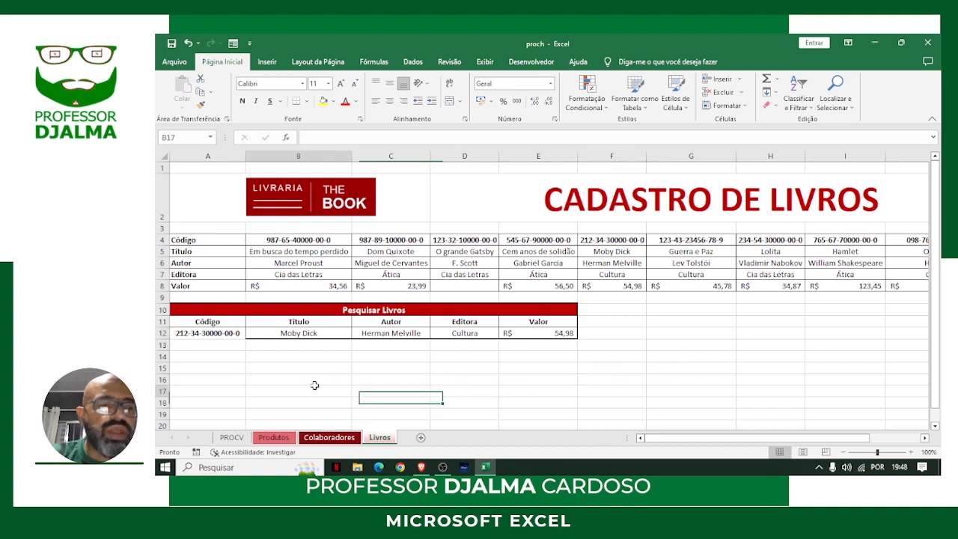
pyautogui.click(227, 373)
pyautogui.click(383, 370)
pyautogui.click(449, 379)
pyautogui.click(557, 381)
pyautogui.click(622, 371)
pyautogui.click(687, 358)
pyautogui.click(708, 314)
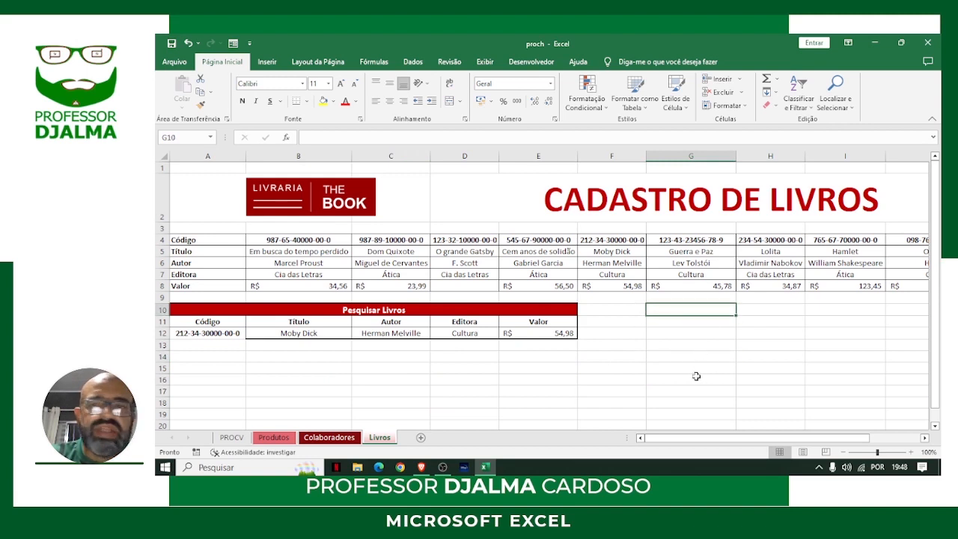